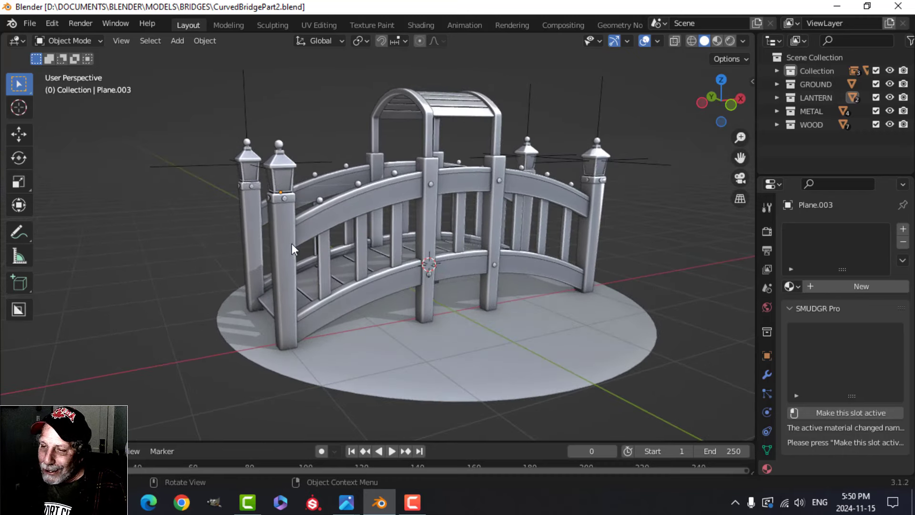
- Switch the viewport to Material Preview shading for viewing the curved bridge
{"action": "middle_click_drag", "start_coordinate": [541, 224], "coordinate": [482, 256]}
{"action": "scroll", "coordinate": [479, 251], "scroll_direction": "up", "scroll_amount": 2}
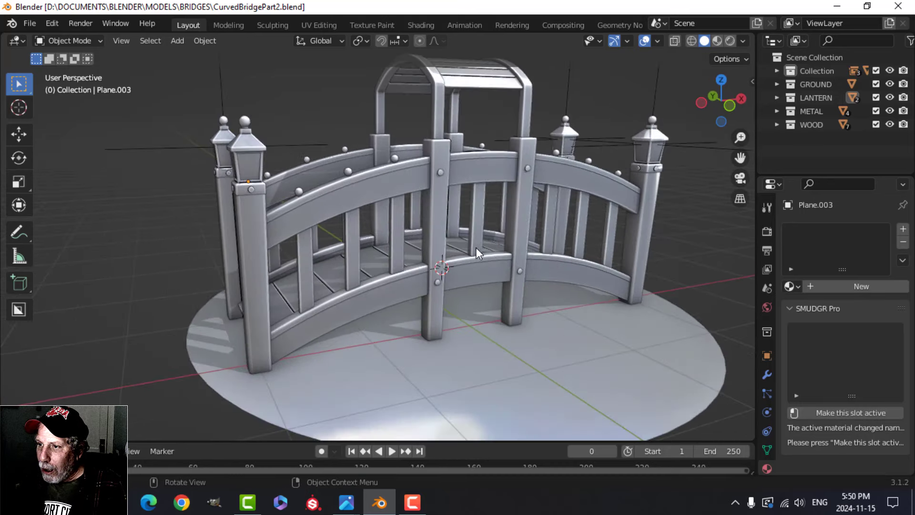
{"action": "scroll", "coordinate": [455, 234], "scroll_direction": "down", "scroll_amount": 1}
{"action": "middle_click_drag", "start_coordinate": [432, 236], "coordinate": [427, 238], "text": "shift"}
{"action": "middle_click_drag", "start_coordinate": [428, 239], "coordinate": [468, 231]}
{"action": "middle_click_drag", "start_coordinate": [468, 230], "coordinate": [462, 231]}
{"action": "scroll", "coordinate": [456, 236], "scroll_direction": "up", "scroll_amount": 1}
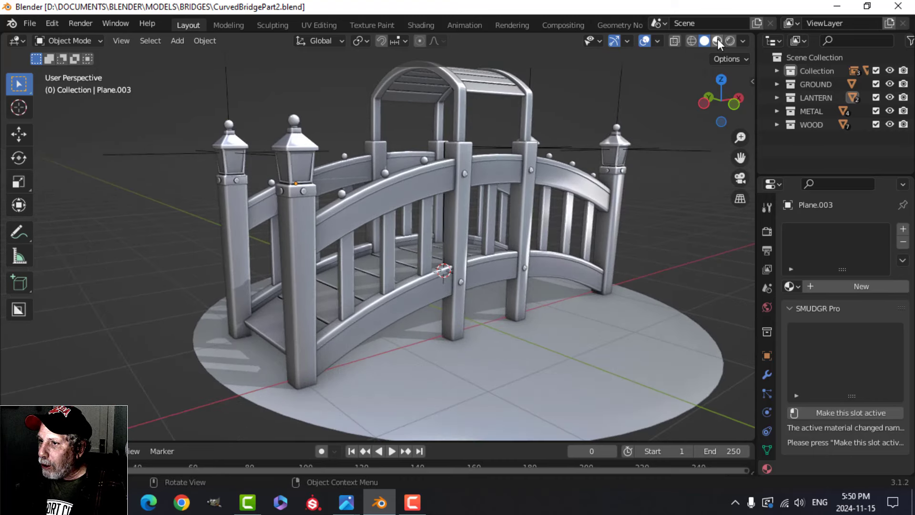
{"action": "key", "text": "z"}
{"action": "mouse_move", "coordinate": [515, 184]}
{"action": "middle_mouse_down"}
{"action": "mouse_move", "coordinate": [485, 180]}
{"action": "mouse_move", "coordinate": [409, 218]}
{"action": "mouse_move", "coordinate": [378, 210]}
{"action": "mouse_move", "coordinate": [427, 205]}
{"action": "mouse_move", "coordinate": [413, 198]}
{"action": "mouse_move", "coordinate": [572, 220]}
{"action": "middle_mouse_up"}
{"action": "scroll", "coordinate": [446, 200], "scroll_direction": "up", "scroll_amount": 2}
- Create a new material named METAL on the curved trim strips along the tops of the bridge railings
{"action": "left_click", "coordinate": [396, 173]}
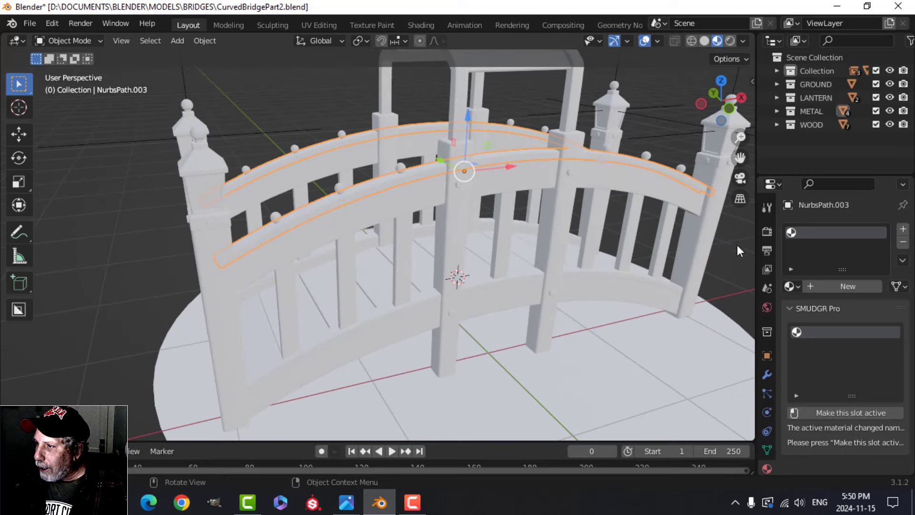
{"action": "left_click", "coordinate": [832, 285]}
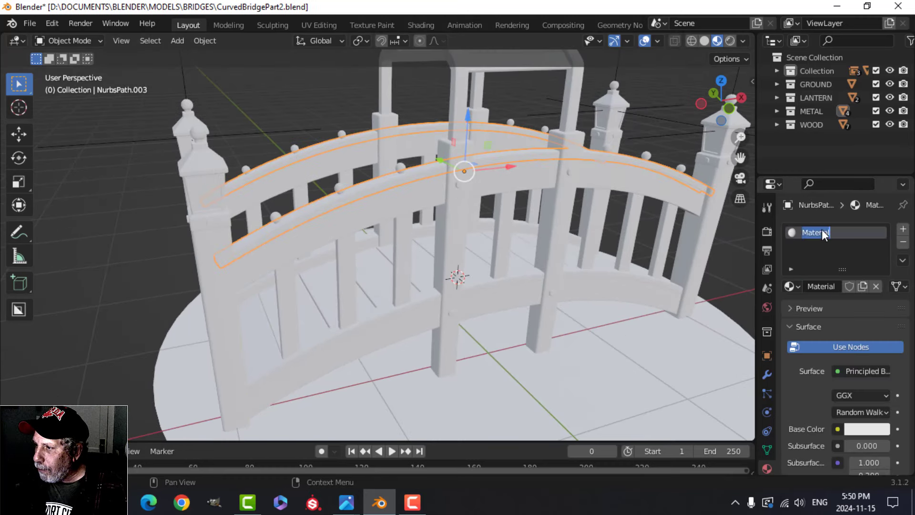
{"action": "key", "text": "Caps_Lock"}
{"action": "type", "text": "METAL"}
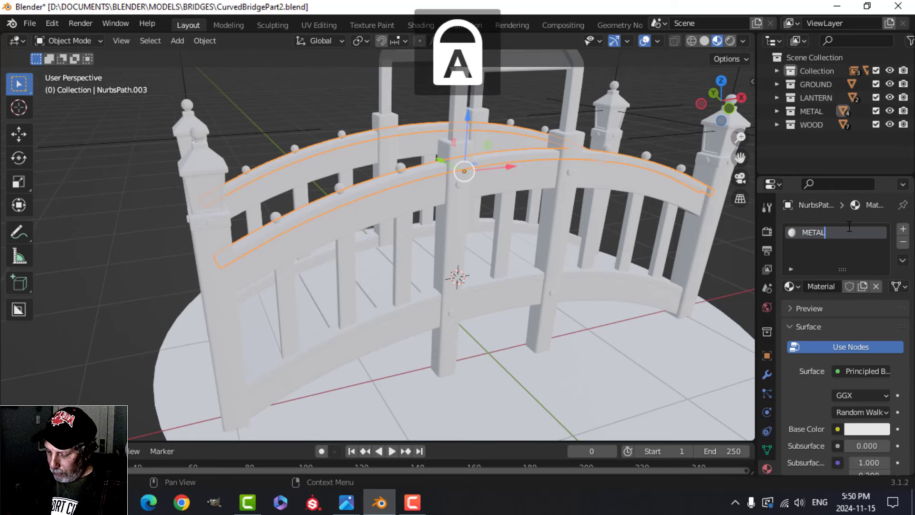
{"action": "key", "text": "Return"}
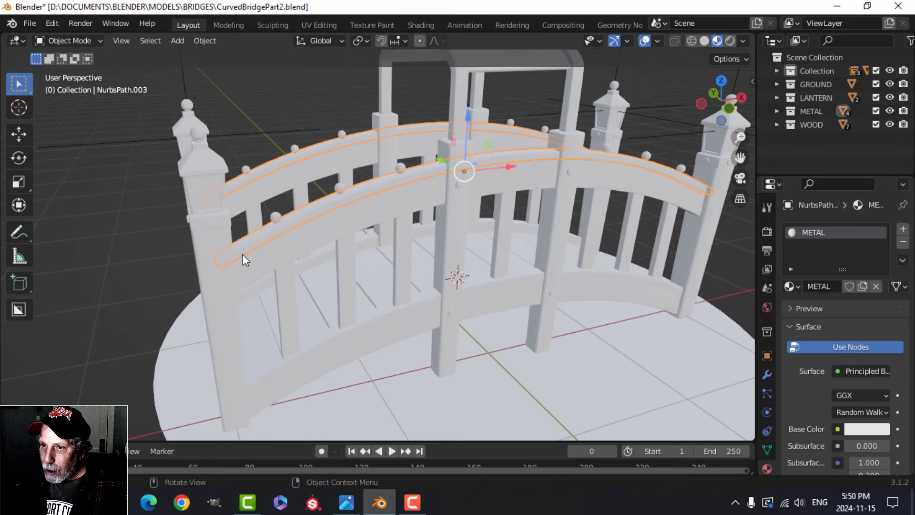
- Darken the METAL material's base colour to near black with an HSV value of 0.025
{"action": "scroll", "coordinate": [334, 218], "scroll_direction": "up", "scroll_amount": 1}
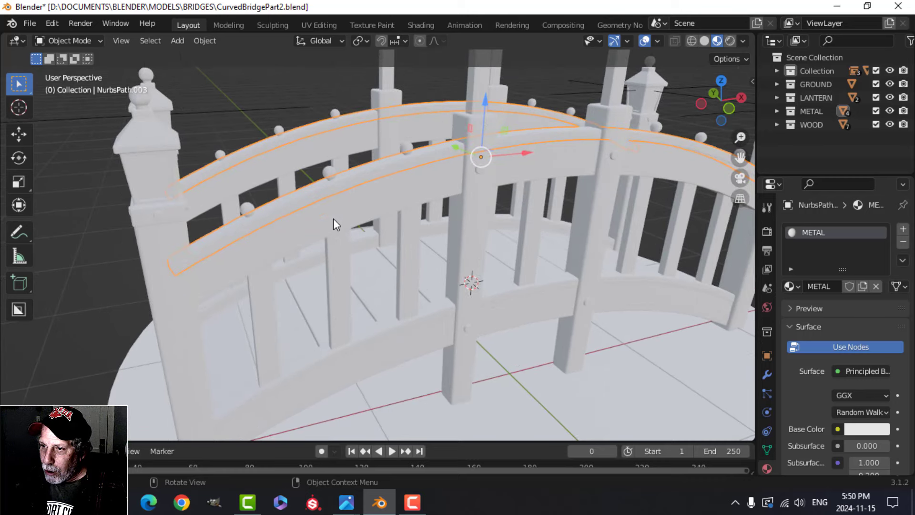
{"action": "scroll", "coordinate": [333, 218], "scroll_direction": "down", "scroll_amount": 1}
{"action": "middle_click_drag", "start_coordinate": [333, 218], "coordinate": [413, 248]}
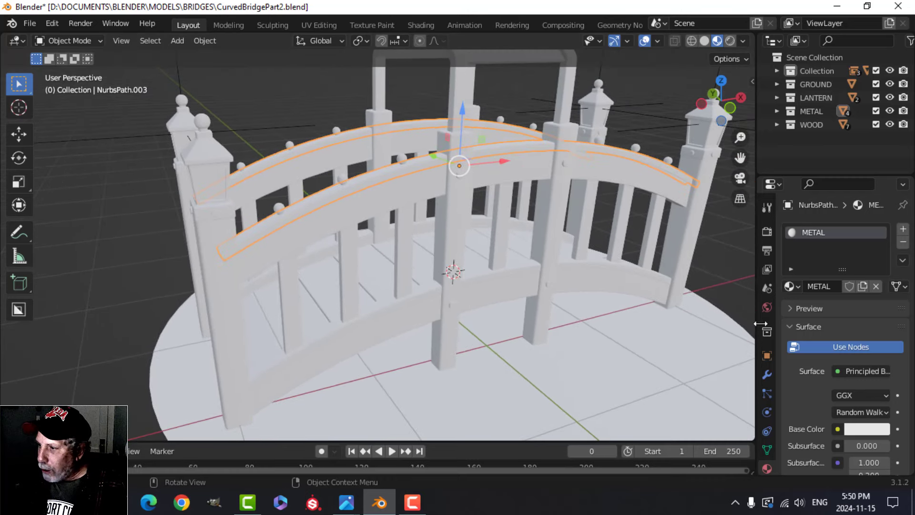
{"action": "scroll", "coordinate": [841, 307], "scroll_direction": "down", "scroll_amount": 1}
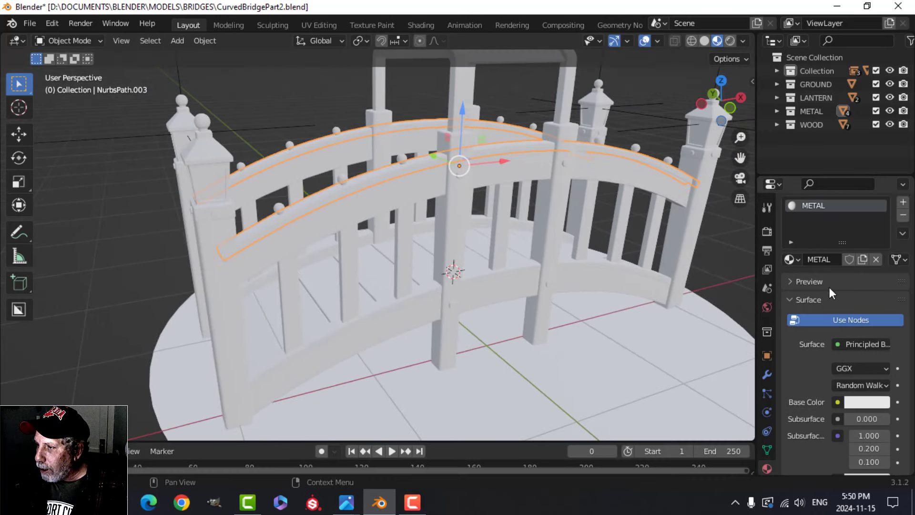
{"action": "scroll", "coordinate": [830, 287], "scroll_direction": "down", "scroll_amount": 5}
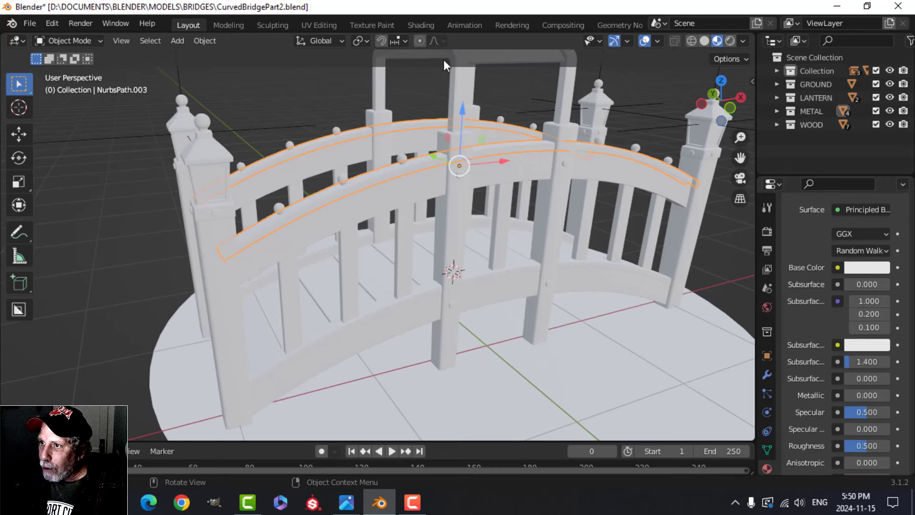
{"action": "left_click", "coordinate": [865, 268]}
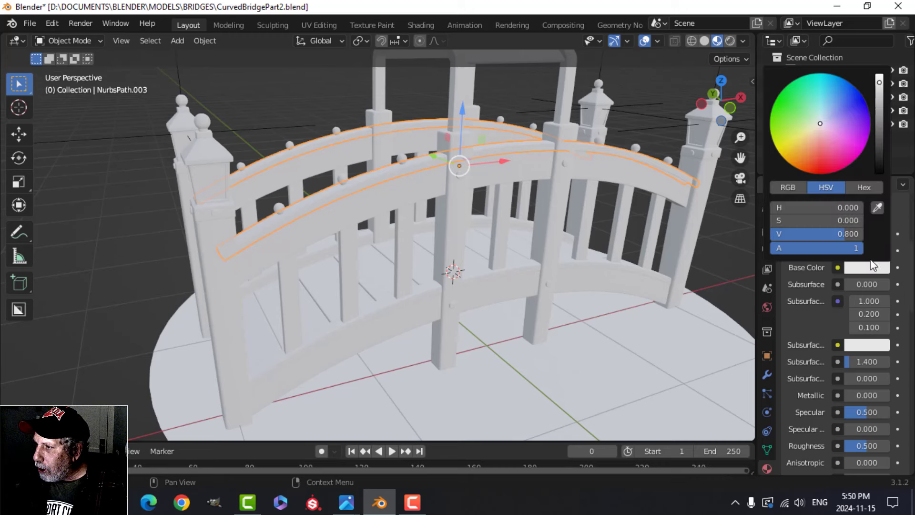
{"action": "left_click", "coordinate": [880, 152]}
{"action": "left_click_drag", "start_coordinate": [879, 153], "coordinate": [879, 156]}
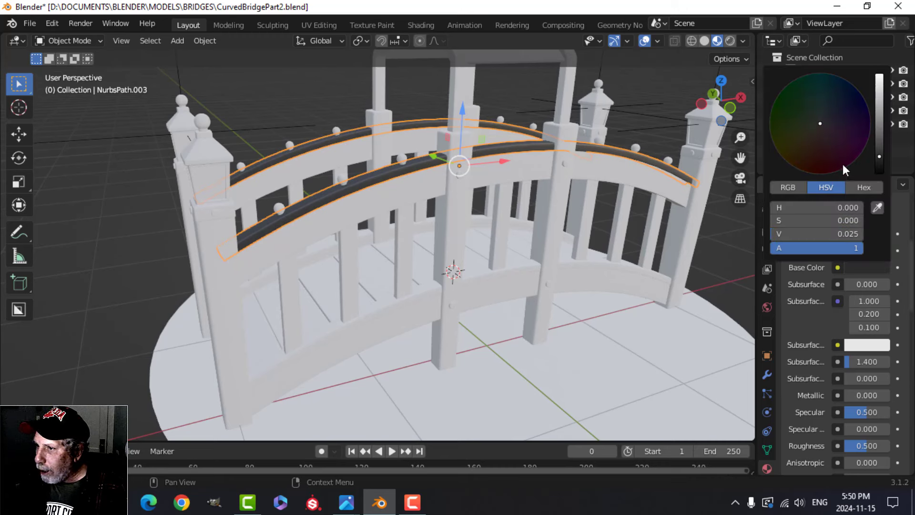
{"action": "key", "text": "alt+a"}
- Set the METAL material's Metallic value to 1.000
{"action": "middle_click_drag", "start_coordinate": [475, 204], "coordinate": [479, 207]}
{"action": "scroll", "coordinate": [810, 367], "scroll_direction": "up", "scroll_amount": 1}
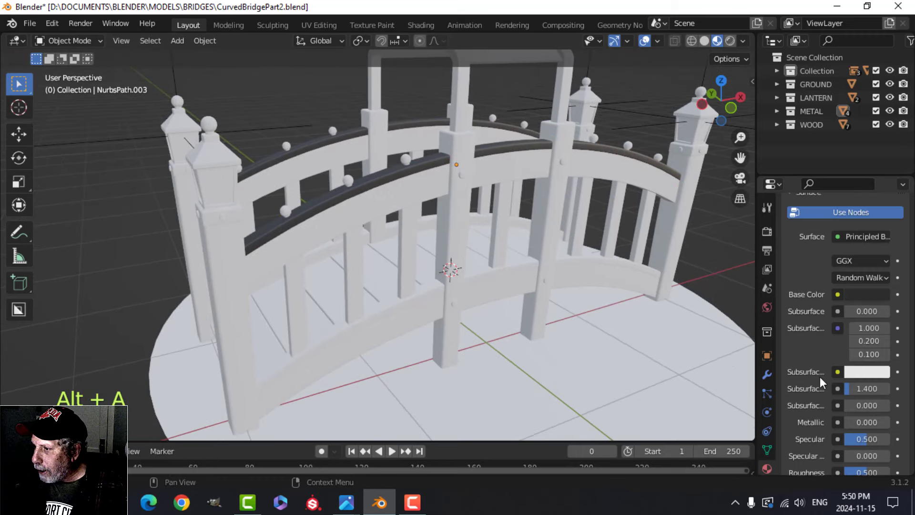
{"action": "scroll", "coordinate": [819, 377], "scroll_direction": "down", "scroll_amount": 1}
{"action": "scroll", "coordinate": [829, 404], "scroll_direction": "down", "scroll_amount": 1}
{"action": "scroll", "coordinate": [830, 406], "scroll_direction": "up", "scroll_amount": 1}
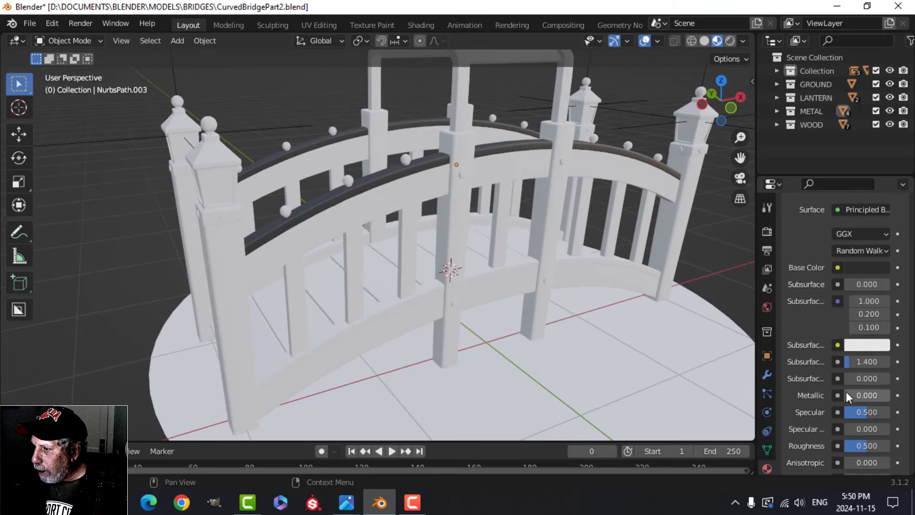
{"action": "left_click_drag", "start_coordinate": [857, 396], "coordinate": [903, 396]}
- Lower the METAL material's Roughness to 0.384
{"action": "scroll", "coordinate": [446, 279], "scroll_direction": "down", "scroll_amount": 5}
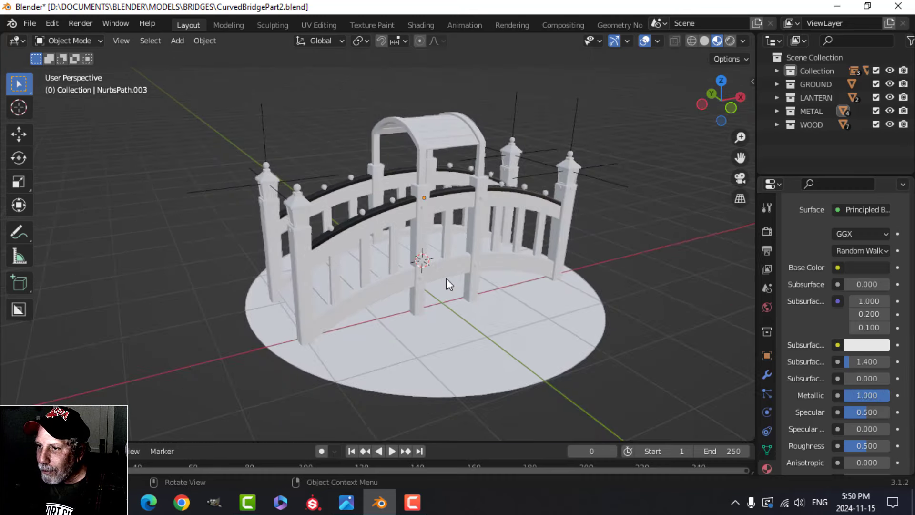
{"action": "scroll", "coordinate": [446, 278], "scroll_direction": "up", "scroll_amount": 8}
{"action": "scroll", "coordinate": [445, 279], "scroll_direction": "down", "scroll_amount": 3}
{"action": "middle_click_drag", "start_coordinate": [399, 265], "coordinate": [430, 268]}
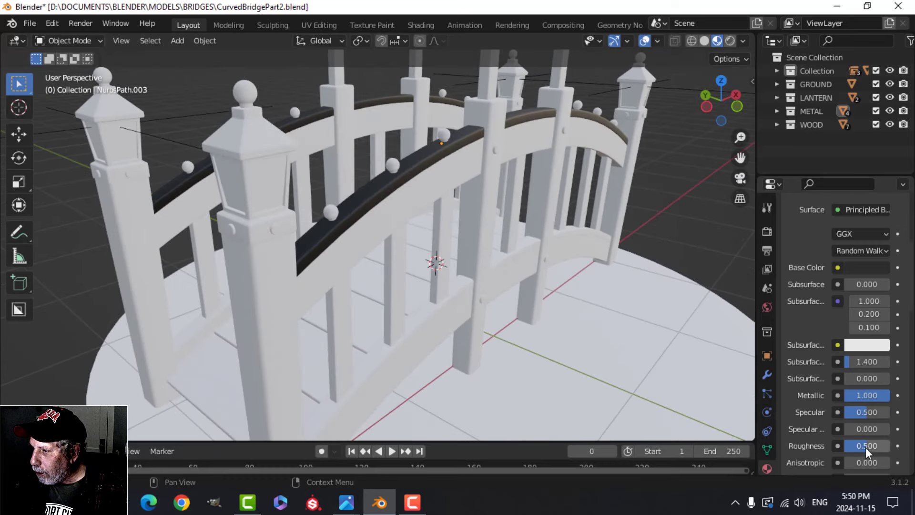
{"action": "left_click_drag", "start_coordinate": [866, 448], "coordinate": [860, 447]}
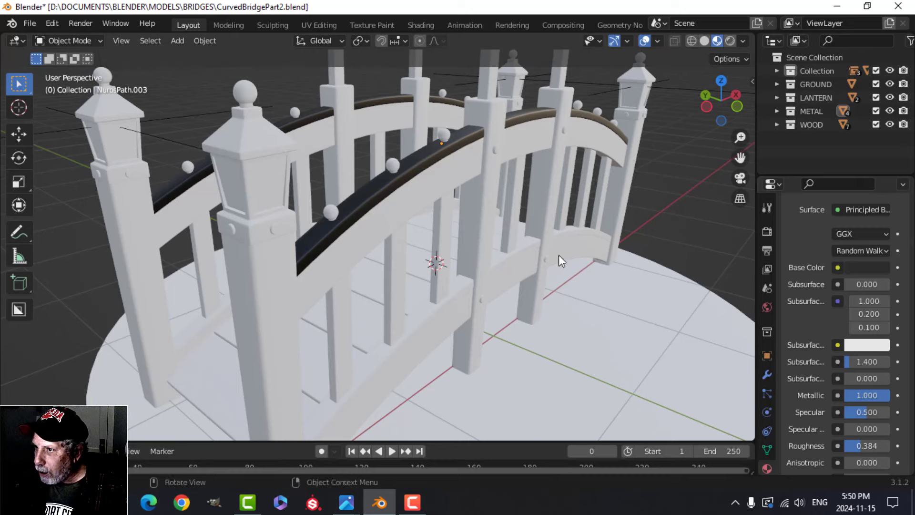
{"action": "key", "text": "alt+a"}
{"action": "middle_click_drag", "start_coordinate": [509, 228], "coordinate": [483, 238]}
{"action": "scroll", "coordinate": [485, 234], "scroll_direction": "up", "scroll_amount": 2}
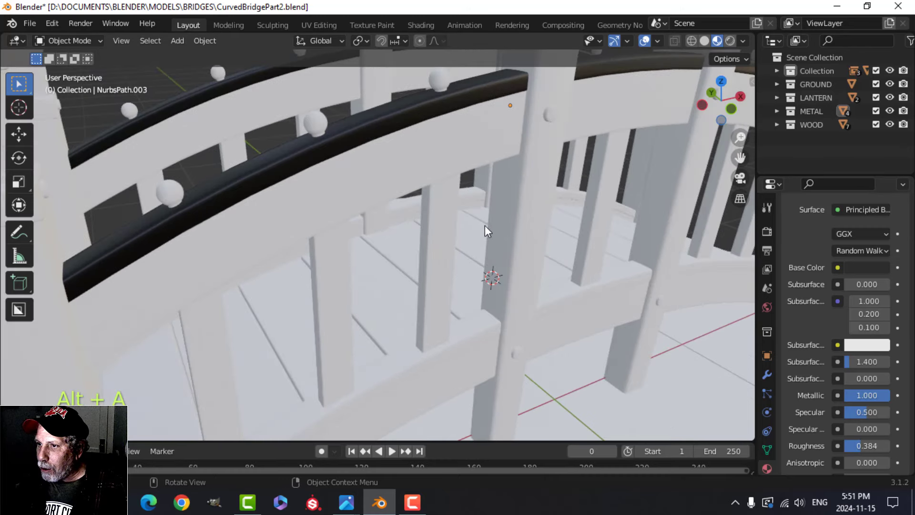
{"action": "scroll", "coordinate": [478, 215], "scroll_direction": "down", "scroll_amount": 1}
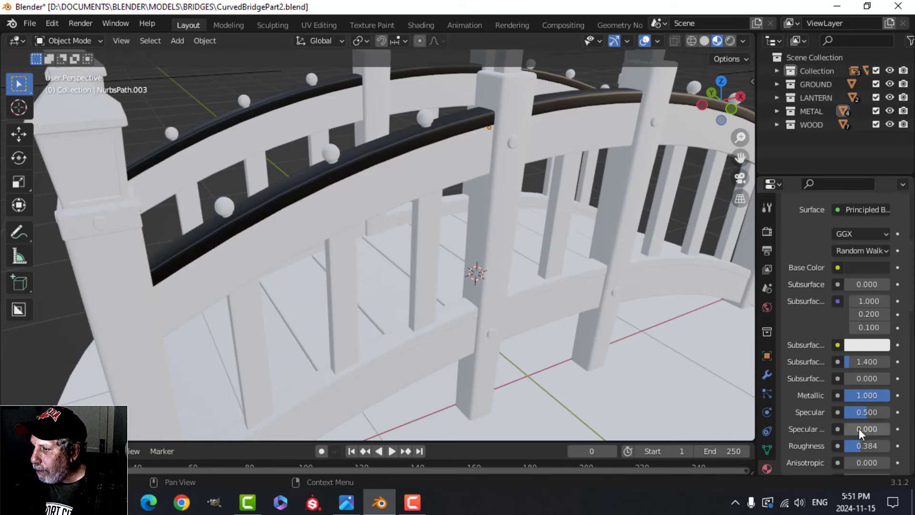
- Link the METAL material from the handrail trim to the lantern frames on the corner posts
{"action": "middle_click_drag", "start_coordinate": [435, 234], "coordinate": [210, 151]}
{"action": "left_click", "coordinate": [209, 150]}
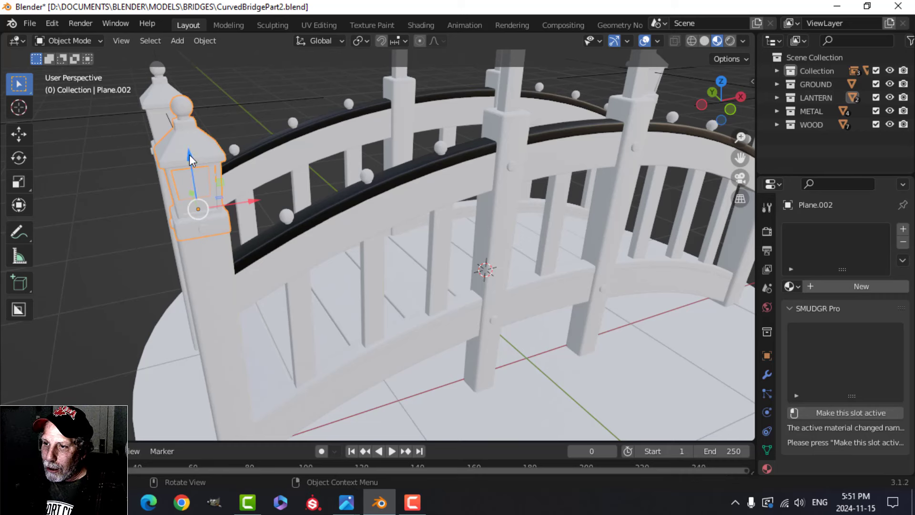
{"action": "left_click", "coordinate": [339, 203], "text": "shift"}
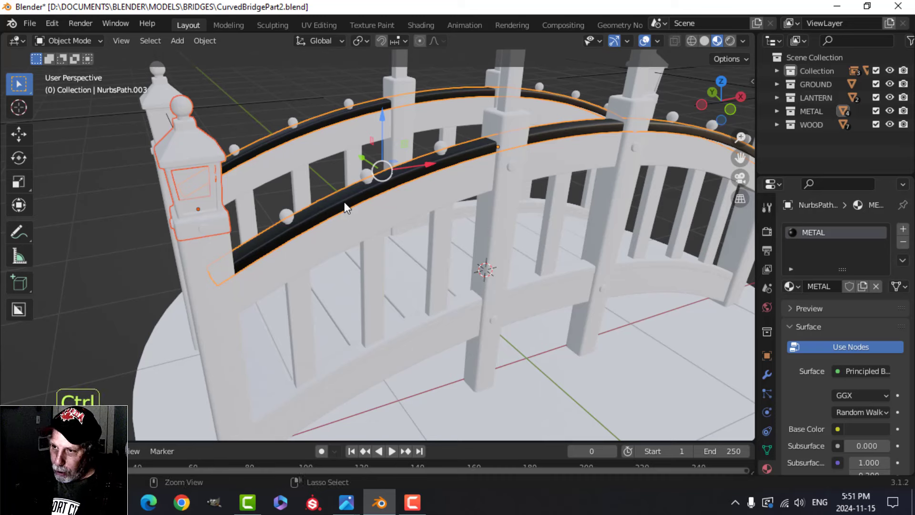
{"action": "key", "text": "ctrl+l"}
{"action": "left_click", "coordinate": [331, 234]}
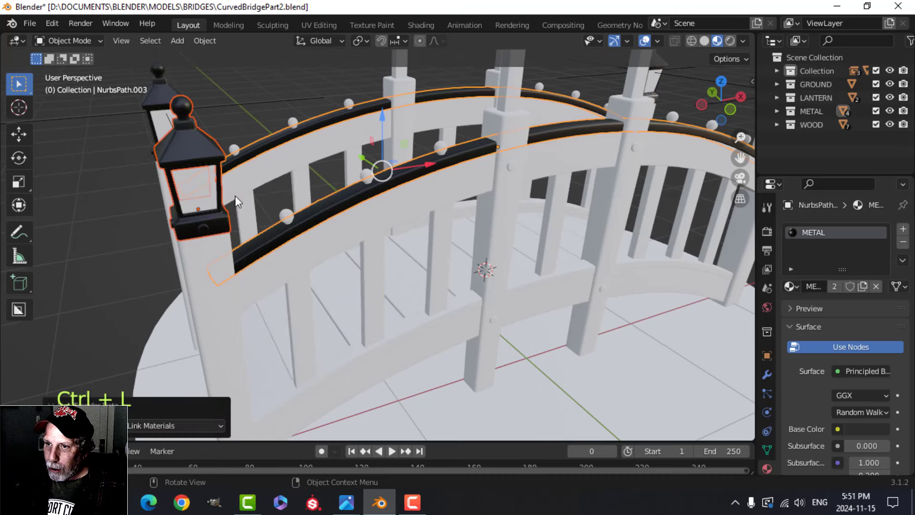
{"action": "key", "text": "alt+a"}
- Link the METAL material from the handrail trim to the small spheres along the handrails
{"action": "middle_click_drag", "start_coordinate": [216, 192], "coordinate": [262, 198]}
{"action": "scroll", "coordinate": [334, 199], "scroll_direction": "up", "scroll_amount": 1}
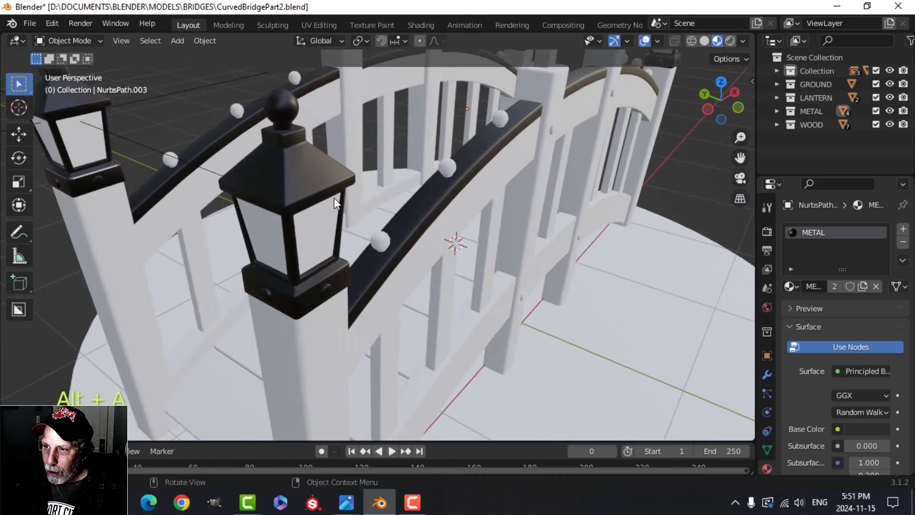
{"action": "scroll", "coordinate": [333, 198], "scroll_direction": "down", "scroll_amount": 2}
{"action": "middle_click_drag", "start_coordinate": [395, 191], "coordinate": [339, 190]}
{"action": "scroll", "coordinate": [333, 181], "scroll_direction": "up", "scroll_amount": 2}
{"action": "scroll", "coordinate": [327, 167], "scroll_direction": "down", "scroll_amount": 2}
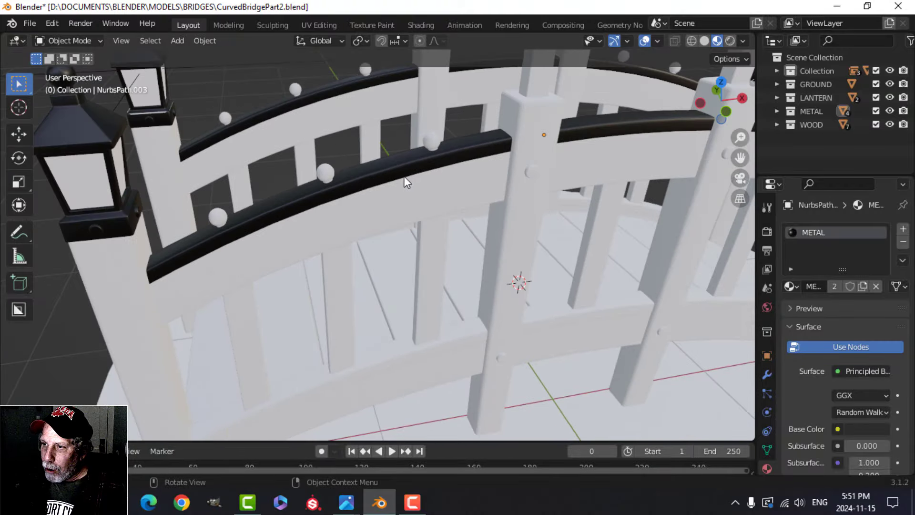
{"action": "middle_click_drag", "start_coordinate": [402, 179], "coordinate": [321, 191]}
{"action": "left_click", "coordinate": [321, 189]}
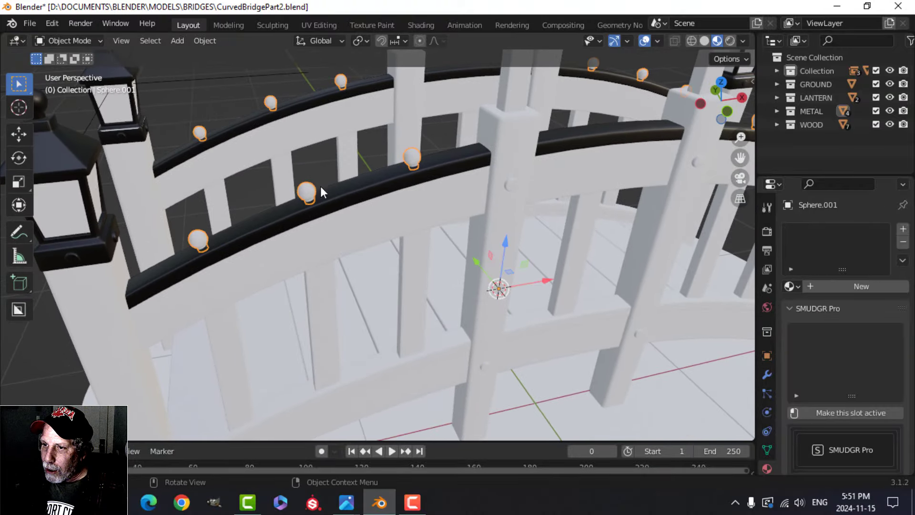
{"action": "left_click", "coordinate": [374, 181], "text": "shift"}
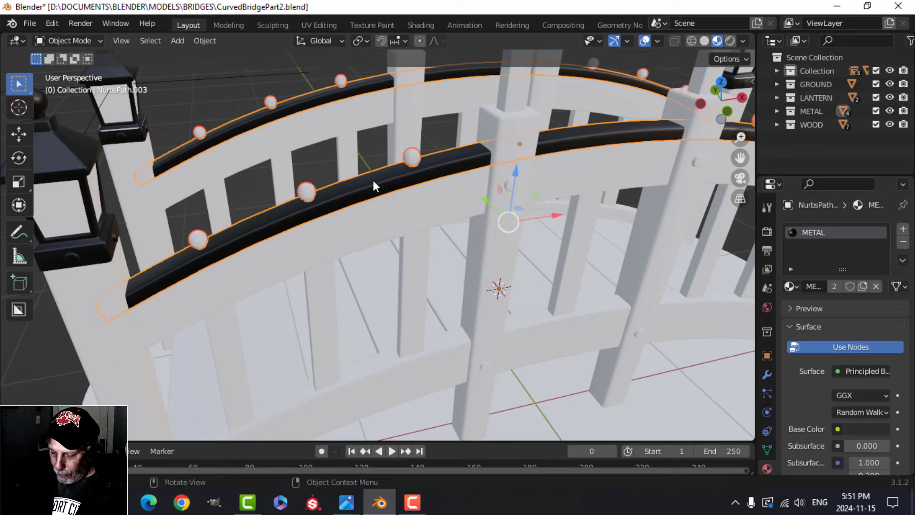
{"action": "key", "text": "ctrl+l"}
{"action": "left_click", "coordinate": [373, 181]}
{"action": "scroll", "coordinate": [453, 189], "scroll_direction": "down", "scroll_amount": 3}
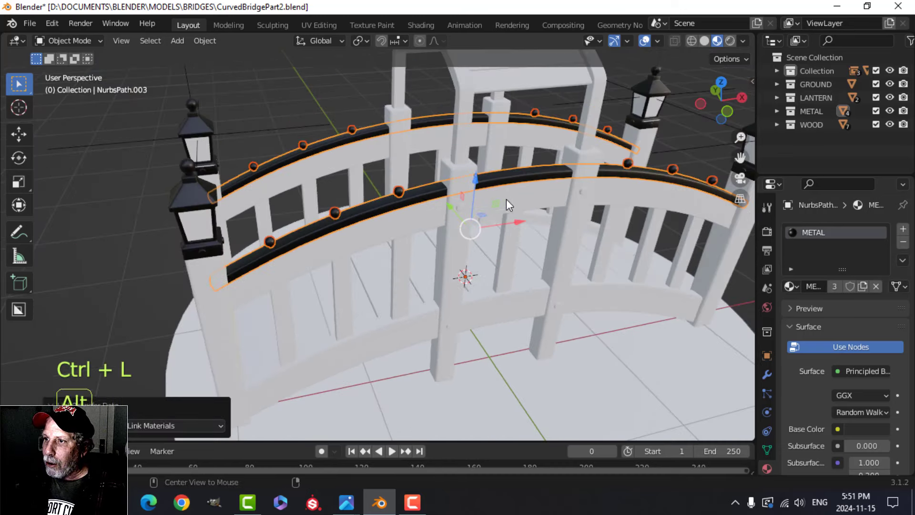
{"action": "key", "text": "alt+a"}
- Link the METAL material from the handrail trim to the round bolt heads on the middle posts
{"action": "middle_click_drag", "start_coordinate": [500, 196], "coordinate": [396, 186], "text": "shift"}
{"action": "middle_click_drag", "start_coordinate": [396, 186], "coordinate": [397, 213]}
{"action": "scroll", "coordinate": [385, 189], "scroll_direction": "up", "scroll_amount": 2}
{"action": "scroll", "coordinate": [396, 214], "scroll_direction": "up", "scroll_amount": 2}
{"action": "left_click", "coordinate": [408, 140]}
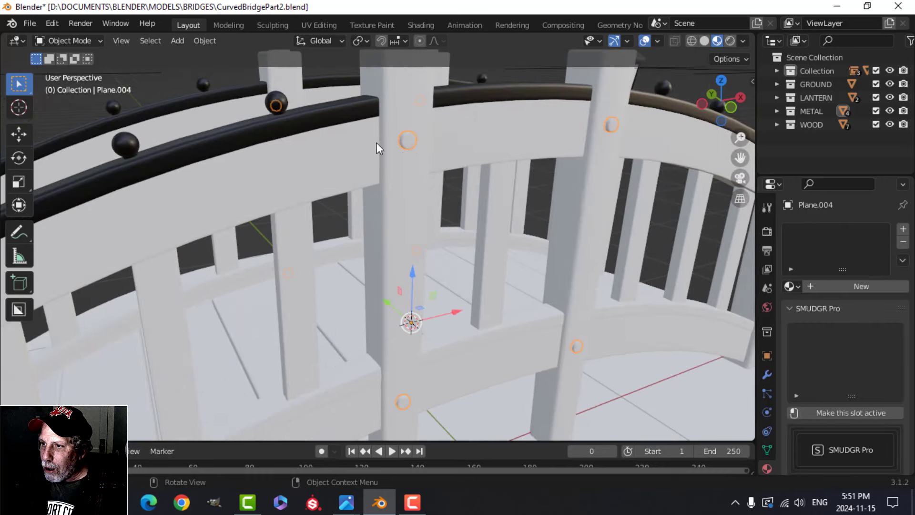
{"action": "left_click", "coordinate": [330, 114], "text": "shift"}
{"action": "key", "text": "ctrl+l"}
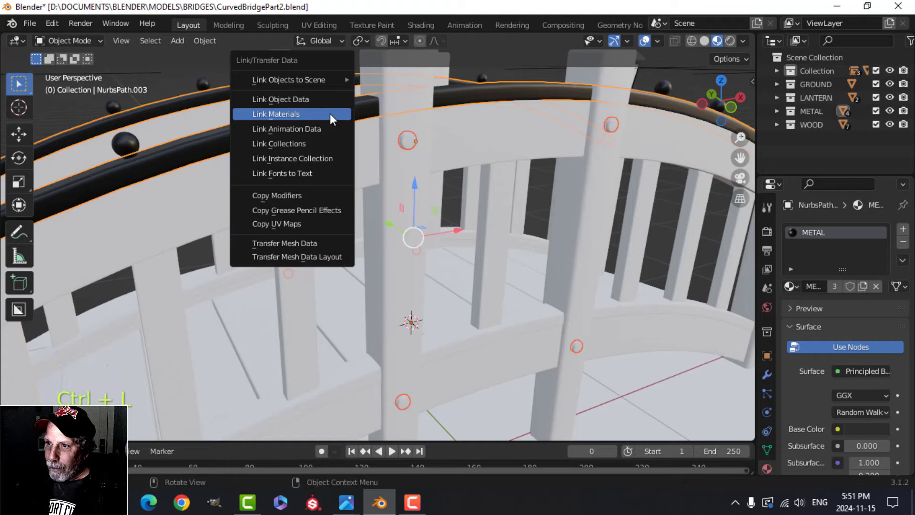
{"action": "left_click", "coordinate": [330, 114]}
{"action": "scroll", "coordinate": [438, 211], "scroll_direction": "down", "scroll_amount": 4}
{"action": "key", "text": "alt+a"}
- Link the METAL material from the handrail trim to the curved trim strips on the lower side rails
{"action": "scroll", "coordinate": [410, 253], "scroll_direction": "up", "scroll_amount": 2}
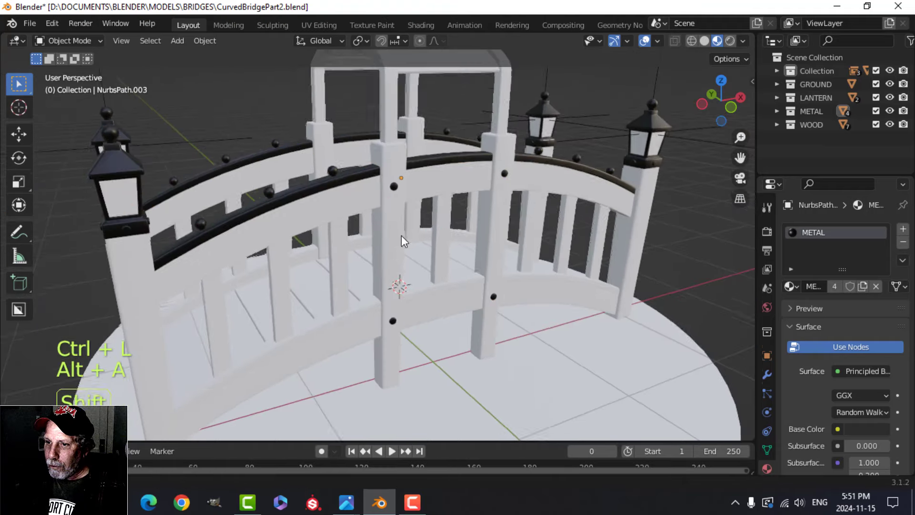
{"action": "middle_click_drag", "start_coordinate": [401, 236], "coordinate": [413, 207], "text": "shift"}
{"action": "middle_click_drag", "start_coordinate": [367, 240], "coordinate": [348, 245]}
{"action": "scroll", "coordinate": [377, 222], "scroll_direction": "up", "scroll_amount": 2}
{"action": "middle_click_drag", "start_coordinate": [406, 199], "coordinate": [393, 246], "text": "shift"}
{"action": "middle_click_drag", "start_coordinate": [399, 234], "coordinate": [413, 183]}
{"action": "scroll", "coordinate": [383, 239], "scroll_direction": "down", "scroll_amount": 4}
{"action": "scroll", "coordinate": [432, 232], "scroll_direction": "up", "scroll_amount": 4}
{"action": "left_click", "coordinate": [343, 237]}
{"action": "middle_click_drag", "start_coordinate": [408, 226], "coordinate": [408, 246]}
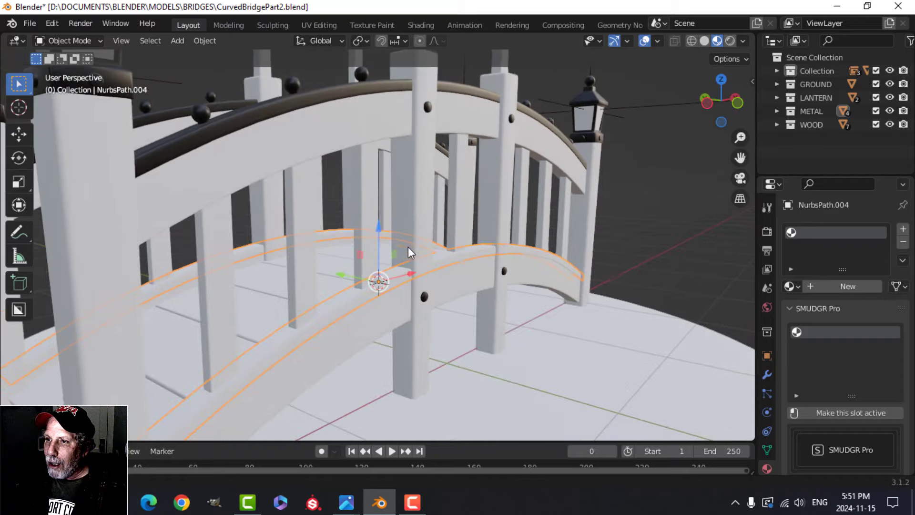
{"action": "left_click", "coordinate": [324, 92], "text": "shift"}
{"action": "key", "text": "ctrl+l"}
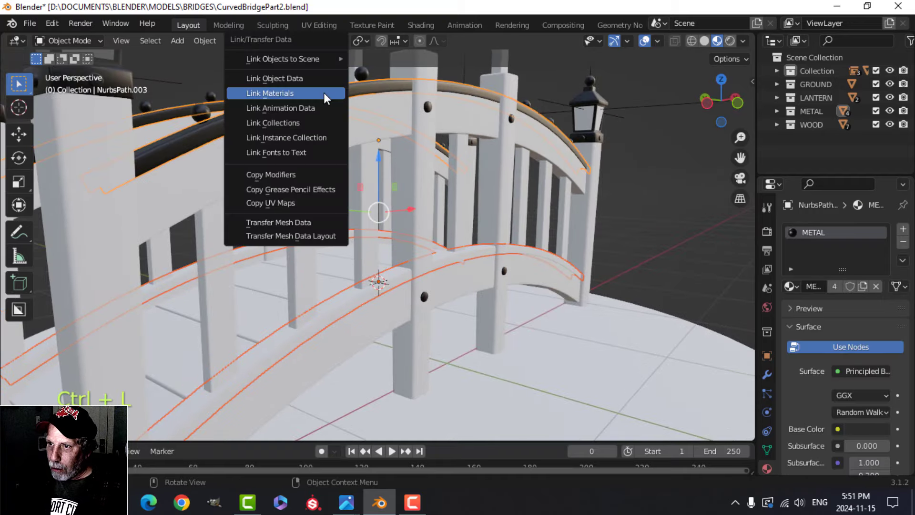
{"action": "left_click", "coordinate": [324, 93]}
{"action": "key", "text": "alt+a"}
- Set the METAL material's roughness to 0.3
{"action": "scroll", "coordinate": [403, 193], "scroll_direction": "down", "scroll_amount": 3}
{"action": "middle_click_drag", "start_coordinate": [416, 216], "coordinate": [441, 192], "text": "shift"}
{"action": "scroll", "coordinate": [501, 198], "scroll_direction": "up", "scroll_amount": 4}
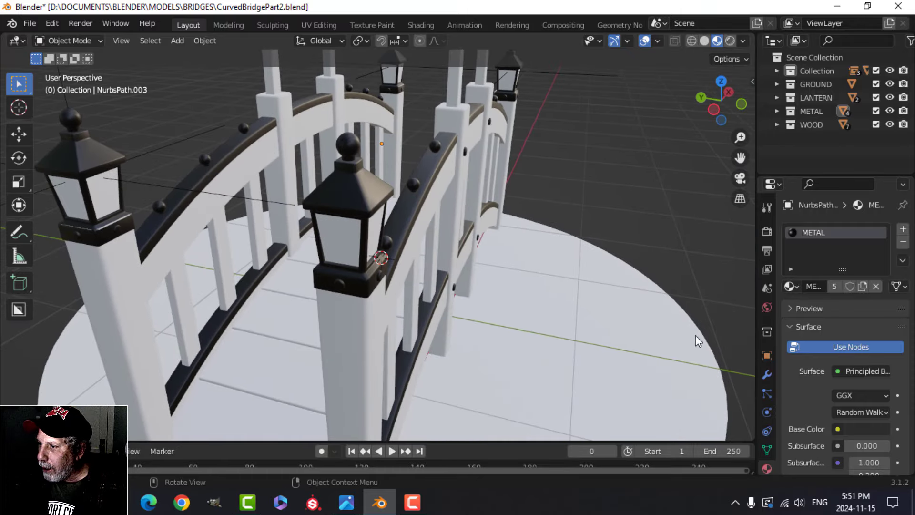
{"action": "scroll", "coordinate": [808, 391], "scroll_direction": "down", "scroll_amount": 8}
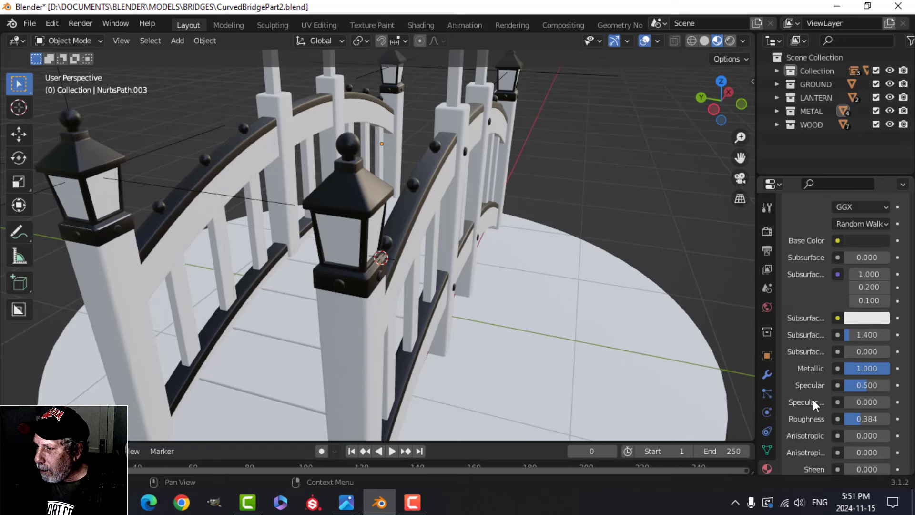
{"action": "left_click", "coordinate": [853, 418]}
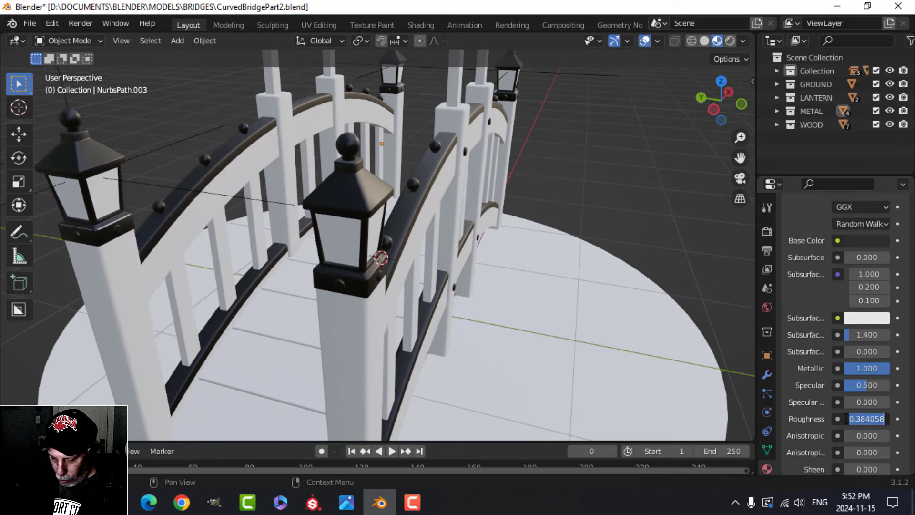
{"action": "type", "text": "0.3"}
{"action": "key", "text": "Return"}
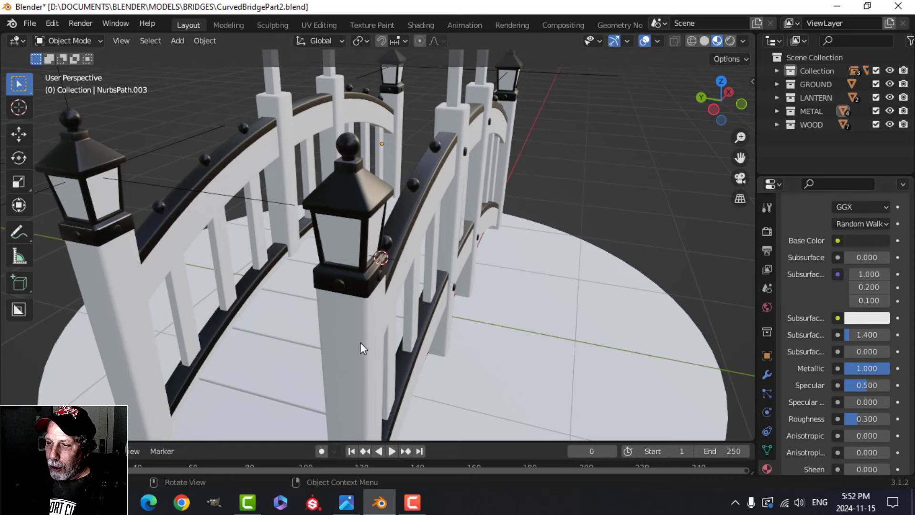
- Switch to the Shading workspace to work on the bridge's material nodes
{"action": "scroll", "coordinate": [263, 282], "scroll_direction": "down", "scroll_amount": 1}
{"action": "middle_click_drag", "start_coordinate": [372, 262], "coordinate": [359, 266], "text": "shift"}
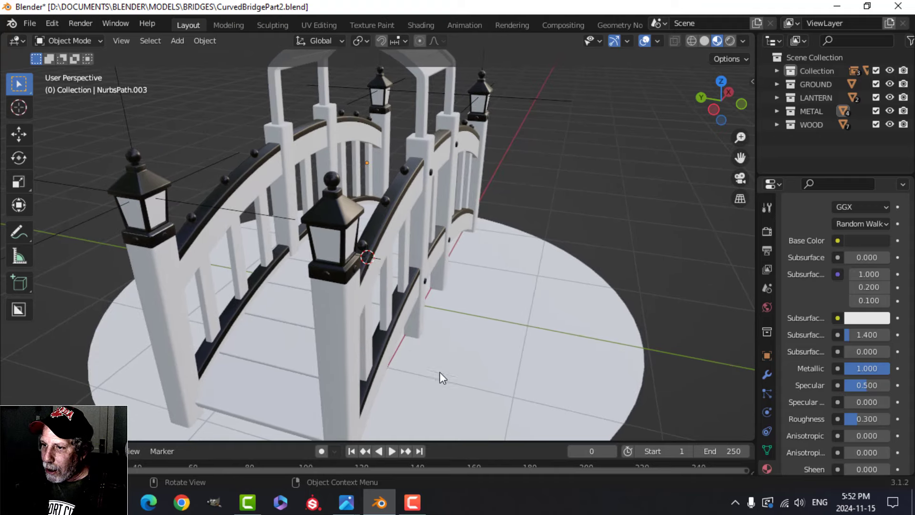
{"action": "middle_click_drag", "start_coordinate": [440, 372], "coordinate": [401, 250]}
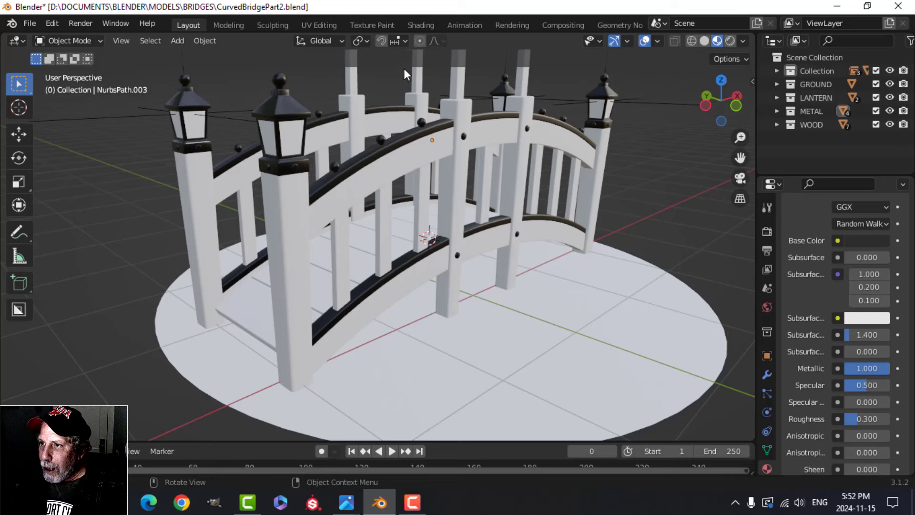
{"action": "left_click", "coordinate": [422, 25]}
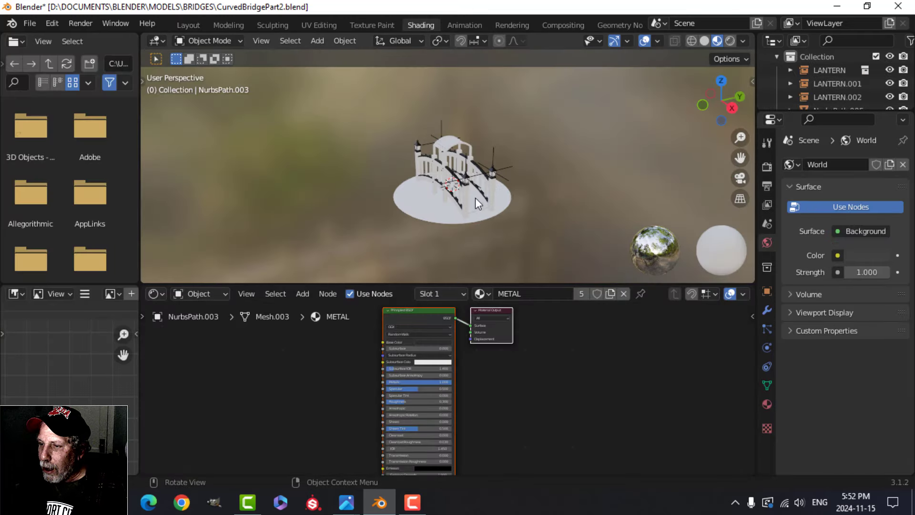
{"action": "scroll", "coordinate": [475, 197], "scroll_direction": "up", "scroll_amount": 3}
{"action": "middle_click_drag", "start_coordinate": [408, 205], "coordinate": [585, 197]}
{"action": "scroll", "coordinate": [488, 205], "scroll_direction": "up", "scroll_amount": 3}
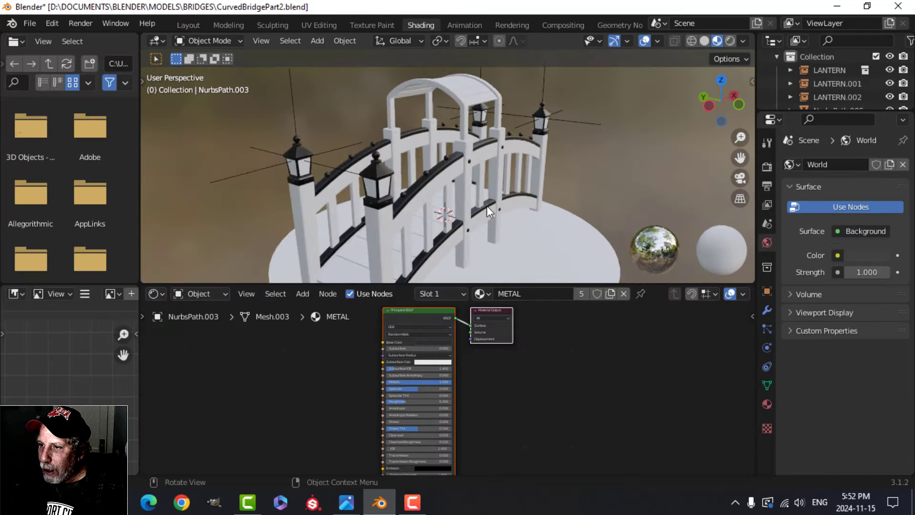
{"action": "middle_click_drag", "start_coordinate": [476, 210], "coordinate": [500, 168], "text": "shift"}
- Create a new material named WOOD on the bridge's corner posts
{"action": "left_click", "coordinate": [421, 173]}
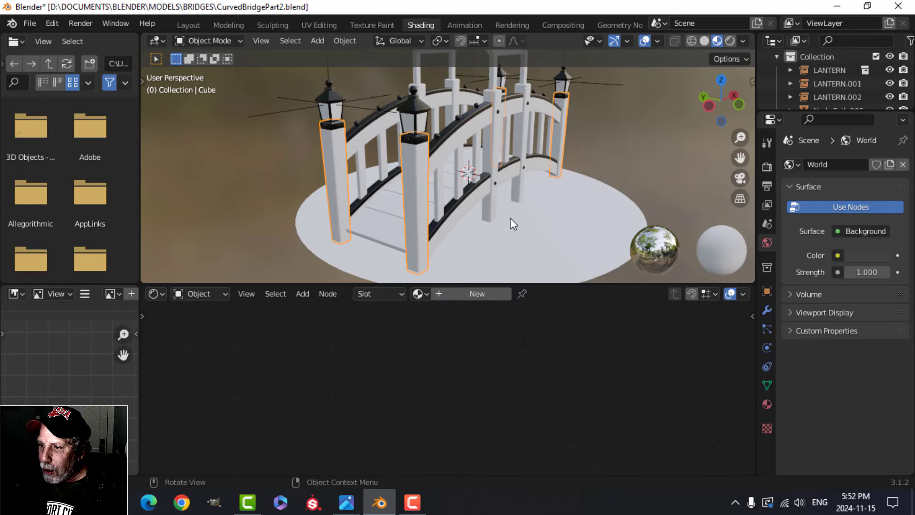
{"action": "scroll", "coordinate": [512, 224], "scroll_direction": "down", "scroll_amount": 1}
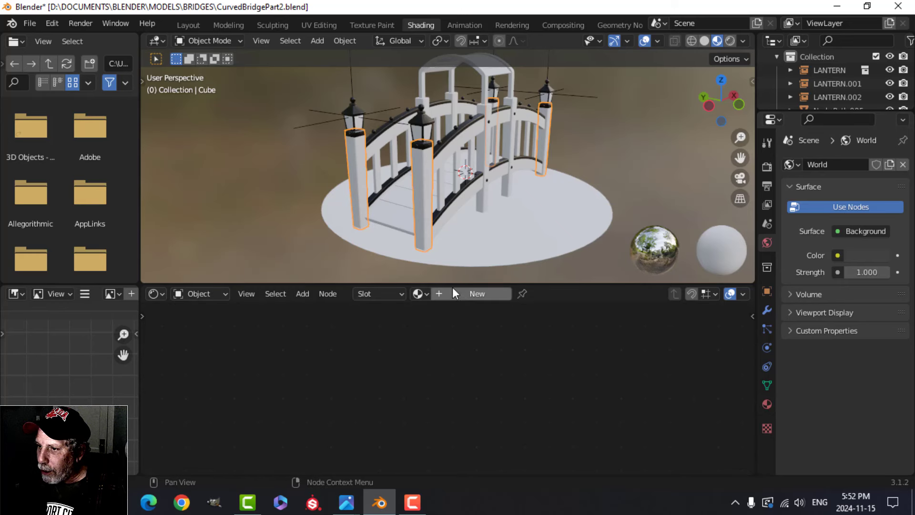
{"action": "left_click", "coordinate": [474, 293]}
{"action": "double_click", "coordinate": [522, 293]}
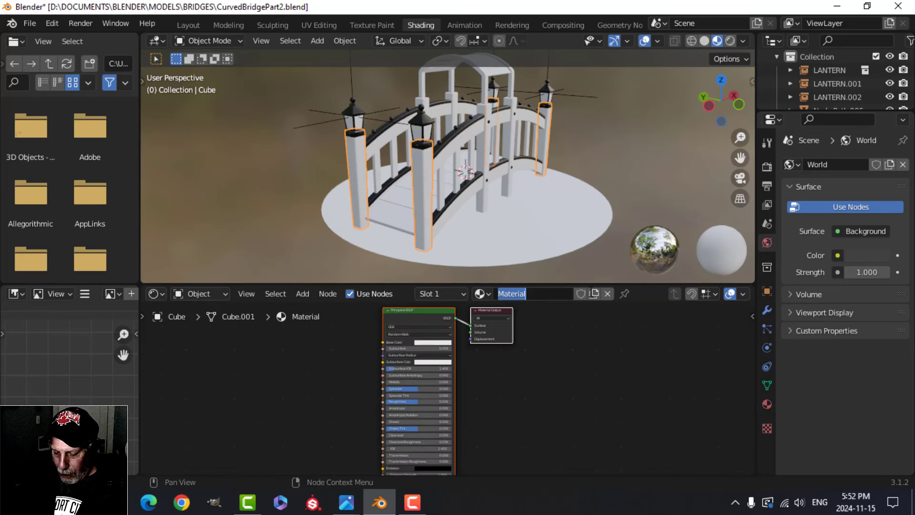
{"action": "type", "text": "WOOD"}
{"action": "key", "text": "Return"}
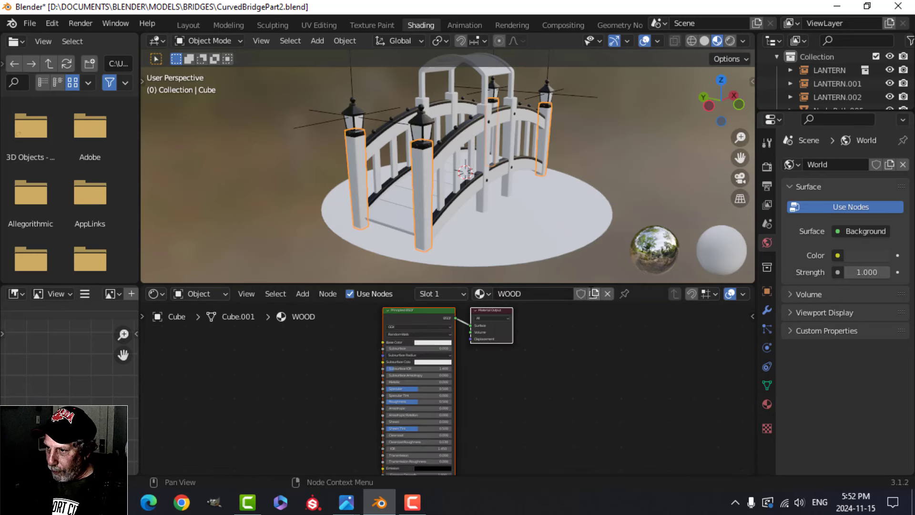
- Enlarge the shader node area upward to make more room for the WOOD material's nodes
{"action": "scroll", "coordinate": [522, 373], "scroll_direction": "down", "scroll_amount": 2}
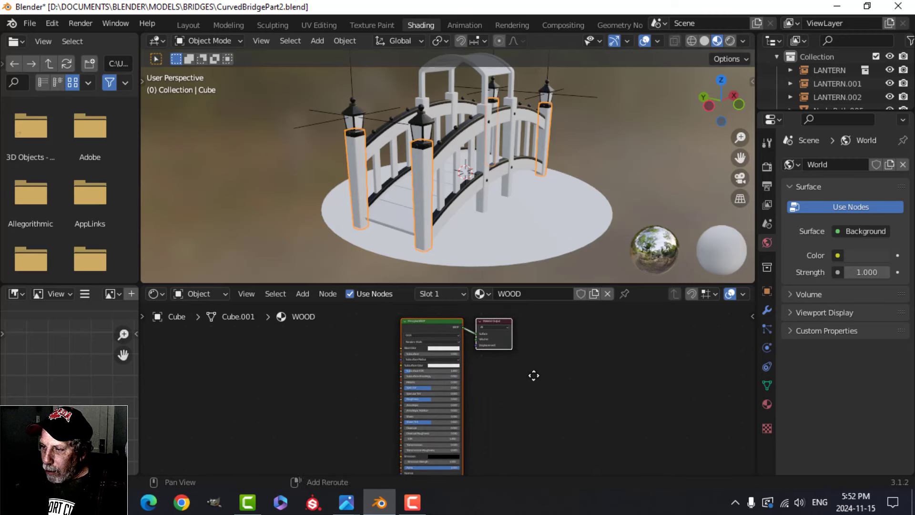
{"action": "left_click_drag", "start_coordinate": [548, 286], "coordinate": [545, 215]}
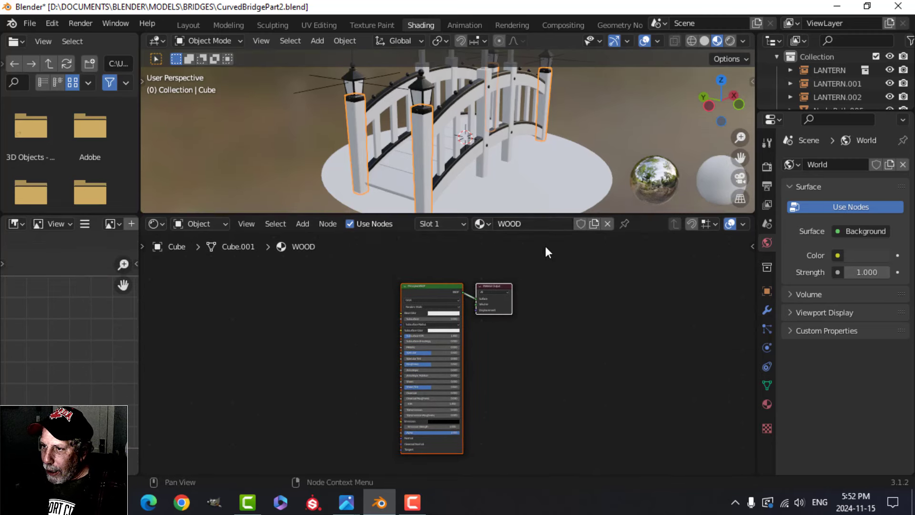
{"action": "scroll", "coordinate": [544, 258], "scroll_direction": "up", "scroll_amount": 1}
{"action": "middle_click_drag", "start_coordinate": [544, 265], "coordinate": [544, 275]}
{"action": "scroll", "coordinate": [467, 150], "scroll_direction": "up", "scroll_amount": 3}
{"action": "mouse_move", "coordinate": [467, 150]}
{"action": "middle_mouse_down", "text": "shift"}
{"action": "mouse_move", "coordinate": [481, 144]}
{"action": "mouse_move", "coordinate": [461, 150]}
{"action": "middle_mouse_up", "text": "shift"}
{"action": "scroll", "coordinate": [481, 146], "scroll_direction": "down", "scroll_amount": 2}
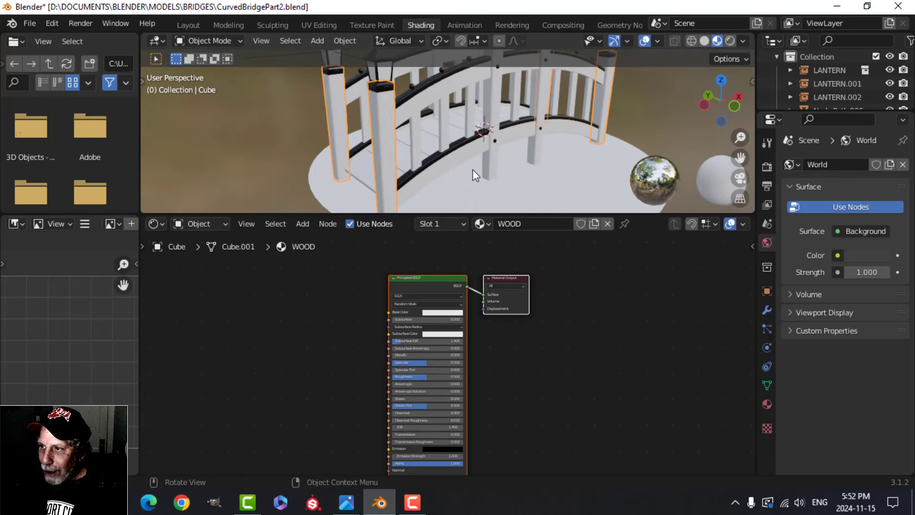
{"action": "middle_click_drag", "start_coordinate": [472, 170], "coordinate": [513, 164]}
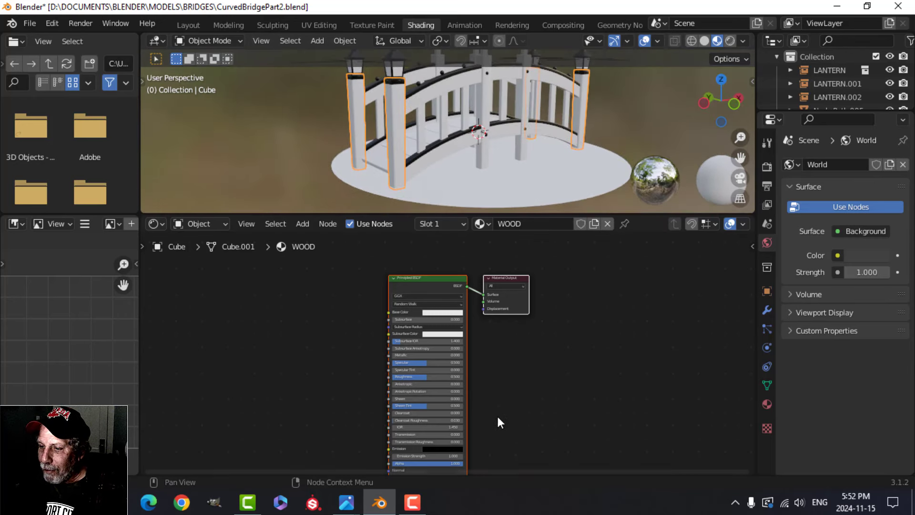
- Examine the wood node settings in the reference image CurvedBridgeWood.jpg and return to Blender
{"action": "mouse_move", "coordinate": [343, 501]}
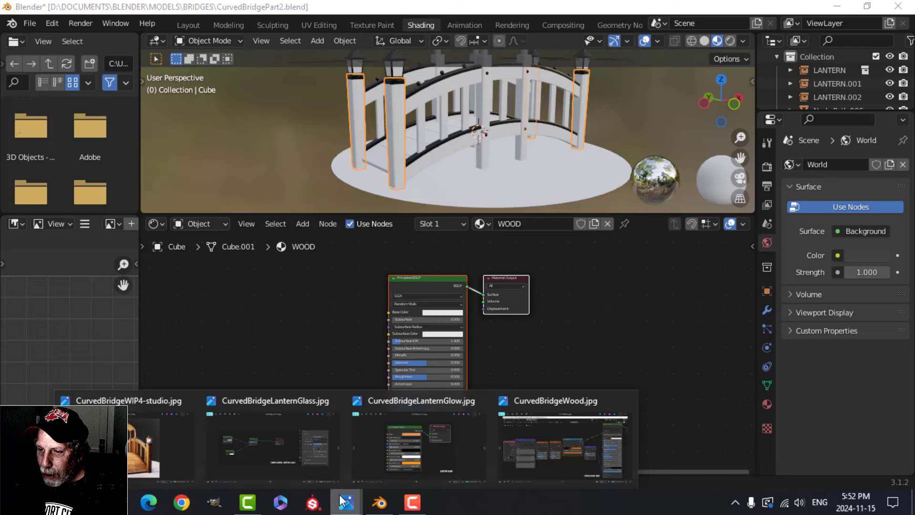
{"action": "left_click", "coordinate": [549, 445]}
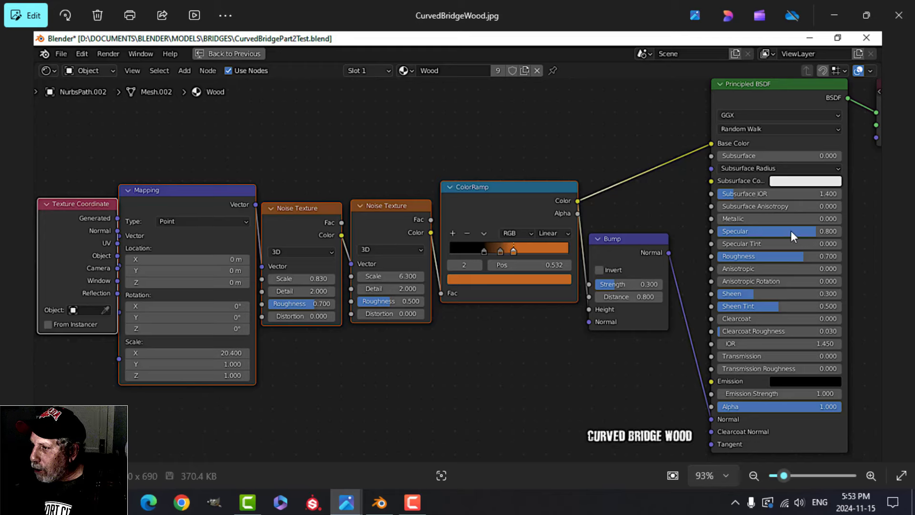
{"action": "left_click", "coordinate": [379, 503]}
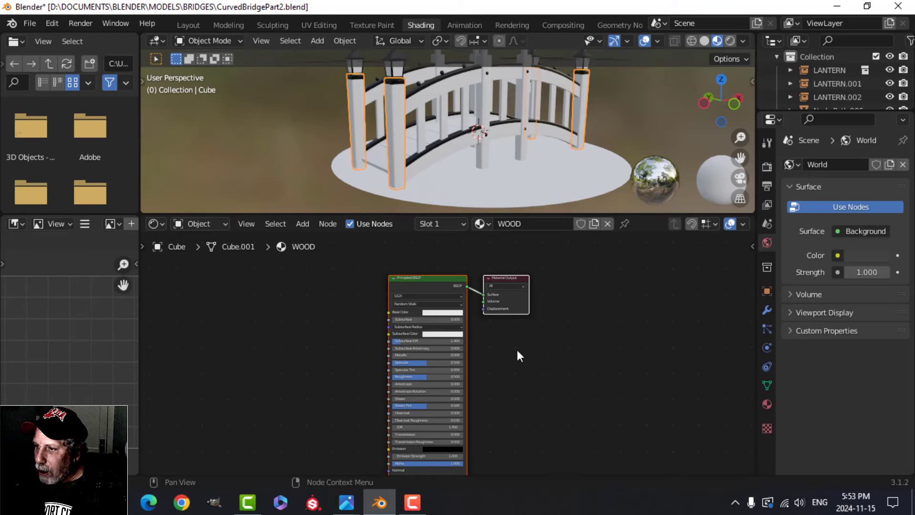
- Set the WOOD material's Principled BSDF to Specular 0.8, Roughness 0.7 and Sheen 0.3
{"action": "scroll", "coordinate": [508, 331], "scroll_direction": "up", "scroll_amount": 4}
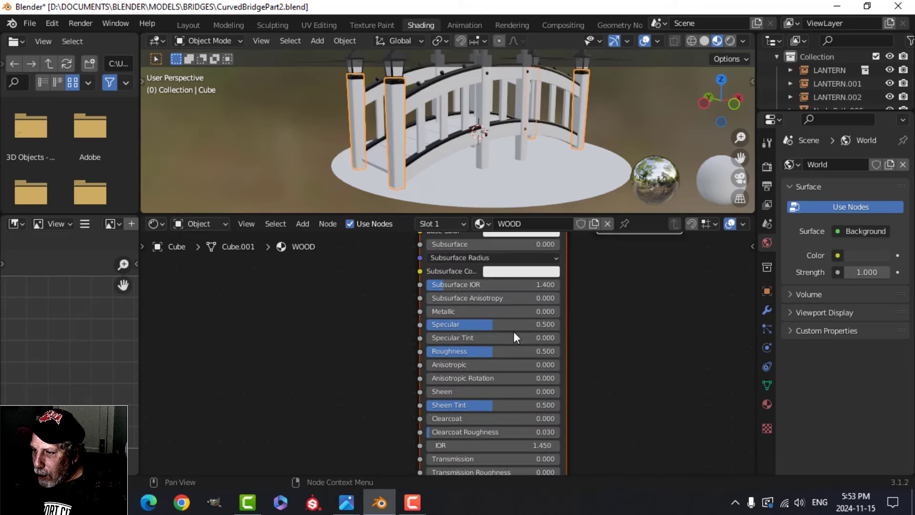
{"action": "double_click", "coordinate": [553, 325]}
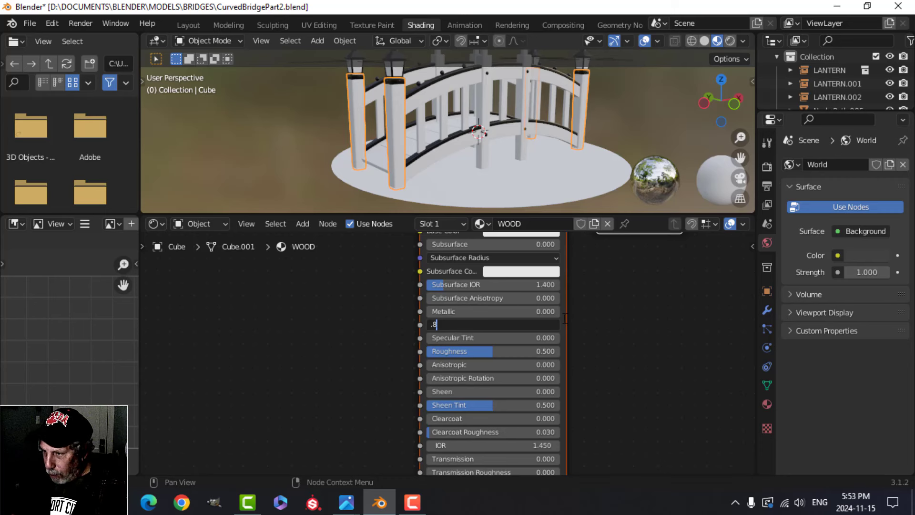
{"action": "type", "text": ".8"}
{"action": "key", "text": "Return"}
{"action": "double_click", "coordinate": [517, 351]}
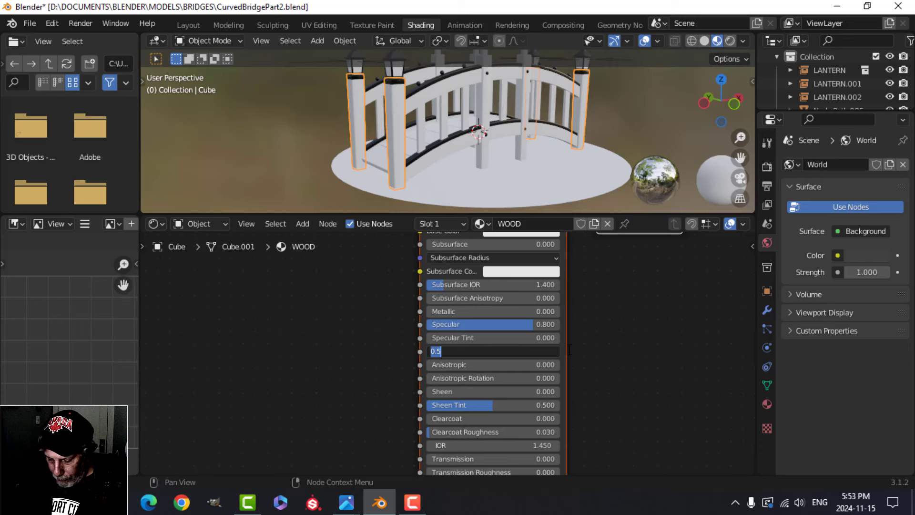
{"action": "type", "text": ".7"}
{"action": "key", "text": "Return"}
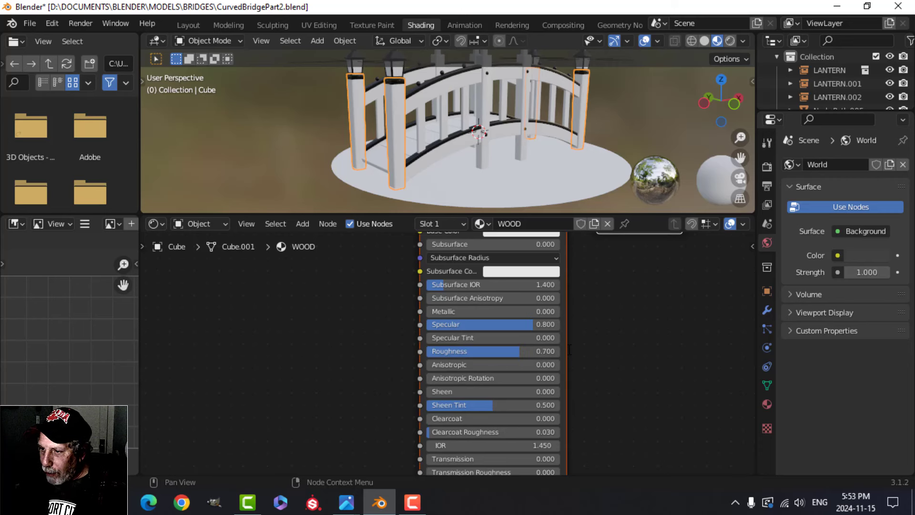
{"action": "double_click", "coordinate": [493, 392]}
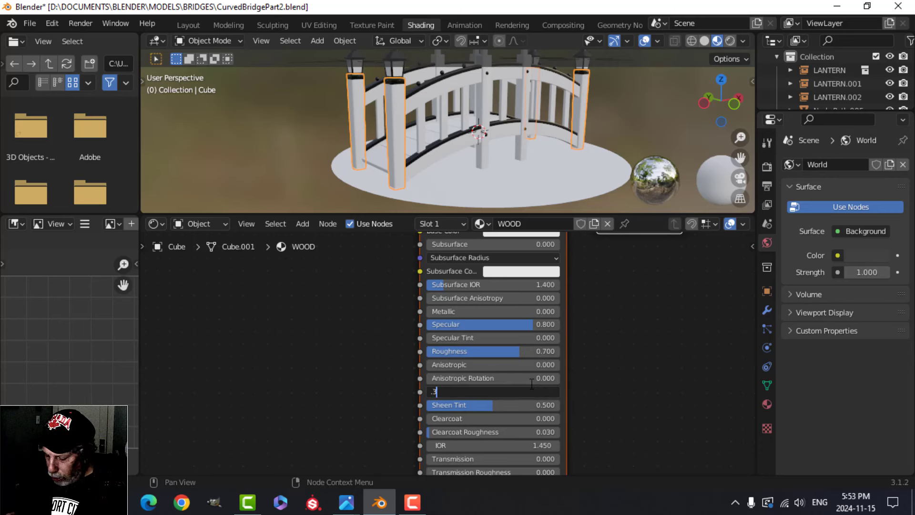
{"action": "type", "text": ".3"}
{"action": "key", "text": "Return"}
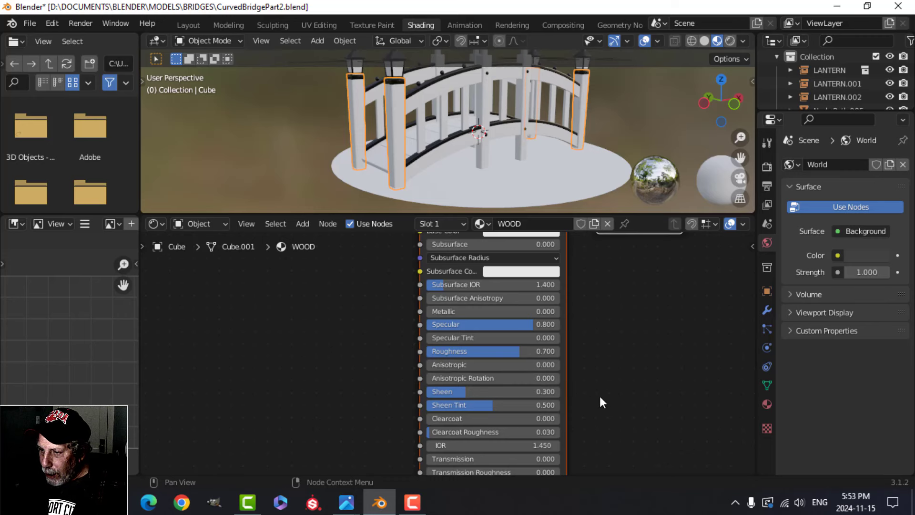
- Add a Noise Texture node to the WOOD material and place it before the Principled BSDF
{"action": "scroll", "coordinate": [597, 396], "scroll_direction": "down", "scroll_amount": 2}
{"action": "scroll", "coordinate": [579, 333], "scroll_direction": "down", "scroll_amount": 2}
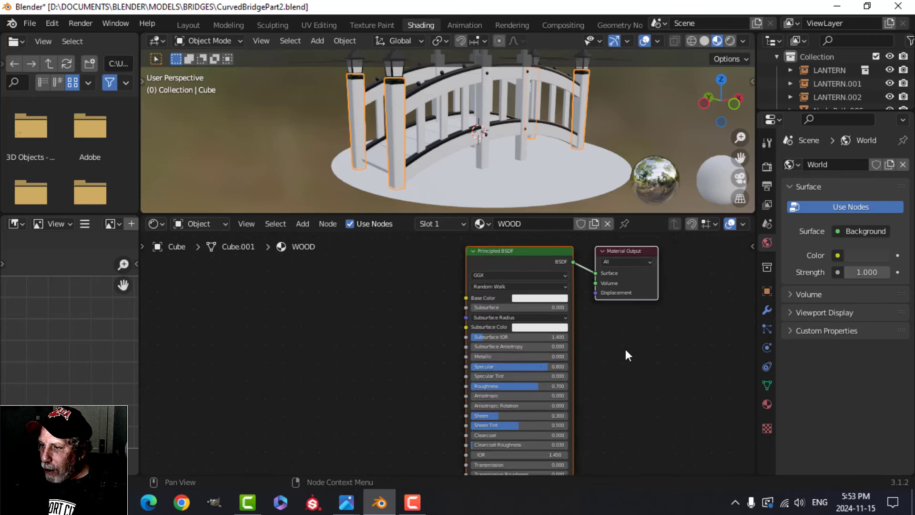
{"action": "middle_click_drag", "start_coordinate": [347, 327], "coordinate": [428, 351]}
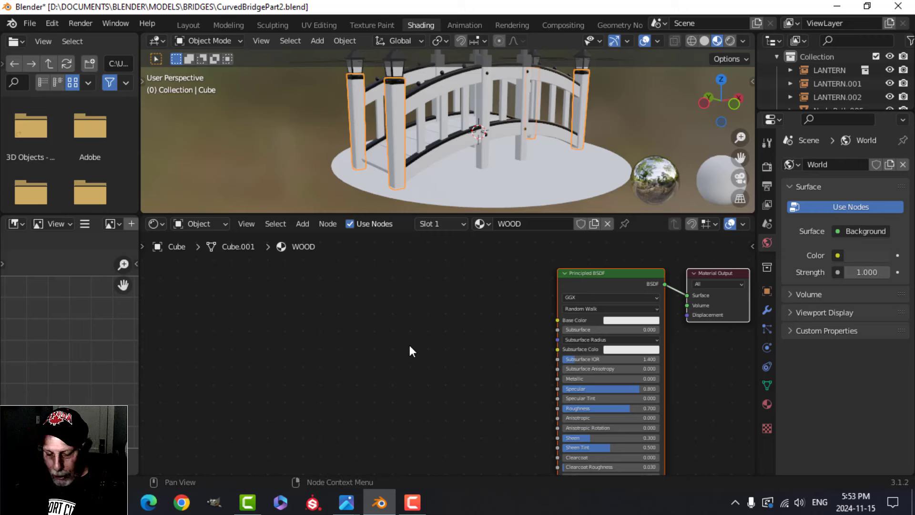
{"action": "key", "text": "shift+a"}
{"action": "mouse_move", "coordinate": [410, 348]}
{"action": "mouse_move", "coordinate": [382, 390]}
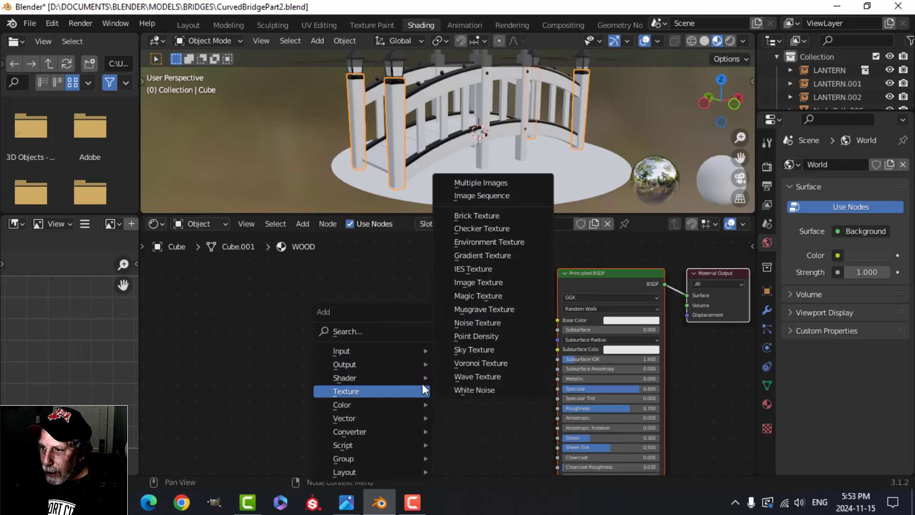
{"action": "left_click", "coordinate": [493, 322]}
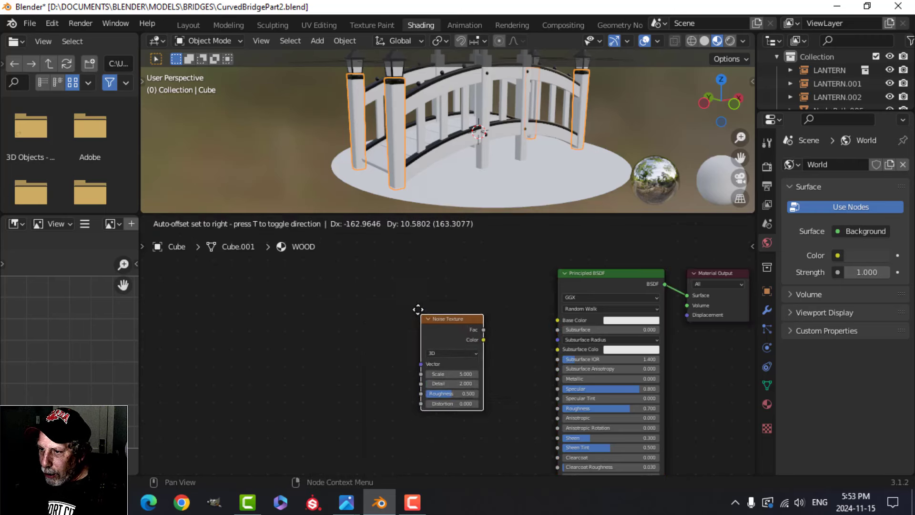
{"action": "left_click", "coordinate": [400, 302]}
- Add connected Texture Coordinate and Mapping nodes to the Noise Texture and feed the Mapping node's Vector input from the UV output
{"action": "scroll", "coordinate": [373, 319], "scroll_direction": "up", "scroll_amount": 1}
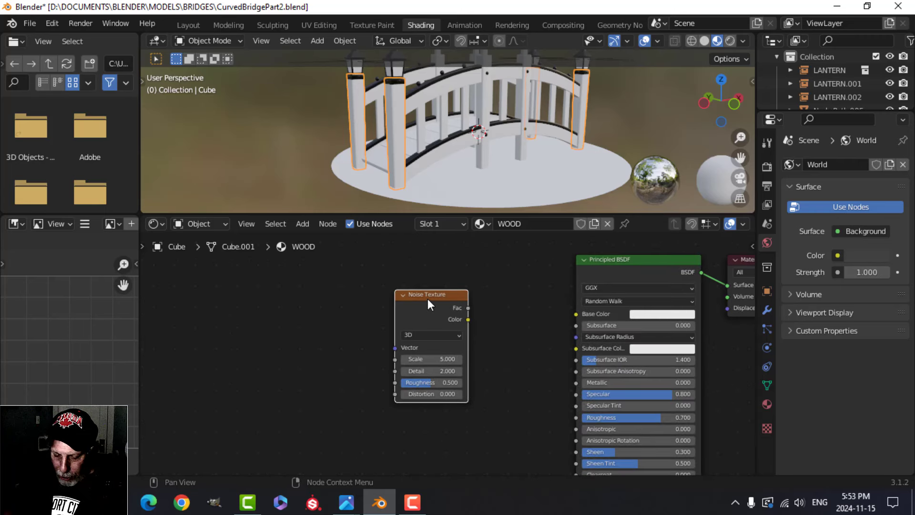
{"action": "key", "text": "ctrl+t"}
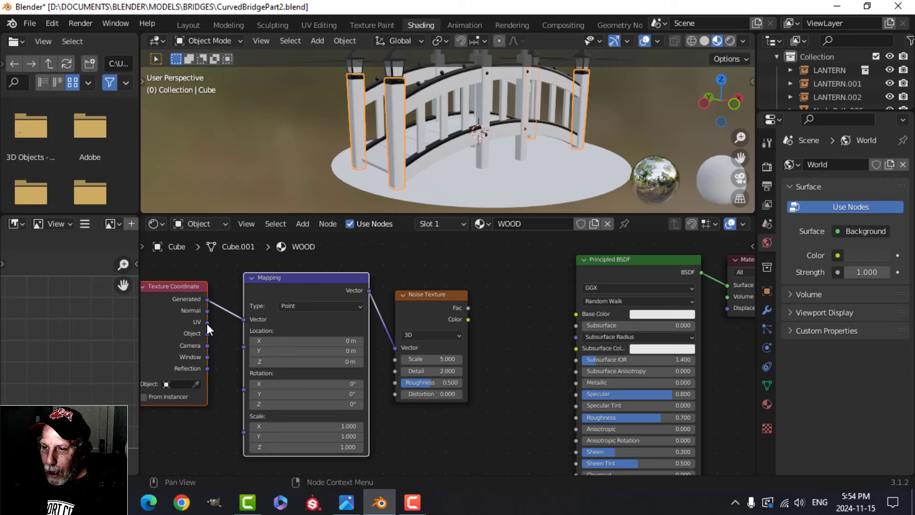
{"action": "left_click_drag", "start_coordinate": [207, 323], "coordinate": [245, 318]}
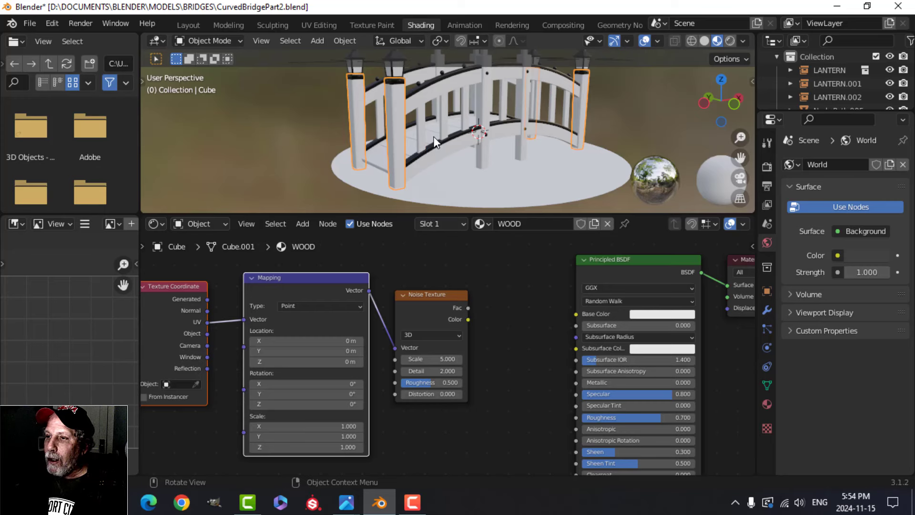
- Switch to the UV Editing workspace and set its 3D viewport to Material Preview shading
{"action": "left_click", "coordinate": [316, 24]}
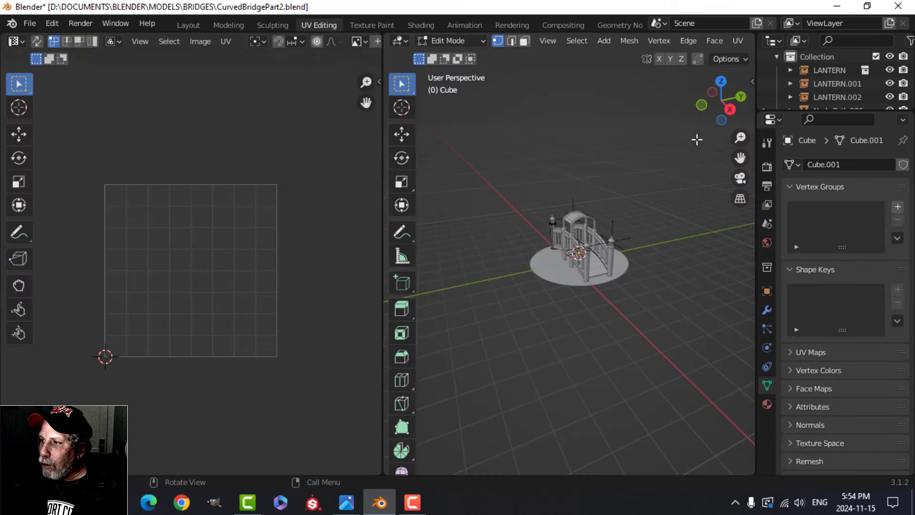
{"action": "scroll", "coordinate": [741, 41], "scroll_direction": "down", "scroll_amount": 10}
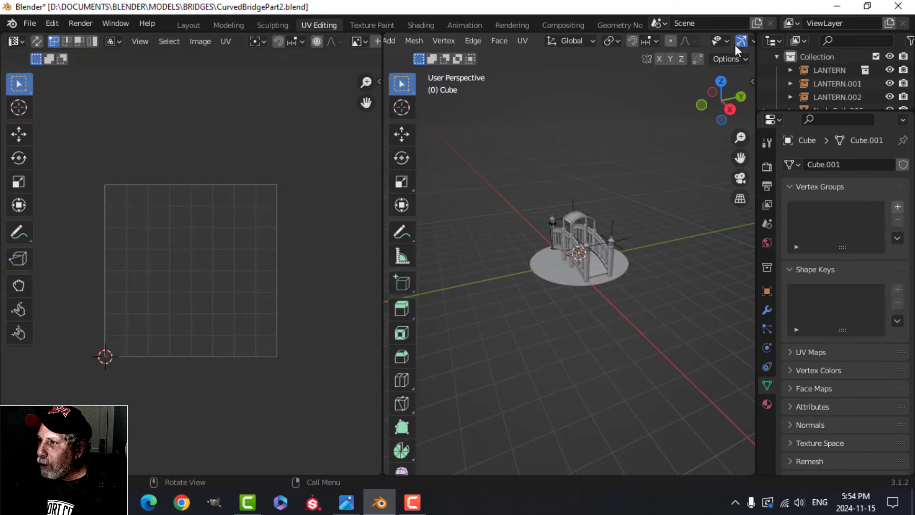
{"action": "left_click", "coordinate": [718, 42]}
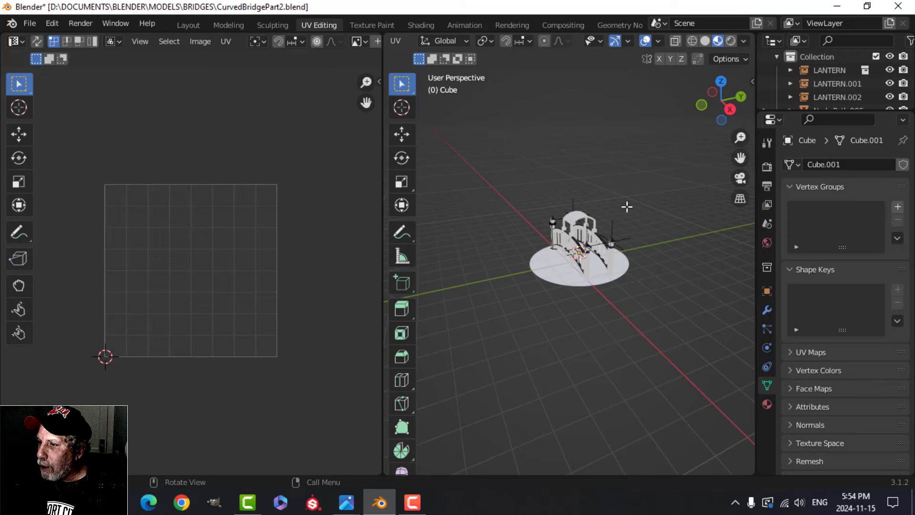
- Select all of the lantern post's geometry and unwrap it with Smart UV Project at a 66° angle limit and zero island margin
{"action": "scroll", "coordinate": [619, 210], "scroll_direction": "up", "scroll_amount": 6}
{"action": "middle_click_drag", "start_coordinate": [529, 219], "coordinate": [436, 250], "text": "shift"}
{"action": "middle_click_drag", "start_coordinate": [436, 250], "coordinate": [543, 245]}
{"action": "scroll", "coordinate": [544, 245], "scroll_direction": "up", "scroll_amount": 5}
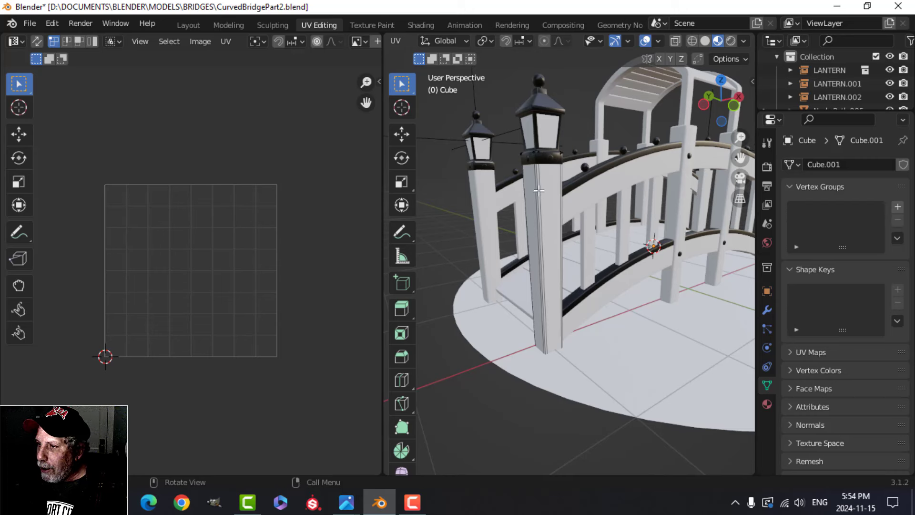
{"action": "key", "text": "a"}
{"action": "scroll", "coordinate": [583, 200], "scroll_direction": "down", "scroll_amount": 2}
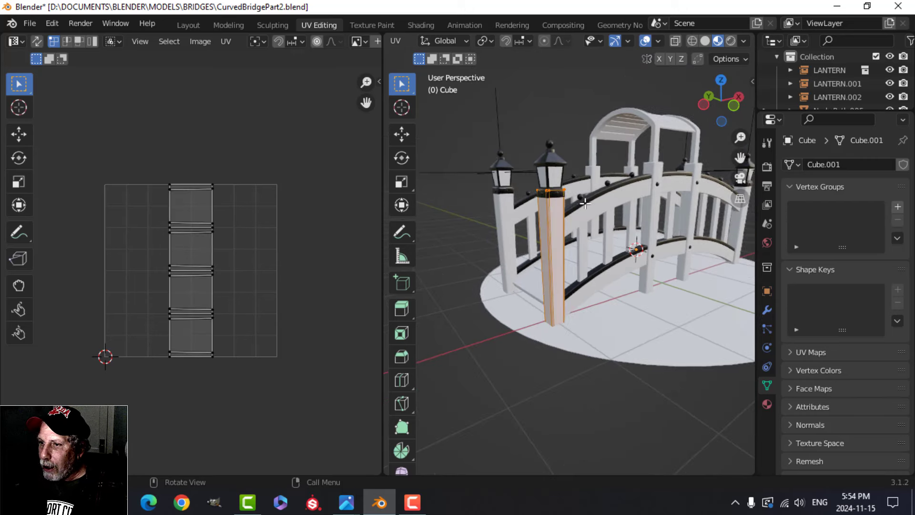
{"action": "scroll", "coordinate": [582, 202], "scroll_direction": "up", "scroll_amount": 2}
{"action": "key", "text": "u"}
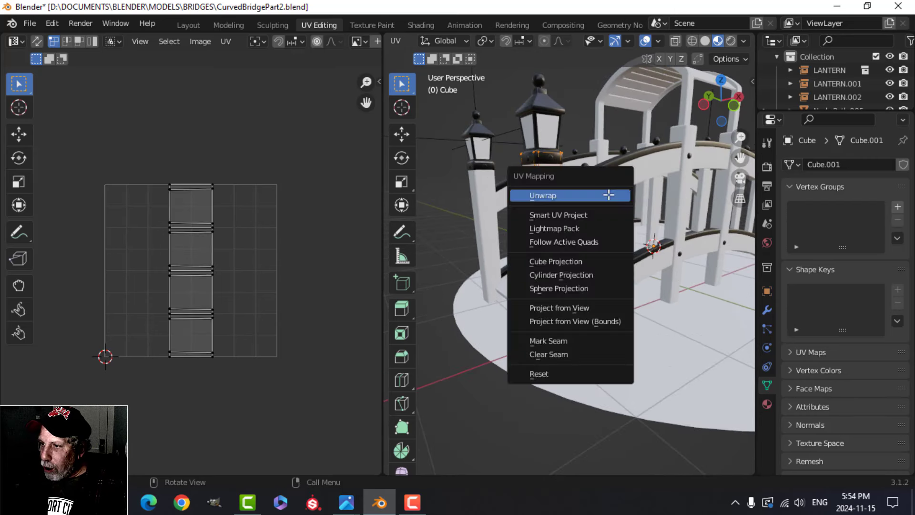
{"action": "left_click", "coordinate": [593, 212]}
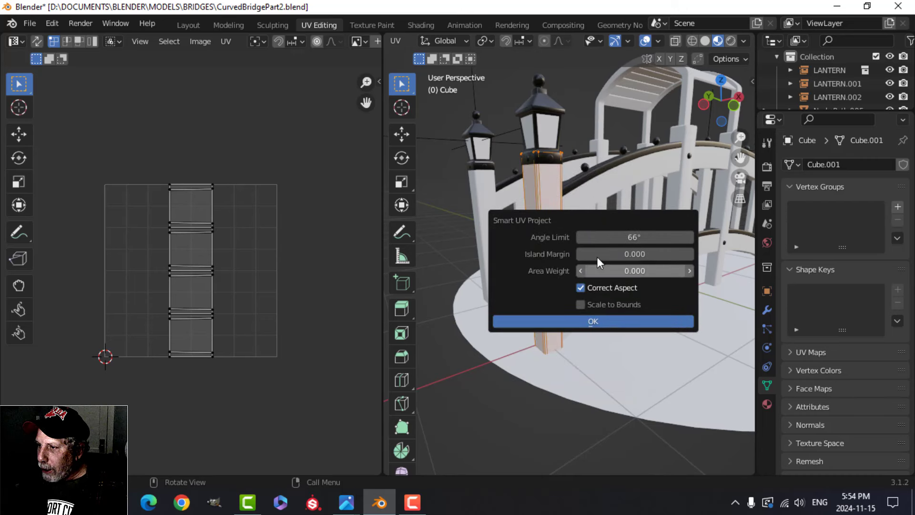
{"action": "left_click", "coordinate": [613, 319]}
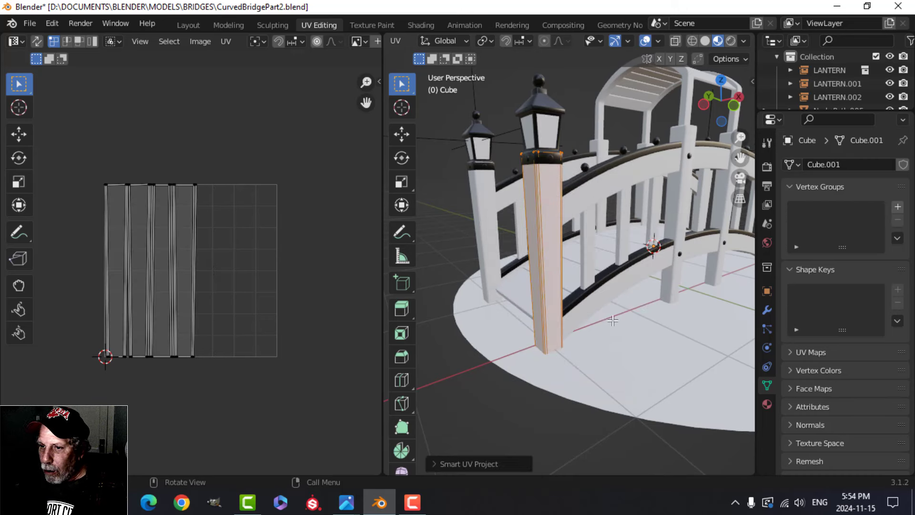
{"action": "scroll", "coordinate": [159, 229], "scroll_direction": "down", "scroll_amount": 1}
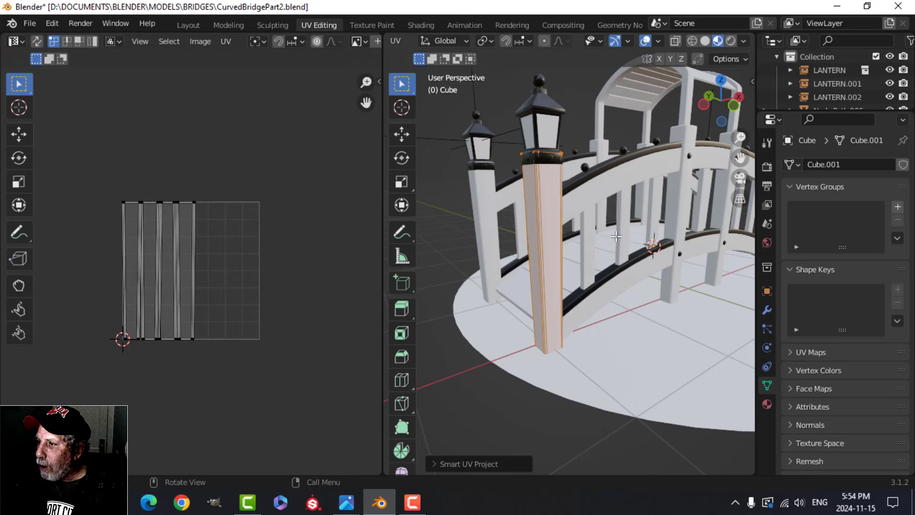
- Return to the Shading workspace and move the Texture Coordinate, Mapping and Noise Texture nodes farther away from the Principled BSDF
{"action": "left_click", "coordinate": [420, 25]}
{"action": "scroll", "coordinate": [505, 333], "scroll_direction": "down", "scroll_amount": 1}
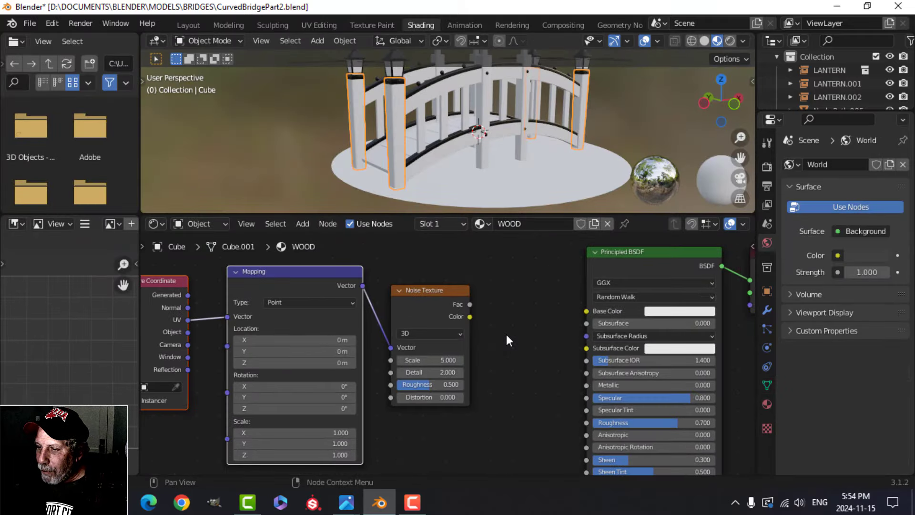
{"action": "scroll", "coordinate": [507, 334], "scroll_direction": "down", "scroll_amount": 1}
{"action": "middle_click_drag", "start_coordinate": [501, 339], "coordinate": [584, 341]}
{"action": "scroll", "coordinate": [466, 306], "scroll_direction": "up", "scroll_amount": 1}
{"action": "scroll", "coordinate": [532, 336], "scroll_direction": "down", "scroll_amount": 2}
{"action": "left_click_drag", "start_coordinate": [244, 286], "coordinate": [564, 374]}
{"action": "key", "text": "g"}
{"action": "left_click", "coordinate": [390, 358]}
{"action": "scroll", "coordinate": [417, 362], "scroll_direction": "up", "scroll_amount": 2}
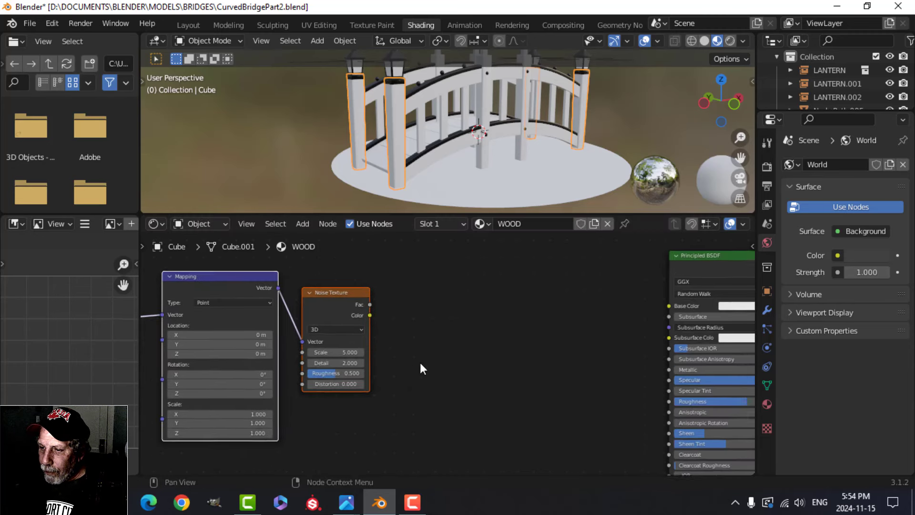
{"action": "middle_click_drag", "start_coordinate": [423, 362], "coordinate": [495, 344]}
{"action": "scroll", "coordinate": [471, 372], "scroll_direction": "up", "scroll_amount": 1}
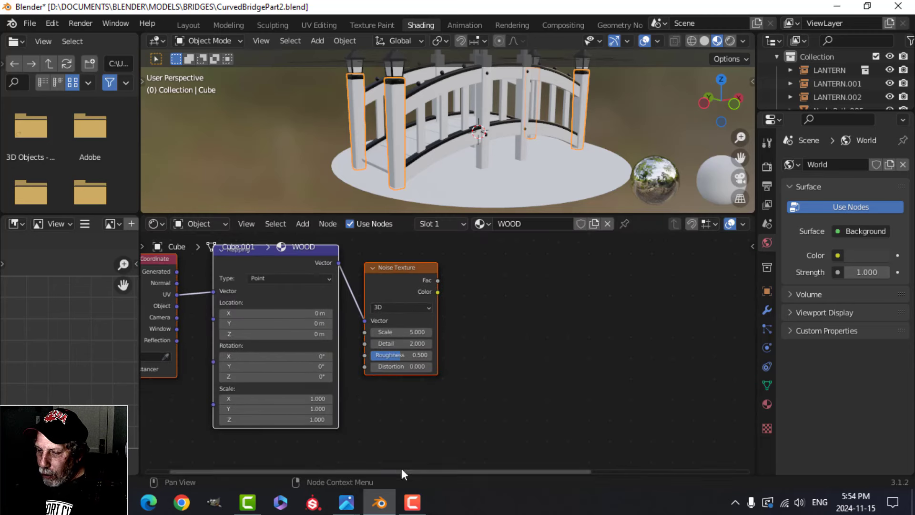
- Consult the CurvedBridgeWood.jpg reference image and set the Noise Texture's Scale to 0.83 and Roughness to 0.7 in Blender
{"action": "mouse_move", "coordinate": [346, 502]}
{"action": "left_click", "coordinate": [514, 445]}
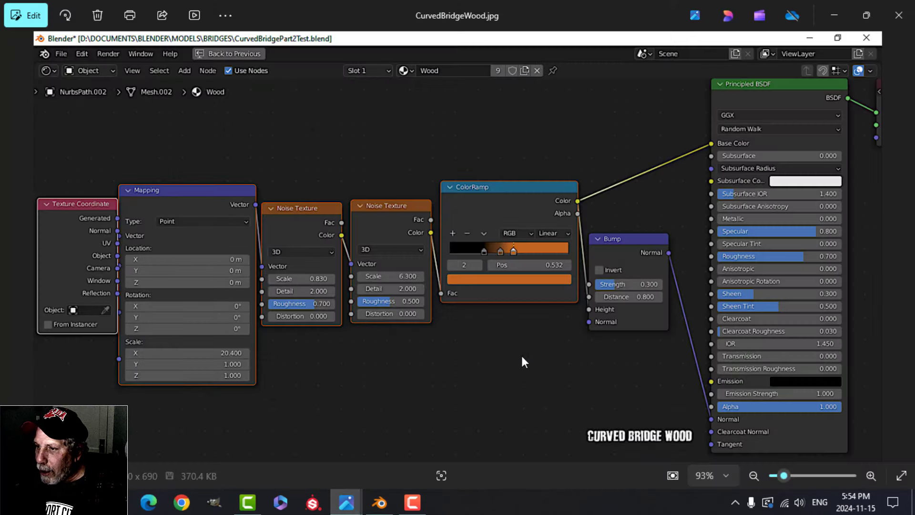
{"action": "scroll", "coordinate": [321, 292], "scroll_direction": "up", "scroll_amount": 2}
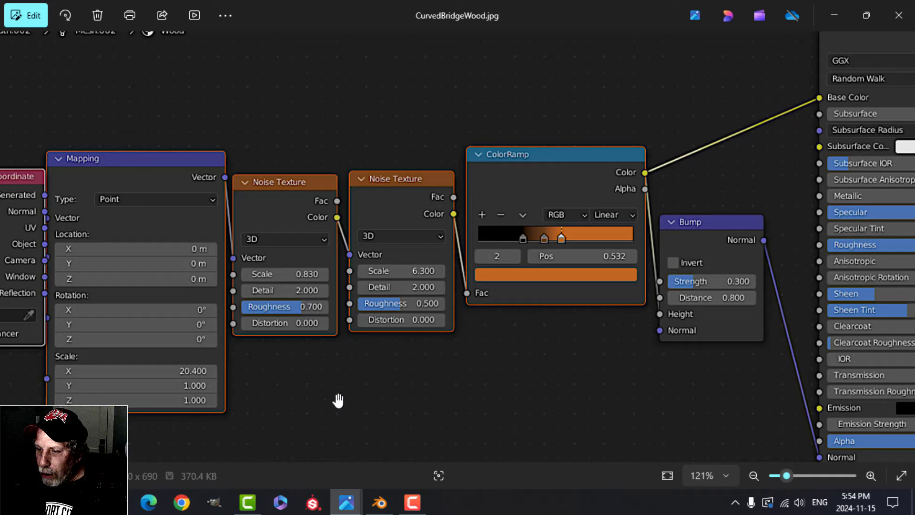
{"action": "left_click", "coordinate": [380, 504]}
{"action": "scroll", "coordinate": [429, 352], "scroll_direction": "up", "scroll_amount": 2}
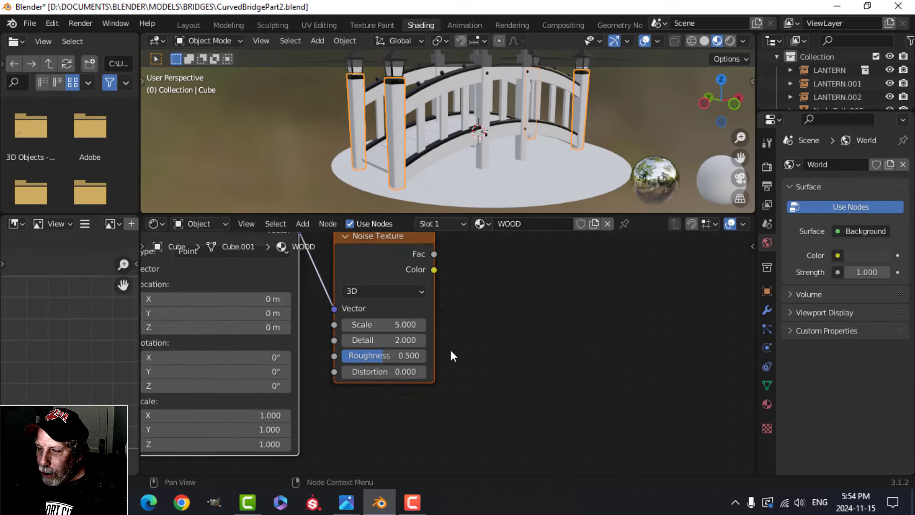
{"action": "double_click", "coordinate": [379, 322]}
{"action": "type", "text": ".83"}
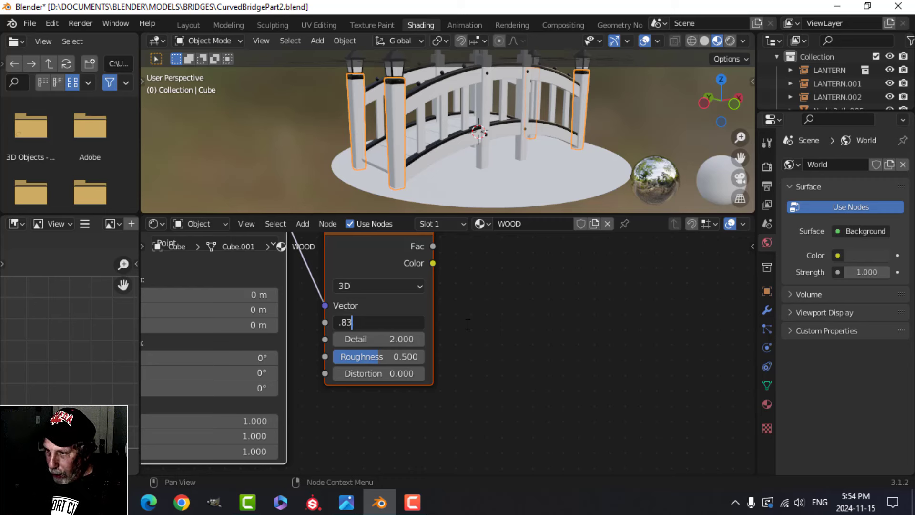
{"action": "key", "text": "Return"}
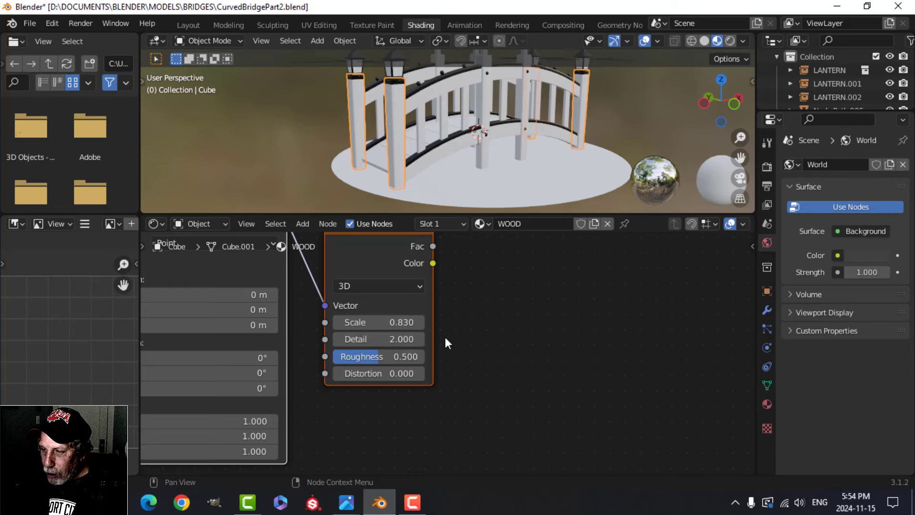
{"action": "double_click", "coordinate": [407, 356]}
{"action": "type", "text": ".7"}
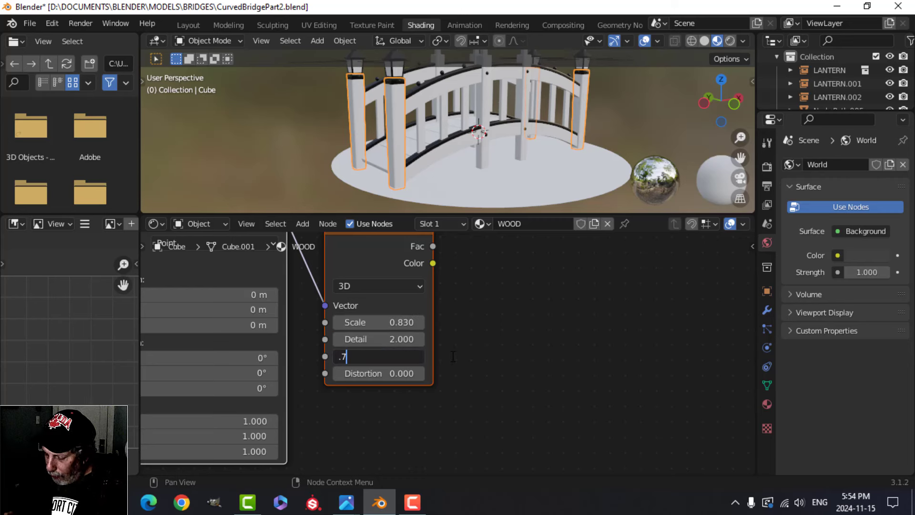
{"action": "key", "text": "Return"}
- Recheck the CurvedBridgeWood.jpg reference, add a second Noise Texture and connect the first one's Color output to its Vector input
{"action": "mouse_move", "coordinate": [347, 502]}
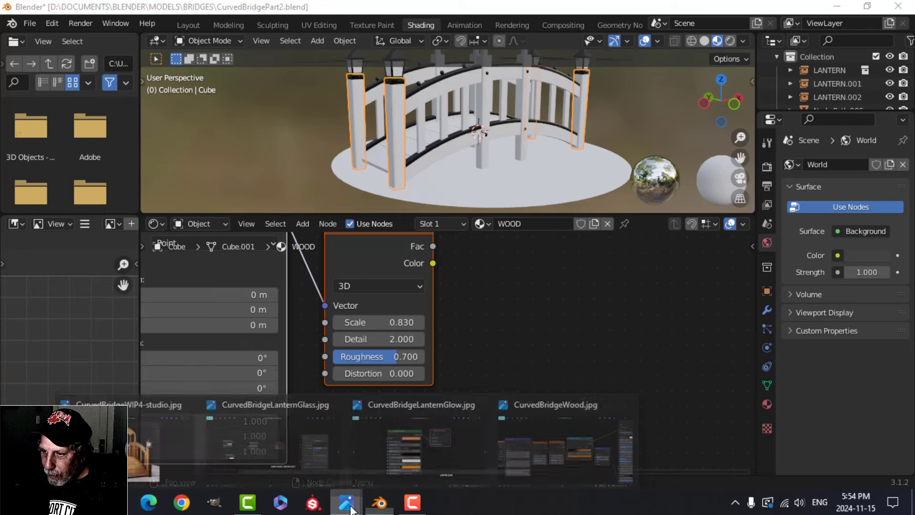
{"action": "mouse_move", "coordinate": [432, 459]}
{"action": "mouse_move", "coordinate": [536, 450]}
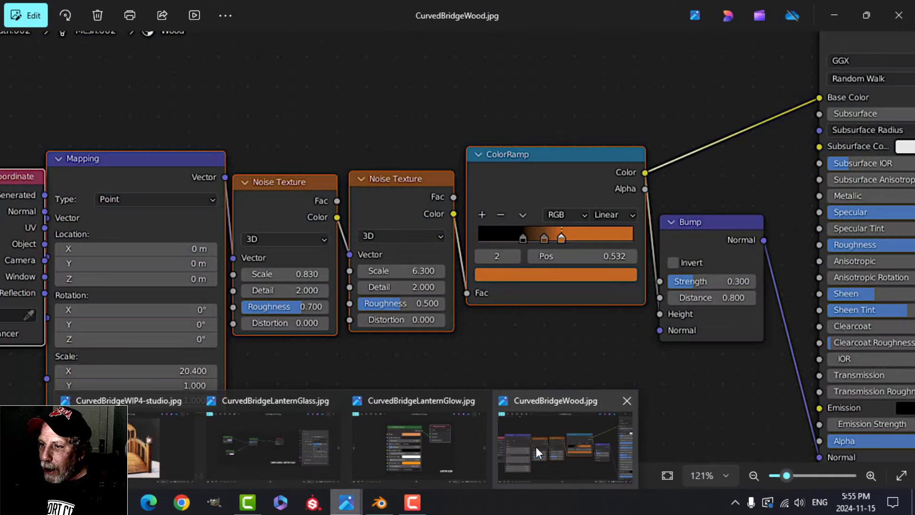
{"action": "left_click", "coordinate": [535, 447]}
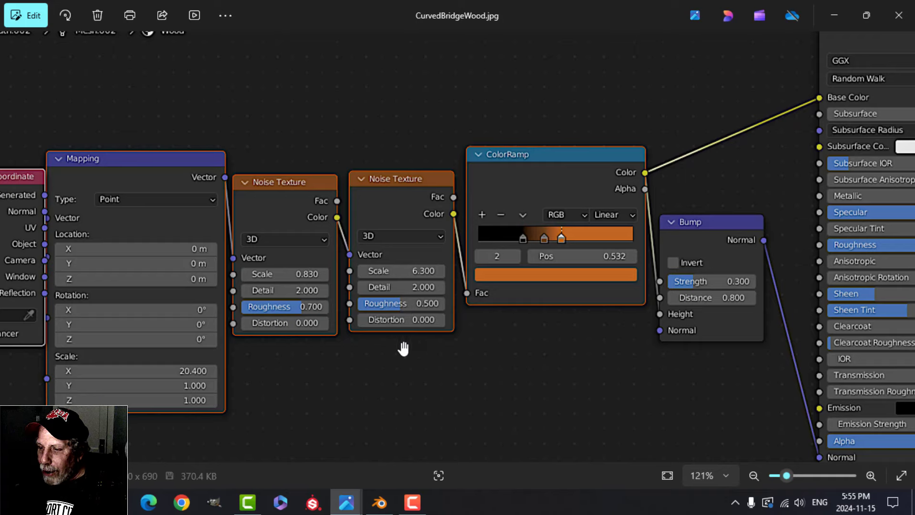
{"action": "left_click", "coordinate": [381, 495]}
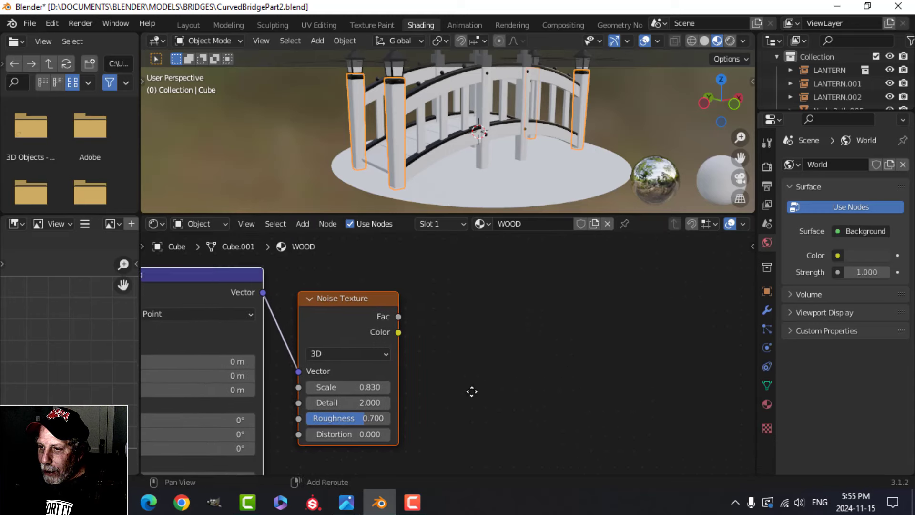
{"action": "key", "text": "shift+a"}
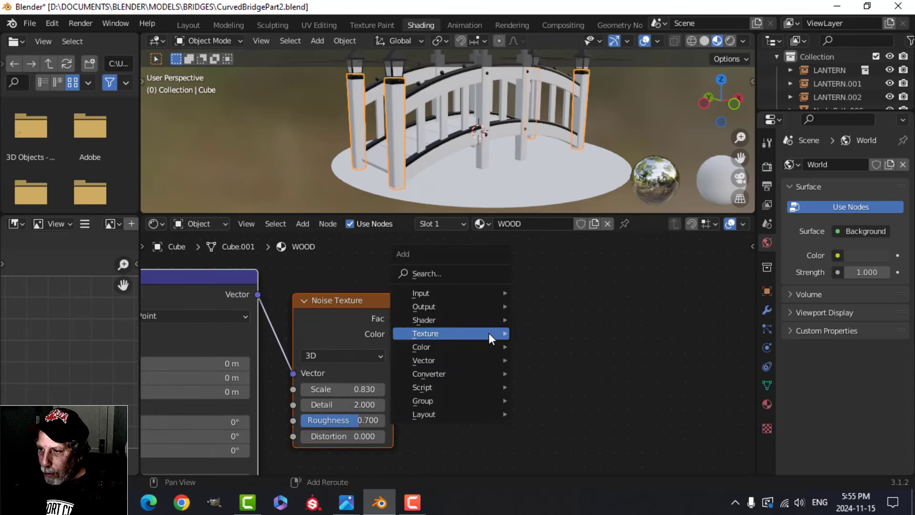
{"action": "mouse_move", "coordinate": [488, 332]}
{"action": "left_click", "coordinate": [557, 265]}
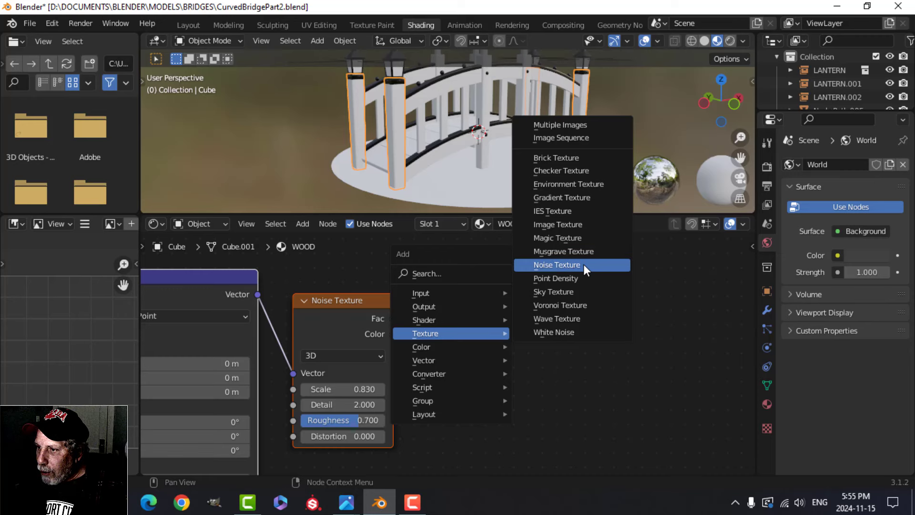
{"action": "left_click", "coordinate": [406, 337]}
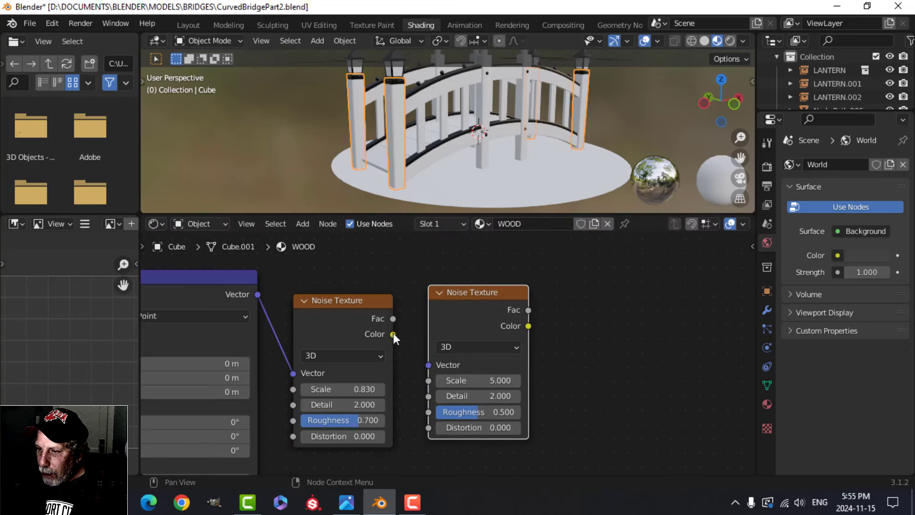
{"action": "left_click_drag", "start_coordinate": [393, 333], "coordinate": [428, 365]}
{"action": "middle_click_drag", "start_coordinate": [593, 373], "coordinate": [538, 322]}
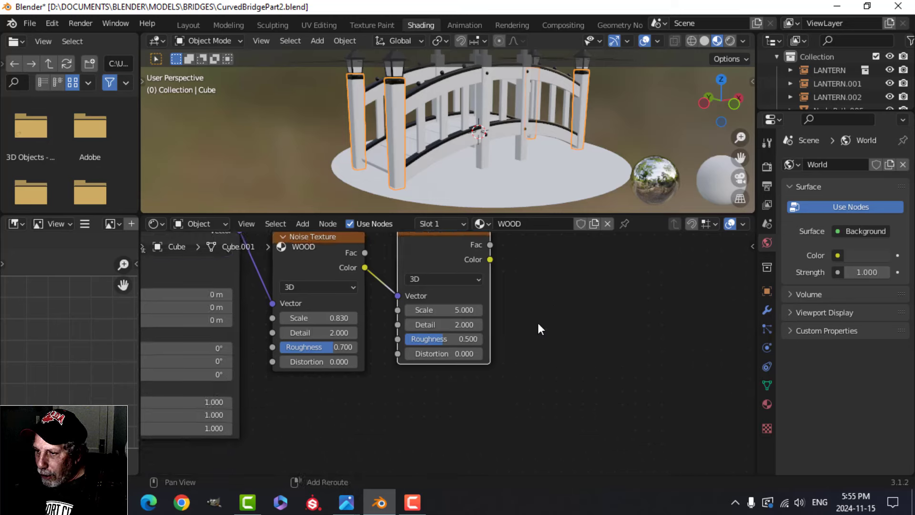
{"action": "scroll", "coordinate": [524, 333], "scroll_direction": "up", "scroll_amount": 1}
- Look up the second Noise Texture's values in CurvedBridgeWood.jpg and set its Scale to 6.3 in Blender
{"action": "mouse_move", "coordinate": [346, 502]}
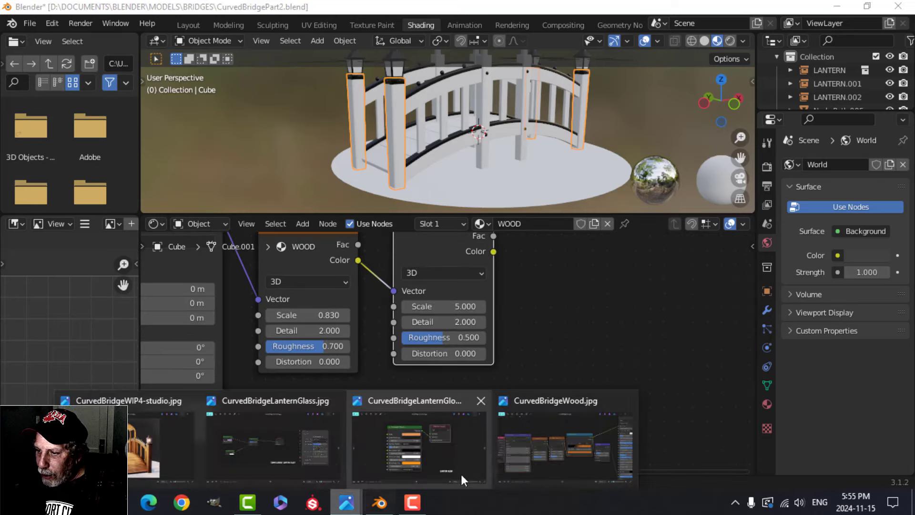
{"action": "left_click", "coordinate": [526, 455]}
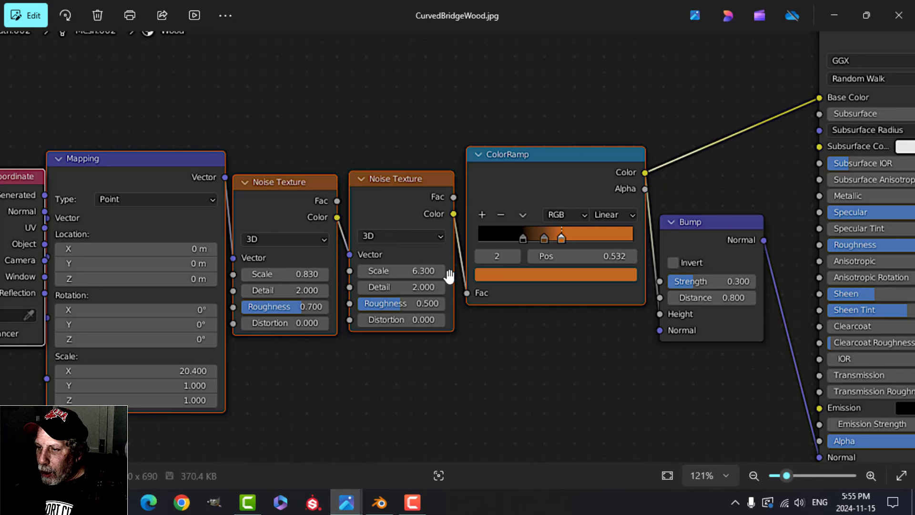
{"action": "left_click", "coordinate": [379, 502]}
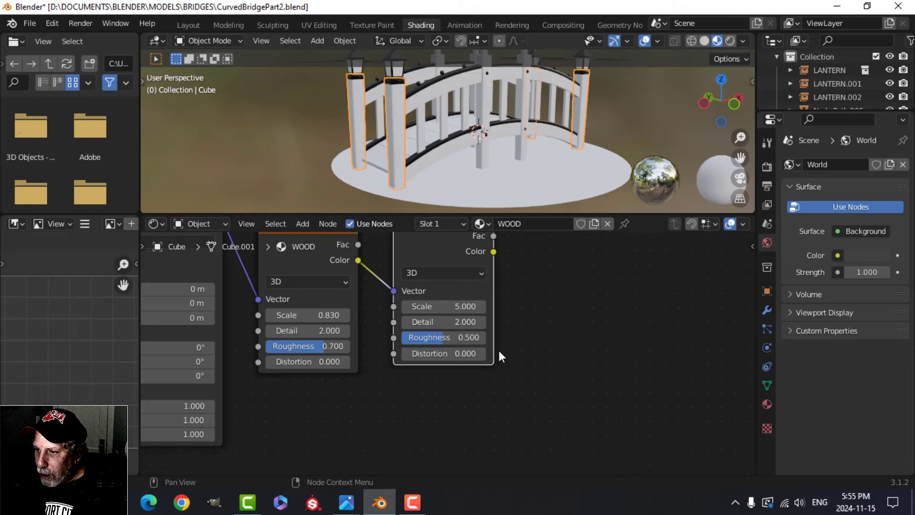
{"action": "left_click", "coordinate": [443, 306]}
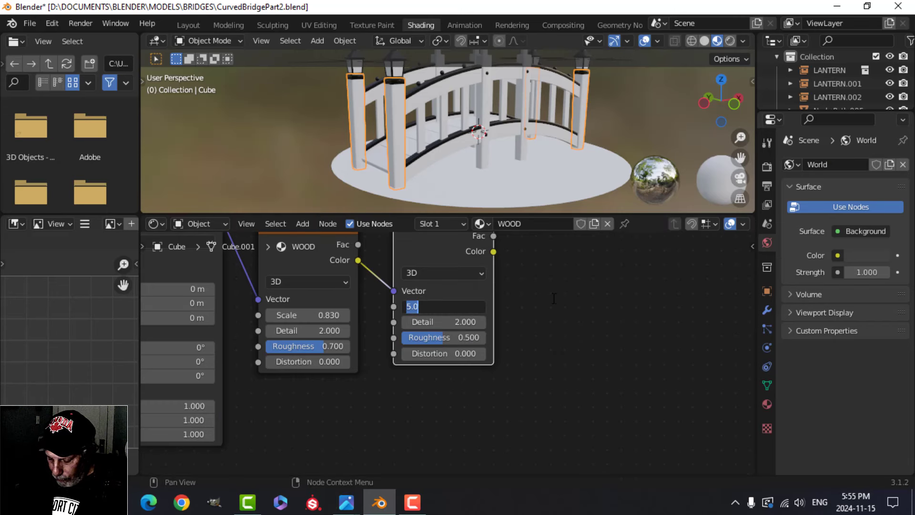
{"action": "type", "text": "6.3"}
{"action": "key", "text": "Return"}
{"action": "scroll", "coordinate": [570, 327], "scroll_direction": "down", "scroll_amount": 3}
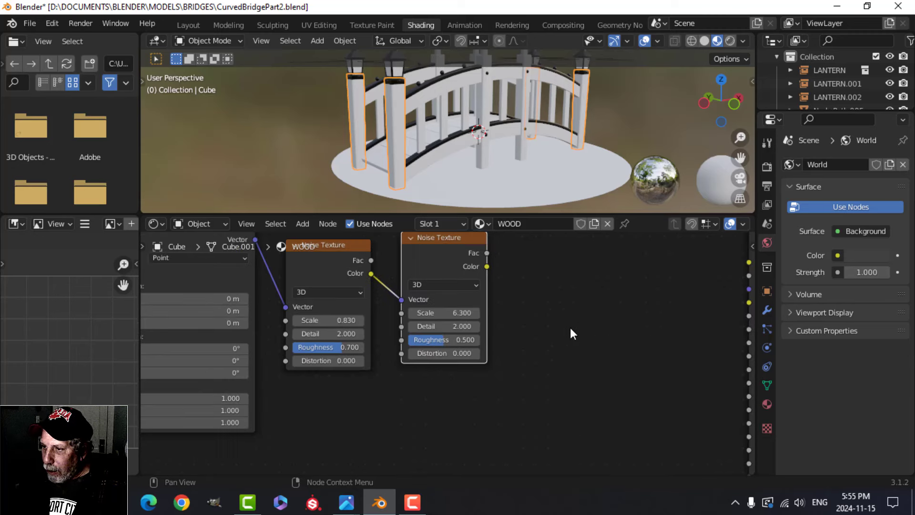
- Add a ColorRamp node after the second Noise Texture and connect that texture's Color output to the ramp's Fac input
{"action": "middle_click_drag", "start_coordinate": [554, 312], "coordinate": [399, 360]}
{"action": "scroll", "coordinate": [396, 355], "scroll_direction": "up", "scroll_amount": 1}
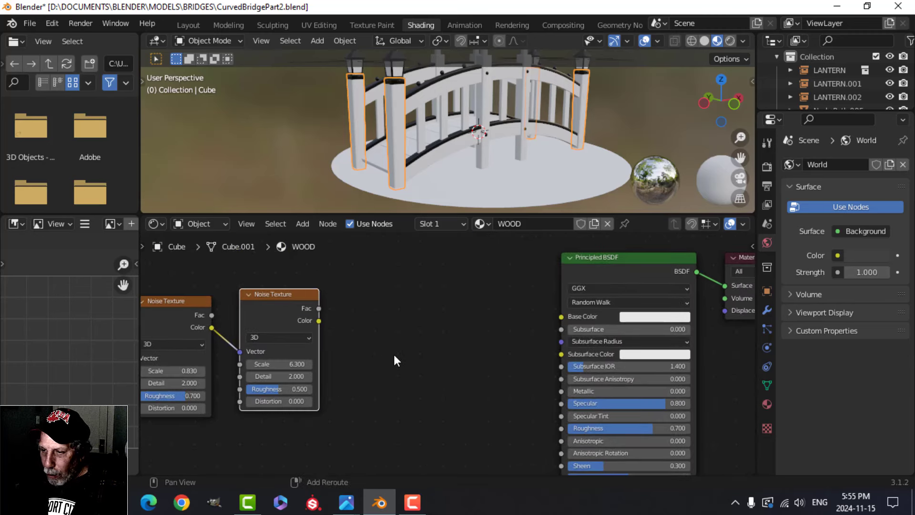
{"action": "key", "text": "shift+a"}
{"action": "mouse_move", "coordinate": [367, 395]}
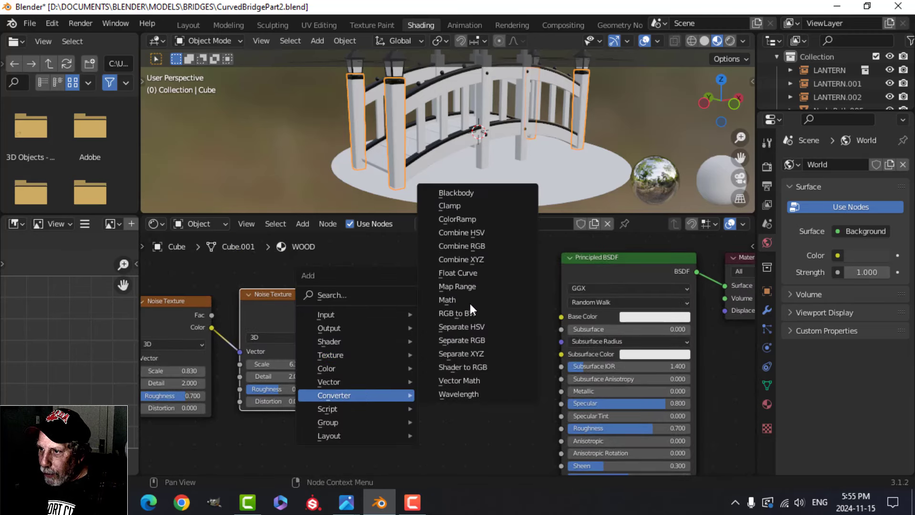
{"action": "left_click", "coordinate": [472, 216]}
{"action": "left_click", "coordinate": [345, 280]}
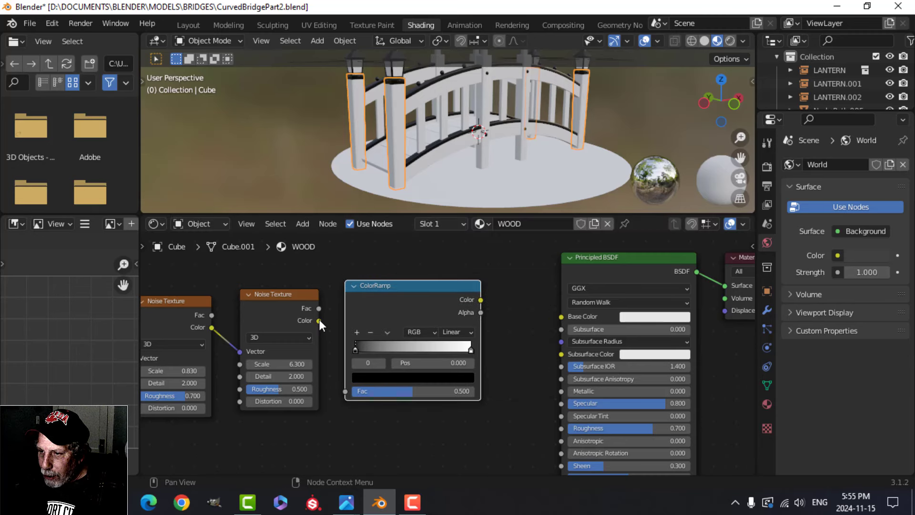
{"action": "left_click_drag", "start_coordinate": [319, 321], "coordinate": [345, 392]}
- Connect the ColorRamp's Color output to the Principled BSDF's Base Color and inspect the lantern posts in the viewport
{"action": "scroll", "coordinate": [499, 305], "scroll_direction": "up", "scroll_amount": 1}
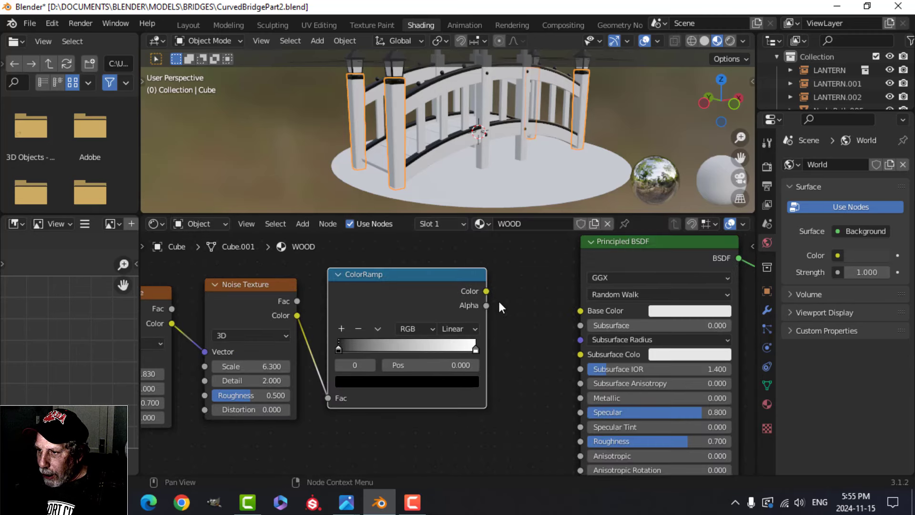
{"action": "left_click_drag", "start_coordinate": [486, 291], "coordinate": [580, 310]}
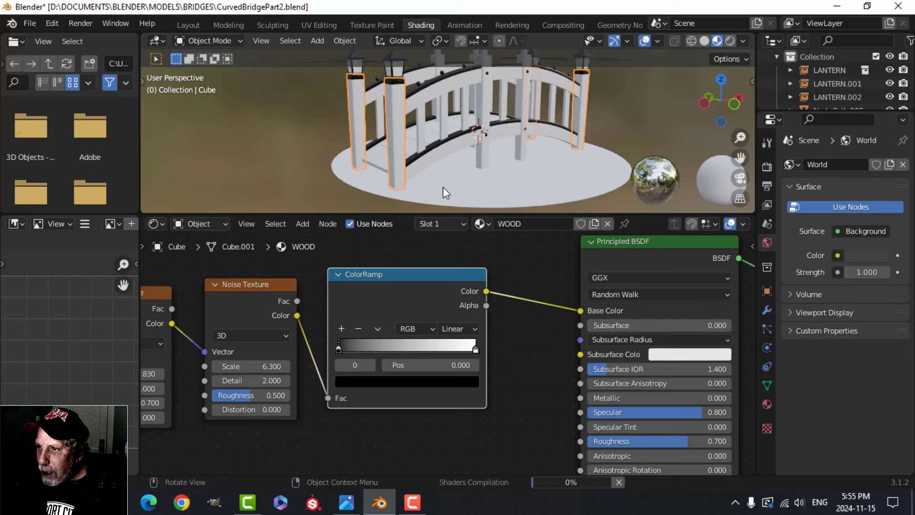
{"action": "scroll", "coordinate": [424, 182], "scroll_direction": "up", "scroll_amount": 3}
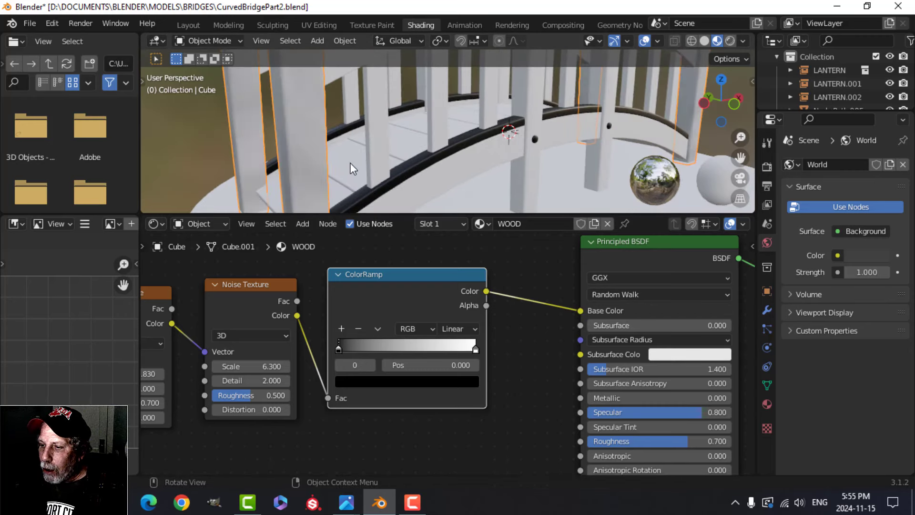
{"action": "scroll", "coordinate": [350, 163], "scroll_direction": "down", "scroll_amount": 5}
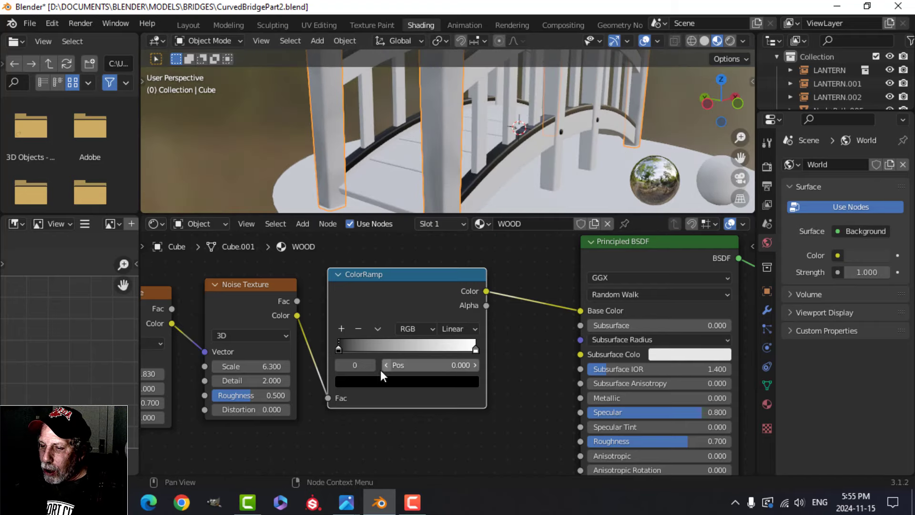
- Check the ColorRamp in CurvedBridgeWood.jpg, then bring the ramp's black and white stops closer together in Blender, with the white stop at 0.568
{"action": "left_click", "coordinate": [346, 502]}
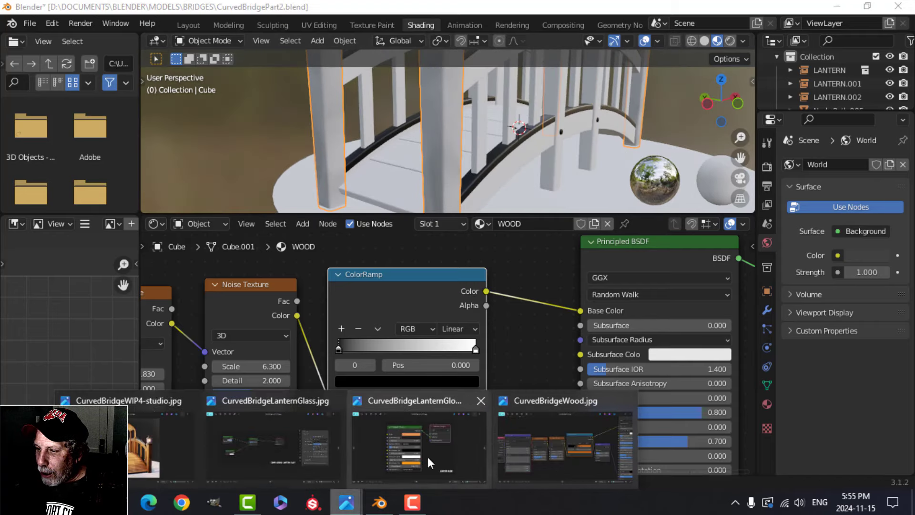
{"action": "left_click", "coordinate": [526, 447]}
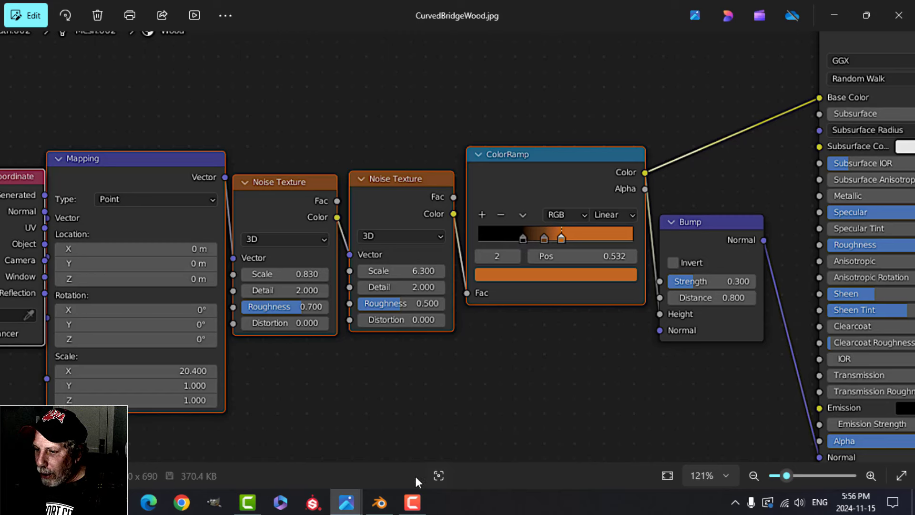
{"action": "left_click", "coordinate": [380, 502]}
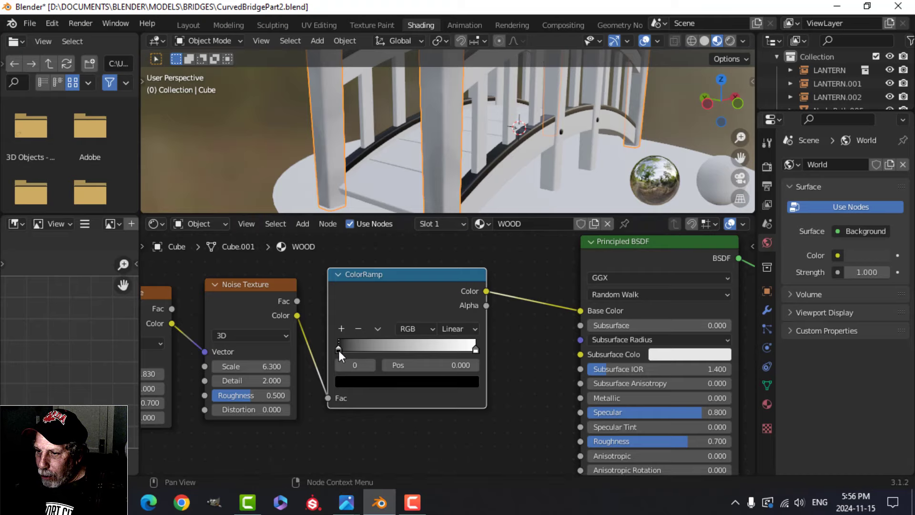
{"action": "left_click_drag", "start_coordinate": [339, 350], "coordinate": [401, 346]}
{"action": "left_click_drag", "start_coordinate": [474, 351], "coordinate": [411, 351]}
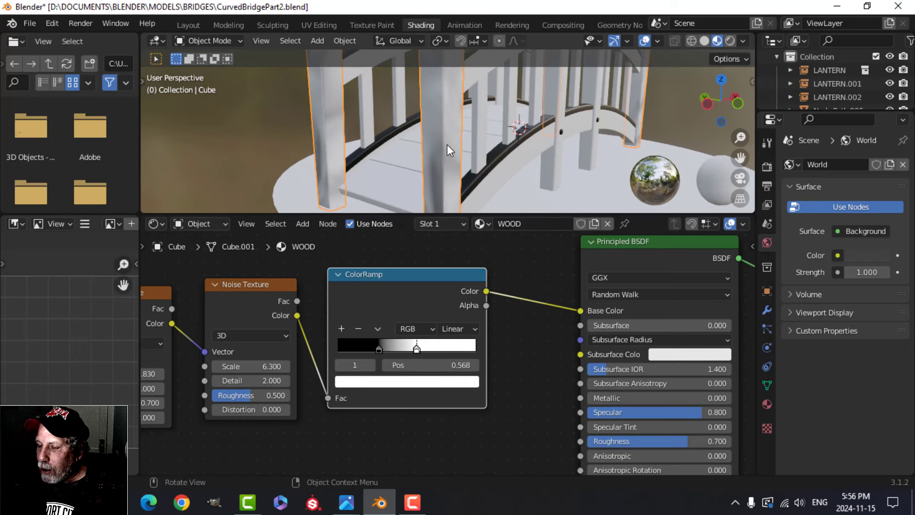
- Tighten the ColorRamp's transition by moving the white stop to 0.541 and the black stop to 0.409
{"action": "scroll", "coordinate": [425, 357], "scroll_direction": "up", "scroll_amount": 1}
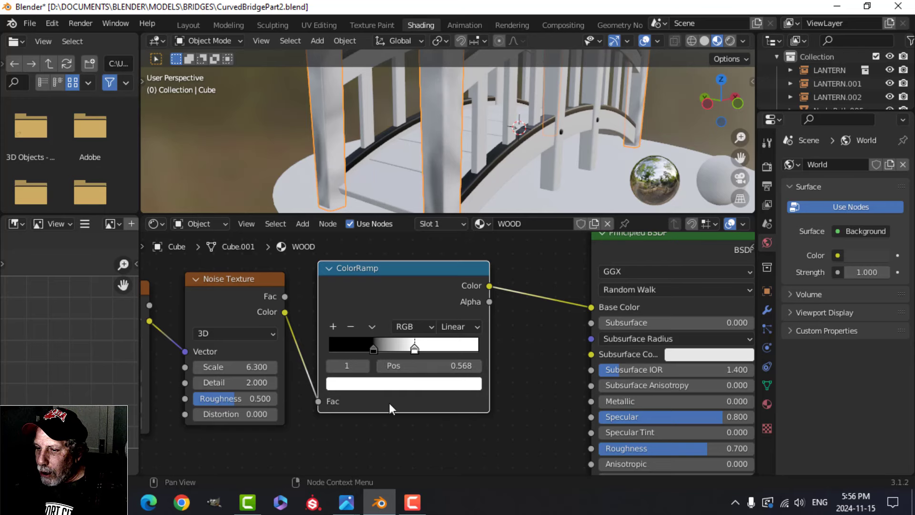
{"action": "scroll", "coordinate": [389, 404], "scroll_direction": "down", "scroll_amount": 3}
{"action": "middle_click_drag", "start_coordinate": [334, 423], "coordinate": [488, 362]}
{"action": "mouse_move", "coordinate": [359, 377]}
{"action": "middle_mouse_down"}
{"action": "mouse_move", "coordinate": [422, 380]}
{"action": "mouse_move", "coordinate": [384, 382]}
{"action": "middle_mouse_up"}
{"action": "middle_click_drag", "start_coordinate": [491, 366], "coordinate": [437, 383]}
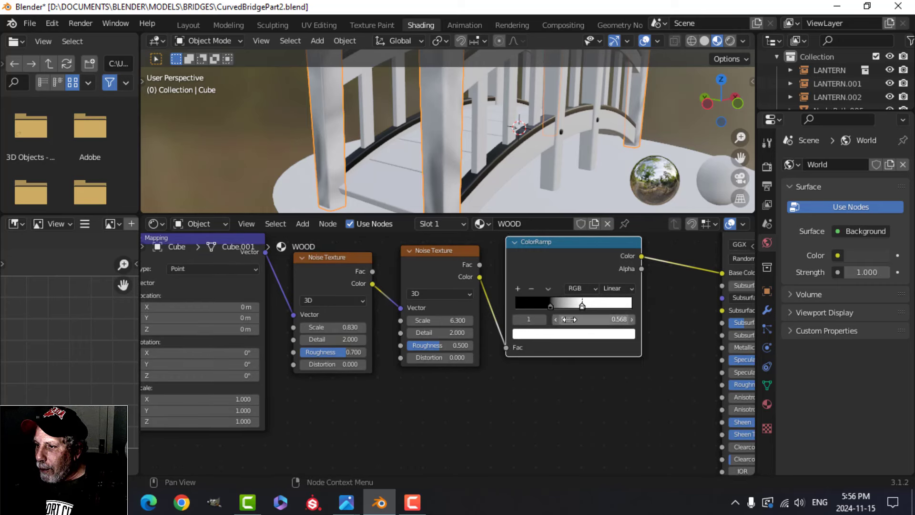
{"action": "left_click_drag", "start_coordinate": [583, 307], "coordinate": [565, 306]}
{"action": "left_click", "coordinate": [550, 307]}
- Look up the Mapping values in CurvedBridgeWood.jpg, set the Mapping node's X Scale to 20.4 in Blender and inspect the grain on the posts
{"action": "middle_click_drag", "start_coordinate": [290, 403], "coordinate": [383, 383]}
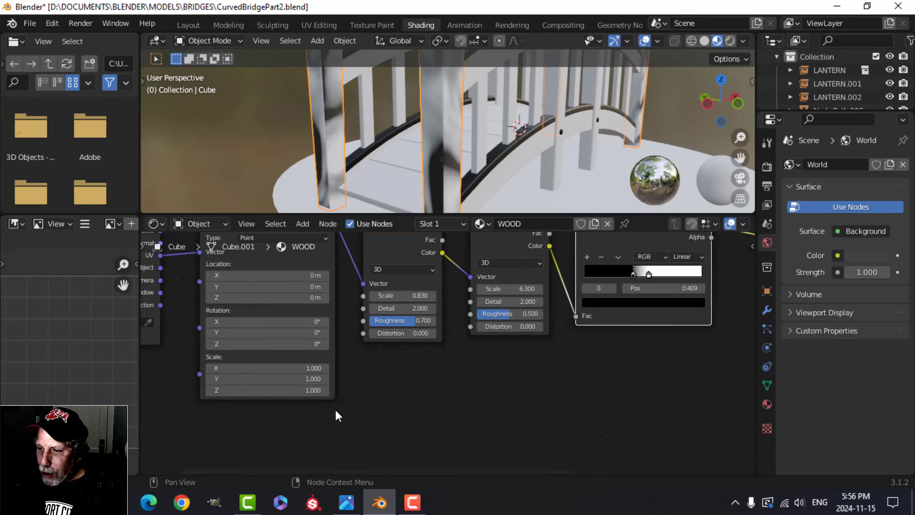
{"action": "mouse_move", "coordinate": [353, 500]}
{"action": "left_click", "coordinate": [532, 454]}
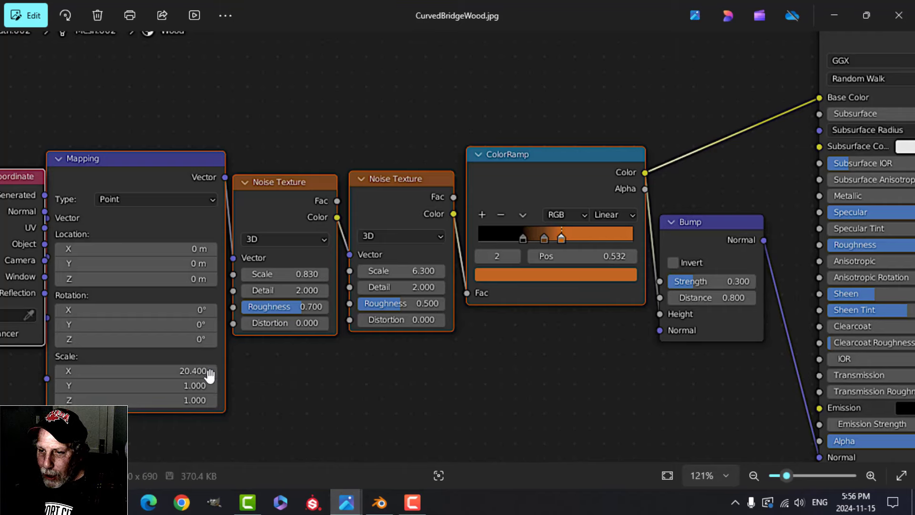
{"action": "left_click", "coordinate": [379, 503]}
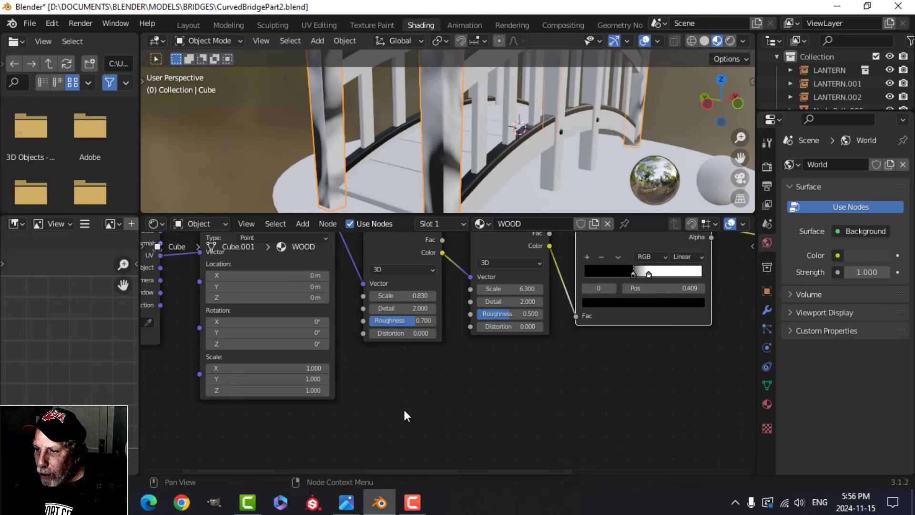
{"action": "left_click", "coordinate": [291, 369]}
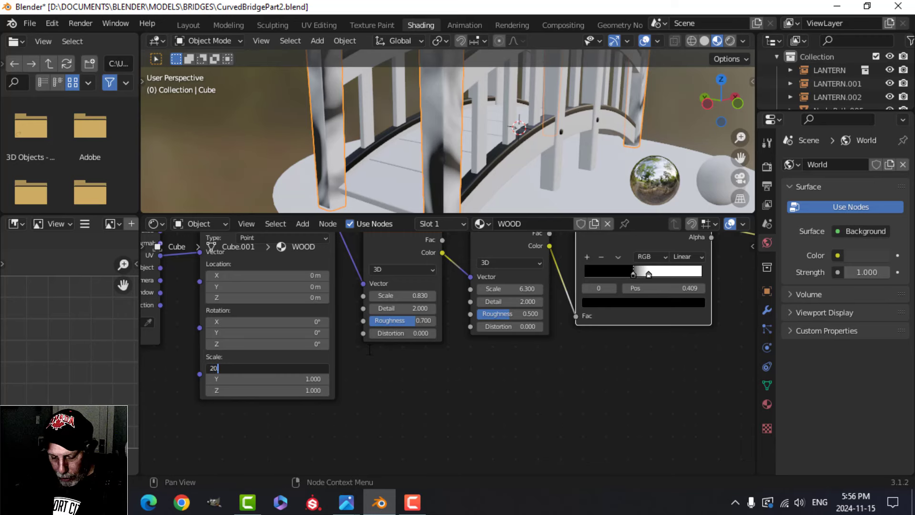
{"action": "key", "text": "Return"}
{"action": "middle_click_drag", "start_coordinate": [481, 104], "coordinate": [374, 147]}
{"action": "middle_click_drag", "start_coordinate": [391, 156], "coordinate": [473, 239]}
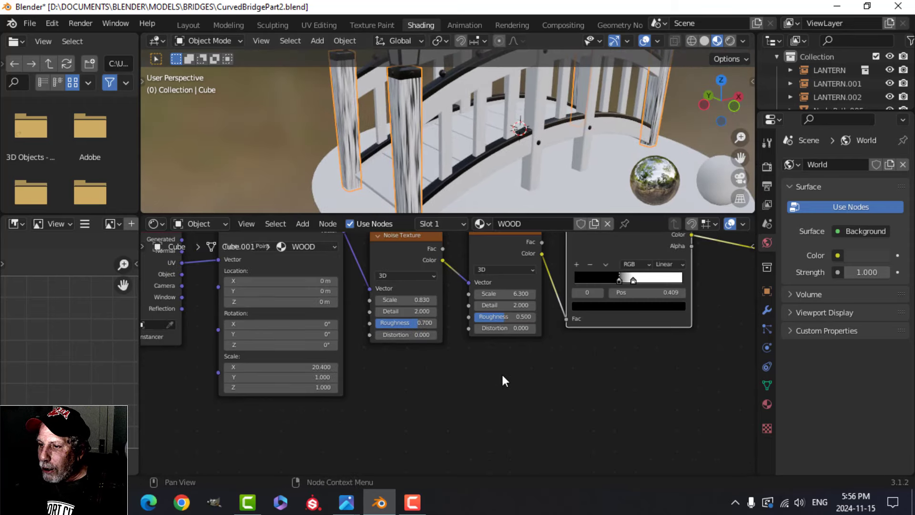
- Soften the ColorRamp's transition by moving its black stop to 0.314
{"action": "middle_click_drag", "start_coordinate": [502, 378], "coordinate": [410, 374]}
{"action": "scroll", "coordinate": [465, 382], "scroll_direction": "up", "scroll_amount": 2}
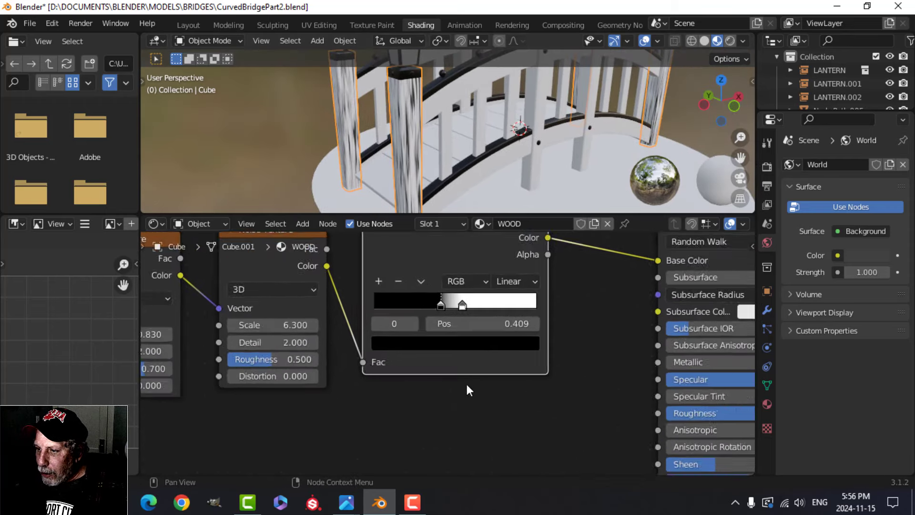
{"action": "left_click_drag", "start_coordinate": [442, 302], "coordinate": [424, 301]}
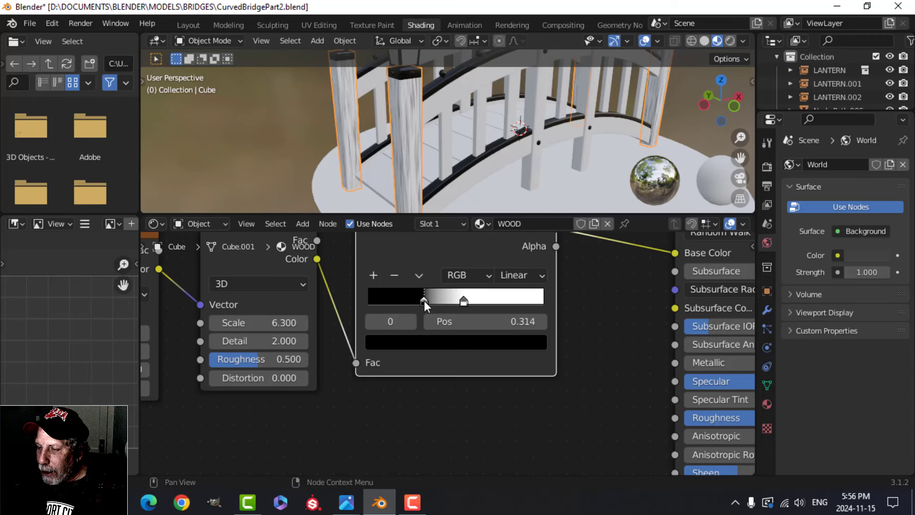
- Recolour the ColorRamp's white stop to orange, with hue about 0.034, saturation about 0.888 and value about 0.597
{"action": "left_click", "coordinate": [464, 301]}
{"action": "left_click", "coordinate": [493, 343]}
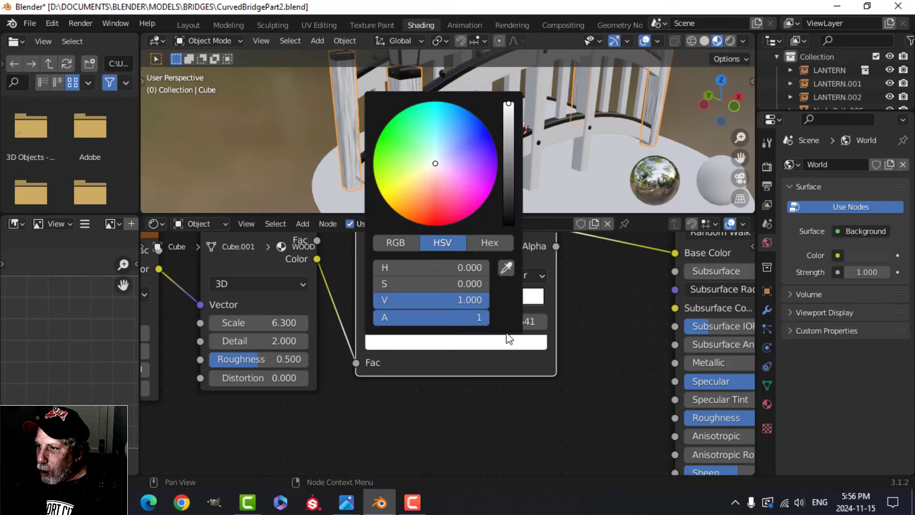
{"action": "left_click_drag", "start_coordinate": [447, 212], "coordinate": [424, 199]}
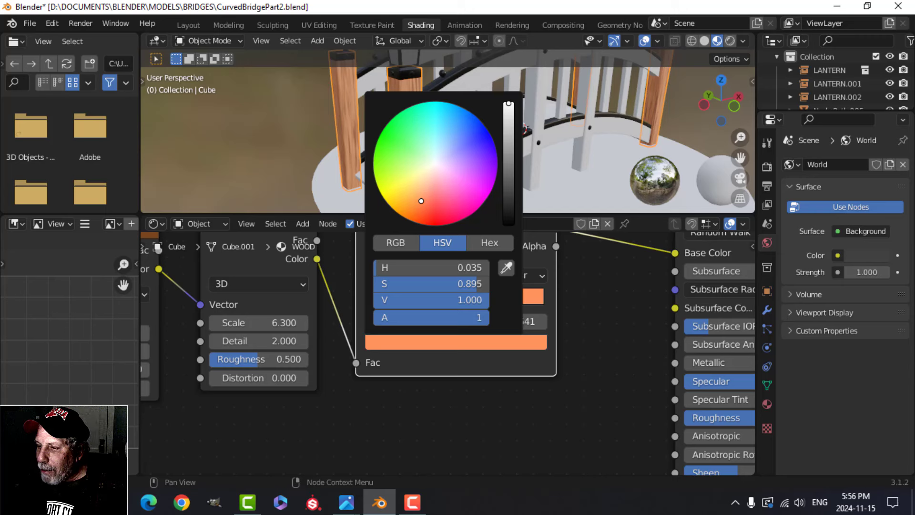
{"action": "left_click_drag", "start_coordinate": [510, 112], "coordinate": [508, 124]}
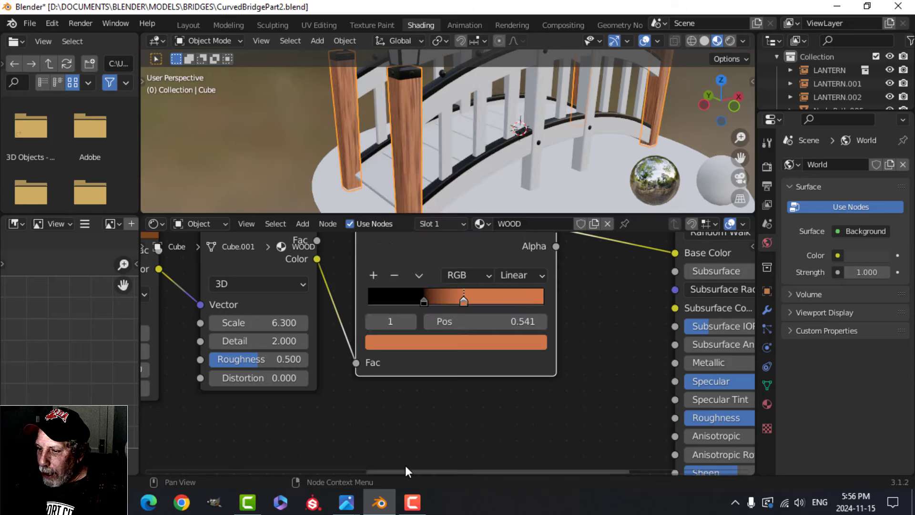
- Compare the orange with CurvedBridgeWood.jpg and raise the orange ColorRamp stop's saturation to about 0.94 in Blender
{"action": "mouse_move", "coordinate": [345, 504]}
{"action": "left_click", "coordinate": [594, 452]}
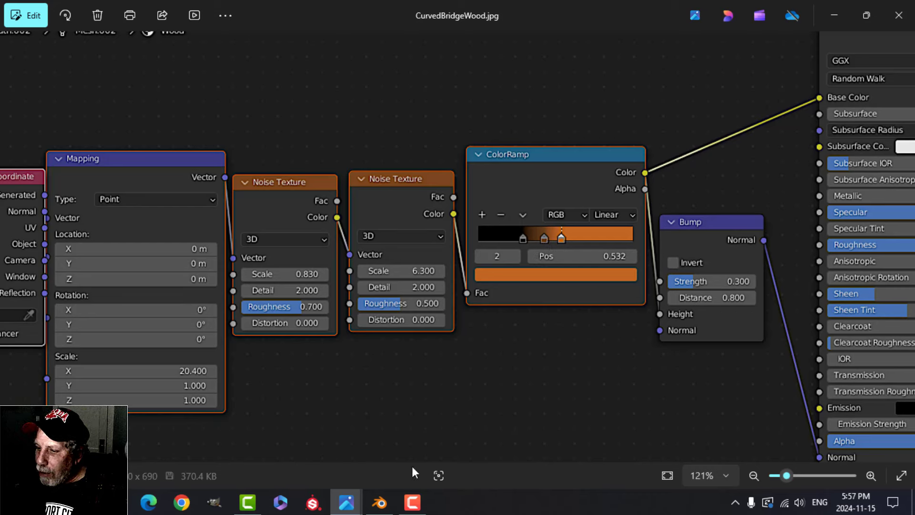
{"action": "left_click", "coordinate": [379, 502]}
{"action": "scroll", "coordinate": [448, 356], "scroll_direction": "up", "scroll_amount": 1}
{"action": "left_click", "coordinate": [465, 342]}
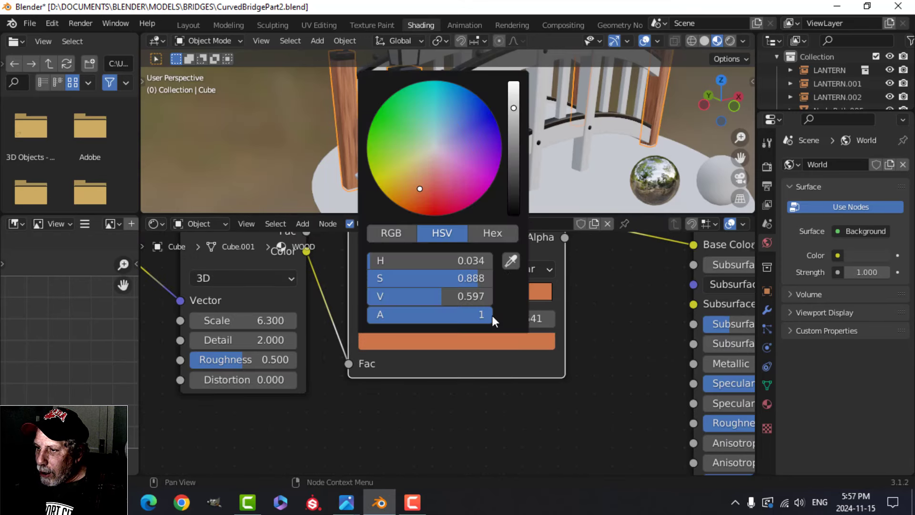
{"action": "left_click_drag", "start_coordinate": [472, 283], "coordinate": [479, 283]}
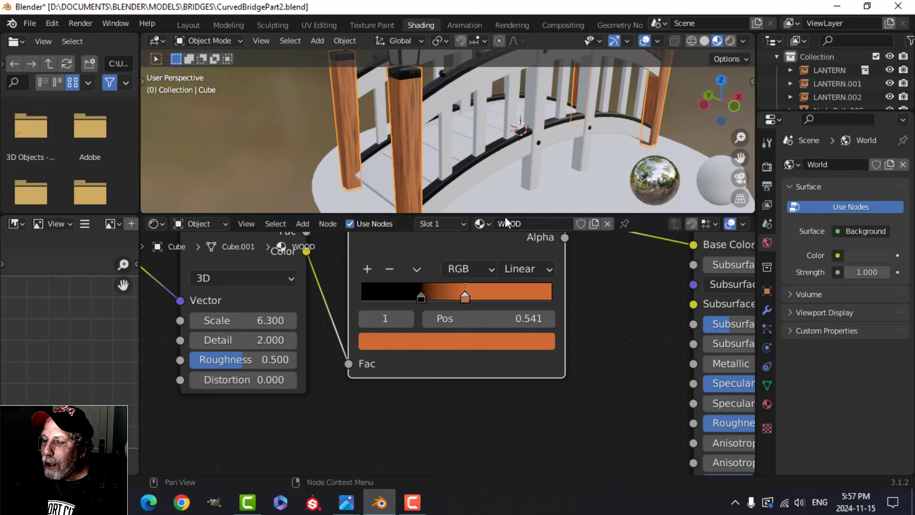
- Add a middle stop at 0.427 to the ColorRamp and colour it dark brown with a value of about 0.16
{"action": "left_click", "coordinate": [366, 269]}
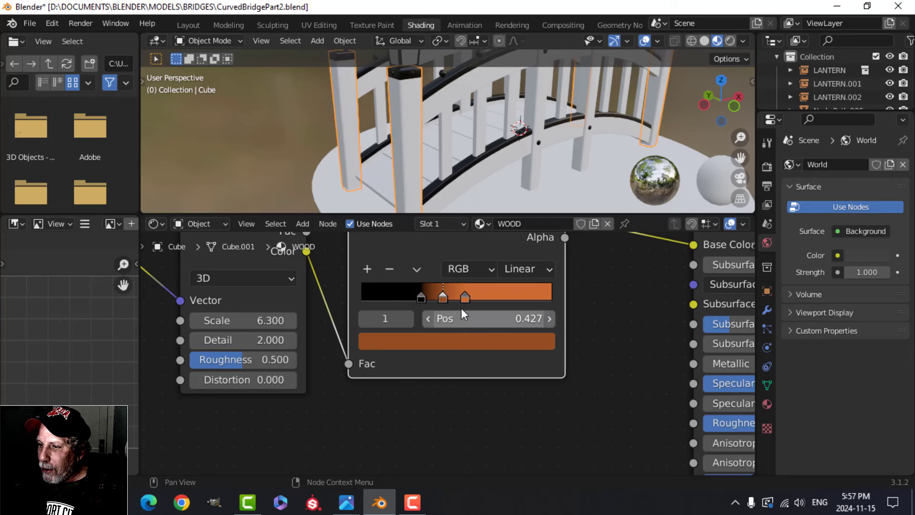
{"action": "left_click", "coordinate": [454, 341]}
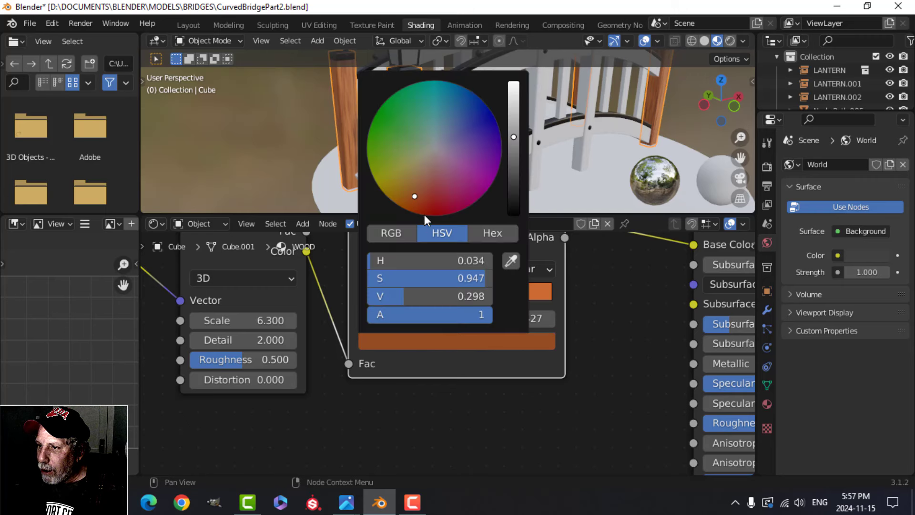
{"action": "left_click_drag", "start_coordinate": [414, 196], "coordinate": [407, 196]}
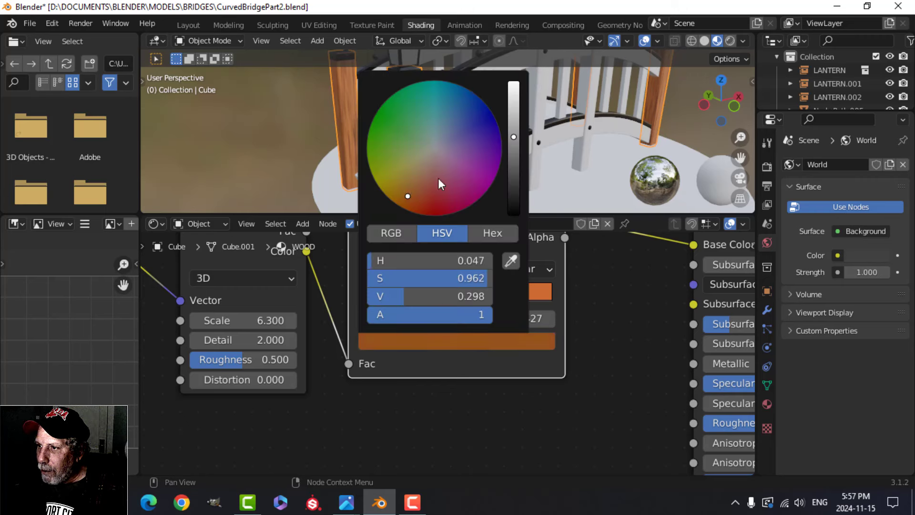
{"action": "left_click_drag", "start_coordinate": [512, 142], "coordinate": [513, 157]}
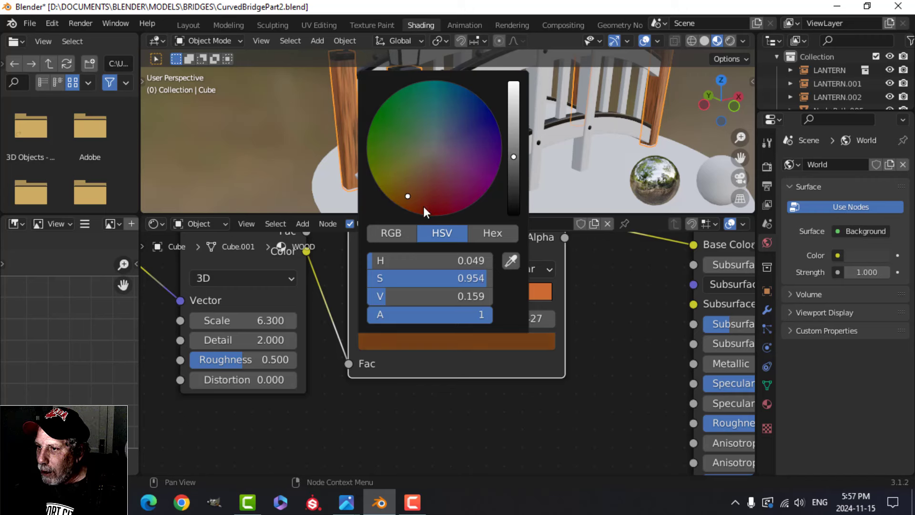
{"action": "left_click_drag", "start_coordinate": [407, 196], "coordinate": [408, 192]}
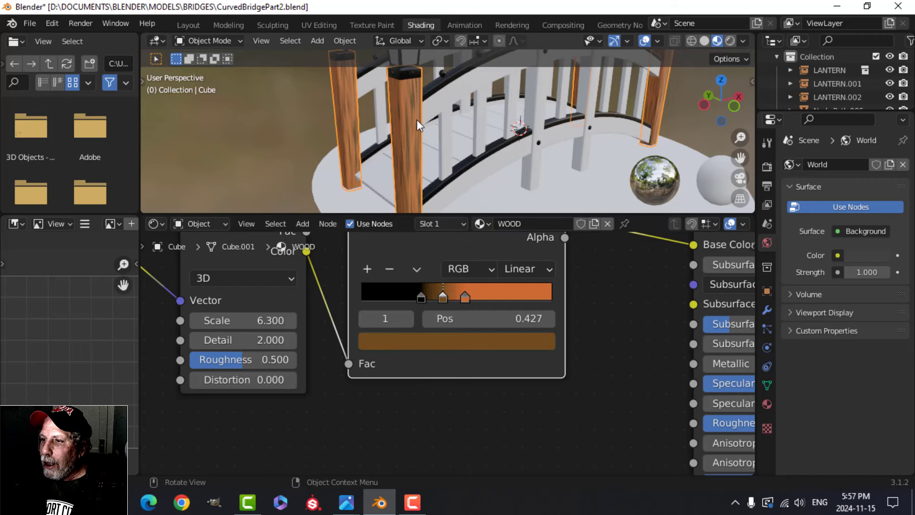
{"action": "scroll", "coordinate": [417, 122], "scroll_direction": "up", "scroll_amount": 1}
- Shift the ColorRamp's middle and orange stops toward black, the orange one to 0.505, and set its colour to hue 0.036, saturation 0.946
{"action": "left_click", "coordinate": [465, 299]}
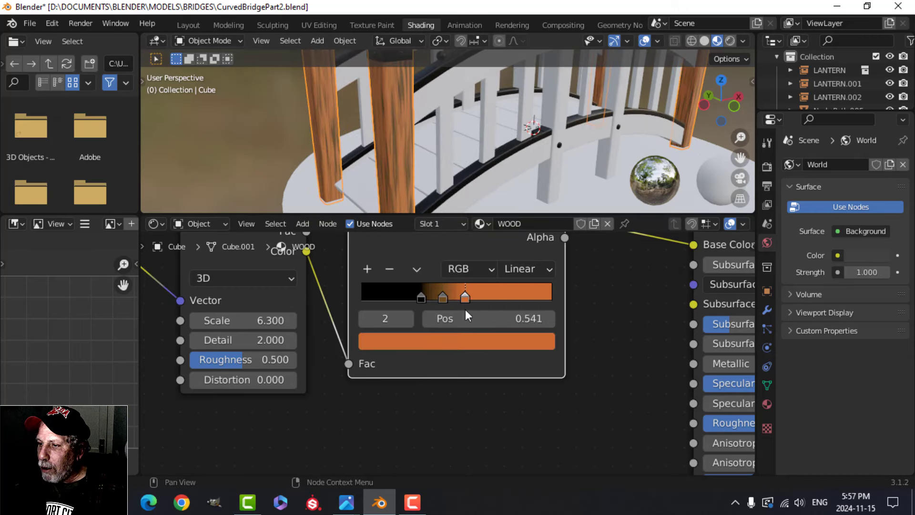
{"action": "left_click", "coordinate": [468, 346]}
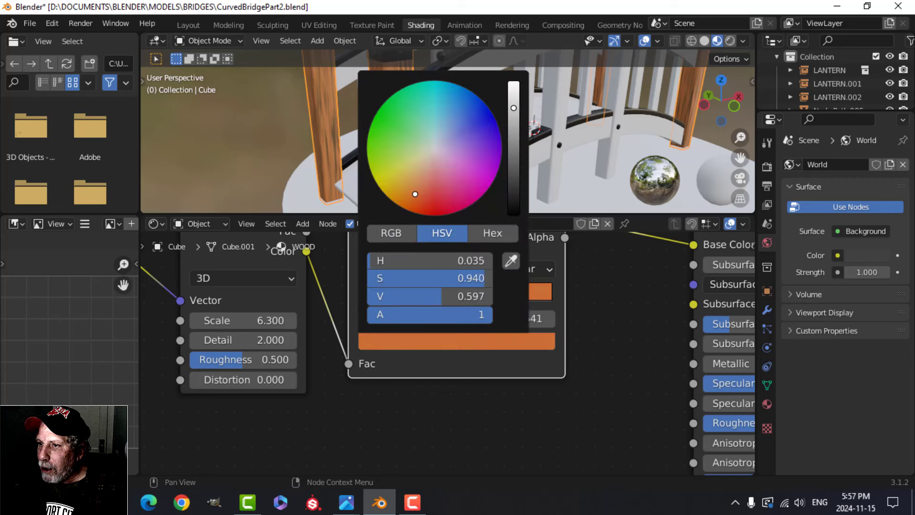
{"action": "left_click_drag", "start_coordinate": [415, 194], "coordinate": [420, 191]}
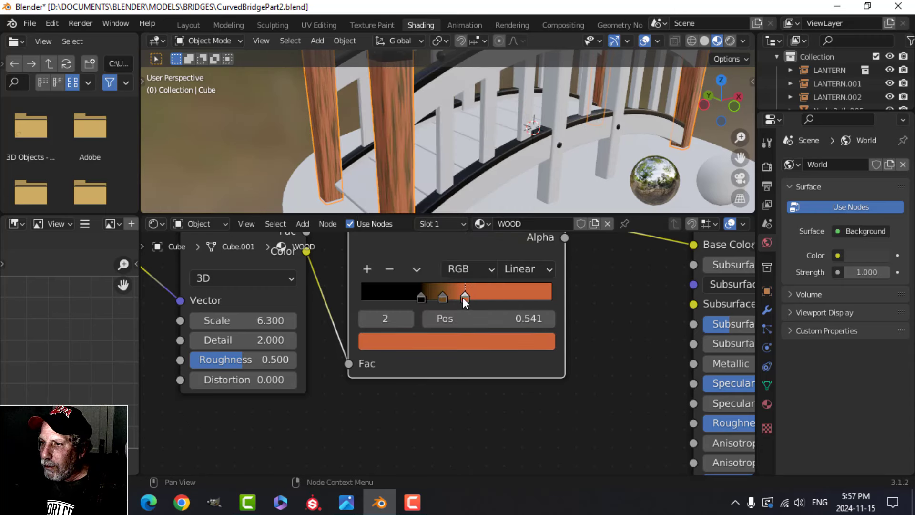
{"action": "mouse_move", "coordinate": [464, 297]}
{"action": "left_mouse_down"}
{"action": "mouse_move", "coordinate": [441, 300]}
{"action": "mouse_move", "coordinate": [458, 296]}
{"action": "left_mouse_up"}
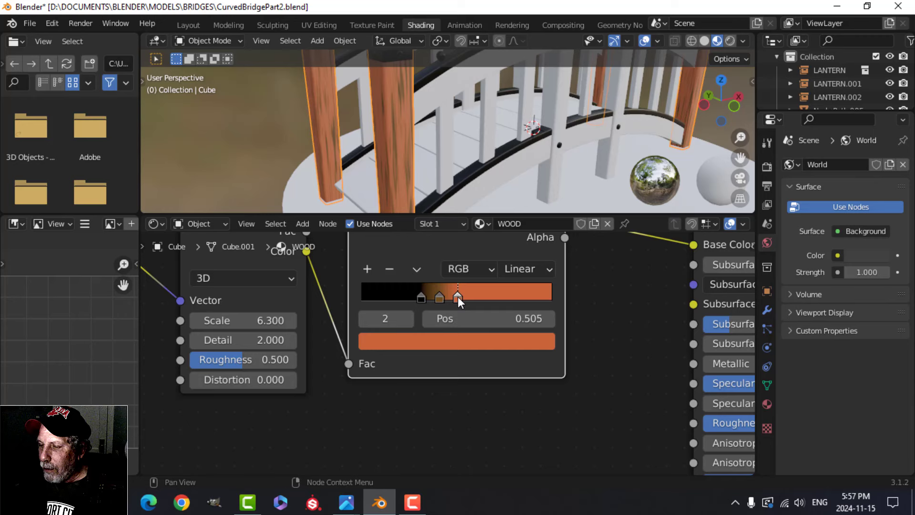
{"action": "left_click", "coordinate": [464, 339]}
{"action": "left_click_drag", "start_coordinate": [415, 199], "coordinate": [414, 195]}
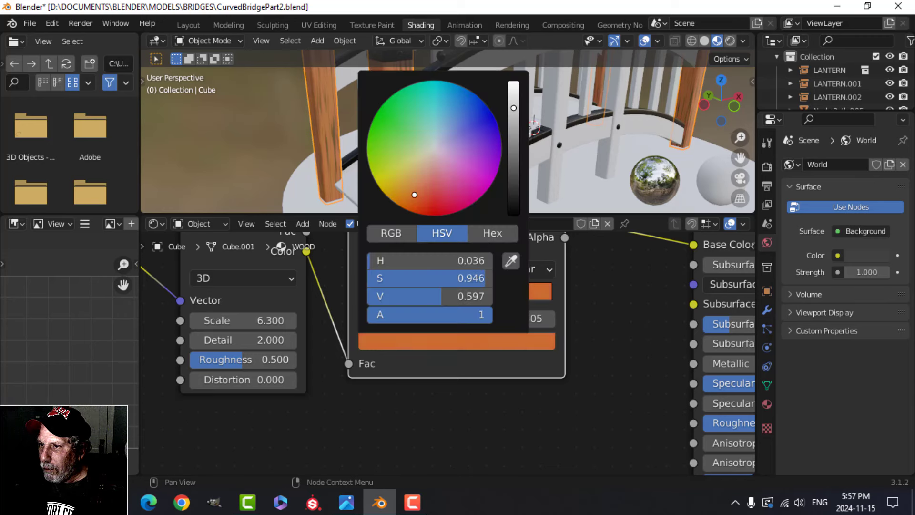
{"action": "mouse_move", "coordinate": [472, 128]}
{"action": "middle_mouse_down"}
{"action": "mouse_move", "coordinate": [479, 144]}
{"action": "mouse_move", "coordinate": [474, 135]}
{"action": "middle_mouse_up"}
{"action": "scroll", "coordinate": [477, 141], "scroll_direction": "down", "scroll_amount": 5}
{"action": "scroll", "coordinate": [599, 345], "scroll_direction": "down", "scroll_amount": 3}
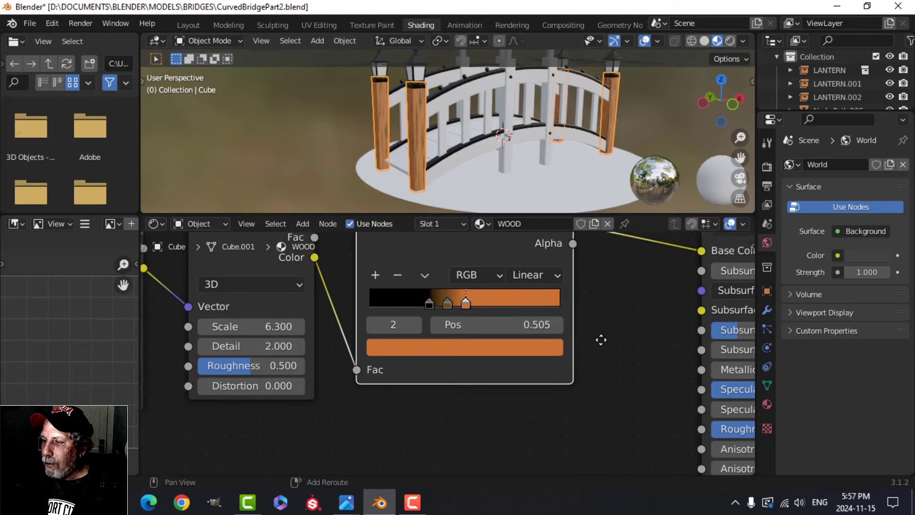
- Move the Texture Coordinate, Mapping, both Noise Texture and ColorRamp nodes together away from the Principled BSDF to make room between them
{"action": "middle_click_drag", "start_coordinate": [598, 348], "coordinate": [670, 367]}
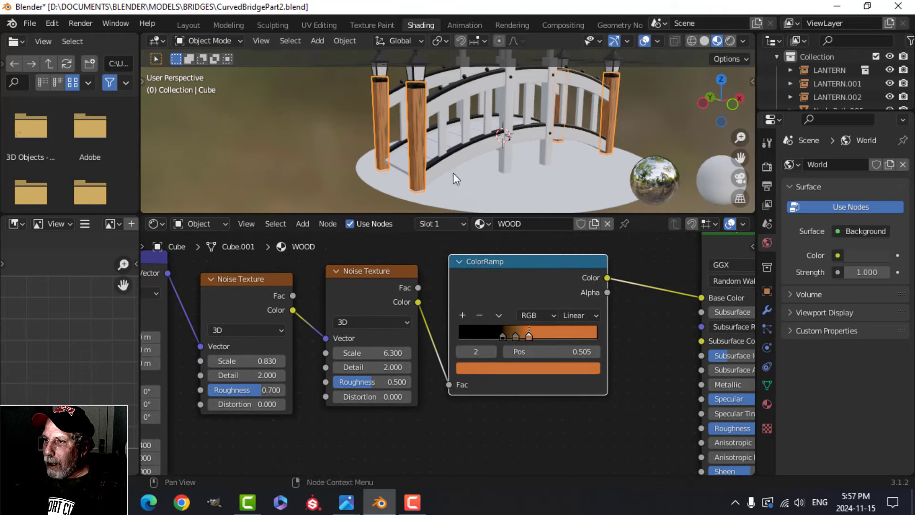
{"action": "scroll", "coordinate": [410, 122], "scroll_direction": "up", "scroll_amount": 2}
{"action": "scroll", "coordinate": [410, 123], "scroll_direction": "down", "scroll_amount": 3}
{"action": "scroll", "coordinate": [425, 302], "scroll_direction": "down", "scroll_amount": 3}
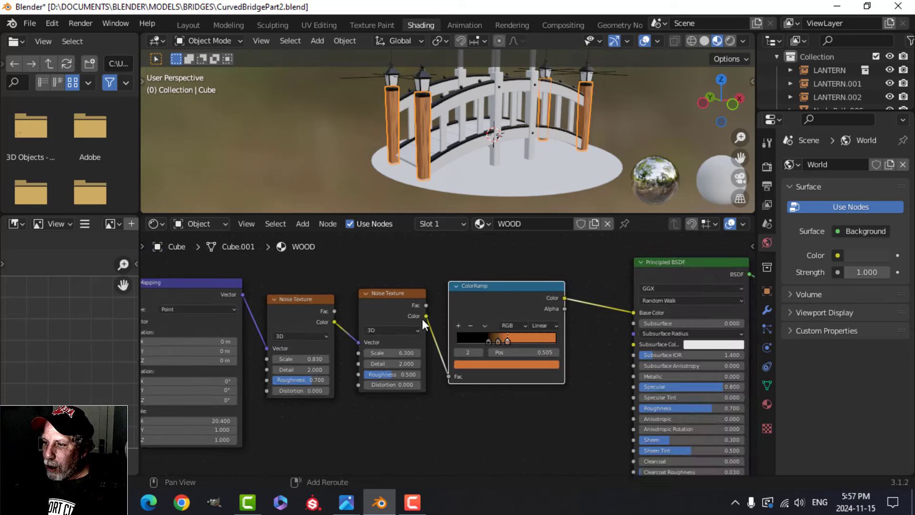
{"action": "middle_click_drag", "start_coordinate": [422, 318], "coordinate": [491, 317]}
{"action": "scroll", "coordinate": [487, 341], "scroll_direction": "down", "scroll_amount": 3}
{"action": "middle_click_drag", "start_coordinate": [489, 347], "coordinate": [521, 328]}
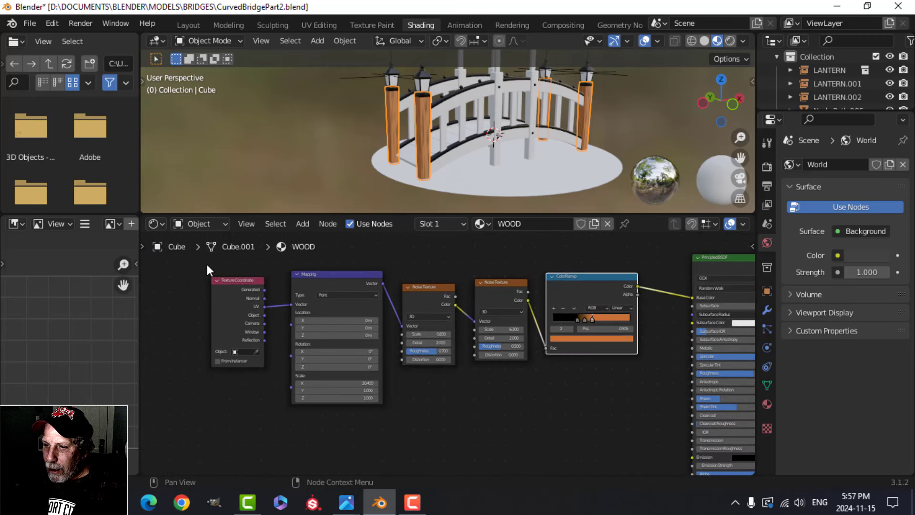
{"action": "left_click_drag", "start_coordinate": [207, 264], "coordinate": [590, 352]}
{"action": "left_click_drag", "start_coordinate": [578, 285], "coordinate": [390, 290]}
- Add a Bump node between the ColorRamp and the Principled BSDF and connect the ColorRamp's output to its Height input
{"action": "scroll", "coordinate": [556, 359], "scroll_direction": "up", "scroll_amount": 2}
{"action": "middle_click_drag", "start_coordinate": [556, 359], "coordinate": [464, 325]}
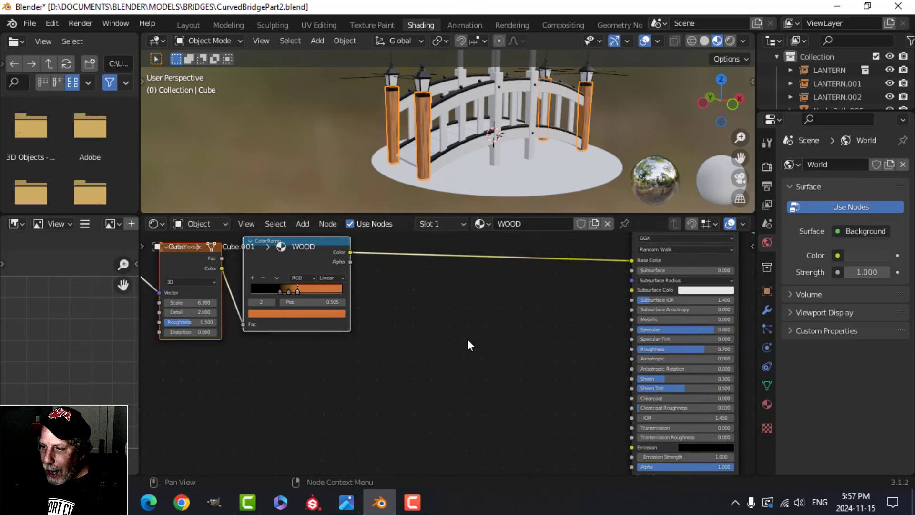
{"action": "key", "text": "shift+a"}
{"action": "mouse_move", "coordinate": [467, 334]}
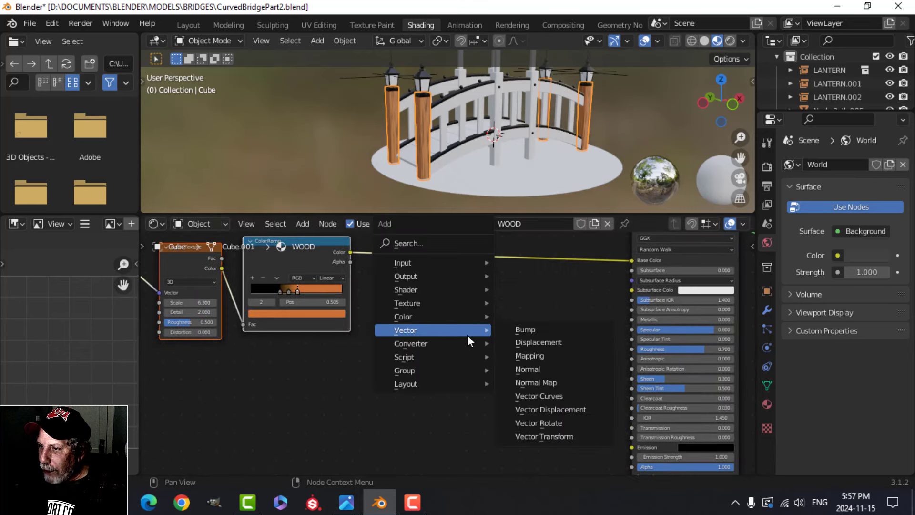
{"action": "left_click", "coordinate": [530, 328]}
{"action": "left_click", "coordinate": [445, 305]}
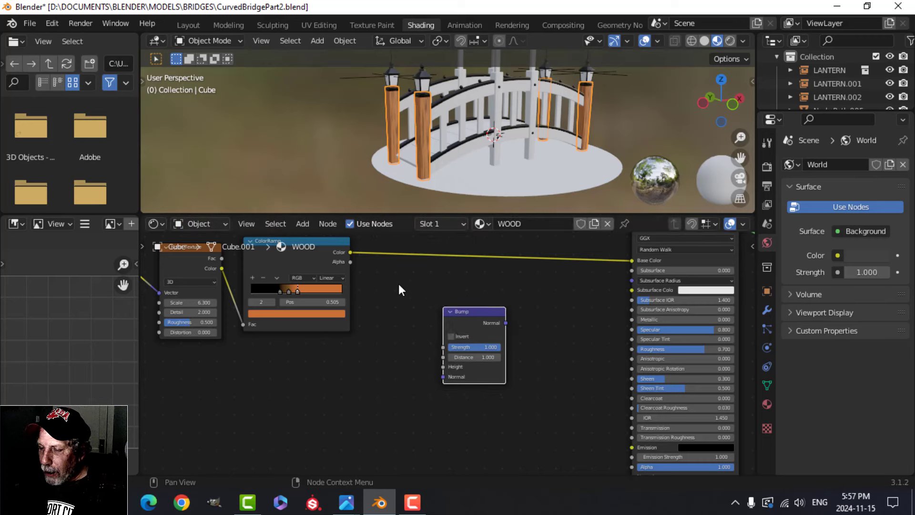
{"action": "scroll", "coordinate": [399, 284], "scroll_direction": "up", "scroll_amount": 1}
{"action": "left_click_drag", "start_coordinate": [334, 235], "coordinate": [440, 370]}
{"action": "scroll", "coordinate": [555, 379], "scroll_direction": "up", "scroll_amount": 3}
{"action": "mouse_move", "coordinate": [569, 369]}
{"action": "middle_mouse_down"}
{"action": "mouse_move", "coordinate": [586, 362]}
{"action": "mouse_move", "coordinate": [564, 352]}
{"action": "middle_mouse_up"}
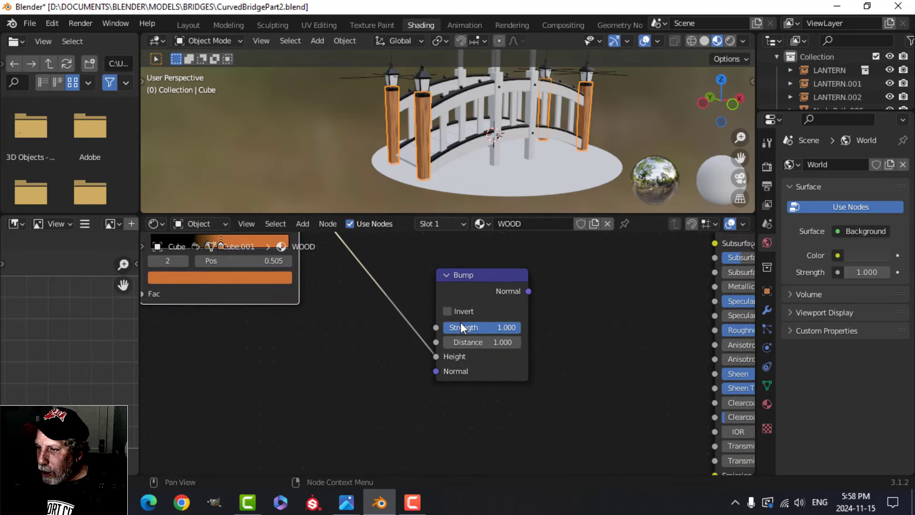
- Check the bump values in CurvedBridgeWood.jpg and set the Bump node's Strength to 0.3 and Distance to 0.8 in Blender
{"action": "mouse_move", "coordinate": [347, 501]}
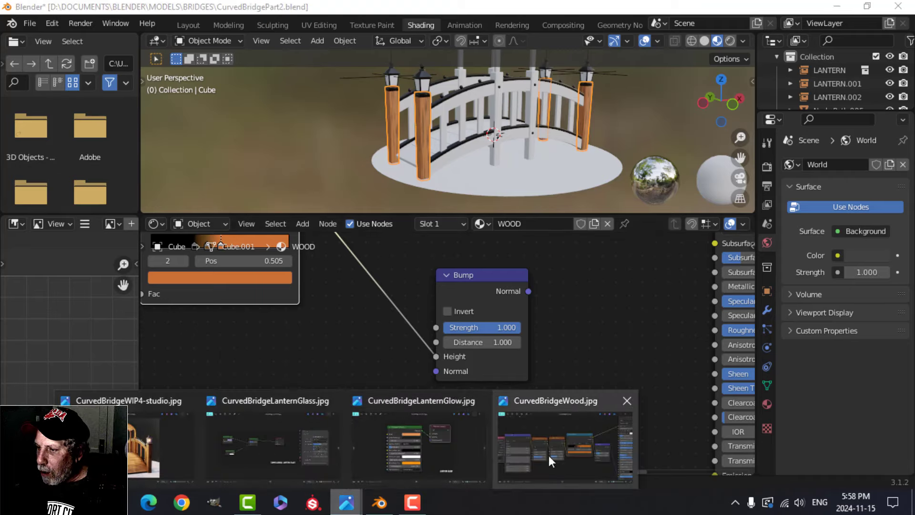
{"action": "left_click", "coordinate": [548, 456]}
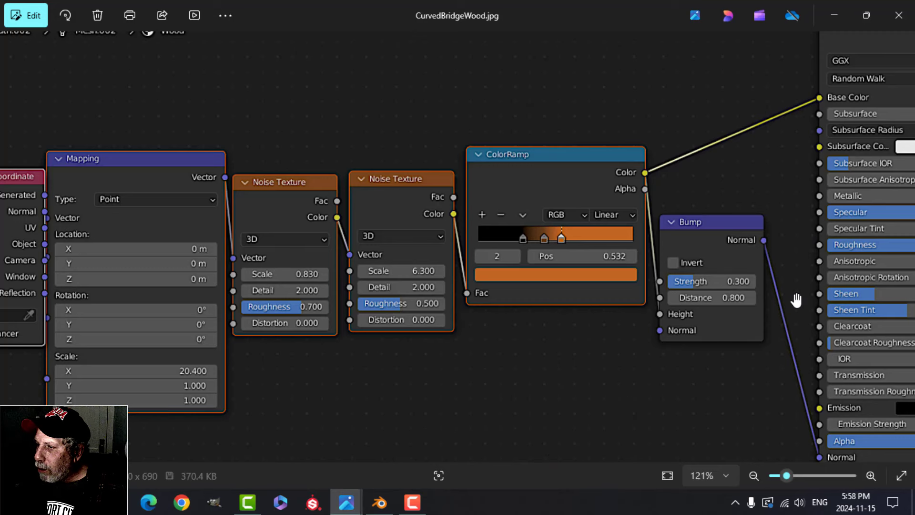
{"action": "left_click", "coordinate": [379, 502]}
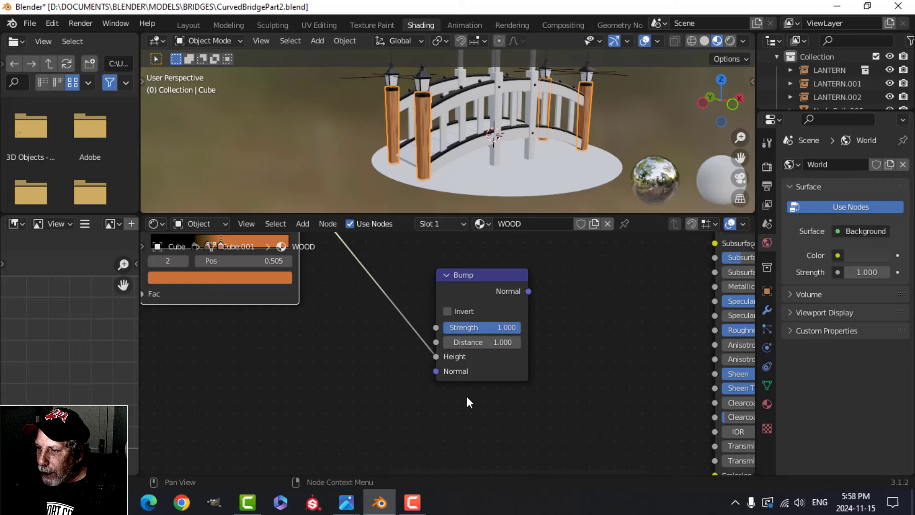
{"action": "left_click", "coordinate": [496, 328]}
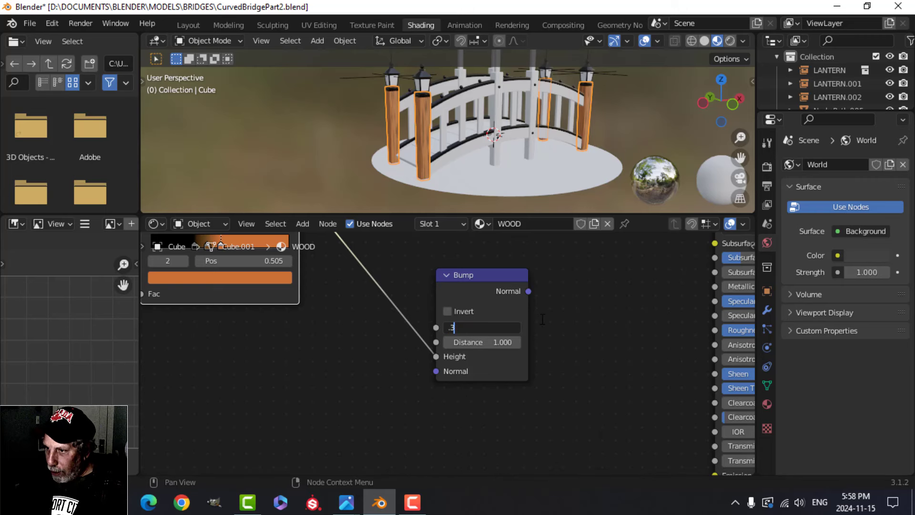
{"action": "type", "text": ".3"}
{"action": "key", "text": "Return"}
{"action": "left_click", "coordinate": [521, 342]}
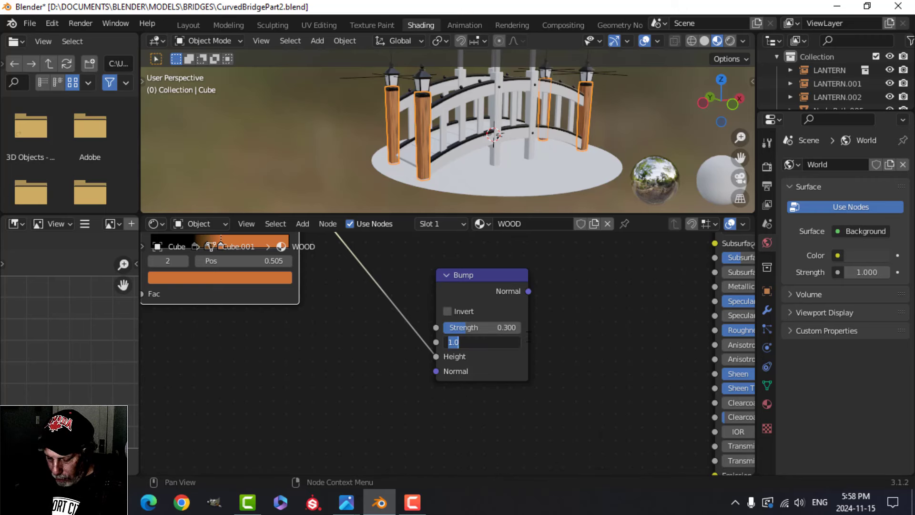
{"action": "type", "text": ".8"}
{"action": "key", "text": "Return"}
- Connect the Bump node's Normal output to the Principled BSDF's Normal input and check the grain on the lantern posts
{"action": "scroll", "coordinate": [599, 353], "scroll_direction": "down", "scroll_amount": 2}
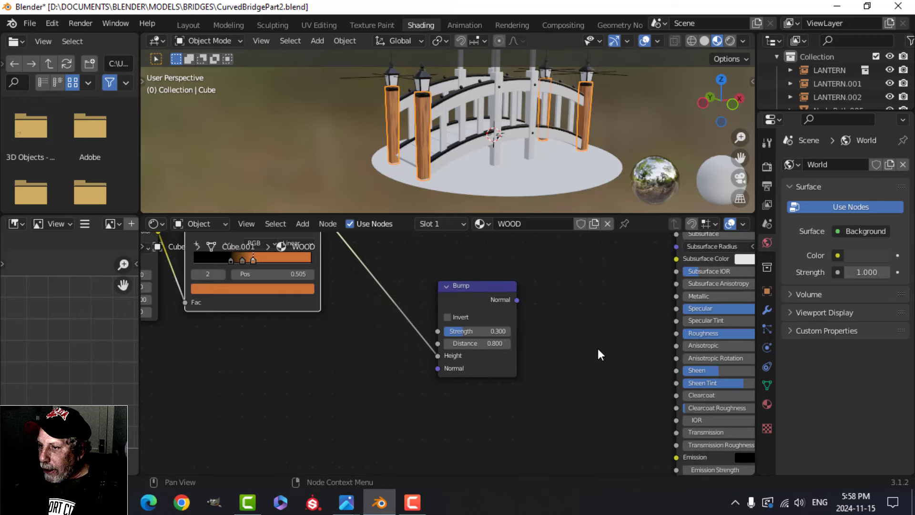
{"action": "scroll", "coordinate": [453, 147], "scroll_direction": "up", "scroll_amount": 3}
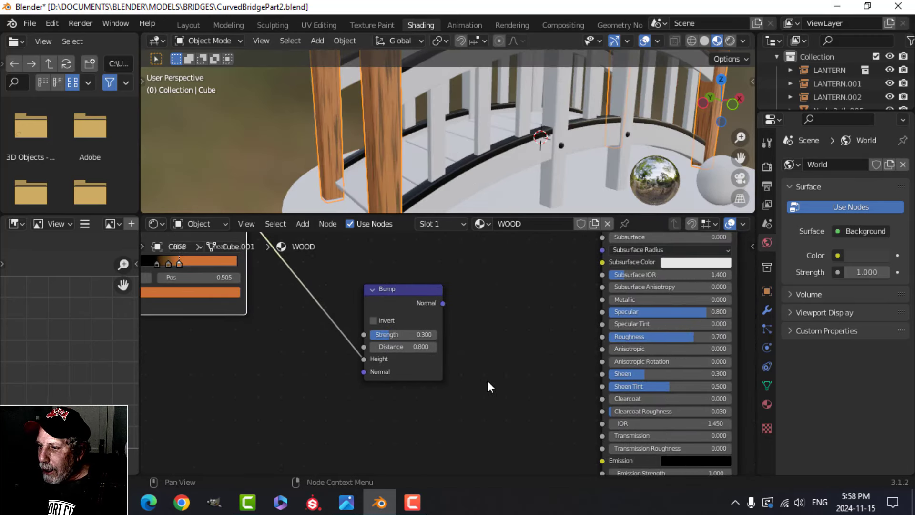
{"action": "middle_click_drag", "start_coordinate": [488, 387], "coordinate": [466, 320]}
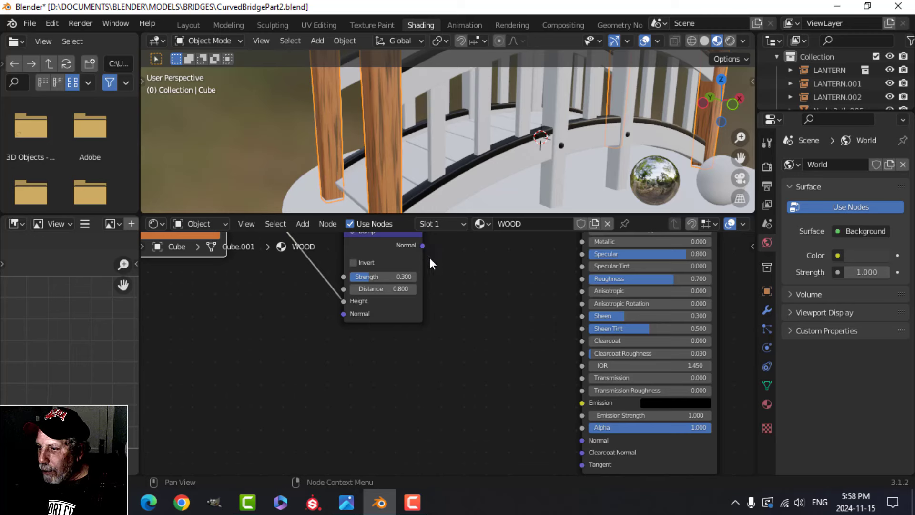
{"action": "mouse_move", "coordinate": [423, 245]}
{"action": "left_mouse_down"}
{"action": "mouse_move", "coordinate": [529, 422]}
{"action": "mouse_move", "coordinate": [582, 440]}
{"action": "left_mouse_up"}
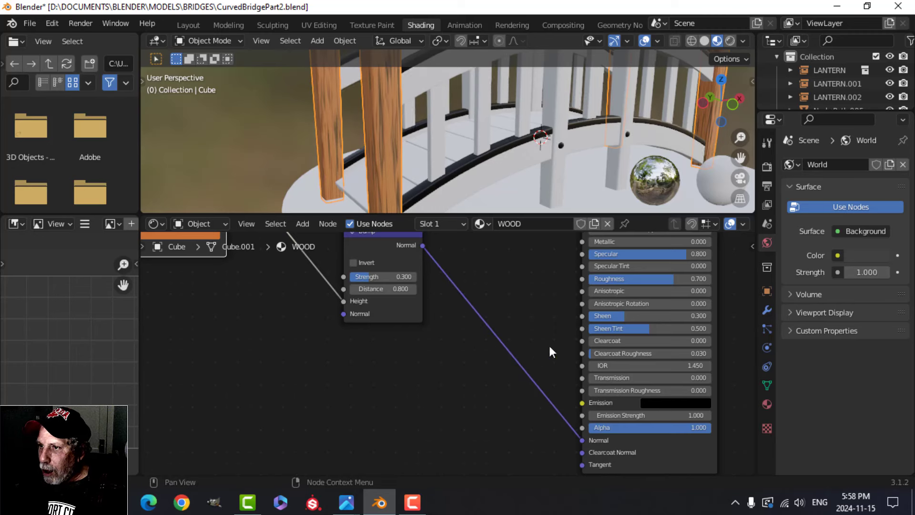
{"action": "scroll", "coordinate": [402, 127], "scroll_direction": "up", "scroll_amount": 3}
{"action": "scroll", "coordinate": [396, 135], "scroll_direction": "down", "scroll_amount": 2}
{"action": "middle_click_drag", "start_coordinate": [389, 142], "coordinate": [426, 153], "text": "shift"}
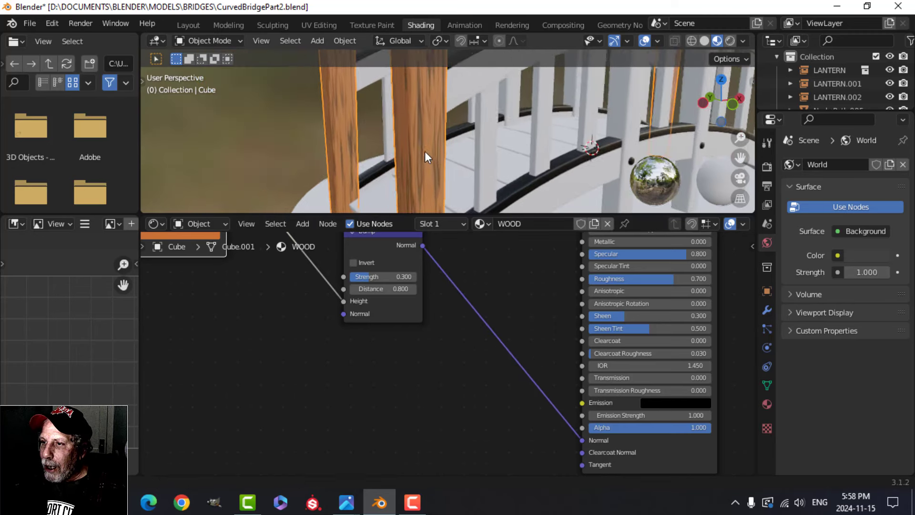
- In the Layout workspace, try the bright interior environment for the viewport lighting and settle on the outdoor one with blue sky and grass
{"action": "left_click", "coordinate": [188, 25]}
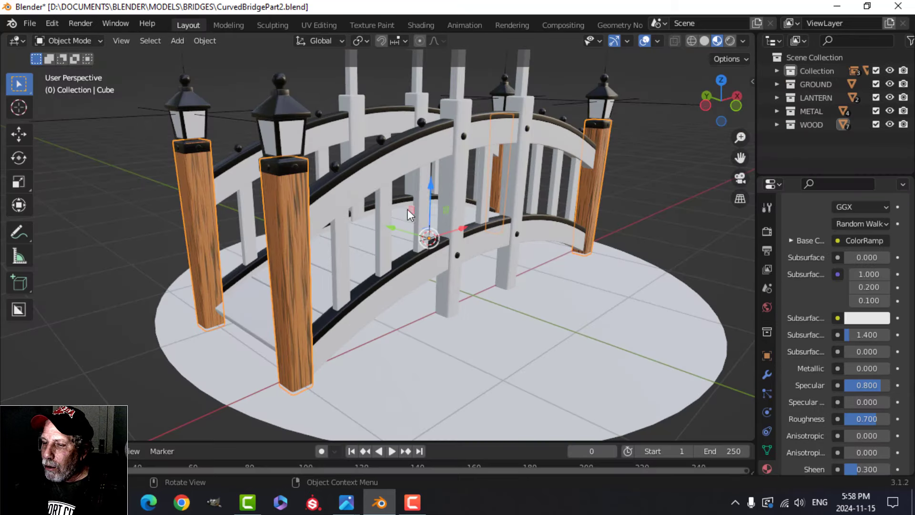
{"action": "left_click", "coordinate": [742, 41]}
{"action": "left_click", "coordinate": [728, 154]}
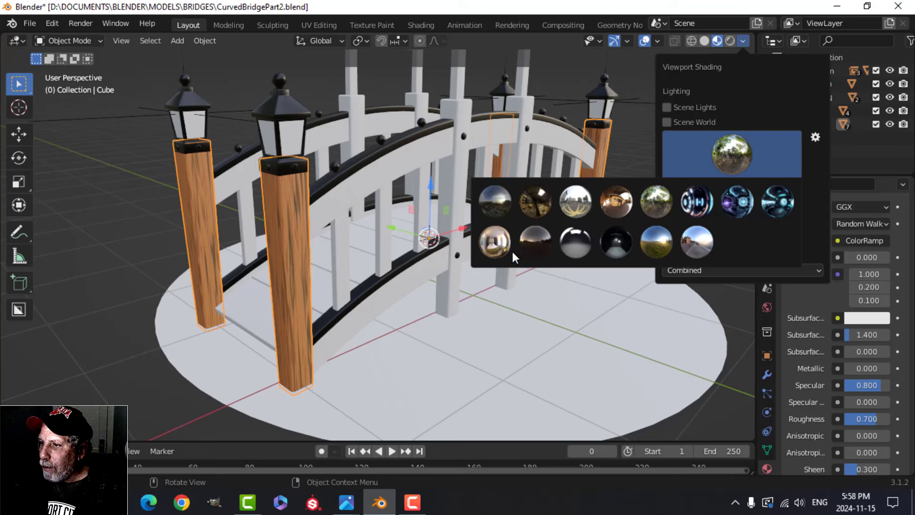
{"action": "left_click", "coordinate": [496, 243]}
{"action": "left_click", "coordinate": [738, 161]}
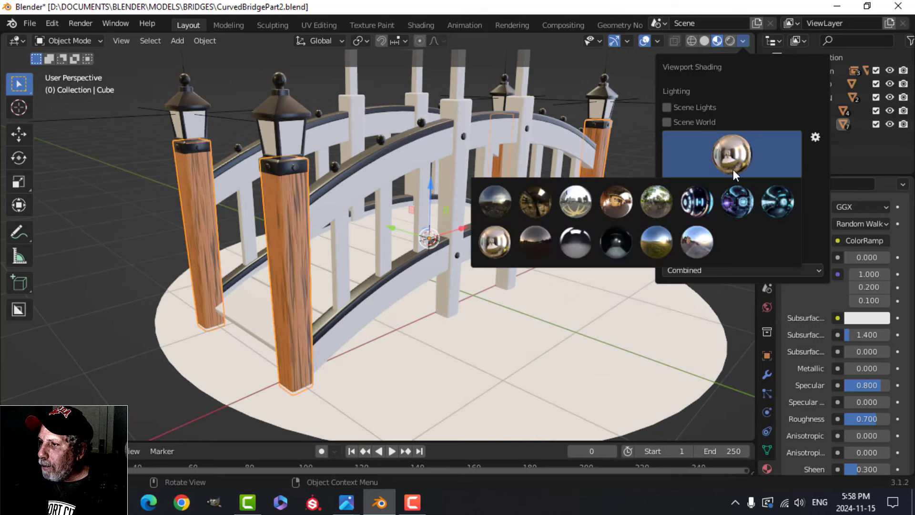
{"action": "left_click", "coordinate": [663, 236]}
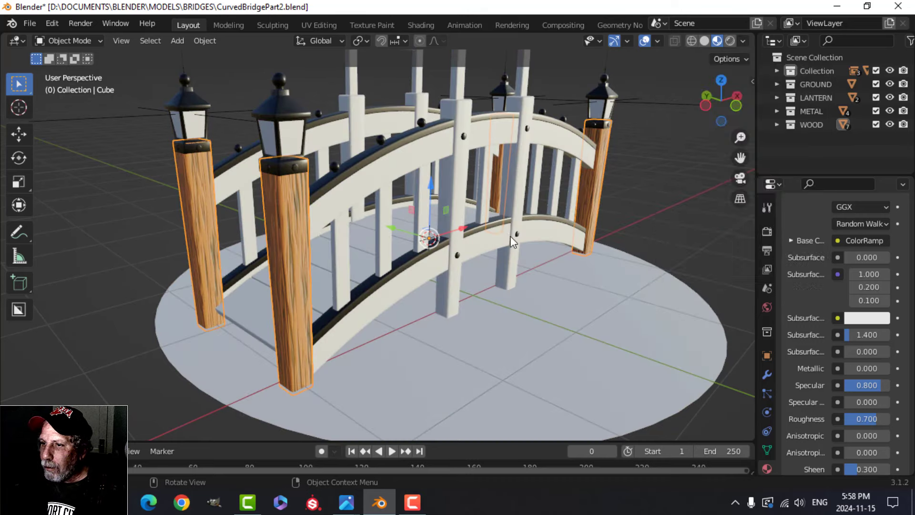
- Deselect everything and examine the wood grain and bump on the lantern posts from several angles
{"action": "middle_click_drag", "start_coordinate": [509, 236], "coordinate": [531, 228]}
{"action": "key", "text": "alt+a"}
{"action": "middle_click_drag", "start_coordinate": [470, 223], "coordinate": [520, 213], "text": "shift"}
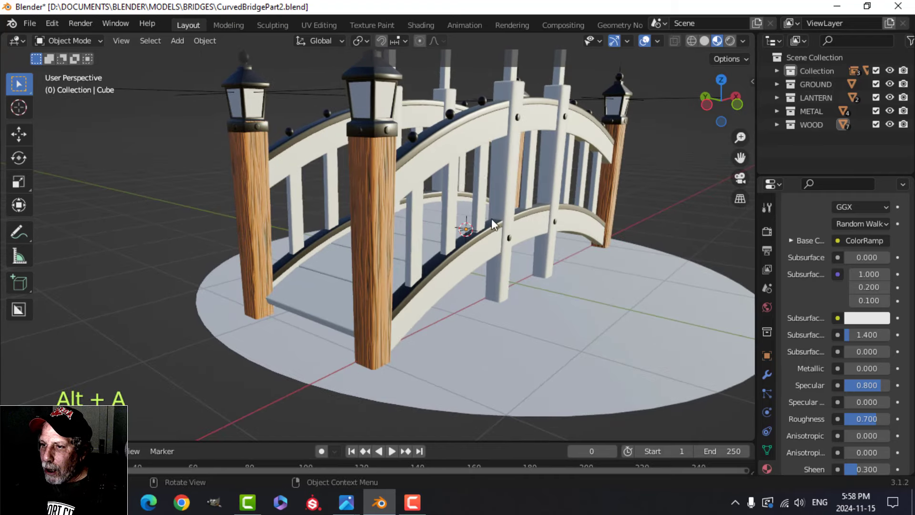
{"action": "scroll", "coordinate": [491, 218], "scroll_direction": "up", "scroll_amount": 2}
{"action": "scroll", "coordinate": [369, 187], "scroll_direction": "down", "scroll_amount": 2}
{"action": "middle_click_drag", "start_coordinate": [394, 207], "coordinate": [420, 195], "text": "shift"}
{"action": "middle_click_drag", "start_coordinate": [419, 195], "coordinate": [390, 213]}
{"action": "scroll", "coordinate": [391, 194], "scroll_direction": "up", "scroll_amount": 1}
{"action": "scroll", "coordinate": [362, 196], "scroll_direction": "down", "scroll_amount": 1}
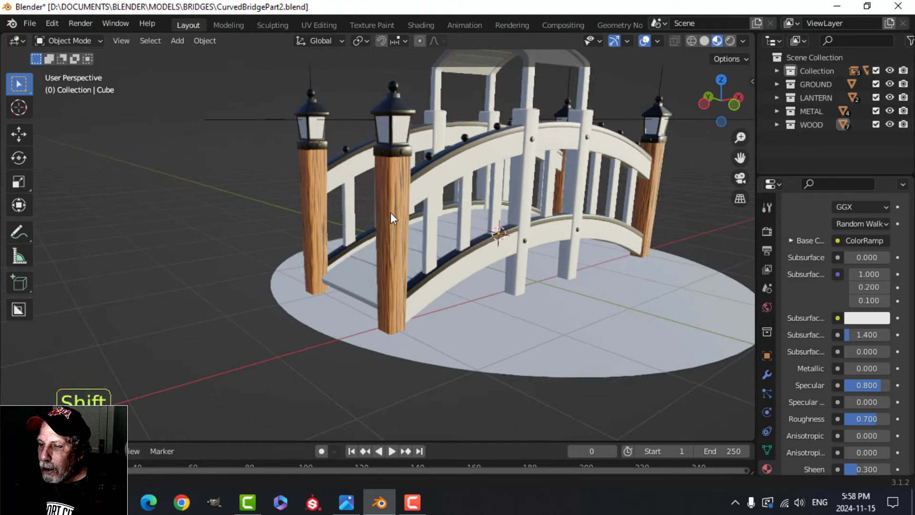
- In the UV Editing workspace, shift all of the lantern posts' UV islands and scale them up to roughly twice the size
{"action": "left_click", "coordinate": [395, 207]}
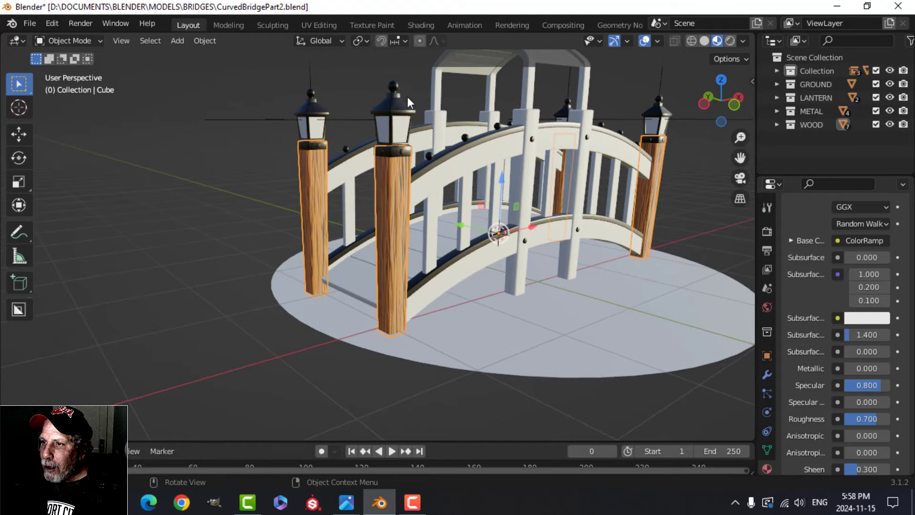
{"action": "left_click", "coordinate": [315, 24]}
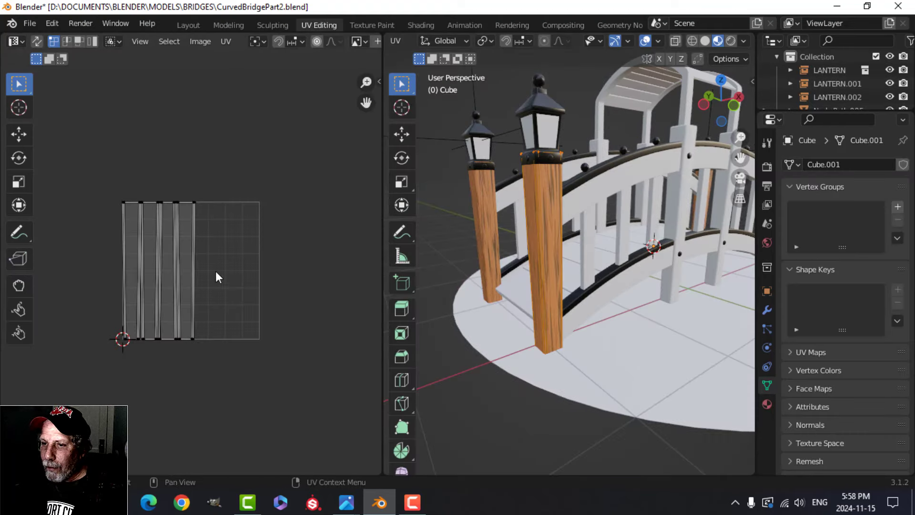
{"action": "key", "text": "a"}
{"action": "scroll", "coordinate": [562, 247], "scroll_direction": "up", "scroll_amount": 2}
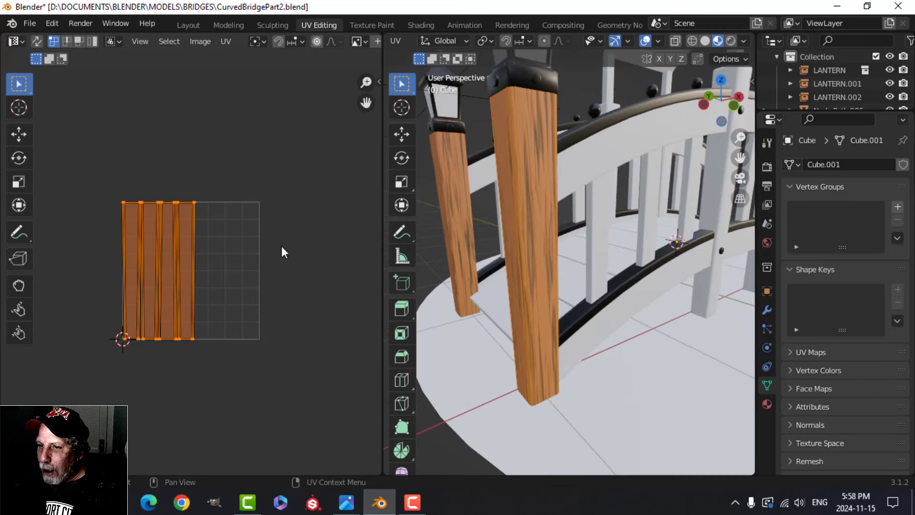
{"action": "key", "text": "g"}
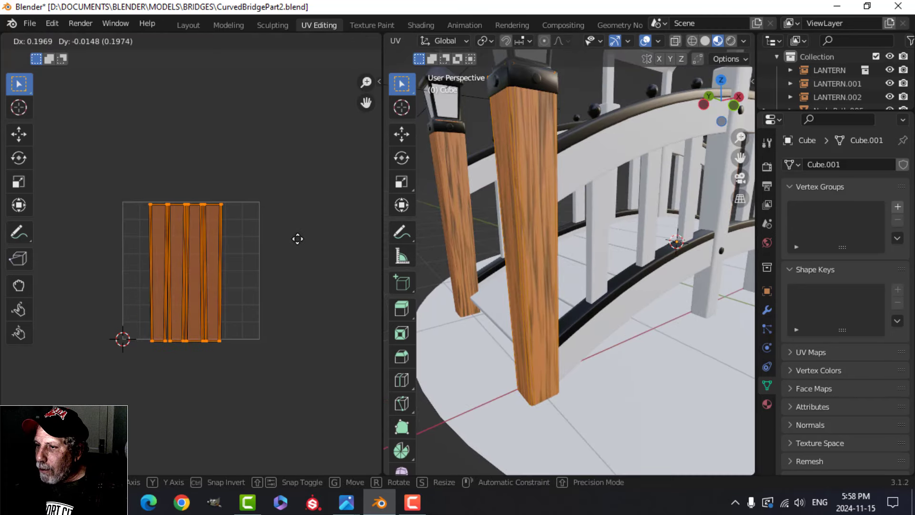
{"action": "key", "text": "s"}
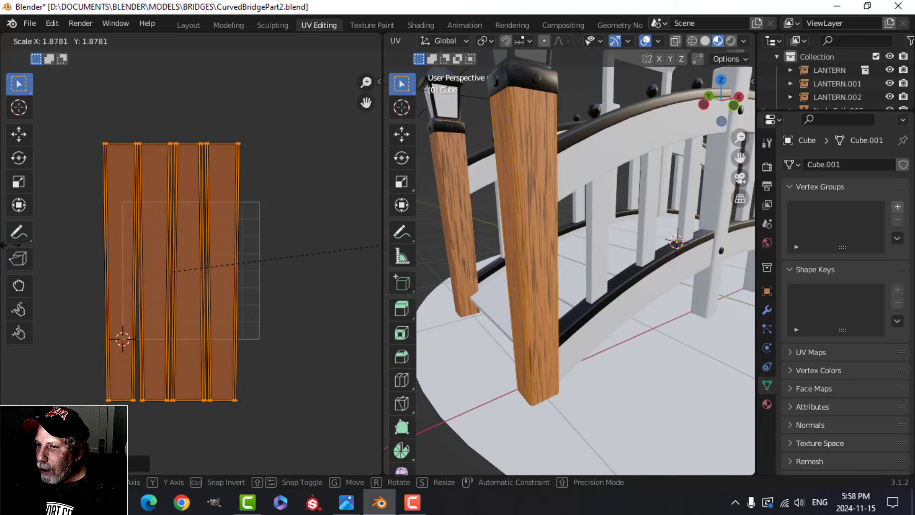
{"action": "left_click", "coordinate": [695, 197]}
{"action": "key", "text": "Tab"}
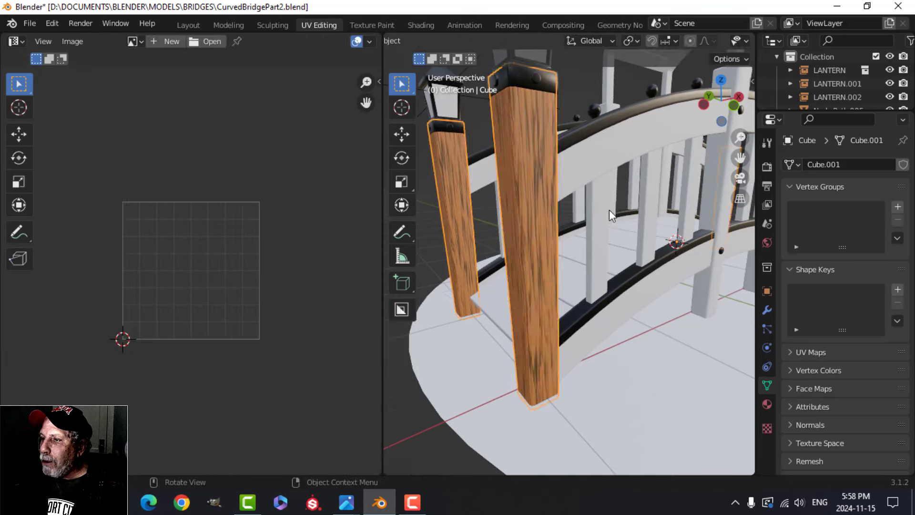
- Deselect the lantern posts, look over the bridge and return to the Layout workspace
{"action": "scroll", "coordinate": [642, 239], "scroll_direction": "down", "scroll_amount": 6}
{"action": "key", "text": "alt+a"}
{"action": "middle_click_drag", "start_coordinate": [645, 239], "coordinate": [607, 241]}
{"action": "scroll", "coordinate": [619, 239], "scroll_direction": "up", "scroll_amount": 4}
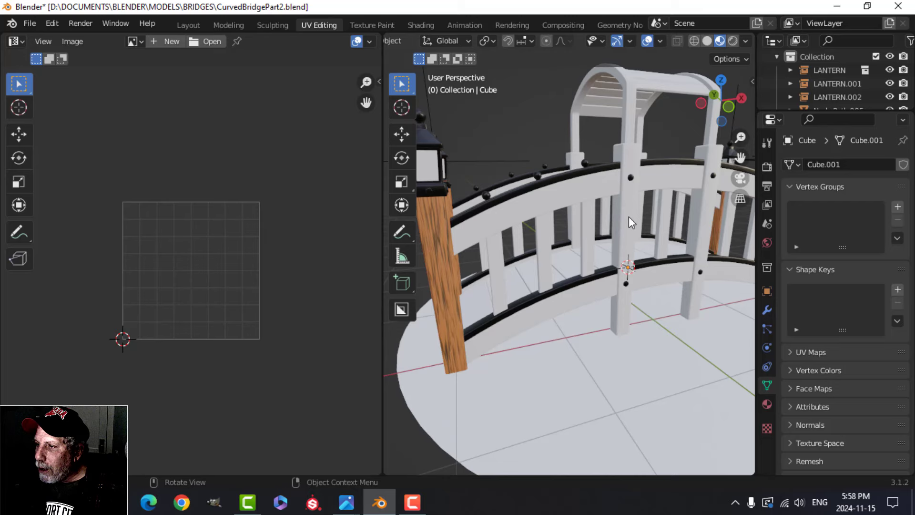
{"action": "left_click", "coordinate": [188, 25]}
{"action": "scroll", "coordinate": [533, 224], "scroll_direction": "up", "scroll_amount": 5}
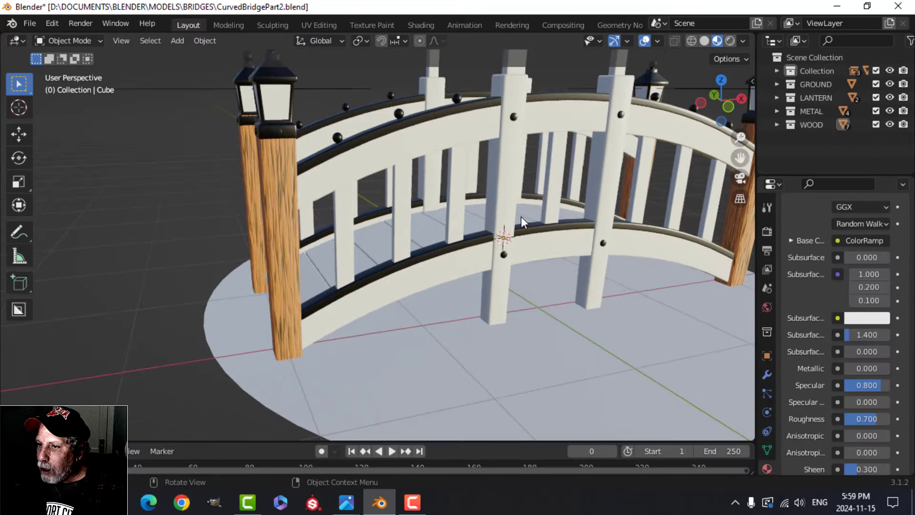
- Select the four middle posts of the bridge and check their modifiers
{"action": "left_click", "coordinate": [506, 177]}
{"action": "scroll", "coordinate": [536, 212], "scroll_direction": "down", "scroll_amount": 2}
{"action": "middle_click_drag", "start_coordinate": [536, 214], "coordinate": [522, 212]}
{"action": "scroll", "coordinate": [519, 211], "scroll_direction": "up", "scroll_amount": 1}
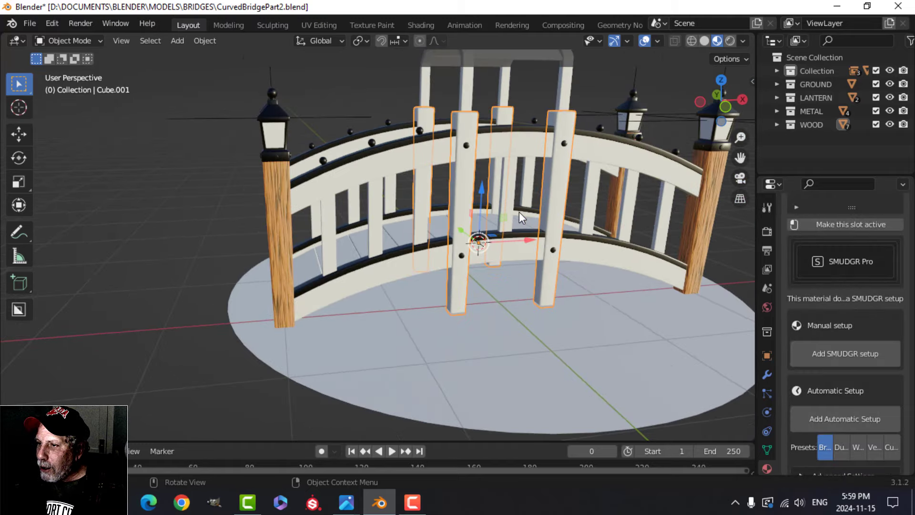
{"action": "left_click", "coordinate": [767, 374]}
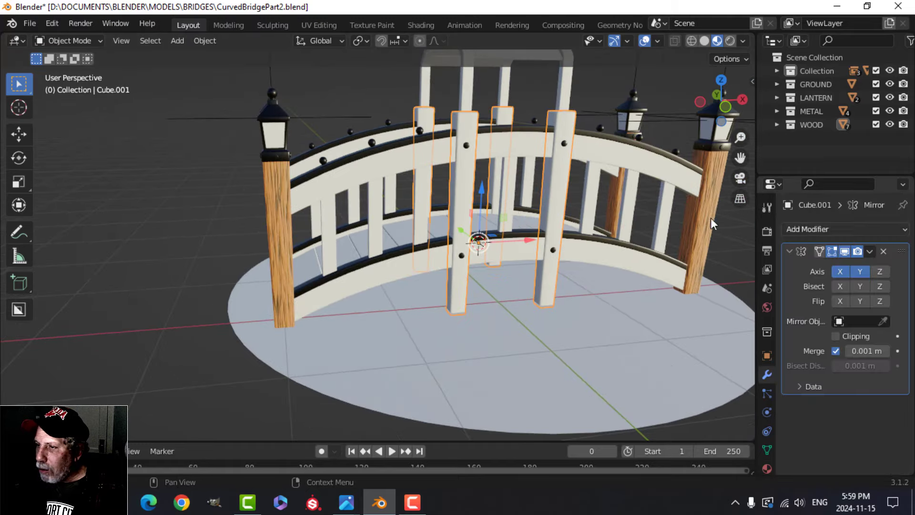
{"action": "middle_click_drag", "start_coordinate": [517, 210], "coordinate": [506, 207]}
{"action": "scroll", "coordinate": [506, 207], "scroll_direction": "up", "scroll_amount": 1}
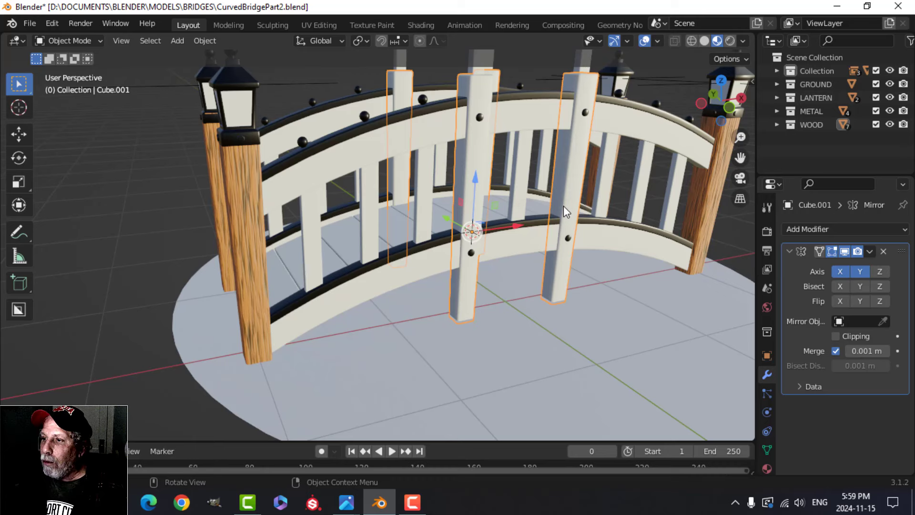
- Unwrap the whole middle post mesh with Smart UV Project at a 66° angle limit and return to Object Mode
{"action": "key", "text": "Tab"}
{"action": "key", "text": "a"}
{"action": "key", "text": "u"}
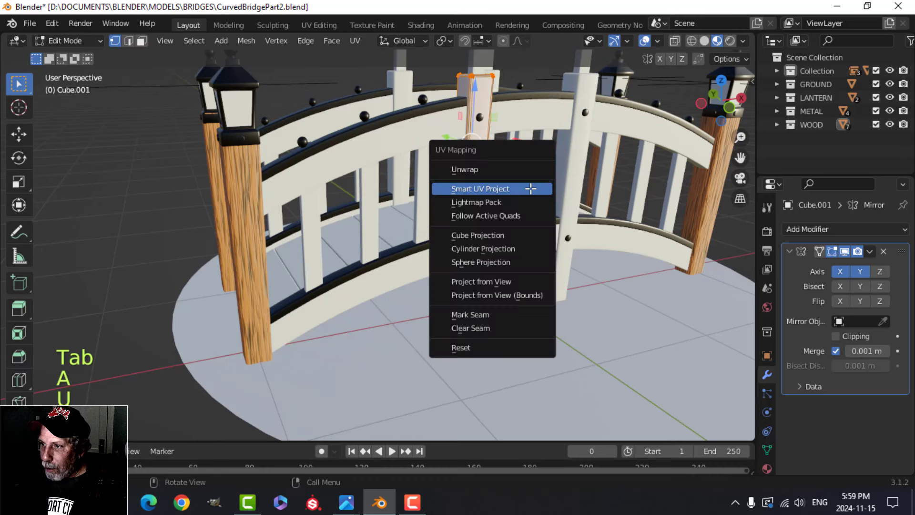
{"action": "left_click", "coordinate": [530, 189]}
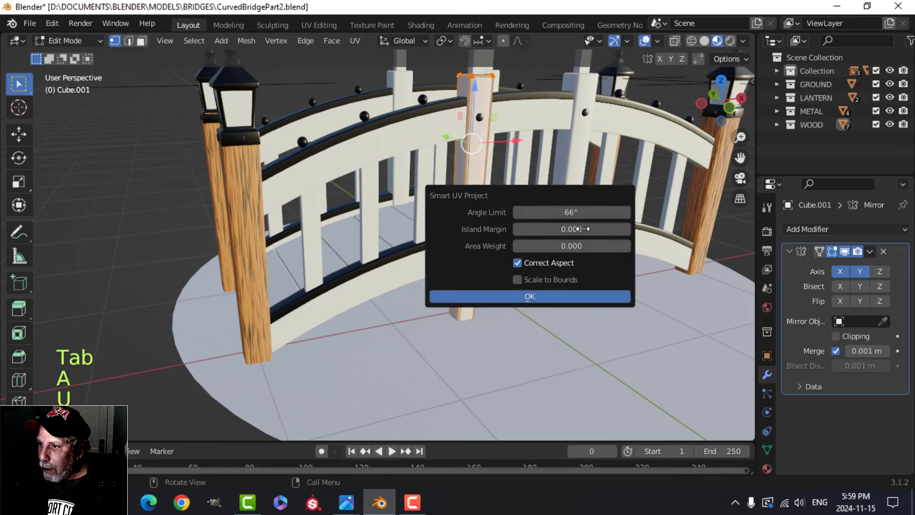
{"action": "left_click", "coordinate": [570, 295]}
{"action": "key", "text": "Tab"}
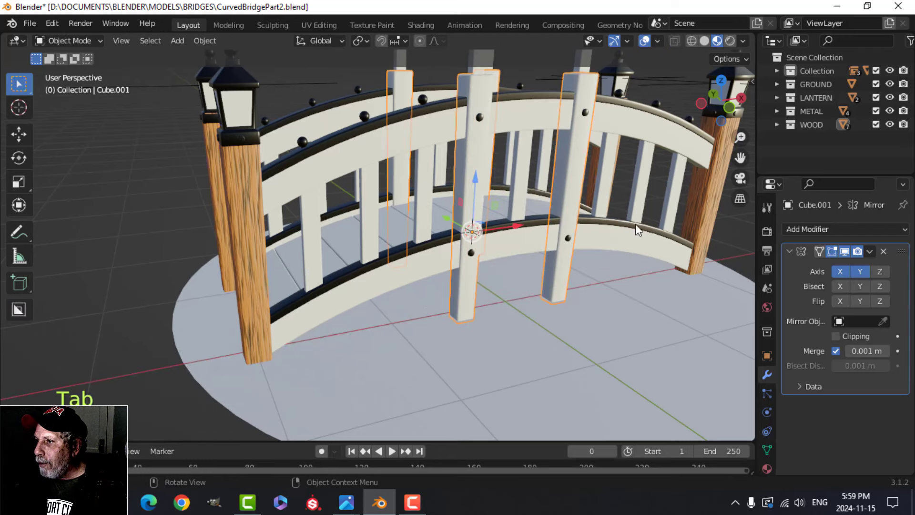
- Assign the existing WOOD material to the four middle posts and deselect them
{"action": "left_click", "coordinate": [767, 469]}
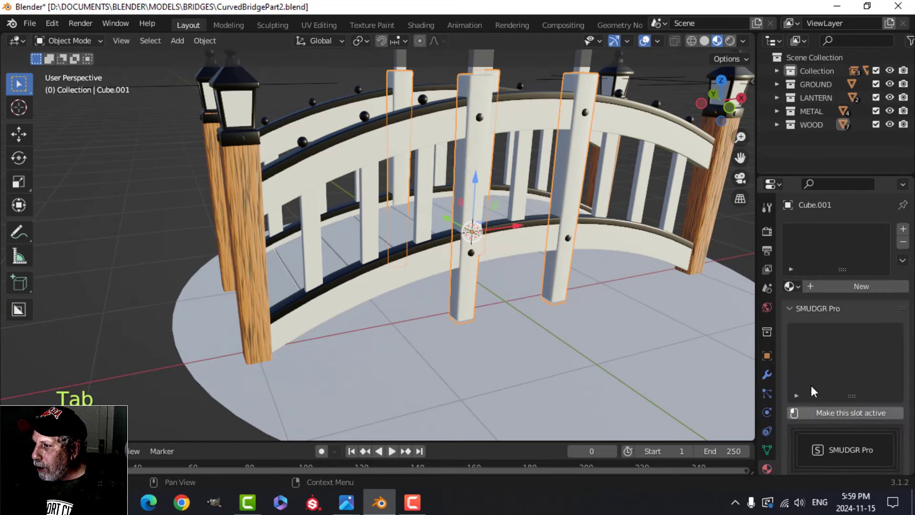
{"action": "left_click", "coordinate": [790, 286]}
{"action": "left_click", "coordinate": [685, 319]}
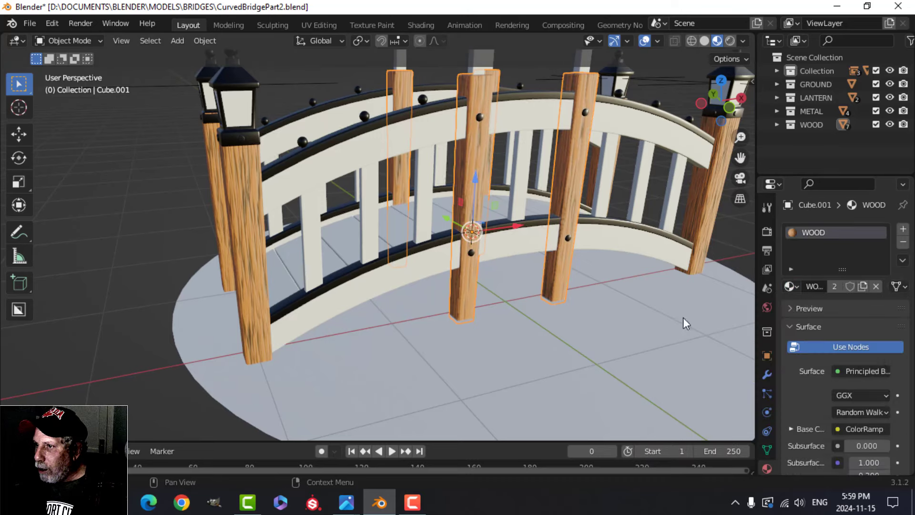
{"action": "key", "text": "alt+a"}
{"action": "middle_click_drag", "start_coordinate": [519, 174], "coordinate": [502, 170]}
{"action": "scroll", "coordinate": [487, 174], "scroll_direction": "up", "scroll_amount": 4}
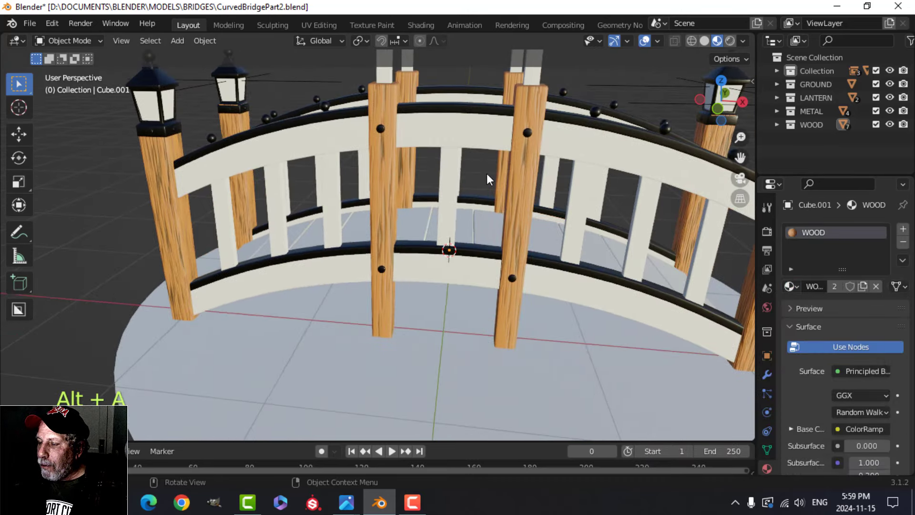
{"action": "scroll", "coordinate": [532, 133], "scroll_direction": "down", "scroll_amount": 4}
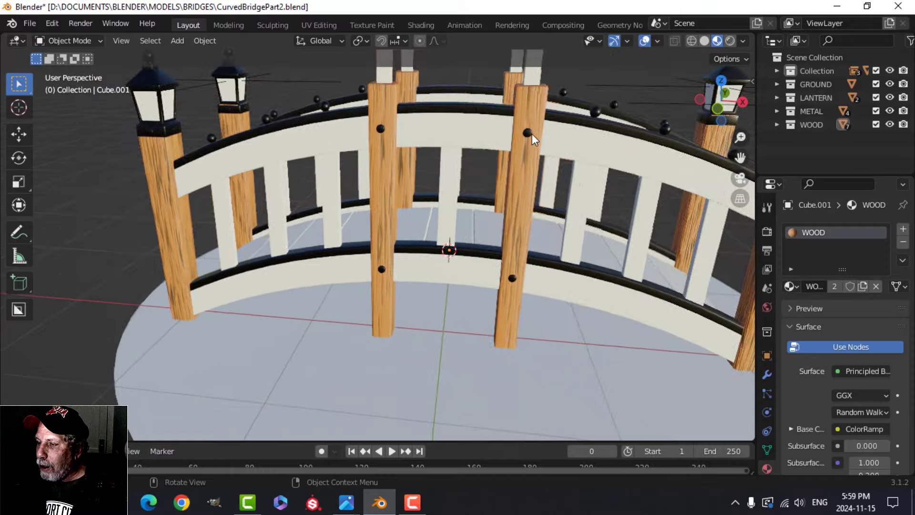
- Isolate the upper curved side boards in the UV Editing workspace, enter Edit Mode and check their modifiers
{"action": "middle_click_drag", "start_coordinate": [505, 137], "coordinate": [528, 184]}
{"action": "scroll", "coordinate": [537, 142], "scroll_direction": "up", "scroll_amount": 2}
{"action": "scroll", "coordinate": [538, 142], "scroll_direction": "down", "scroll_amount": 1}
{"action": "left_click", "coordinate": [459, 167]}
{"action": "scroll", "coordinate": [521, 189], "scroll_direction": "up", "scroll_amount": 1}
{"action": "scroll", "coordinate": [515, 184], "scroll_direction": "down", "scroll_amount": 1}
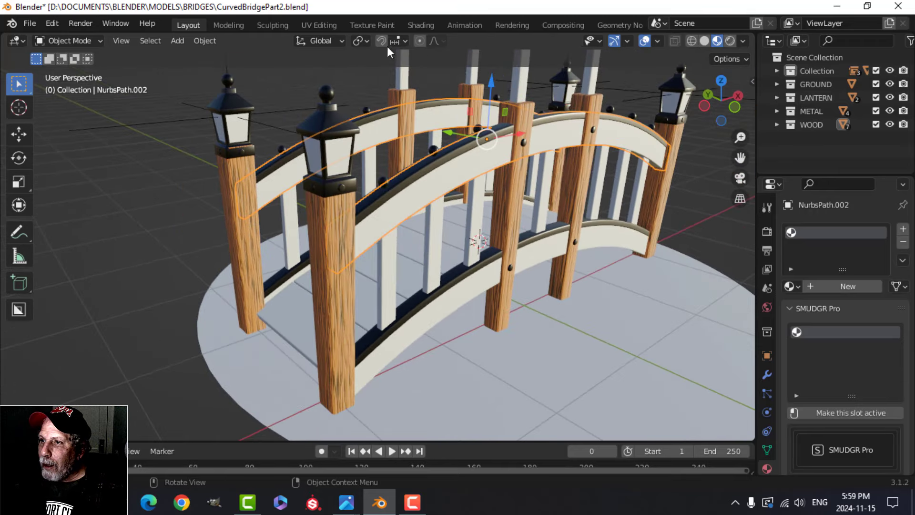
{"action": "left_click", "coordinate": [319, 25]}
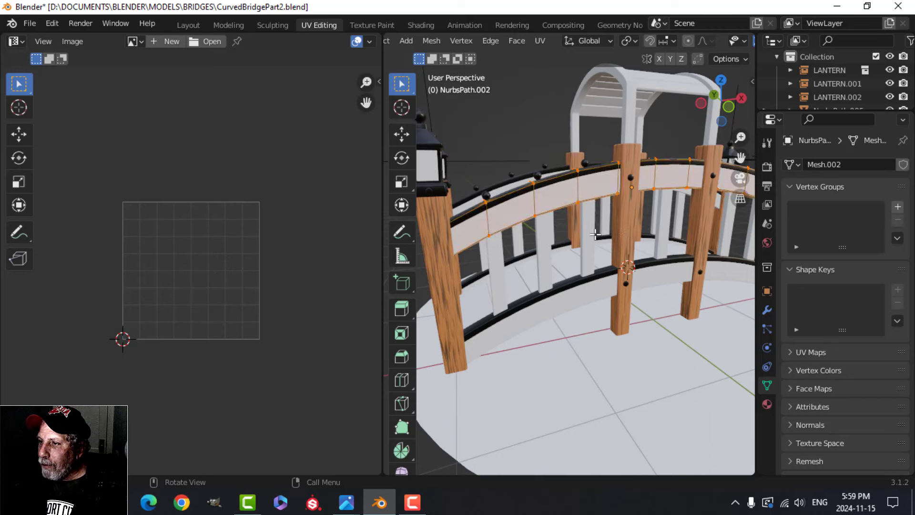
{"action": "middle_click_drag", "start_coordinate": [646, 223], "coordinate": [625, 258]}
{"action": "key", "text": "Tab"}
{"action": "key", "text": "slash"}
{"action": "key", "text": "Tab"}
{"action": "left_click", "coordinate": [767, 310]}
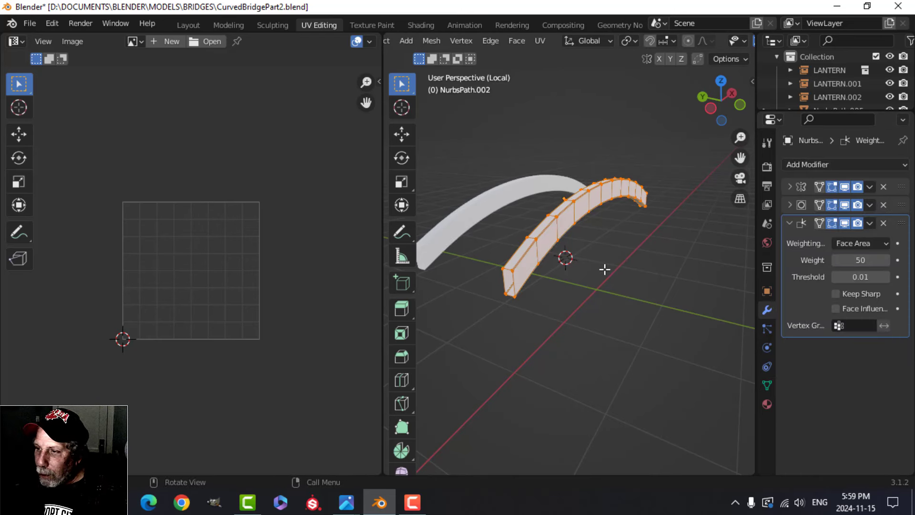
- Unwrap the whole upper curved board mesh with Smart UV Project
{"action": "scroll", "coordinate": [604, 269], "scroll_direction": "up", "scroll_amount": 3}
{"action": "middle_click_drag", "start_coordinate": [580, 265], "coordinate": [611, 249], "text": "shift"}
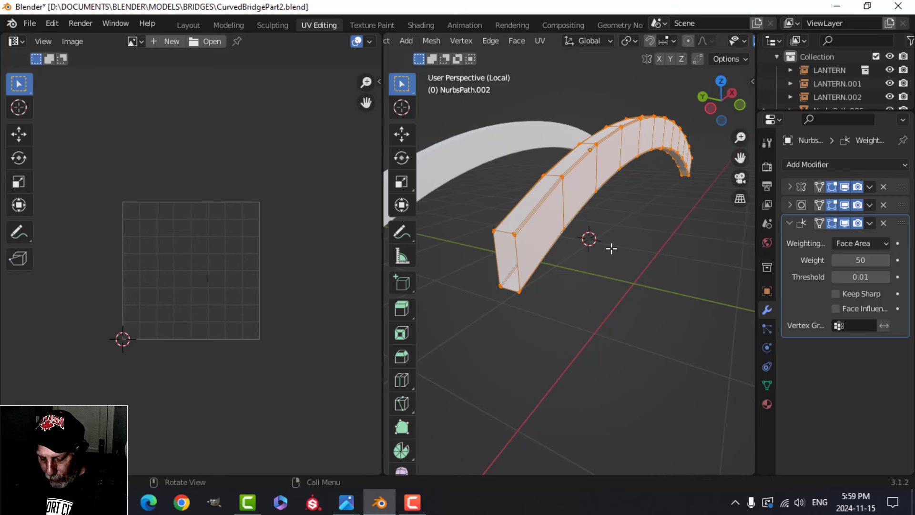
{"action": "key", "text": "u"}
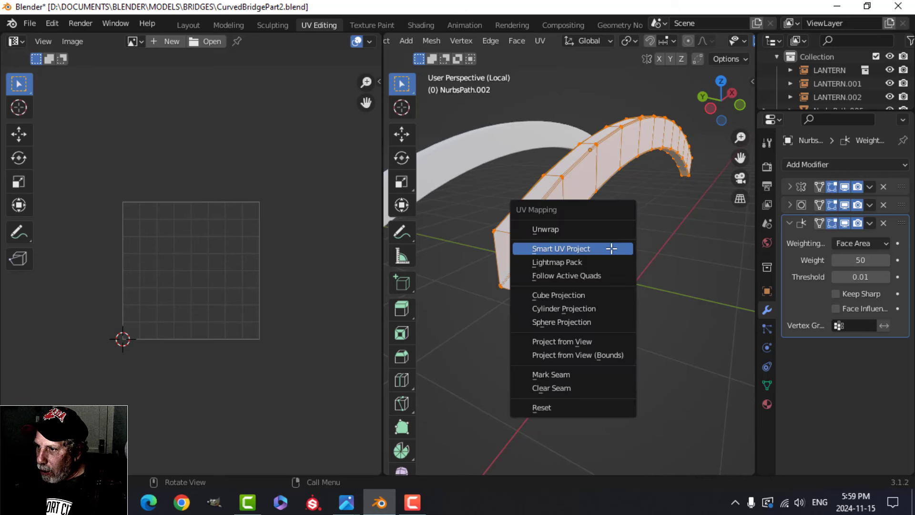
{"action": "left_click", "coordinate": [580, 248]}
{"action": "left_click", "coordinate": [622, 352]}
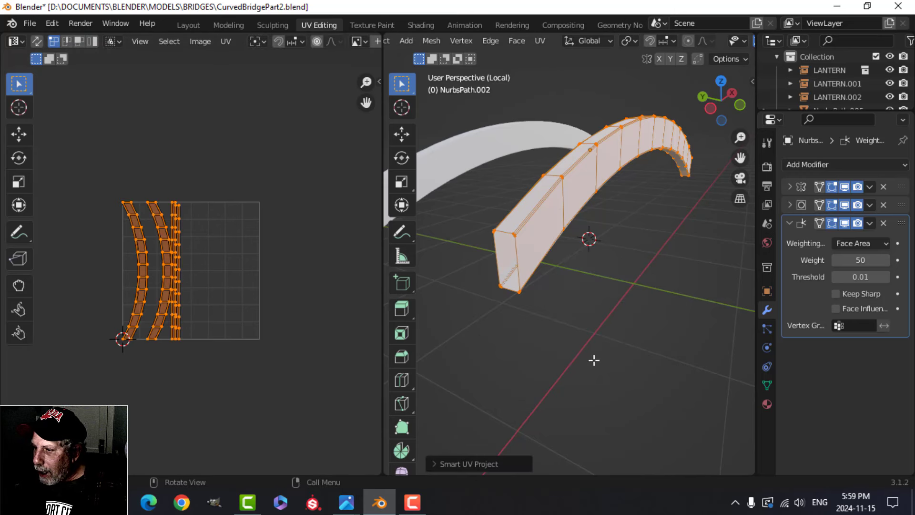
- Assign the existing WOOD material to the upper curved boards and check the grain direction along the curve
{"action": "left_click", "coordinate": [767, 404]}
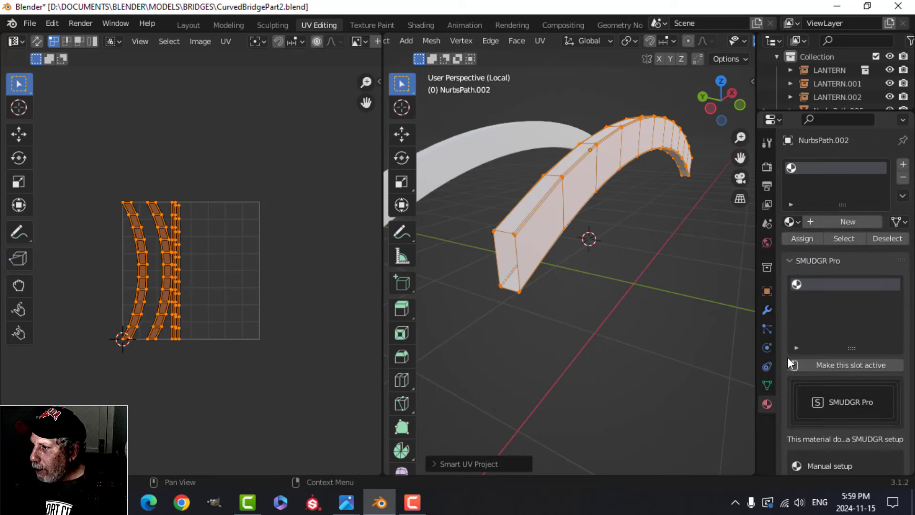
{"action": "left_click", "coordinate": [789, 221]}
{"action": "left_click", "coordinate": [668, 253]}
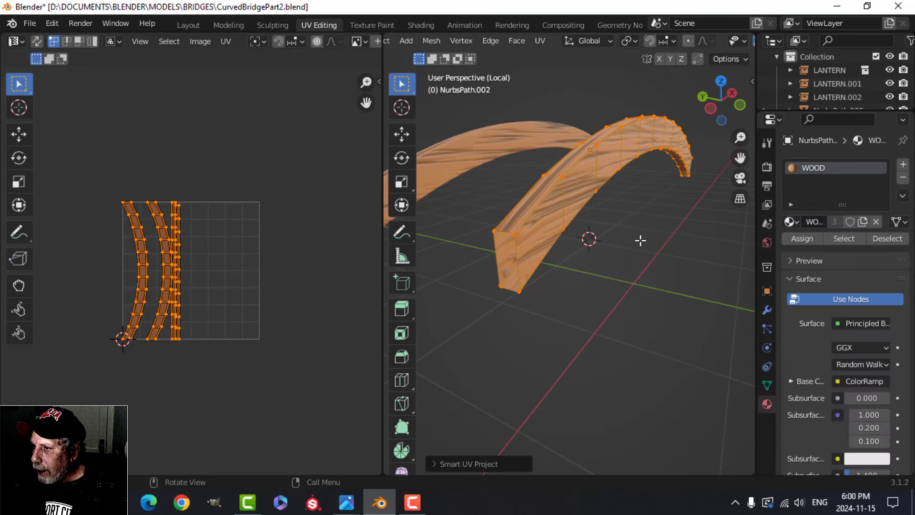
{"action": "middle_click_drag", "start_coordinate": [607, 245], "coordinate": [585, 215]}
{"action": "scroll", "coordinate": [202, 282], "scroll_direction": "down", "scroll_amount": 1}
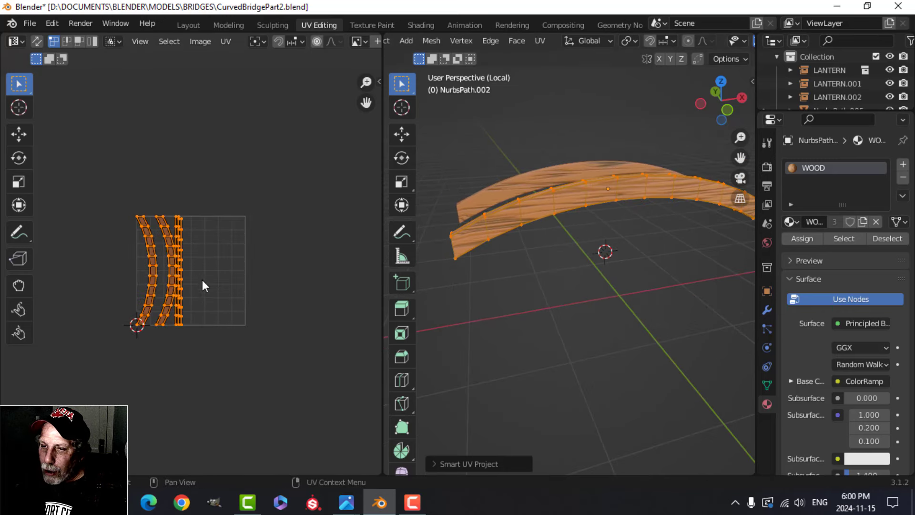
{"action": "scroll", "coordinate": [199, 279], "scroll_direction": "up", "scroll_amount": 2}
{"action": "middle_click_drag", "start_coordinate": [199, 279], "coordinate": [268, 280]}
{"action": "middle_click_drag", "start_coordinate": [491, 258], "coordinate": [528, 261]}
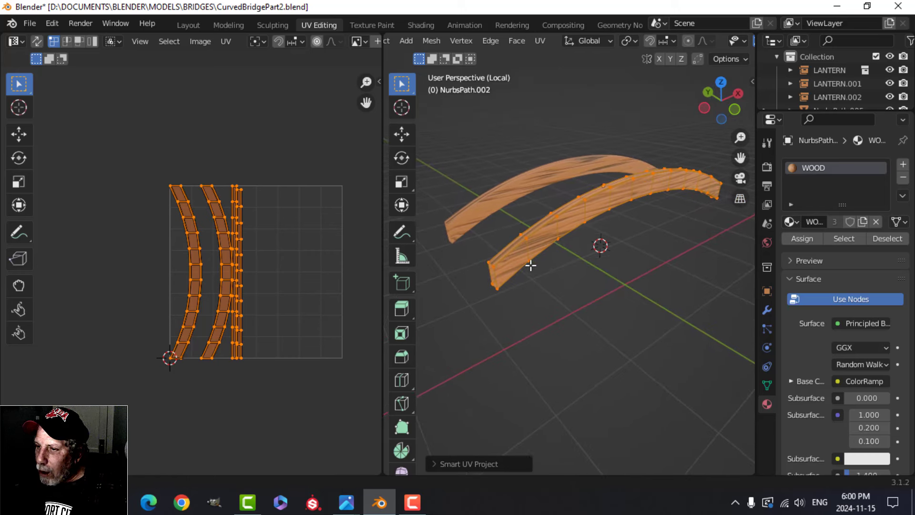
- Deselect all UVs, switch to face selection and make the straight middle face of the first curved island active
{"action": "scroll", "coordinate": [288, 277], "scroll_direction": "up", "scroll_amount": 1}
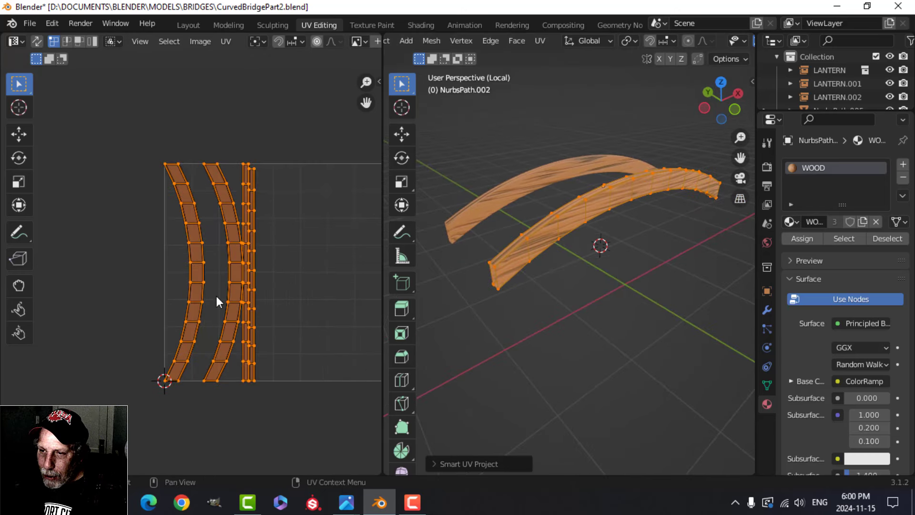
{"action": "scroll", "coordinate": [207, 292], "scroll_direction": "up", "scroll_amount": 2}
{"action": "scroll", "coordinate": [213, 285], "scroll_direction": "up", "scroll_amount": 1}
{"action": "scroll", "coordinate": [213, 285], "scroll_direction": "down", "scroll_amount": 2}
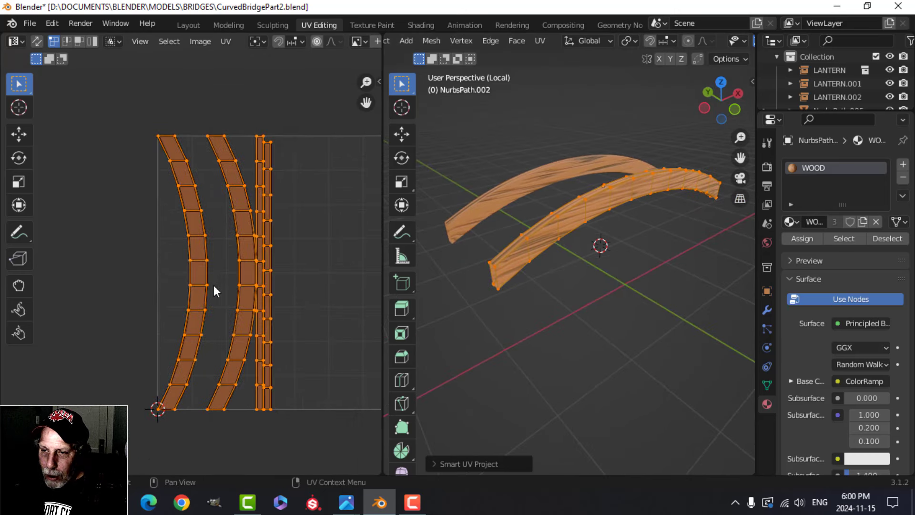
{"action": "scroll", "coordinate": [213, 285], "scroll_direction": "up", "scroll_amount": 1}
{"action": "key", "text": "alt+a"}
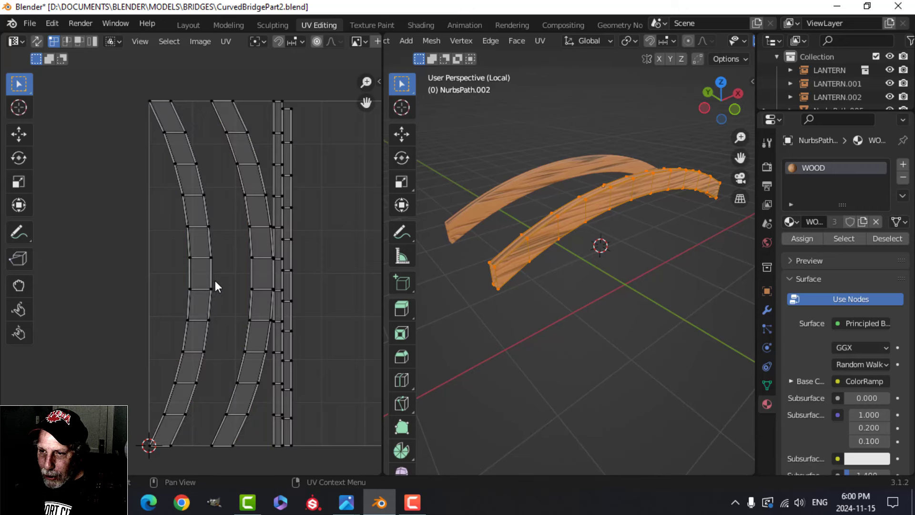
{"action": "middle_click_drag", "start_coordinate": [215, 280], "coordinate": [215, 262]}
{"action": "left_click_drag", "start_coordinate": [177, 231], "coordinate": [224, 260]}
{"action": "scroll", "coordinate": [222, 260], "scroll_direction": "up", "scroll_amount": 2}
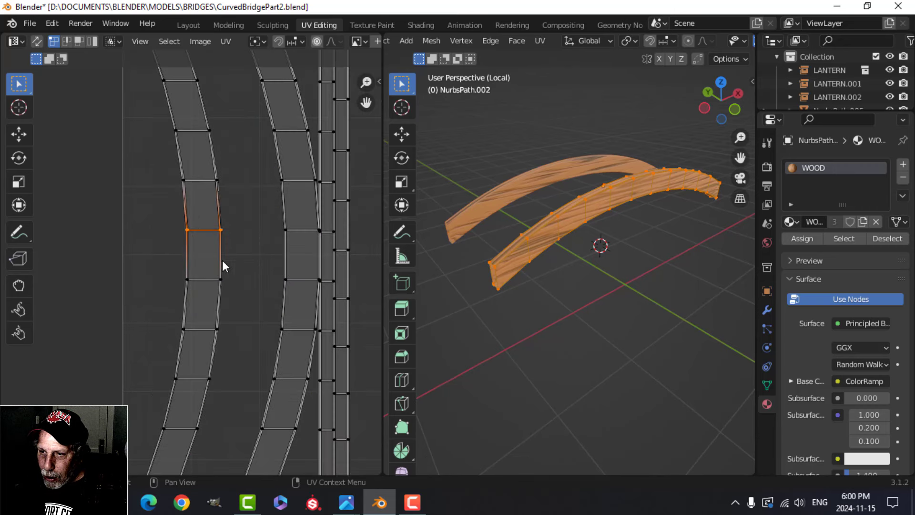
{"action": "key", "text": "3"}
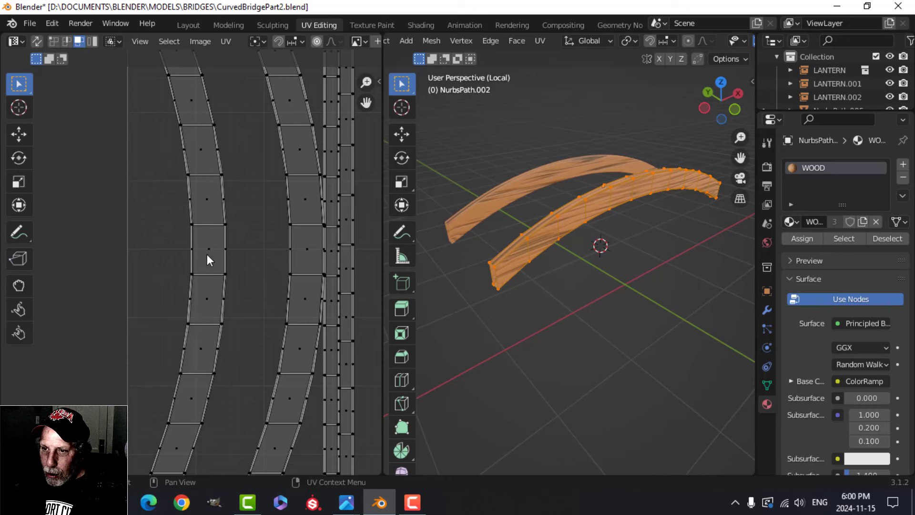
{"action": "left_click", "coordinate": [210, 250]}
{"action": "middle_click_drag", "start_coordinate": [257, 261], "coordinate": [251, 226]}
{"action": "scroll", "coordinate": [246, 252], "scroll_direction": "down", "scroll_amount": 1}
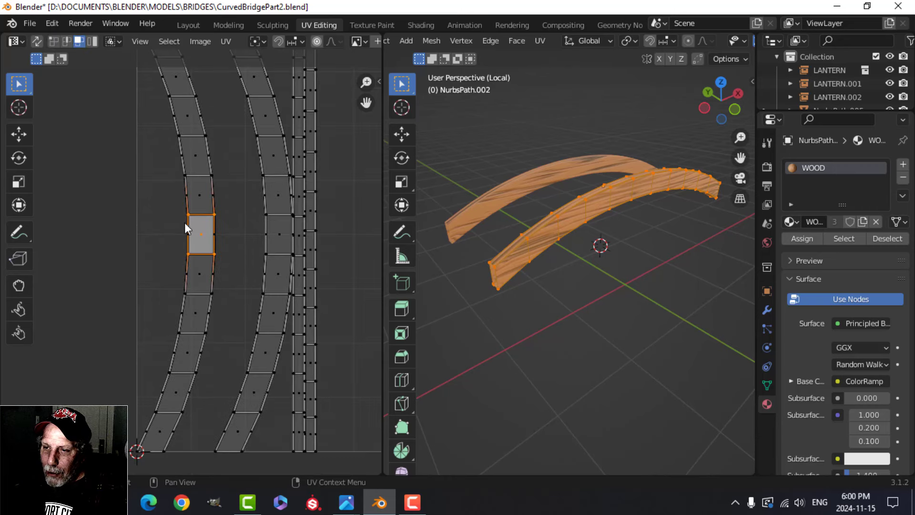
- Extend the selection to the whole linked island and straighten the curved UVs with Follow Active Quads
{"action": "scroll", "coordinate": [199, 248], "scroll_direction": "up", "scroll_amount": 2}
{"action": "mouse_move", "coordinate": [231, 228]}
{"action": "middle_mouse_down"}
{"action": "mouse_move", "coordinate": [233, 249]}
{"action": "mouse_move", "coordinate": [273, 239]}
{"action": "mouse_move", "coordinate": [235, 238]}
{"action": "middle_mouse_up"}
{"action": "scroll", "coordinate": [243, 245], "scroll_direction": "up", "scroll_amount": 1}
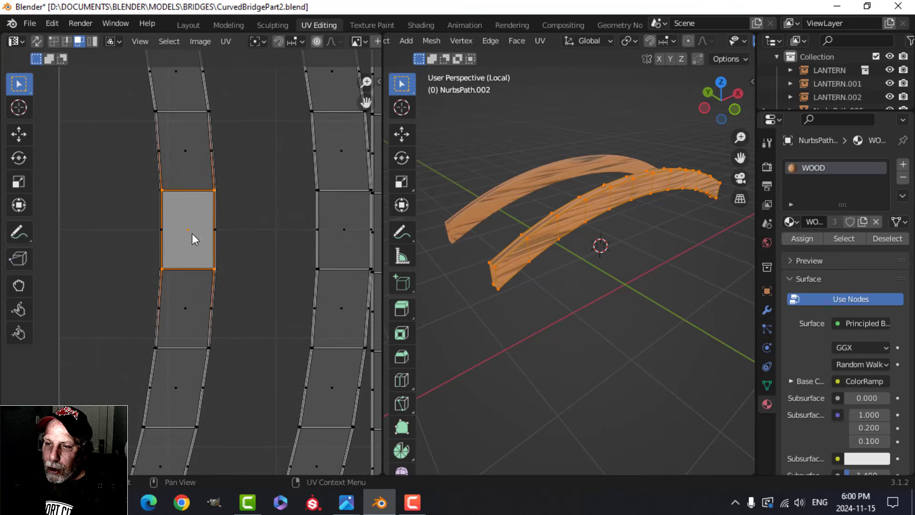
{"action": "scroll", "coordinate": [197, 241], "scroll_direction": "down", "scroll_amount": 2}
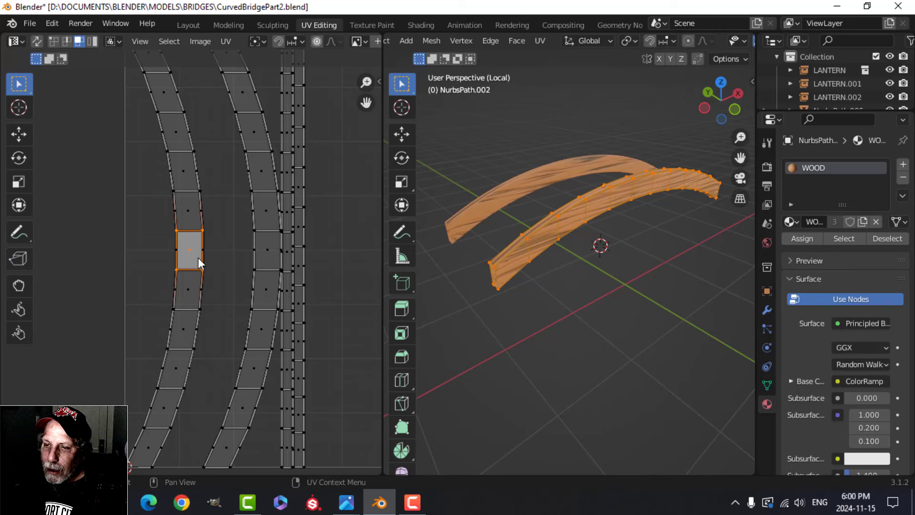
{"action": "scroll", "coordinate": [198, 258], "scroll_direction": "up", "scroll_amount": 2}
{"action": "scroll", "coordinate": [193, 232], "scroll_direction": "down", "scroll_amount": 3}
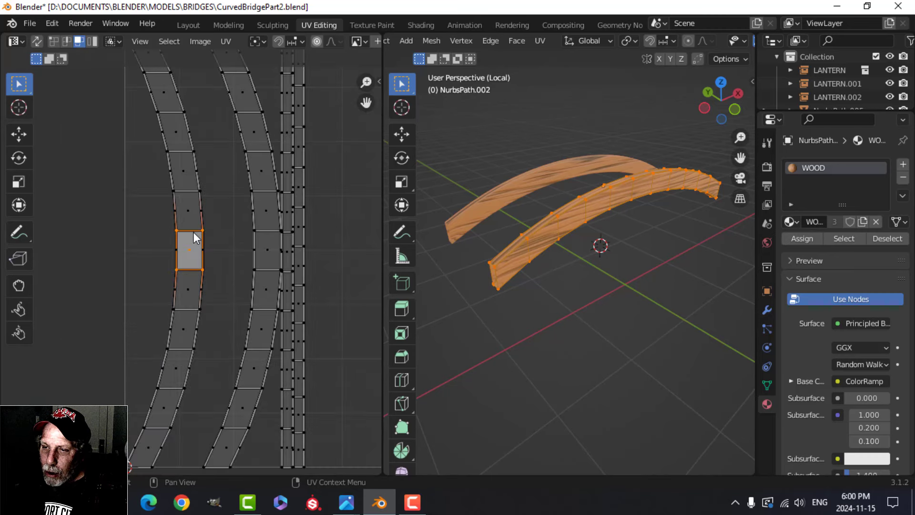
{"action": "scroll", "coordinate": [203, 257], "scroll_direction": "down", "scroll_amount": 1}
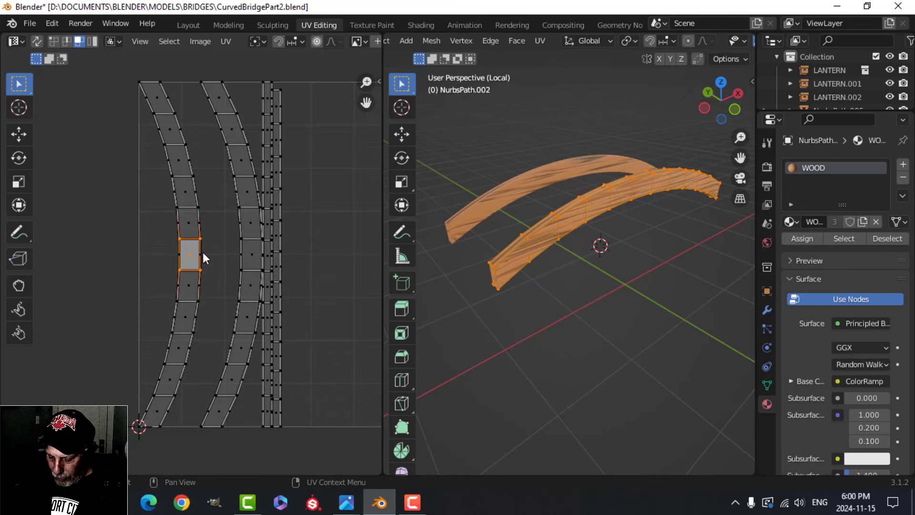
{"action": "key", "text": "ctrl+l"}
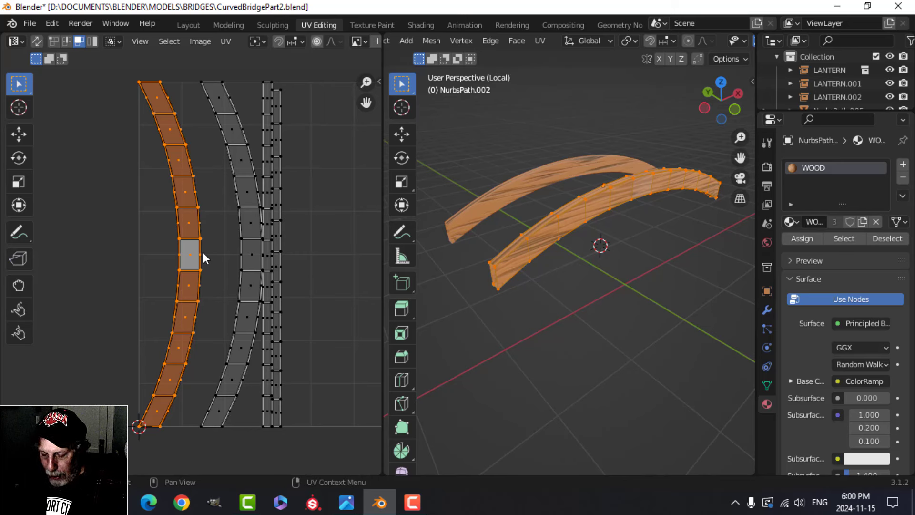
{"action": "key", "text": "u"}
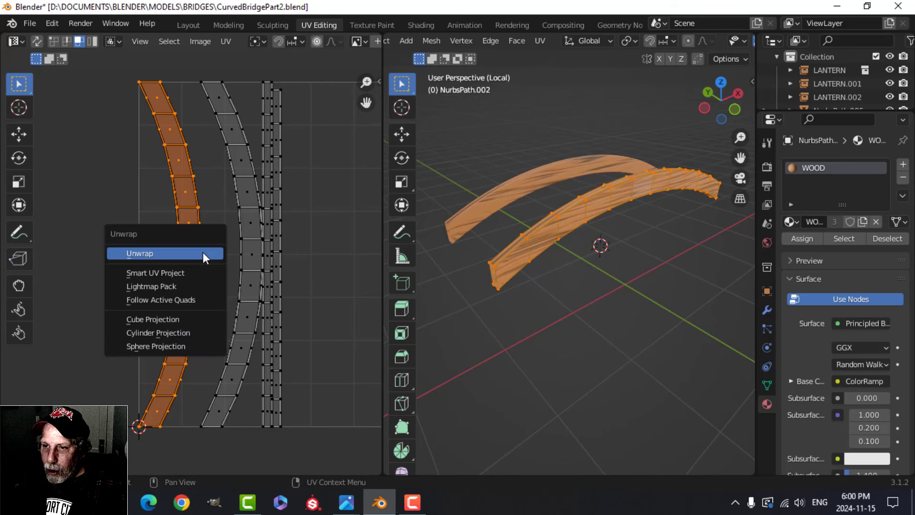
{"action": "left_click", "coordinate": [176, 299]}
{"action": "left_click", "coordinate": [190, 344]}
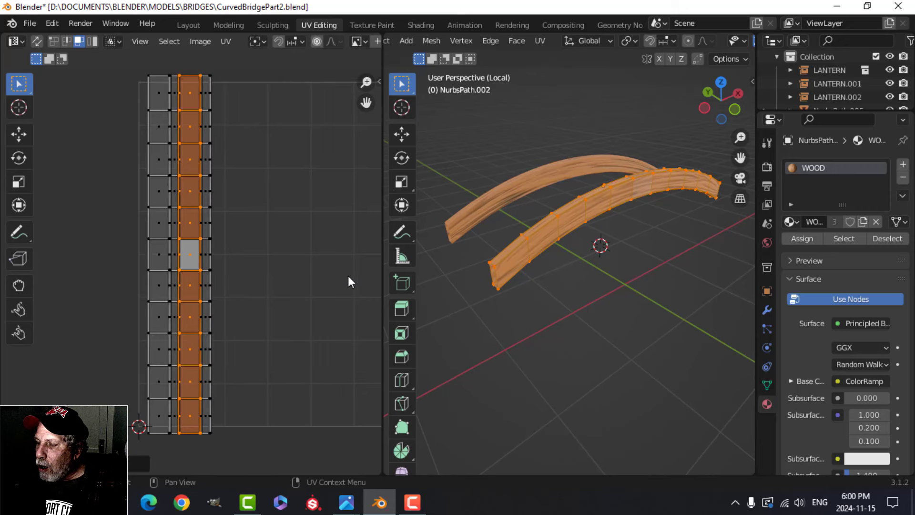
- Select all of the board's UVs, pack the islands and inspect the wood grain in Object Mode
{"action": "key", "text": "a"}
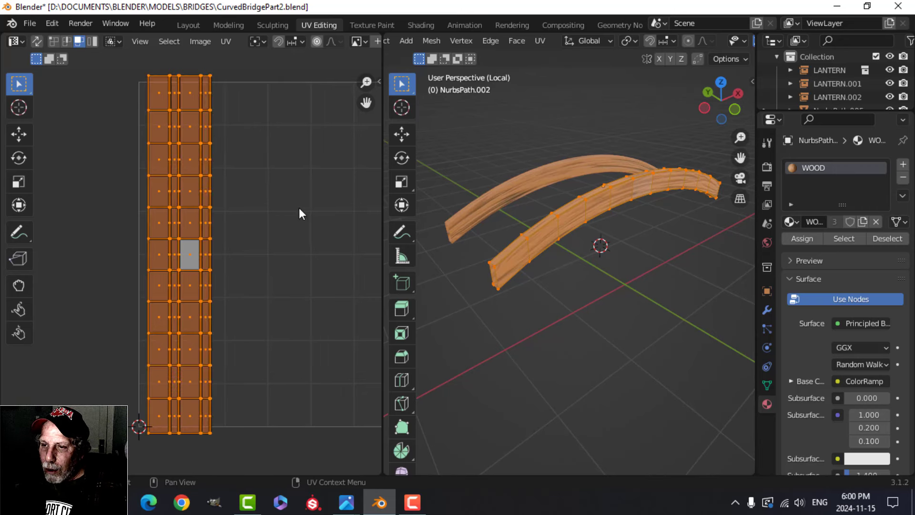
{"action": "scroll", "coordinate": [297, 218], "scroll_direction": "down", "scroll_amount": 2}
{"action": "left_click", "coordinate": [225, 41]}
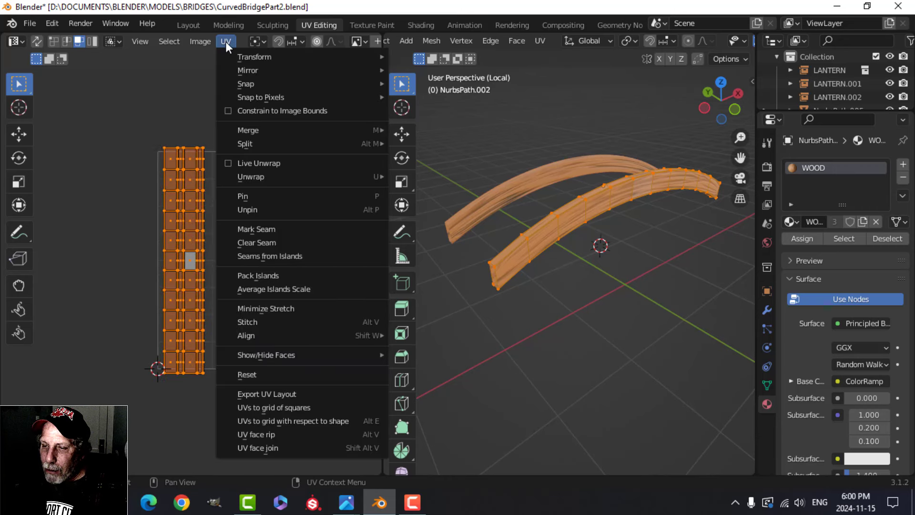
{"action": "left_click", "coordinate": [274, 279]}
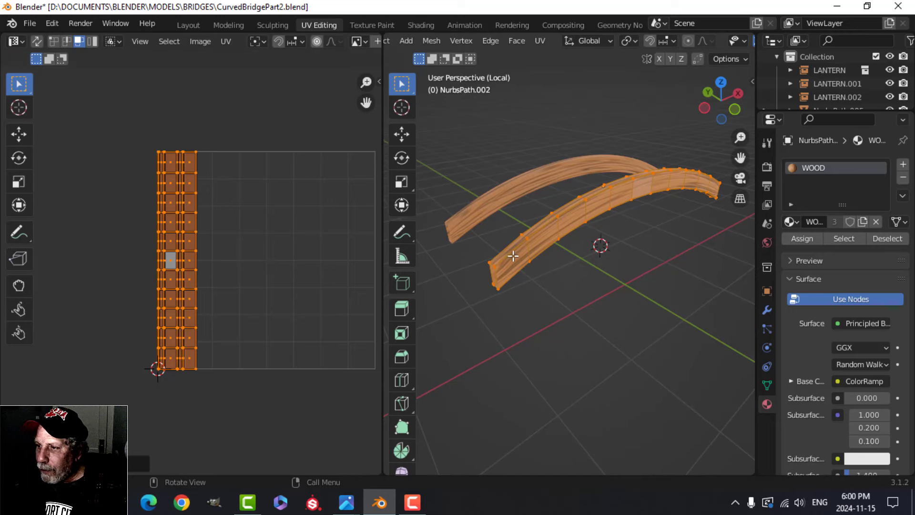
{"action": "key", "text": "Tab"}
{"action": "middle_click_drag", "start_coordinate": [672, 242], "coordinate": [603, 222]}
{"action": "scroll", "coordinate": [606, 216], "scroll_direction": "up", "scroll_amount": 3}
{"action": "scroll", "coordinate": [673, 244], "scroll_direction": "down", "scroll_amount": 3}
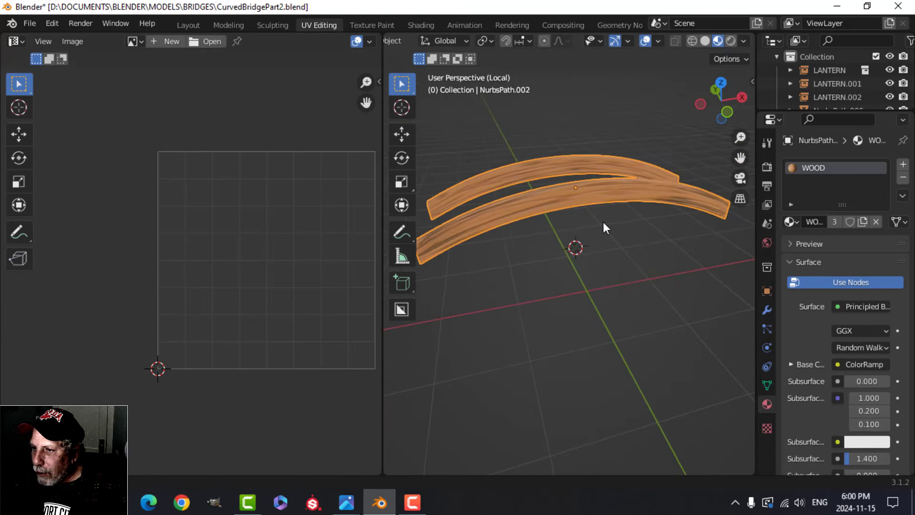
- Scale the board's UV islands up to roughly twice their size, return to the Layout workspace and deselect everything
{"action": "key", "text": "Tab"}
{"action": "key", "text": "s"}
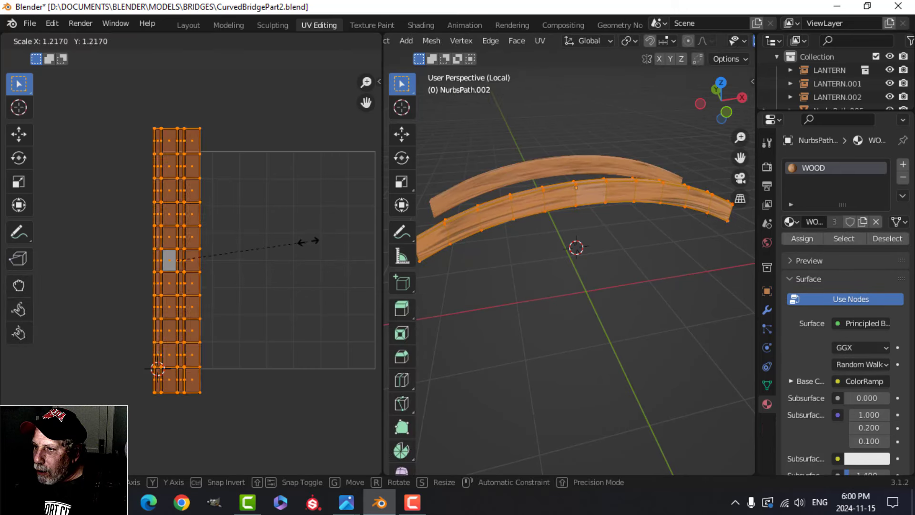
{"action": "left_click", "coordinate": [374, 219]}
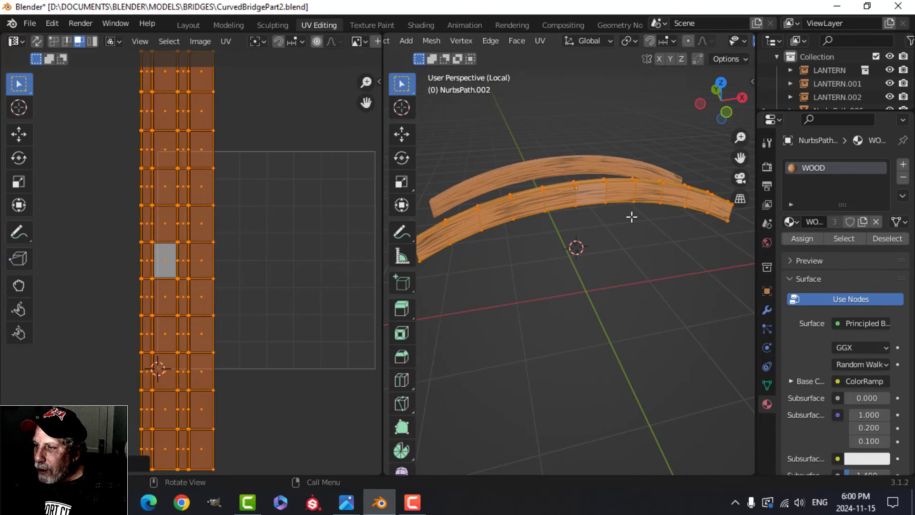
{"action": "key", "text": "Tab"}
{"action": "middle_click_drag", "start_coordinate": [593, 225], "coordinate": [650, 230]}
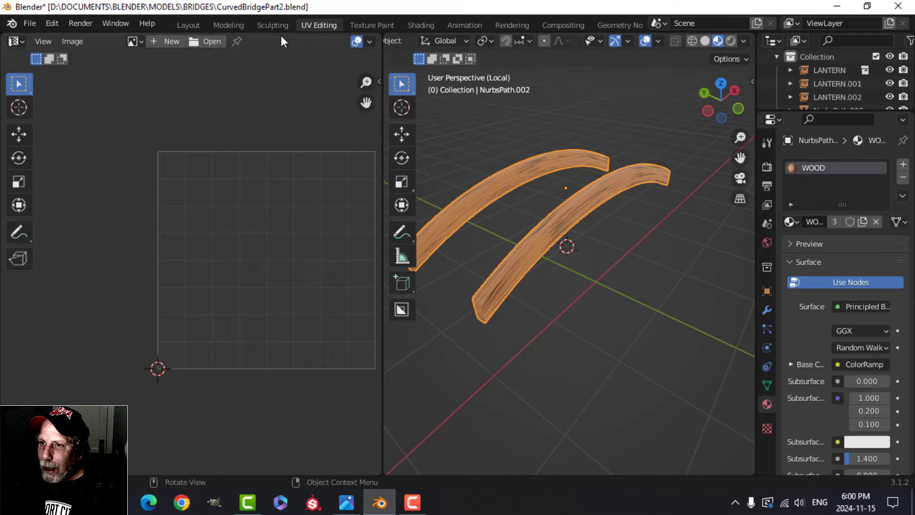
{"action": "key", "text": "Tab"}
{"action": "left_click", "coordinate": [189, 25]}
{"action": "key", "text": "alt+a"}
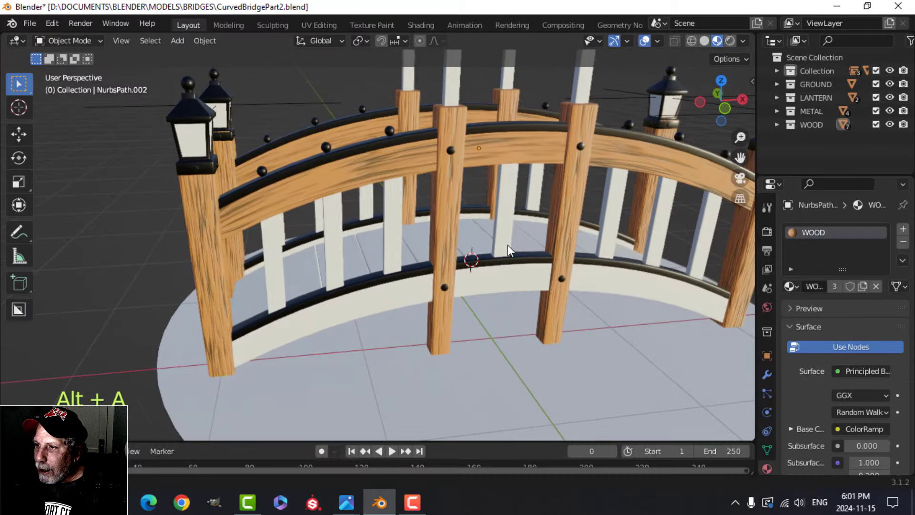
- Select the lower curved side board with all its geometry in Edit Mode, and isolate it in the UV Editing workspace
{"action": "scroll", "coordinate": [507, 243], "scroll_direction": "up", "scroll_amount": 1}
{"action": "scroll", "coordinate": [508, 242], "scroll_direction": "down", "scroll_amount": 2}
{"action": "middle_click_drag", "start_coordinate": [555, 226], "coordinate": [473, 246], "text": "shift"}
{"action": "middle_click_drag", "start_coordinate": [478, 246], "coordinate": [476, 216]}
{"action": "scroll", "coordinate": [515, 237], "scroll_direction": "down", "scroll_amount": 2}
{"action": "middle_click_drag", "start_coordinate": [436, 257], "coordinate": [445, 258]}
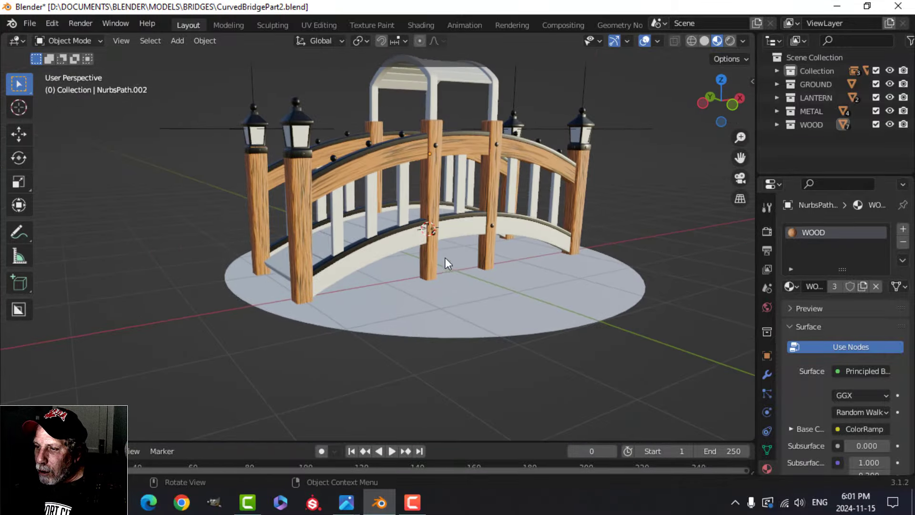
{"action": "left_click", "coordinate": [402, 244]}
{"action": "scroll", "coordinate": [462, 268], "scroll_direction": "up", "scroll_amount": 3}
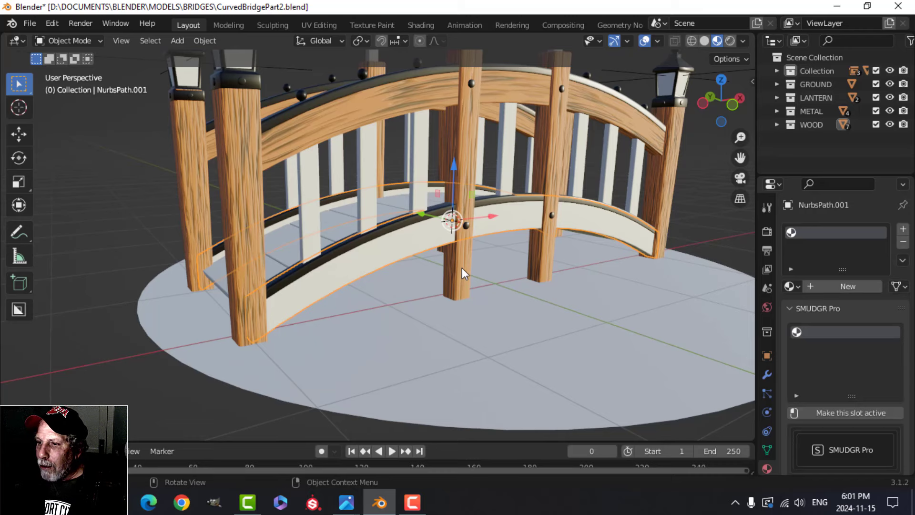
{"action": "key", "text": "Tab"}
{"action": "key", "text": "a"}
{"action": "left_click", "coordinate": [318, 25]}
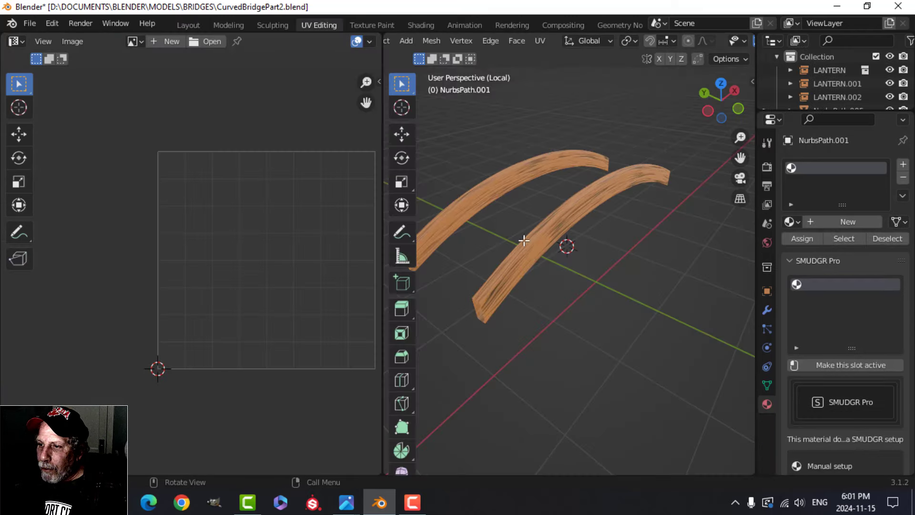
{"action": "key", "text": "KP_Divide"}
{"action": "key", "text": "KP_Divide"}
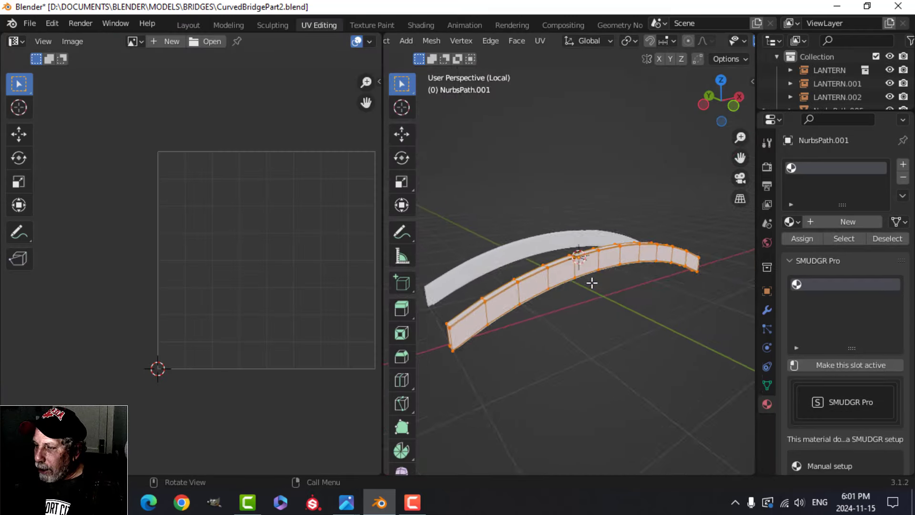
- Try a plain Unwrap on the isolated curved board
{"action": "scroll", "coordinate": [592, 286], "scroll_direction": "up", "scroll_amount": 1}
{"action": "mouse_move", "coordinate": [594, 294]}
{"action": "middle_mouse_down"}
{"action": "mouse_move", "coordinate": [603, 304]}
{"action": "mouse_move", "coordinate": [607, 294]}
{"action": "middle_mouse_up"}
{"action": "key", "text": "u"}
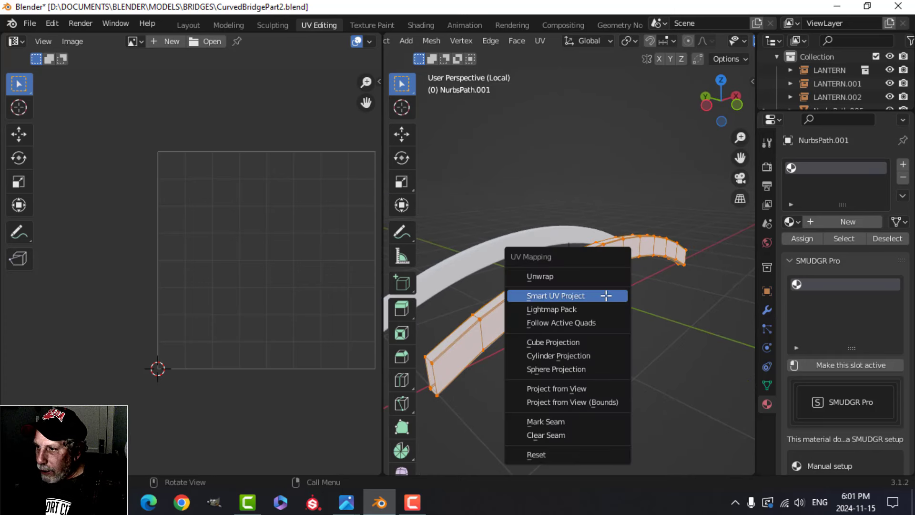
{"action": "left_click", "coordinate": [605, 296]}
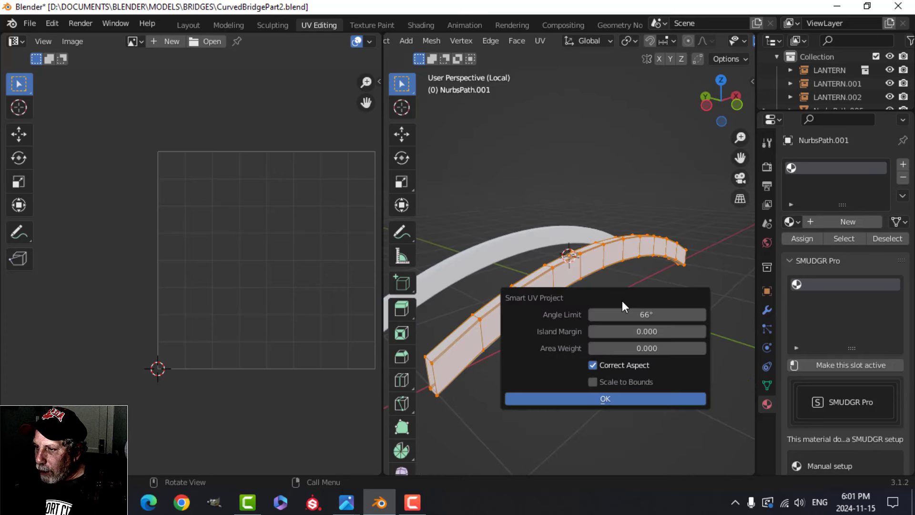
{"action": "key", "text": "Escape"}
{"action": "key", "text": "u"}
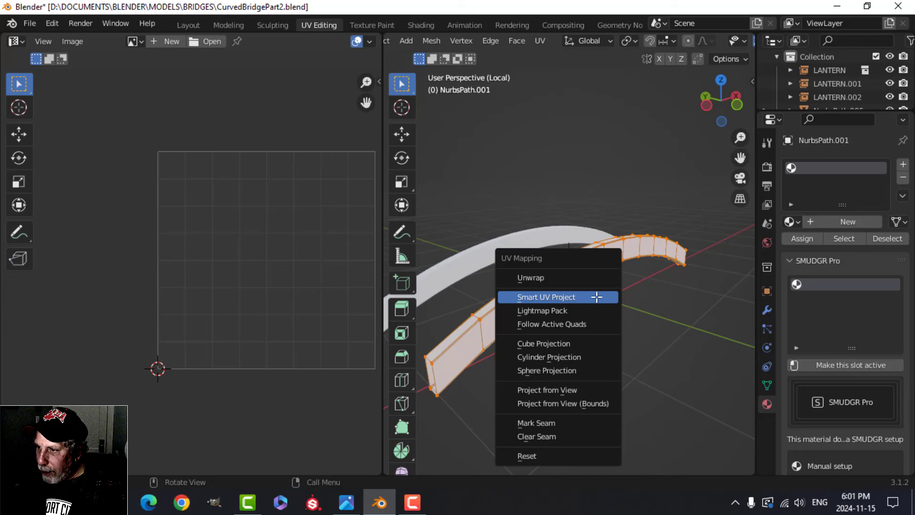
{"action": "left_click", "coordinate": [554, 276]}
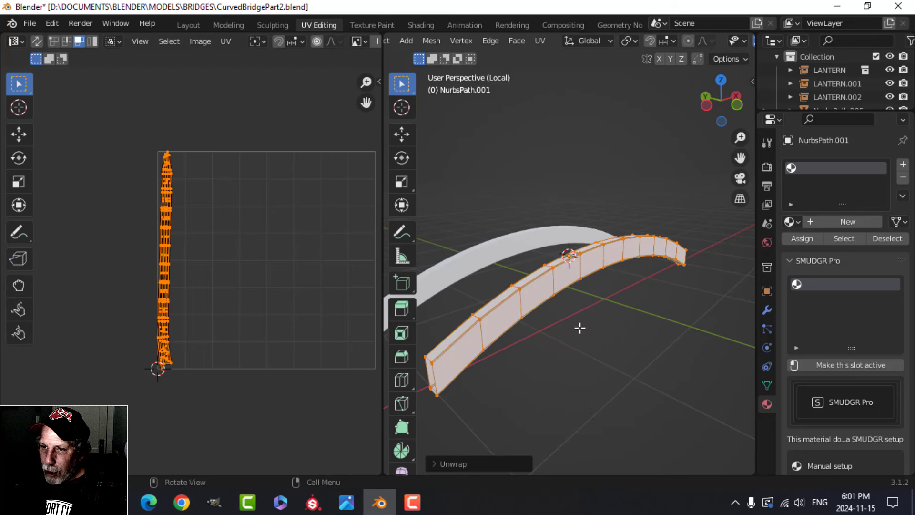
- Unwrap the board with Smart UV Project at default settings and straighten its islands with UV Squares' To Grid By Shape
{"action": "key", "text": "u"}
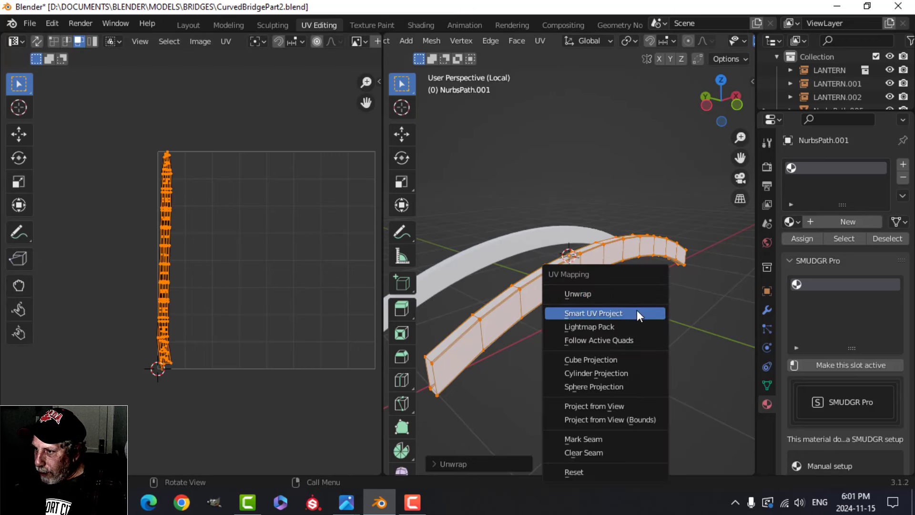
{"action": "left_click", "coordinate": [634, 312]}
{"action": "left_click", "coordinate": [668, 425]}
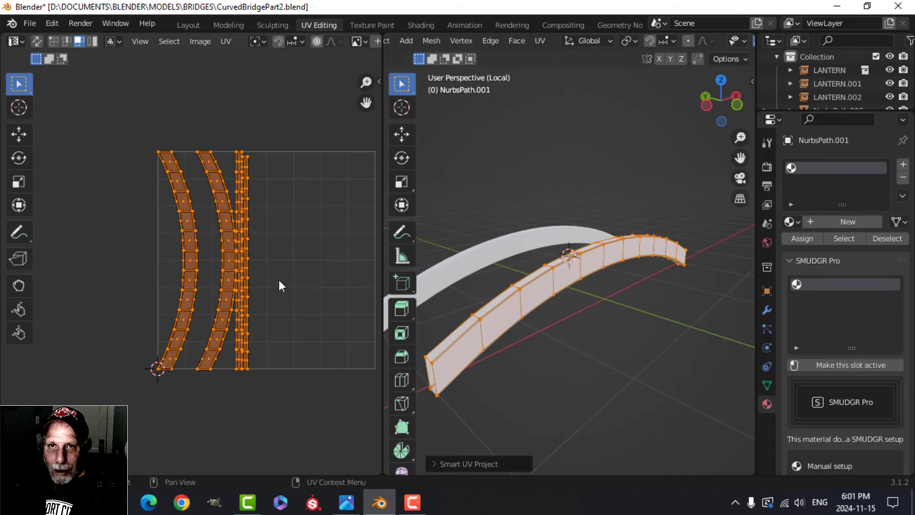
{"action": "scroll", "coordinate": [285, 240], "scroll_direction": "down", "scroll_amount": 1}
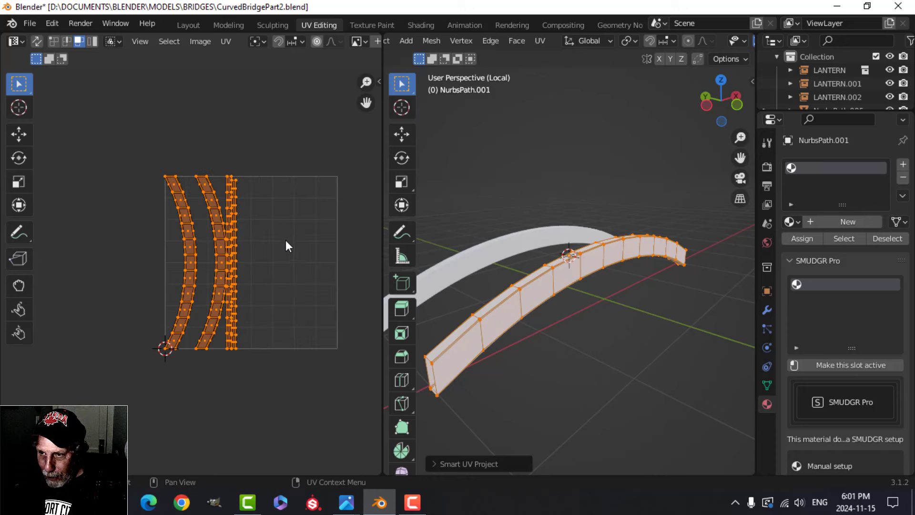
{"action": "key", "text": "n"}
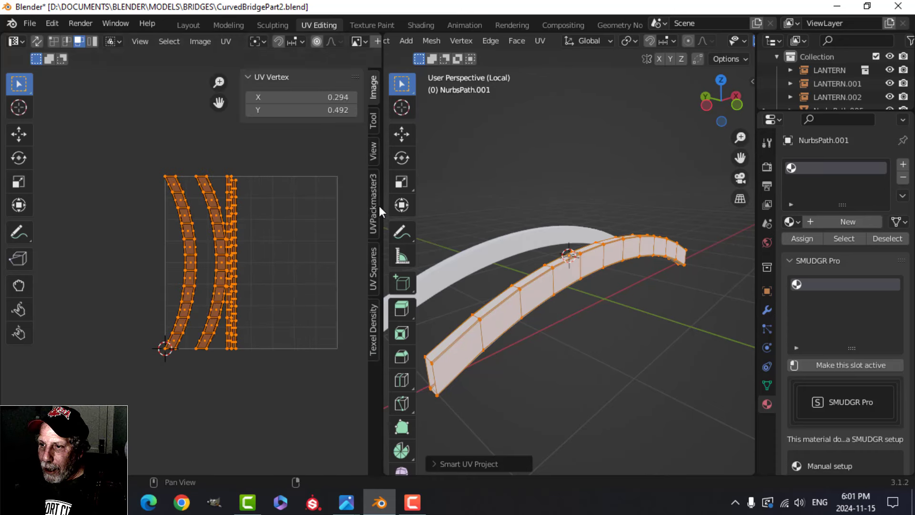
{"action": "left_click", "coordinate": [375, 273]}
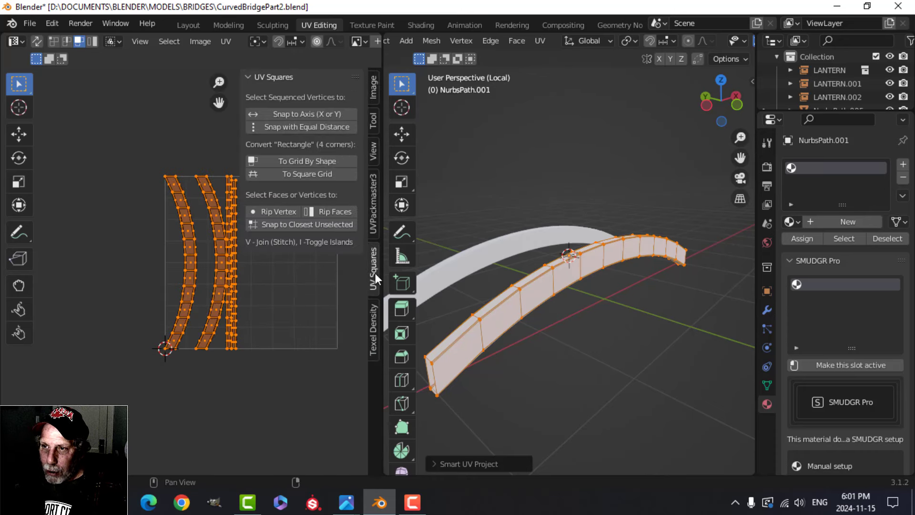
{"action": "left_click", "coordinate": [294, 162]}
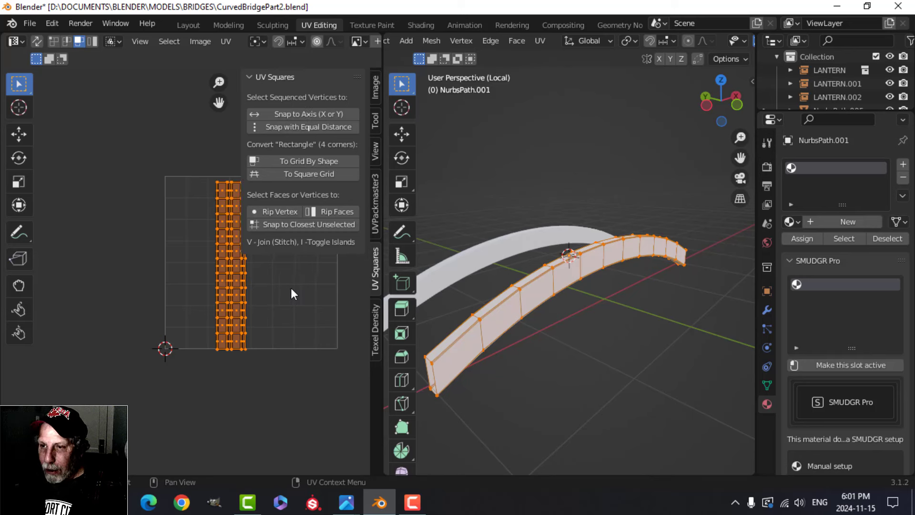
- Pack the straightened UV islands with UVPackmaster3 and assign the WOOD material to the board
{"action": "key", "text": "n"}
{"action": "key", "text": "n"}
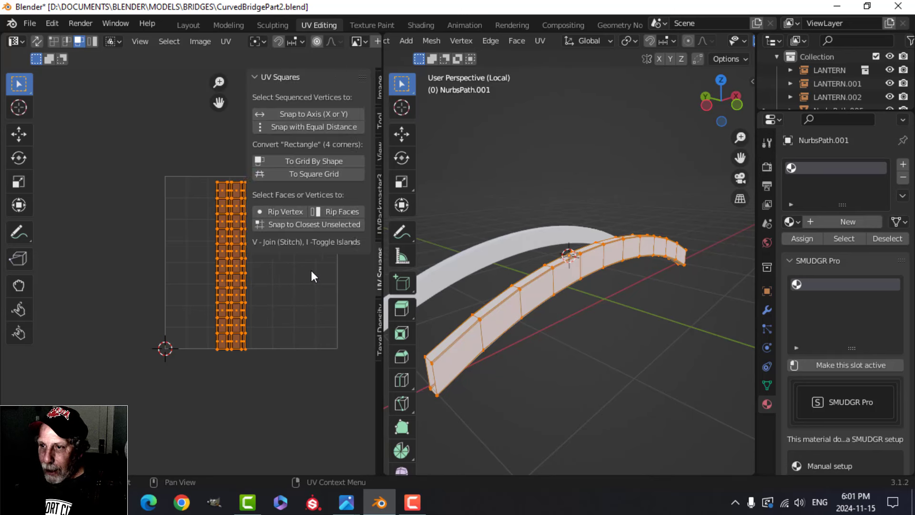
{"action": "left_click", "coordinate": [373, 202]}
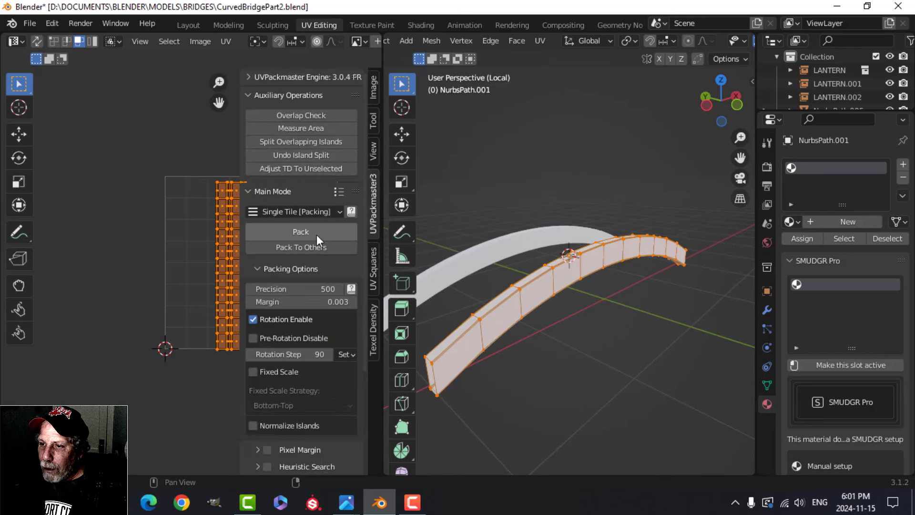
{"action": "left_click", "coordinate": [307, 232]}
{"action": "key", "text": "n"}
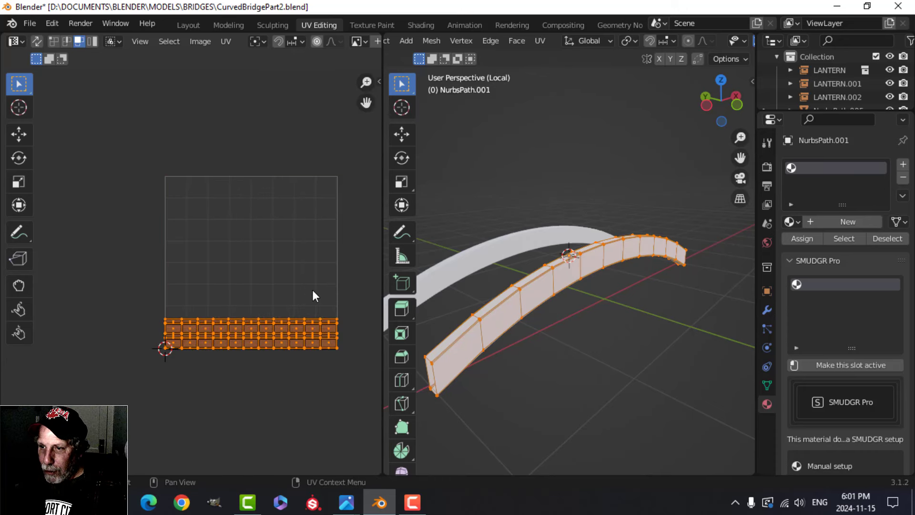
{"action": "left_click", "coordinate": [790, 225]}
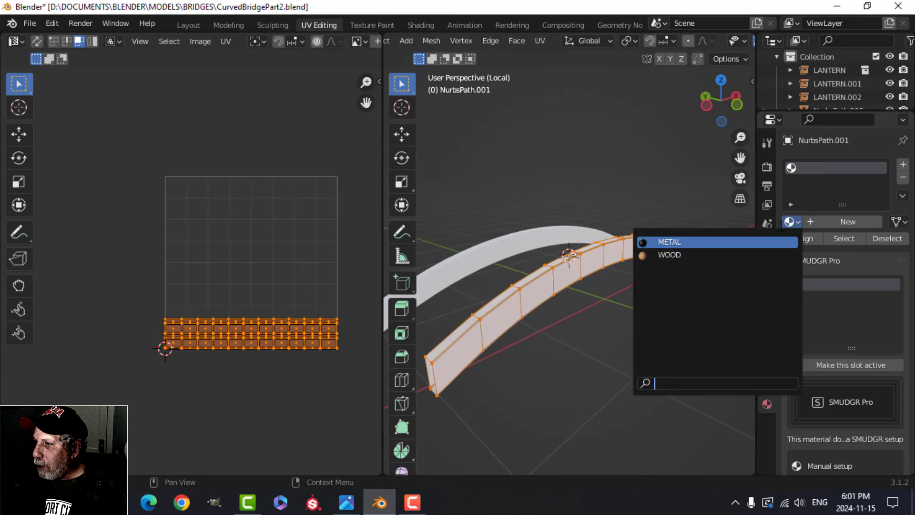
{"action": "left_click", "coordinate": [677, 255]}
{"action": "middle_click_drag", "start_coordinate": [623, 274], "coordinate": [521, 286]}
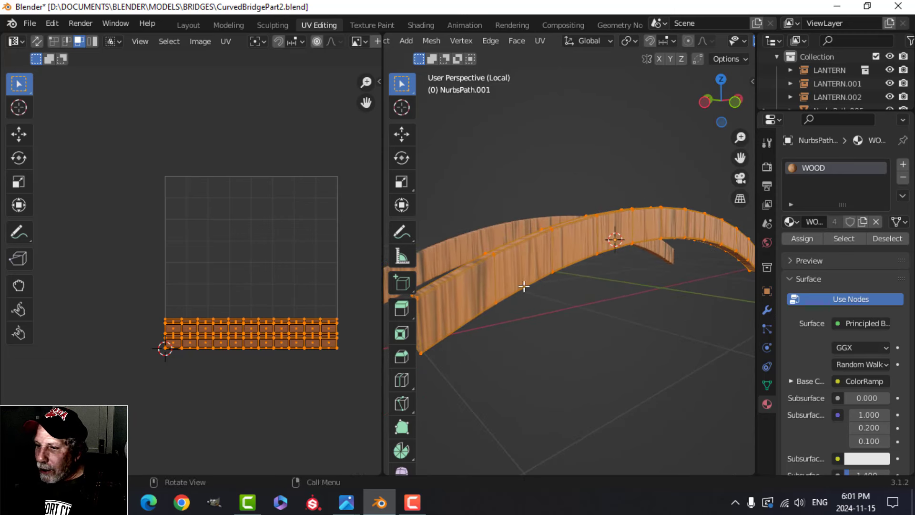
- Rotate the board's UV islands by 90°, recentre them on the UV grid and scale them up about 1.7 times
{"action": "type", "text": "r90"}
{"action": "key", "text": "Return"}
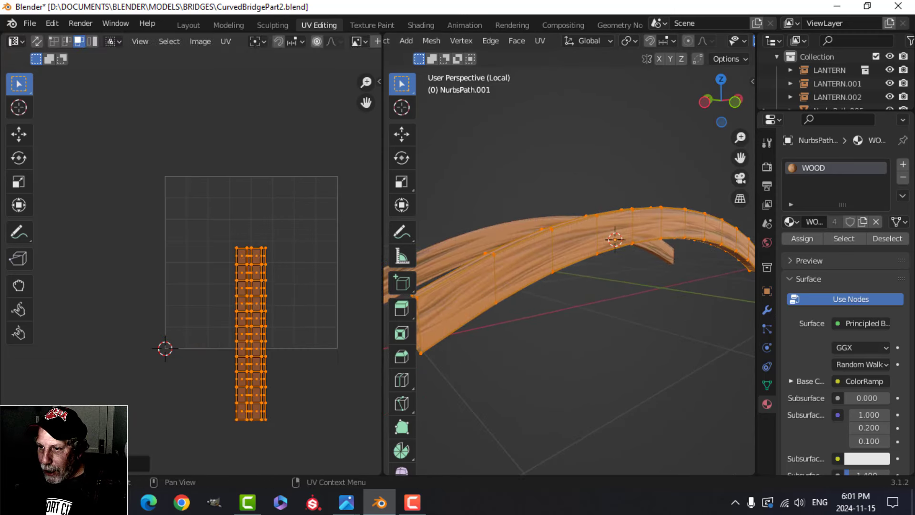
{"action": "key", "text": "g"}
{"action": "left_click", "coordinate": [241, 199]}
{"action": "key", "text": "s"}
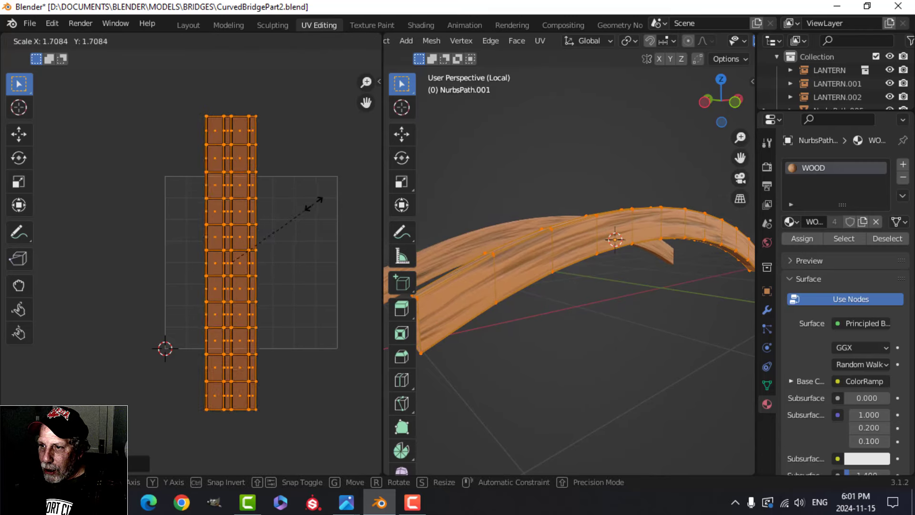
{"action": "left_click", "coordinate": [329, 200]}
- Leave Edit Mode, return to the Layout workspace and deselect everything
{"action": "key", "text": "Tab"}
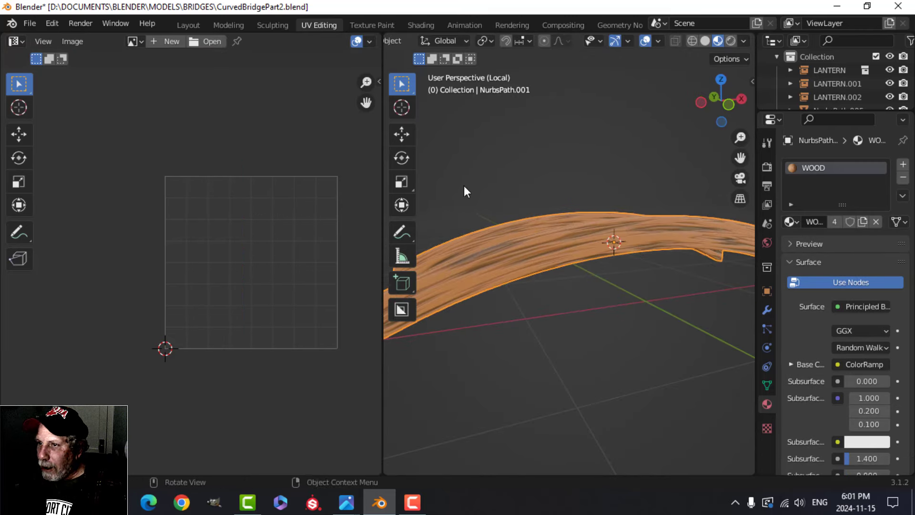
{"action": "left_click", "coordinate": [188, 25]}
{"action": "key", "text": "alt+a"}
- Examine the wood grain along the lower curved board from several distances and angles
{"action": "scroll", "coordinate": [469, 266], "scroll_direction": "up", "scroll_amount": 3}
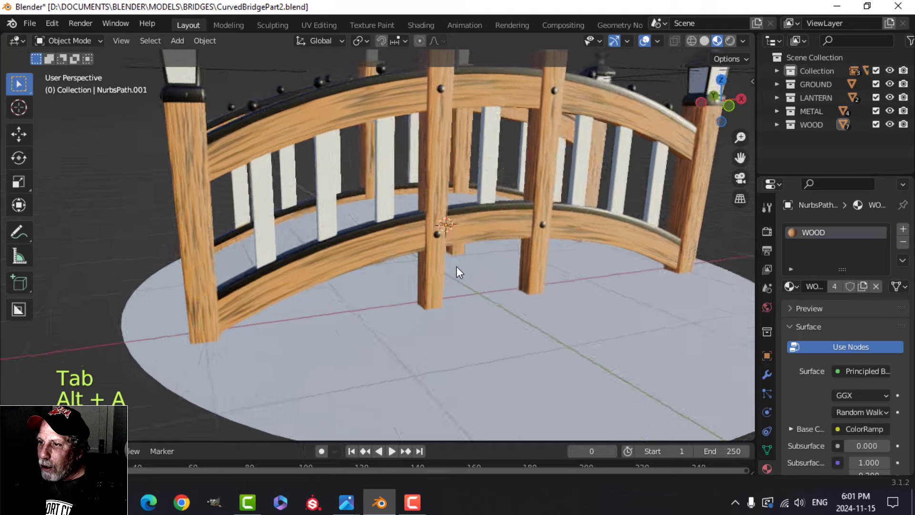
{"action": "scroll", "coordinate": [352, 231], "scroll_direction": "down", "scroll_amount": 2}
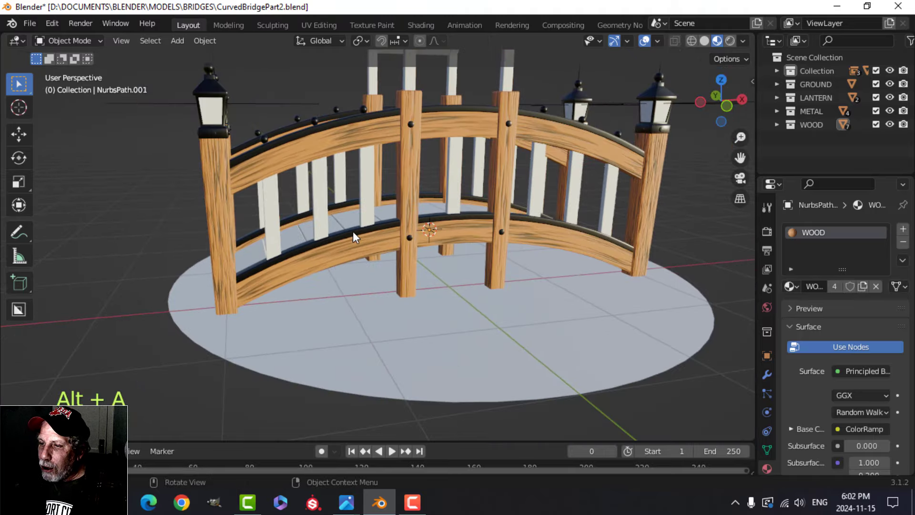
{"action": "middle_click_drag", "start_coordinate": [352, 231], "coordinate": [395, 238]}
{"action": "scroll", "coordinate": [450, 265], "scroll_direction": "up", "scroll_amount": 4}
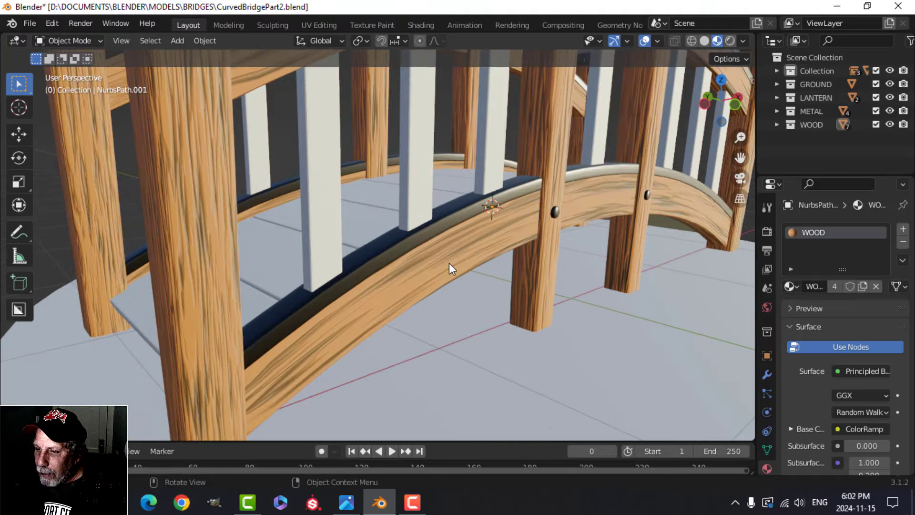
{"action": "scroll", "coordinate": [450, 265], "scroll_direction": "down", "scroll_amount": 3}
{"action": "middle_click_drag", "start_coordinate": [461, 261], "coordinate": [434, 261]}
{"action": "scroll", "coordinate": [387, 253], "scroll_direction": "down", "scroll_amount": 3}
{"action": "scroll", "coordinate": [471, 265], "scroll_direction": "up", "scroll_amount": 3}
{"action": "scroll", "coordinate": [468, 264], "scroll_direction": "down", "scroll_amount": 1}
{"action": "scroll", "coordinate": [433, 262], "scroll_direction": "up", "scroll_amount": 1}
- Select the outer balusters beside the centre posts and unwrap their whole mesh with Smart UV Project at default settings
{"action": "left_click", "coordinate": [411, 258]}
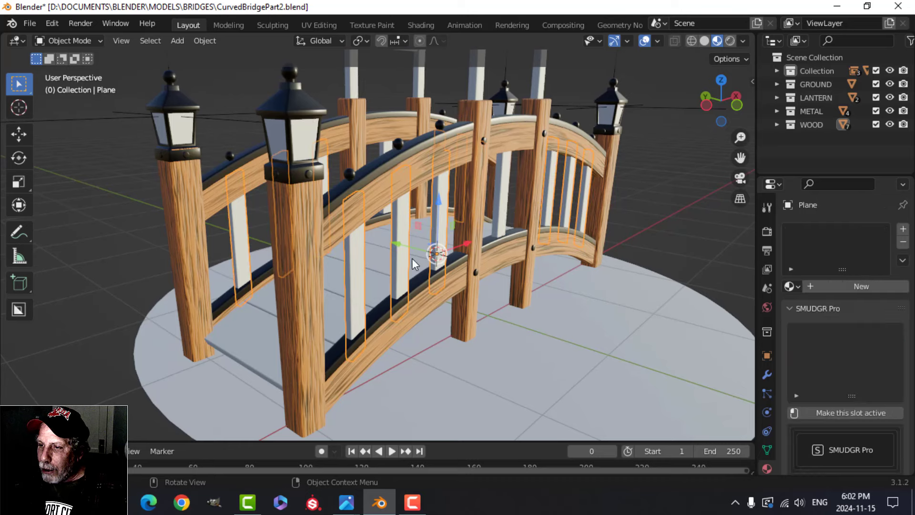
{"action": "key", "text": "Tab"}
{"action": "key", "text": "a"}
{"action": "middle_click_drag", "start_coordinate": [503, 268], "coordinate": [494, 265], "text": "shift"}
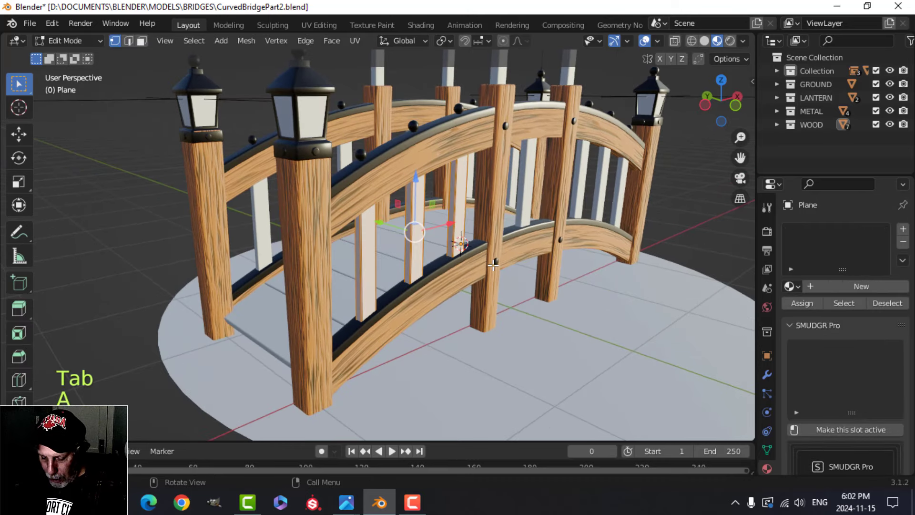
{"action": "key", "text": "u"}
{"action": "left_click", "coordinate": [494, 265]}
{"action": "left_click", "coordinate": [536, 373]}
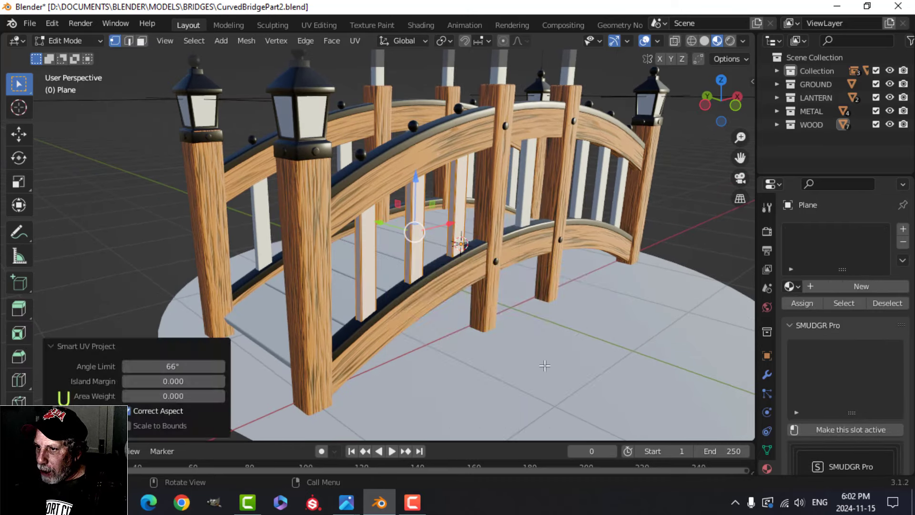
- Assign the WOOD material to the outer balusters in Object Mode and deselect everything
{"action": "key", "text": "Tab"}
{"action": "left_click", "coordinate": [791, 286]}
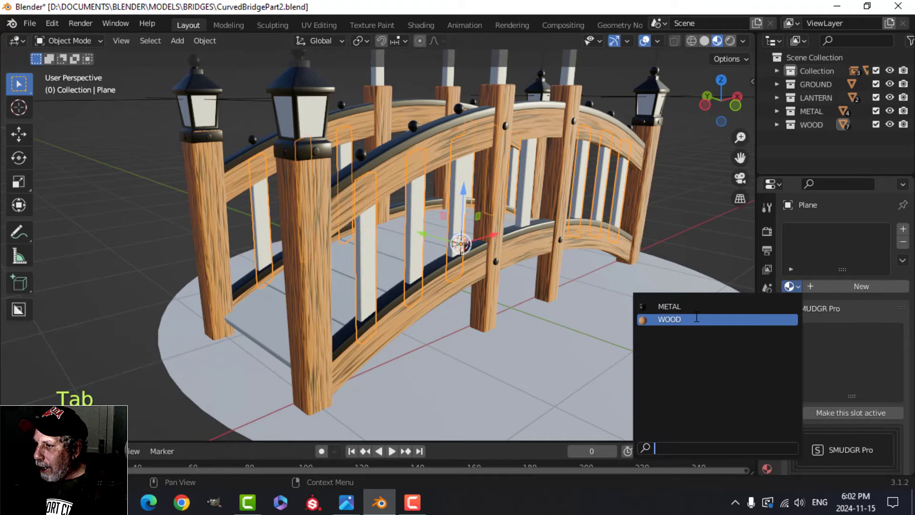
{"action": "left_click", "coordinate": [669, 319]}
{"action": "middle_click_drag", "start_coordinate": [448, 278], "coordinate": [437, 231]}
{"action": "key", "text": "alt+a"}
- Select the middle baluster between the two centre posts and unwrap its whole mesh with Smart UV Project
{"action": "left_click", "coordinate": [437, 231]}
{"action": "key", "text": "Tab"}
{"action": "key", "text": "a"}
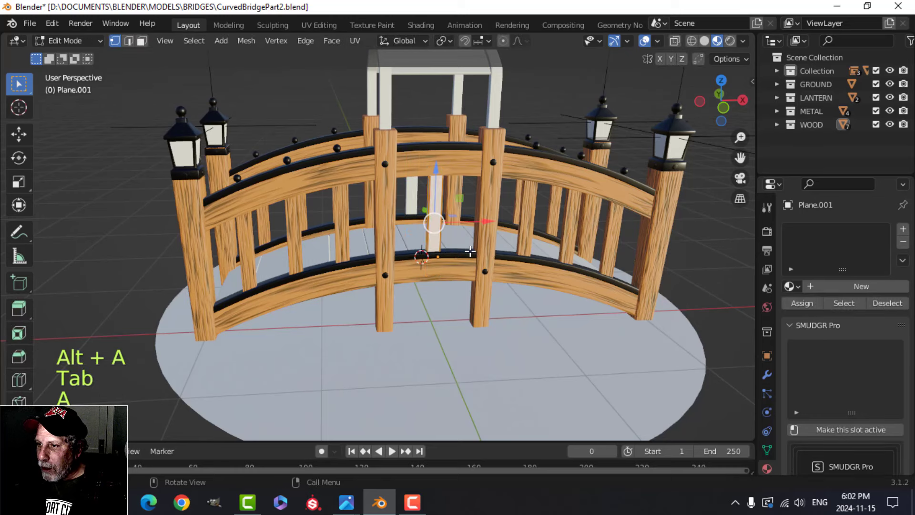
{"action": "key", "text": "u"}
{"action": "left_click", "coordinate": [470, 251]}
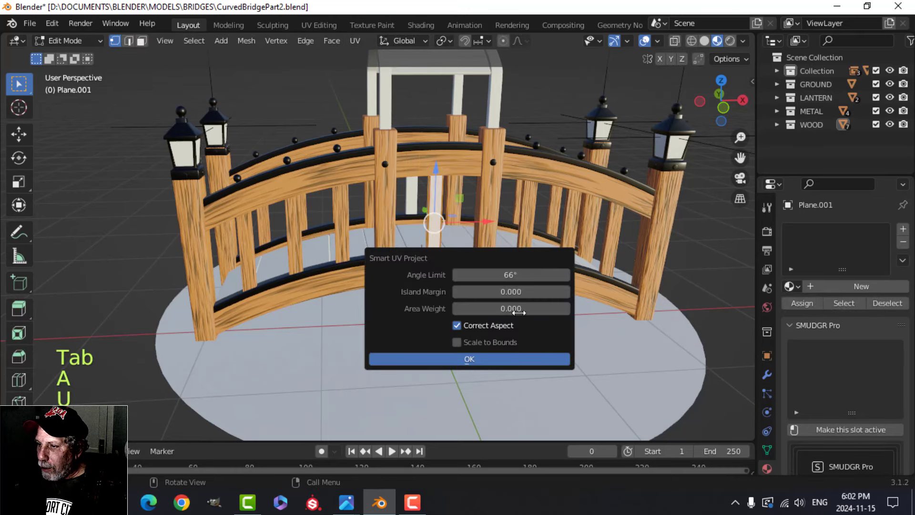
{"action": "left_click", "coordinate": [508, 360]}
- Assign the WOOD material to the middle baluster in Object Mode and deselect everything
{"action": "key", "text": "Tab"}
{"action": "left_click", "coordinate": [789, 286]}
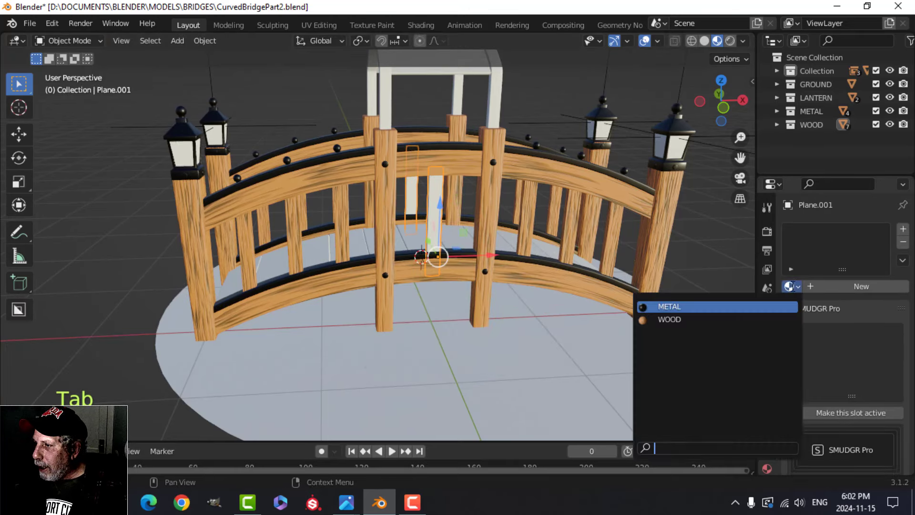
{"action": "left_click", "coordinate": [669, 320]}
{"action": "key", "text": "alt+a"}
- Select the curved deck planks and unwrap their whole mesh with Smart UV Project at default settings
{"action": "middle_click_drag", "start_coordinate": [488, 197], "coordinate": [423, 169]}
{"action": "left_click", "coordinate": [424, 168]}
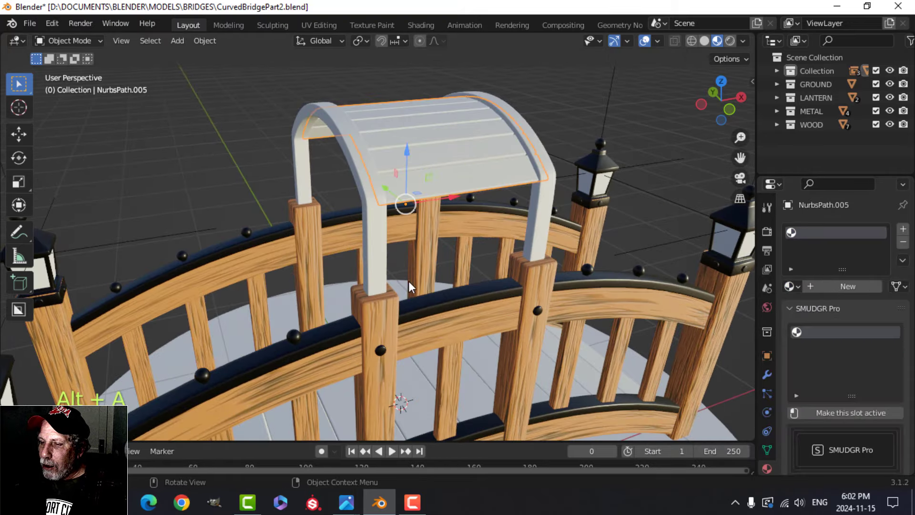
{"action": "middle_click_drag", "start_coordinate": [408, 281], "coordinate": [462, 267]}
{"action": "left_click", "coordinate": [434, 330]}
{"action": "middle_click_drag", "start_coordinate": [434, 331], "coordinate": [453, 275], "text": "shift"}
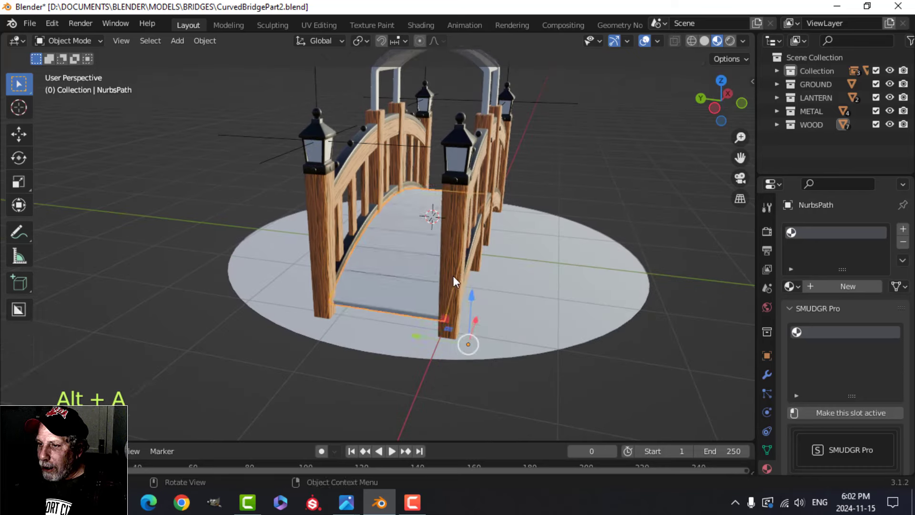
{"action": "key", "text": "Tab"}
{"action": "key", "text": "a"}
{"action": "key", "text": "u"}
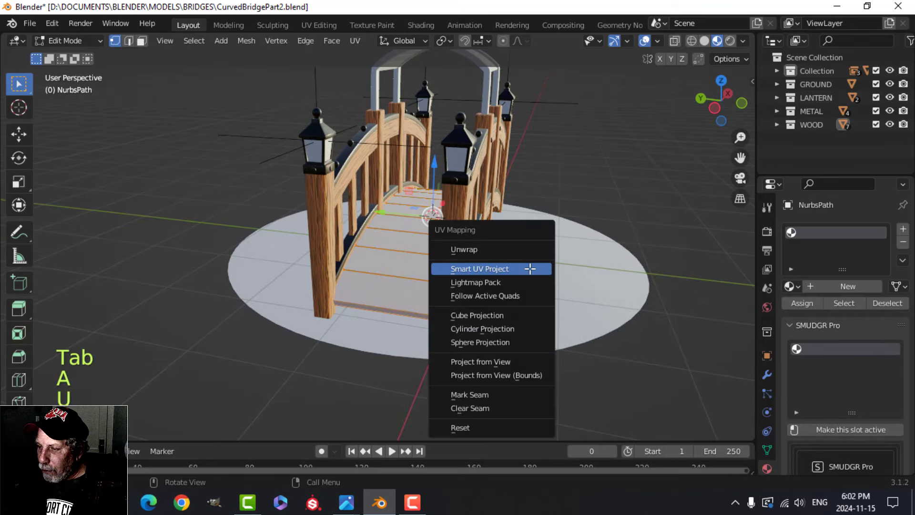
{"action": "left_click", "coordinate": [530, 269]}
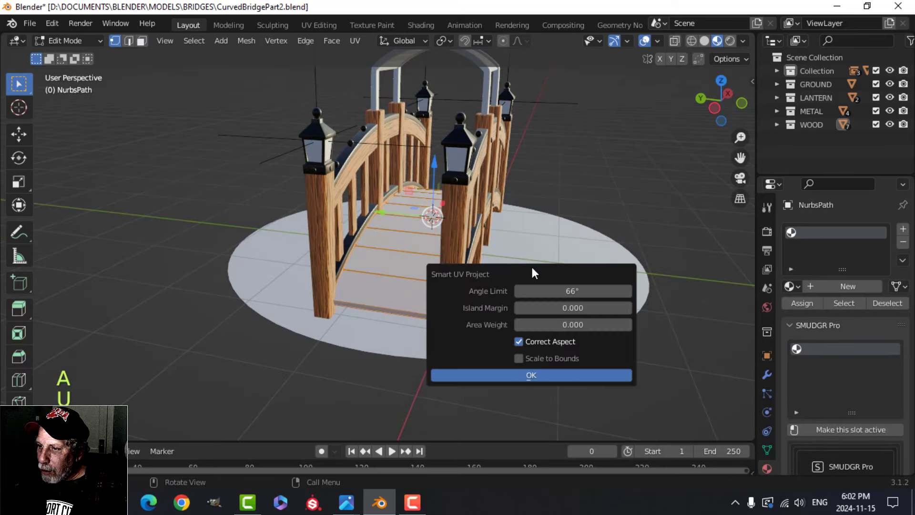
{"action": "left_click", "coordinate": [551, 376]}
- Assign the WOOD material to the deck planks, return to Object Mode and deselect everything
{"action": "left_click", "coordinate": [792, 287]}
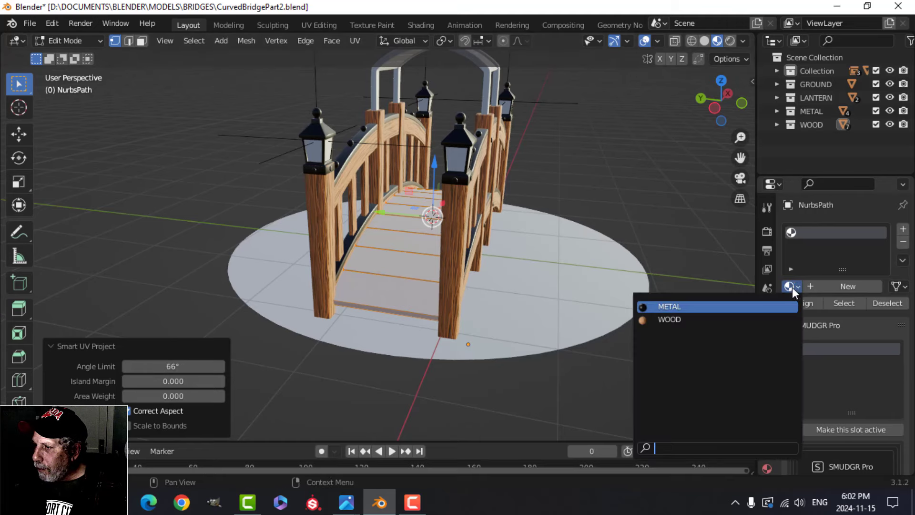
{"action": "left_click", "coordinate": [722, 319]}
{"action": "key", "text": "Tab"}
{"action": "middle_click_drag", "start_coordinate": [535, 273], "coordinate": [532, 290]}
{"action": "scroll", "coordinate": [531, 290], "scroll_direction": "up", "scroll_amount": 4}
{"action": "key", "text": "alt+a"}
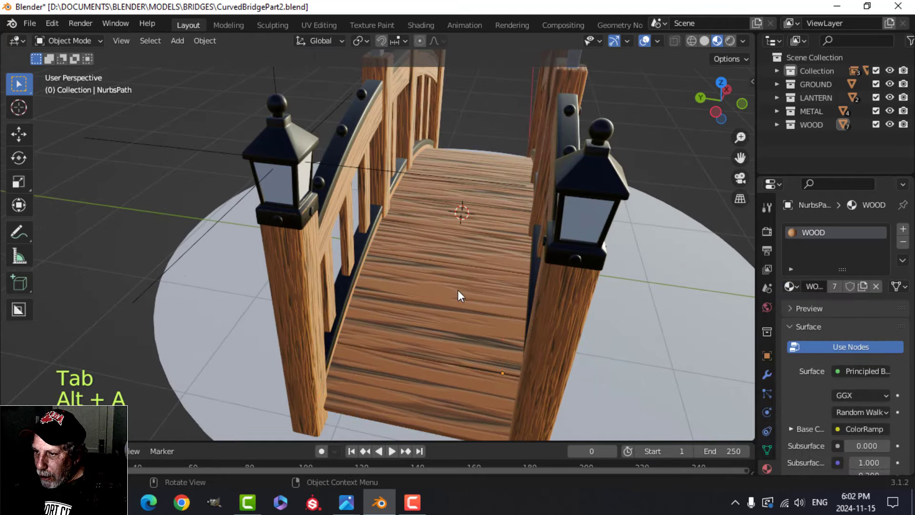
- Select the curved roof planks over the bridge's centre and unwrap their whole mesh with Smart UV Project at default settings
{"action": "scroll", "coordinate": [626, 281], "scroll_direction": "down", "scroll_amount": 3}
{"action": "middle_click_drag", "start_coordinate": [625, 281], "coordinate": [450, 249]}
{"action": "mouse_move", "coordinate": [450, 249]}
{"action": "middle_mouse_down"}
{"action": "mouse_move", "coordinate": [391, 262]}
{"action": "mouse_move", "coordinate": [538, 273]}
{"action": "mouse_move", "coordinate": [424, 282]}
{"action": "mouse_move", "coordinate": [471, 273]}
{"action": "mouse_move", "coordinate": [447, 279]}
{"action": "mouse_move", "coordinate": [443, 268]}
{"action": "mouse_move", "coordinate": [446, 279]}
{"action": "mouse_move", "coordinate": [473, 264]}
{"action": "mouse_move", "coordinate": [459, 252]}
{"action": "middle_mouse_up"}
{"action": "scroll", "coordinate": [396, 269], "scroll_direction": "up", "scroll_amount": 2}
{"action": "scroll", "coordinate": [381, 273], "scroll_direction": "down", "scroll_amount": 3}
{"action": "scroll", "coordinate": [452, 210], "scroll_direction": "up", "scroll_amount": 2}
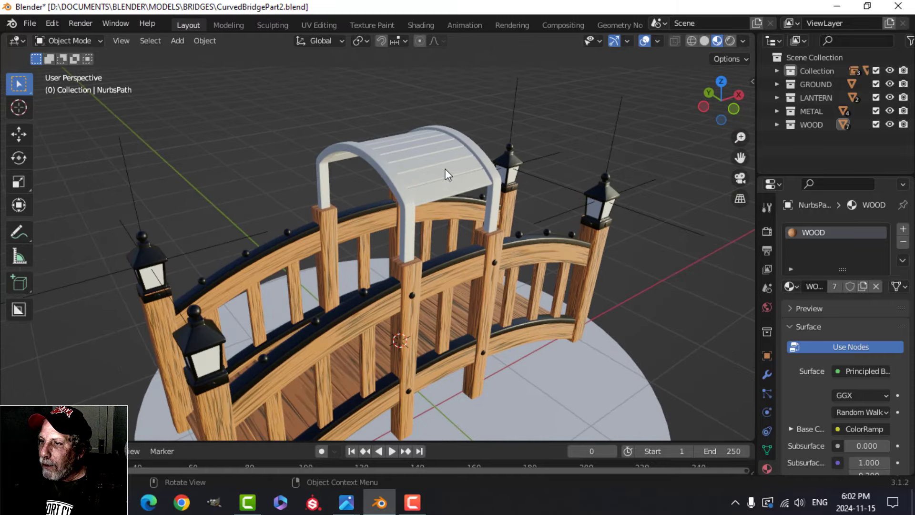
{"action": "left_click", "coordinate": [445, 169]}
{"action": "key", "text": "Tab"}
{"action": "key", "text": "a"}
{"action": "key", "text": "u"}
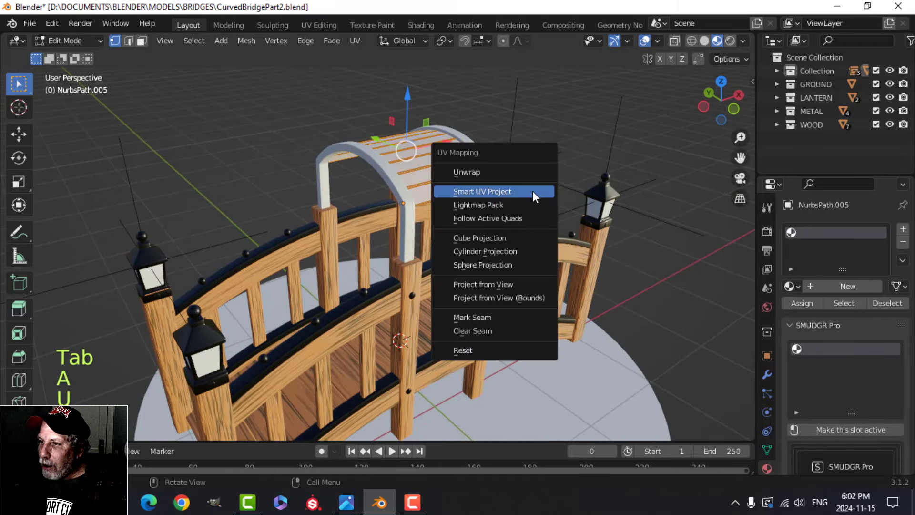
{"action": "left_click", "coordinate": [534, 193]}
{"action": "left_click", "coordinate": [572, 301]}
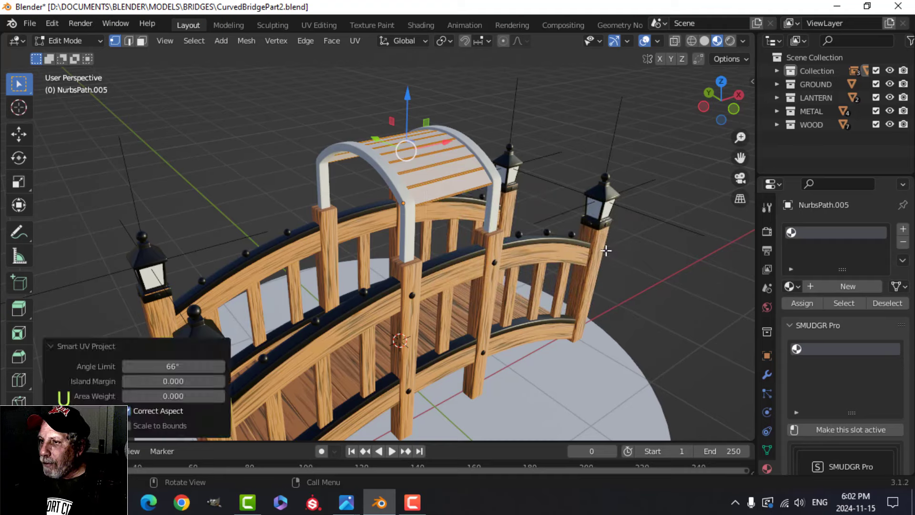
- Assign the WOOD material to the roof planks in Object Mode and deselect everything
{"action": "key", "text": "Tab"}
{"action": "left_click", "coordinate": [791, 286]}
{"action": "left_click", "coordinate": [664, 319]}
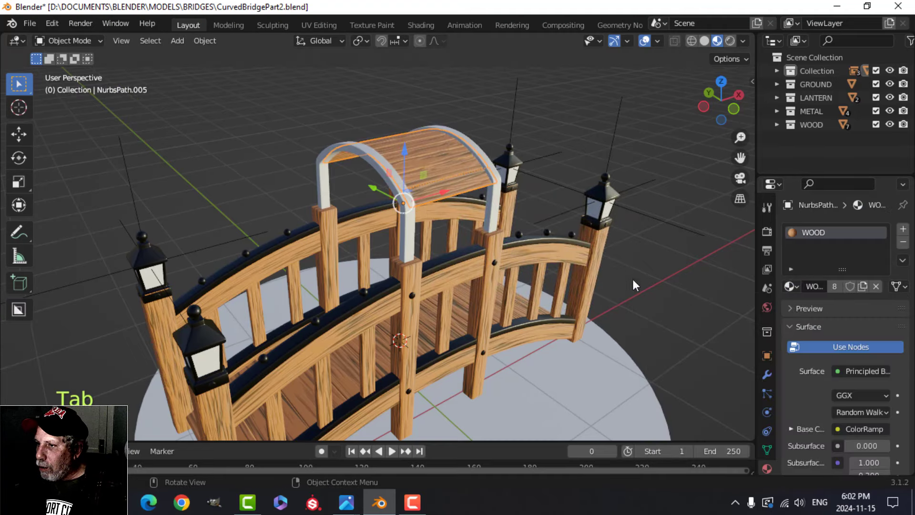
{"action": "key", "text": "alt+a"}
- Select the arched frame supporting the roof and unwrap its whole mesh with Smart UV Project at default settings
{"action": "middle_click_drag", "start_coordinate": [495, 191], "coordinate": [442, 210]}
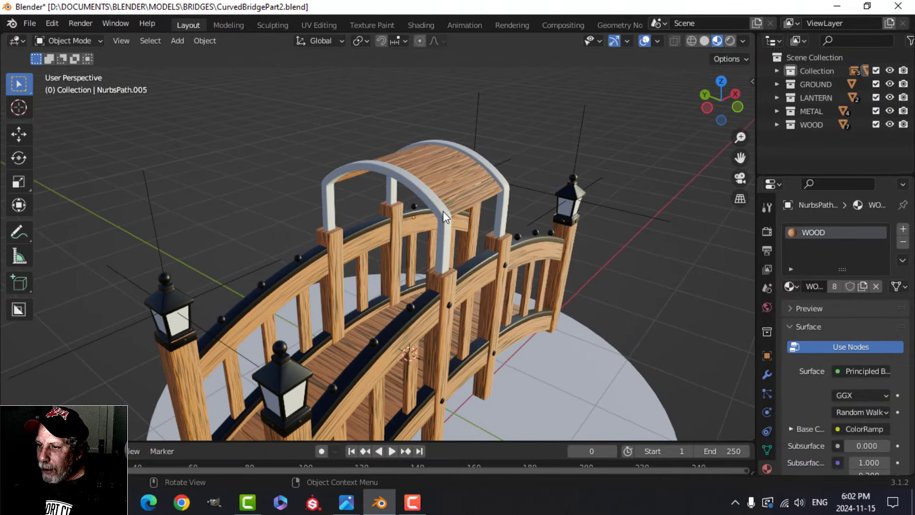
{"action": "left_click", "coordinate": [442, 211], "text": "shift"}
{"action": "key", "text": "Tab"}
{"action": "key", "text": "a"}
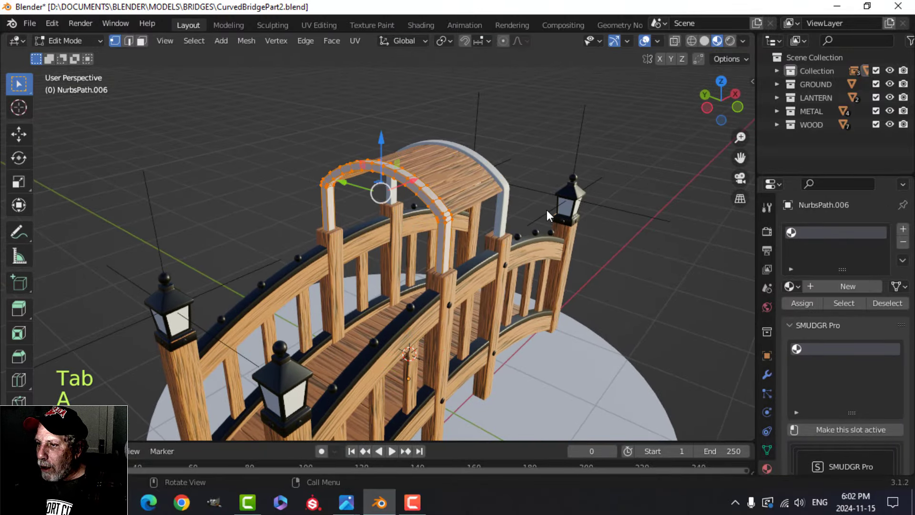
{"action": "middle_click_drag", "start_coordinate": [563, 243], "coordinate": [562, 227]}
{"action": "key", "text": "u"}
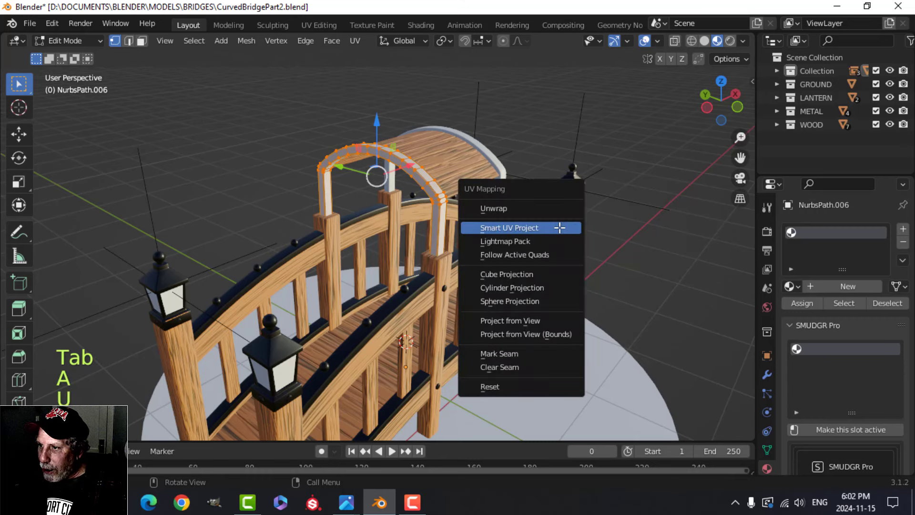
{"action": "left_click", "coordinate": [561, 229]}
{"action": "left_click", "coordinate": [590, 339]}
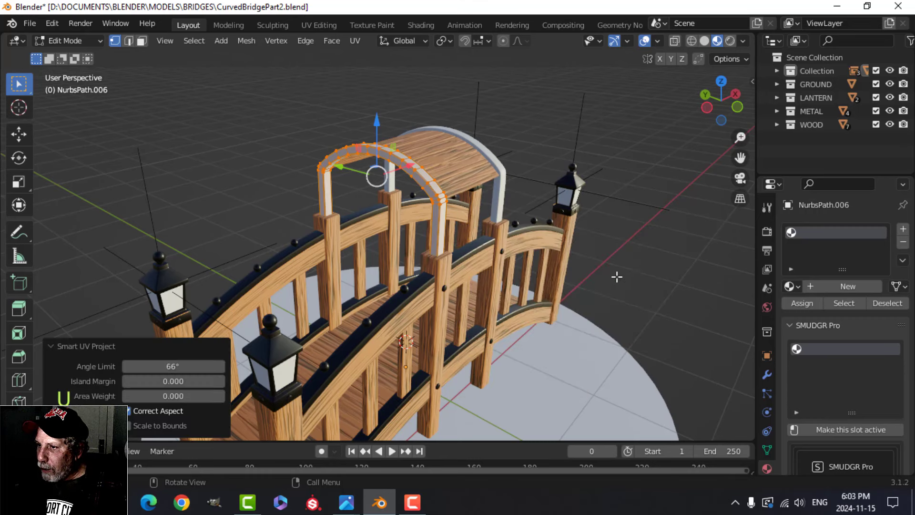
- Assign the WOOD material to the arched roof frame in Object Mode and deselect everything
{"action": "key", "text": "Tab"}
{"action": "left_click", "coordinate": [791, 286]}
{"action": "left_click", "coordinate": [677, 320]}
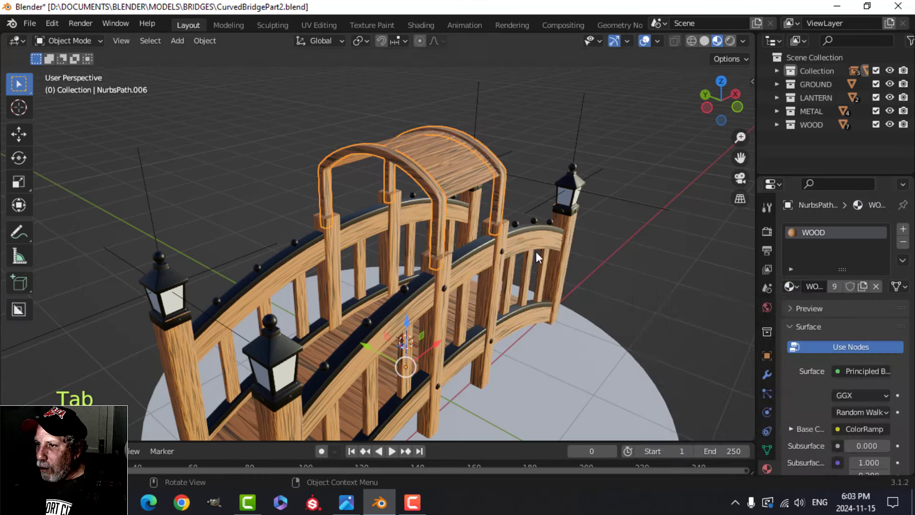
{"action": "scroll", "coordinate": [470, 225], "scroll_direction": "up", "scroll_amount": 3}
{"action": "middle_click_drag", "start_coordinate": [471, 225], "coordinate": [396, 133]}
{"action": "key", "text": "alt+a"}
{"action": "mouse_move", "coordinate": [532, 160]}
{"action": "middle_mouse_down"}
{"action": "mouse_move", "coordinate": [496, 182]}
{"action": "mouse_move", "coordinate": [353, 115]}
{"action": "middle_mouse_up"}
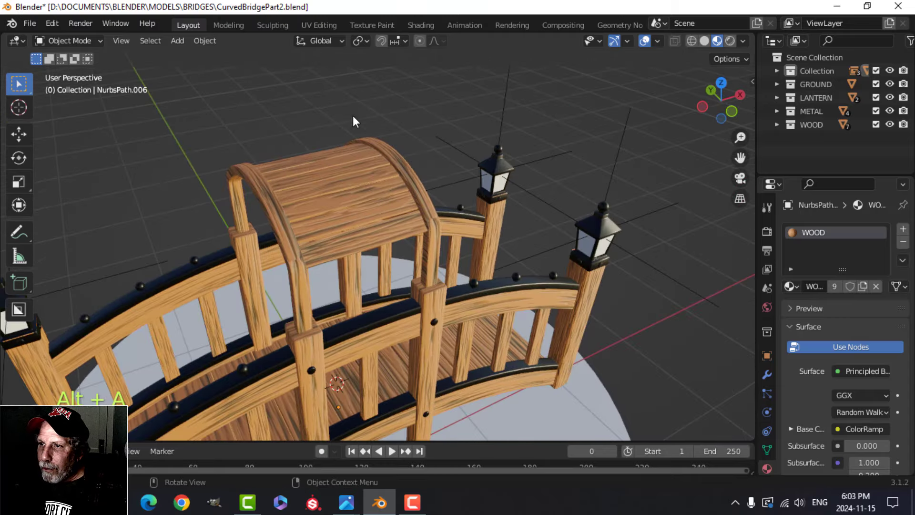
- Open the UV Editing workspace and examine how the arched roof frame's UV islands are laid out
{"action": "left_click", "coordinate": [331, 24]}
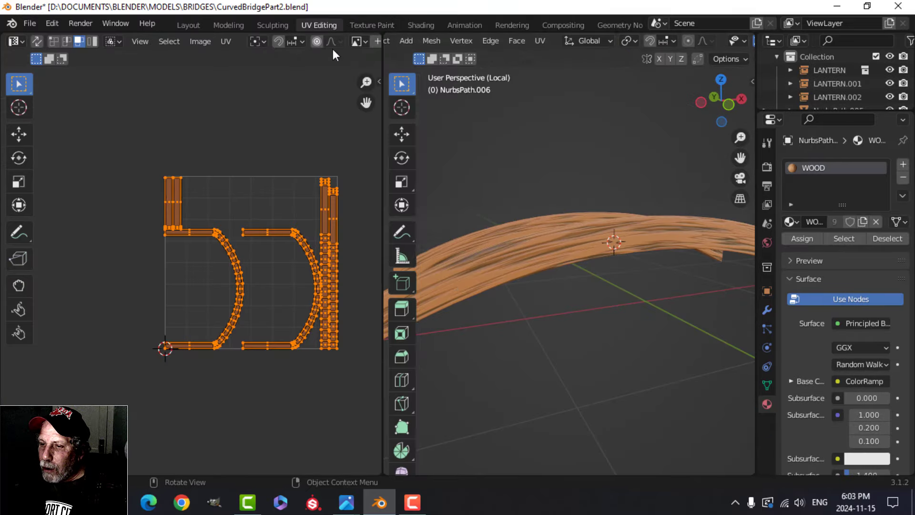
{"action": "scroll", "coordinate": [289, 311], "scroll_direction": "down", "scroll_amount": 2}
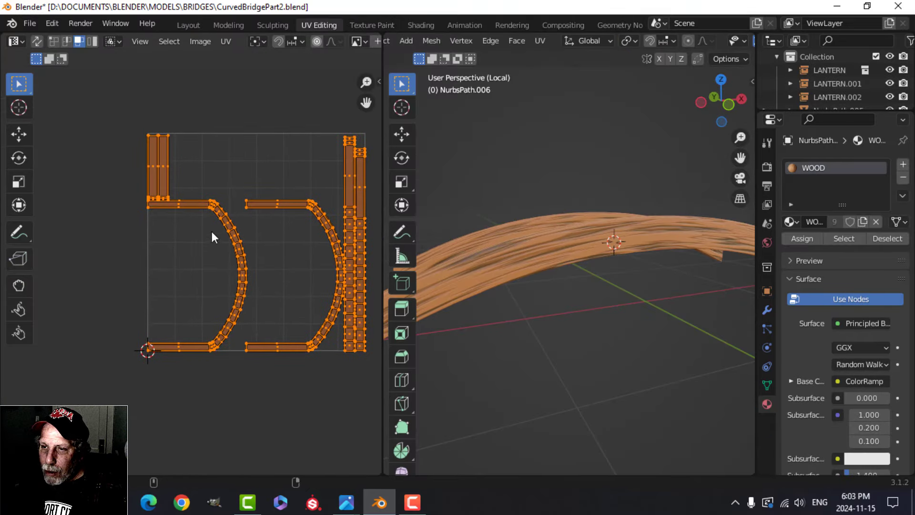
{"action": "key", "text": "alt+a"}
{"action": "scroll", "coordinate": [279, 242], "scroll_direction": "up", "scroll_amount": 5}
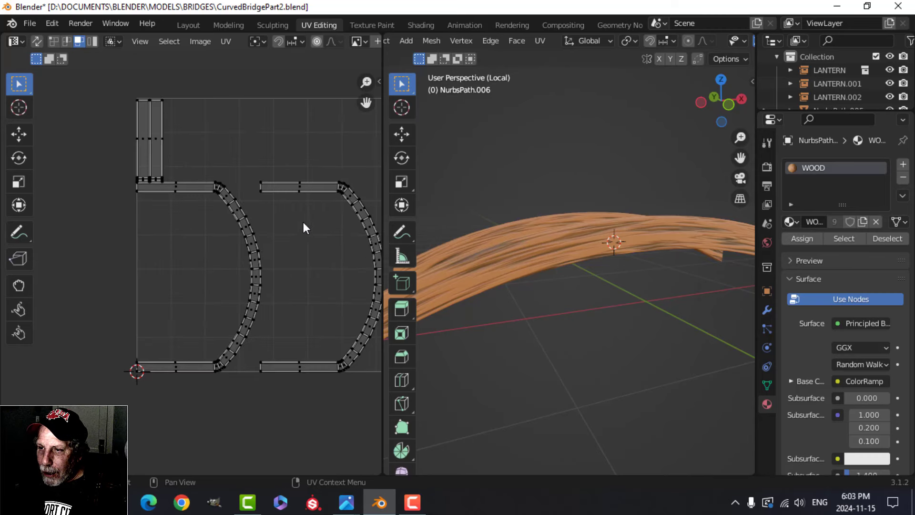
{"action": "middle_click_drag", "start_coordinate": [233, 273], "coordinate": [265, 259]}
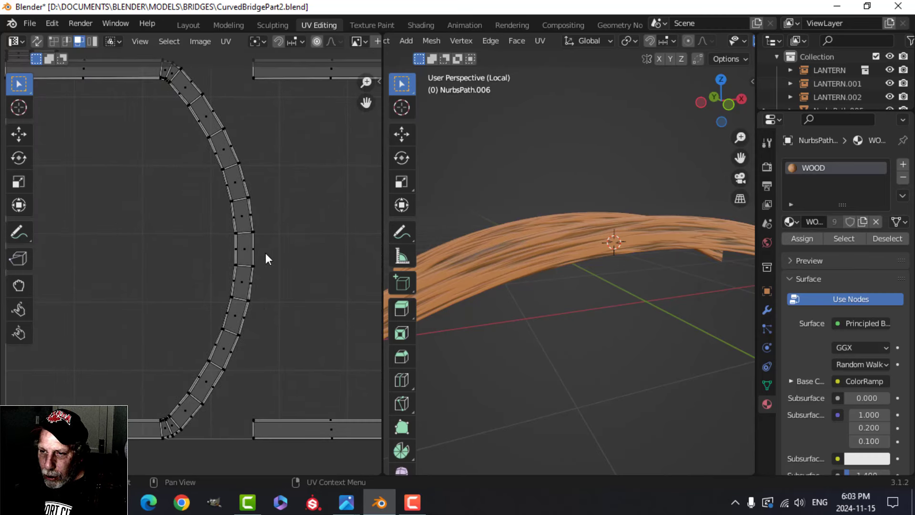
{"action": "scroll", "coordinate": [281, 245], "scroll_direction": "up", "scroll_amount": 2}
{"action": "scroll", "coordinate": [282, 247], "scroll_direction": "down", "scroll_amount": 1}
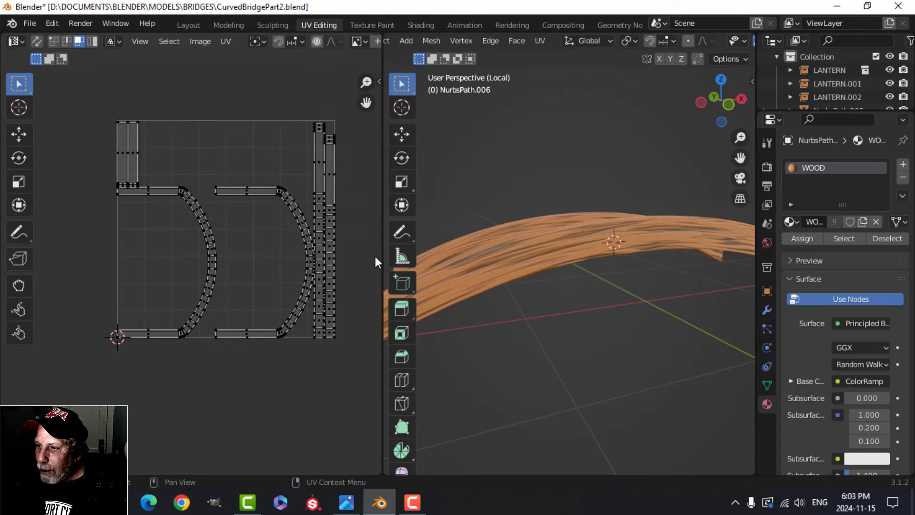
- Deselect the arch mesh and mark the long edge loop along the arch's upper corner as a seam
{"action": "scroll", "coordinate": [527, 236], "scroll_direction": "down", "scroll_amount": 3}
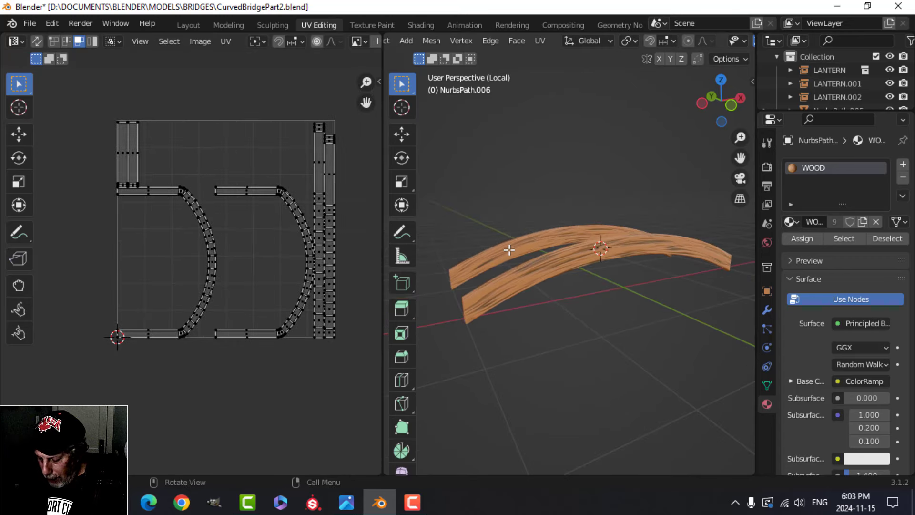
{"action": "scroll", "coordinate": [510, 248], "scroll_direction": "up", "scroll_amount": 3}
{"action": "middle_click_drag", "start_coordinate": [511, 247], "coordinate": [550, 207]}
{"action": "key", "text": "alt+a"}
{"action": "scroll", "coordinate": [564, 228], "scroll_direction": "down", "scroll_amount": 2}
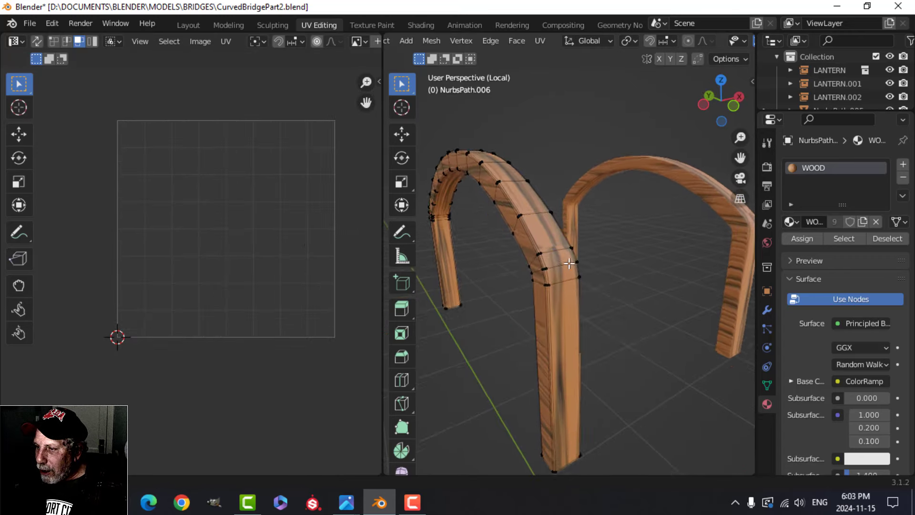
{"action": "middle_click_drag", "start_coordinate": [556, 255], "coordinate": [541, 298]}
{"action": "scroll", "coordinate": [574, 264], "scroll_direction": "up", "scroll_amount": 3}
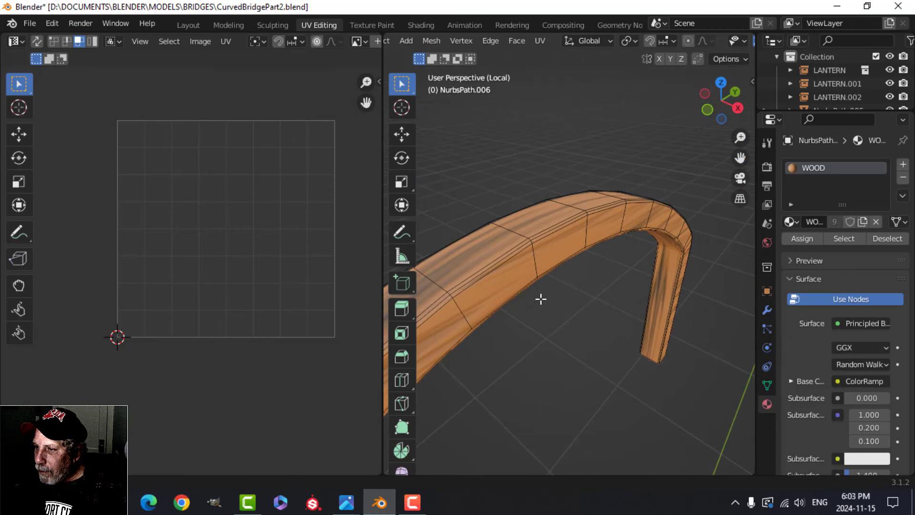
{"action": "left_click", "coordinate": [514, 252]}
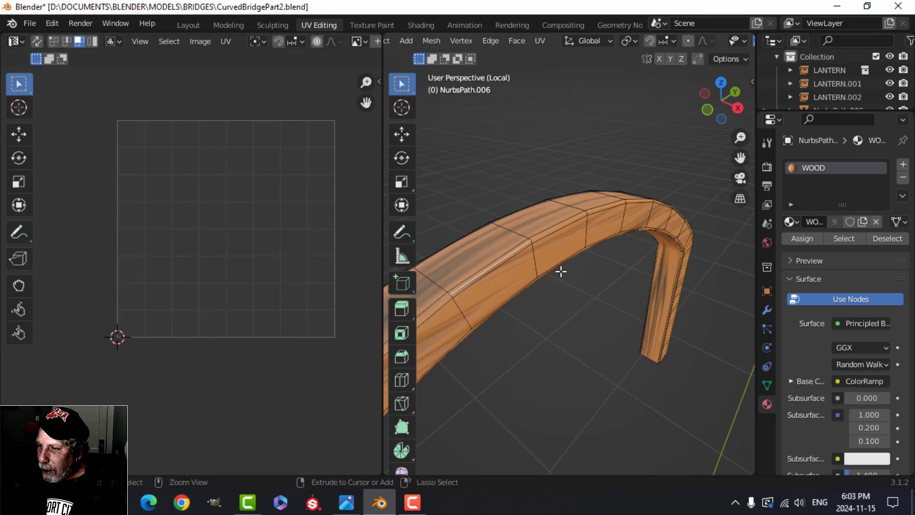
{"action": "key", "text": "ctrl+e"}
{"action": "left_click", "coordinate": [522, 353]}
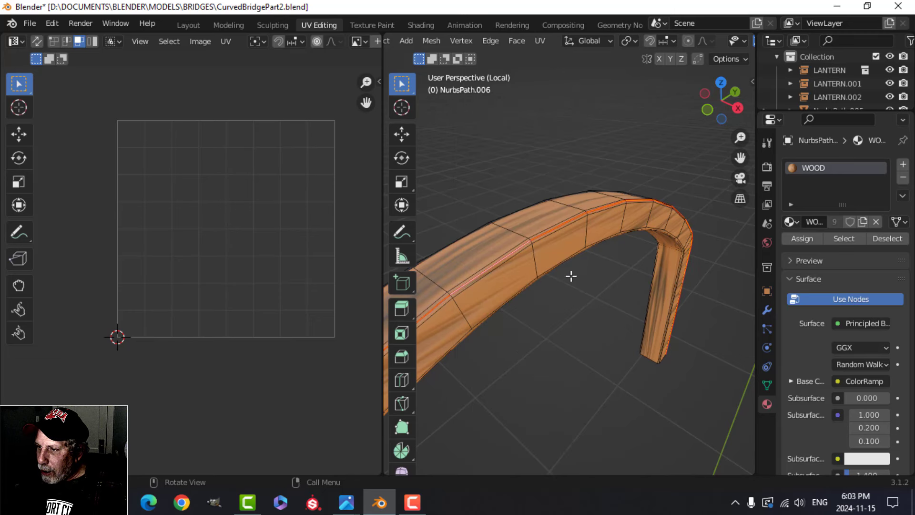
- Select the whole arch mesh and unwrap it along the marked seam with the standard Unwrap method
{"action": "key", "text": "a"}
{"action": "key", "text": "u"}
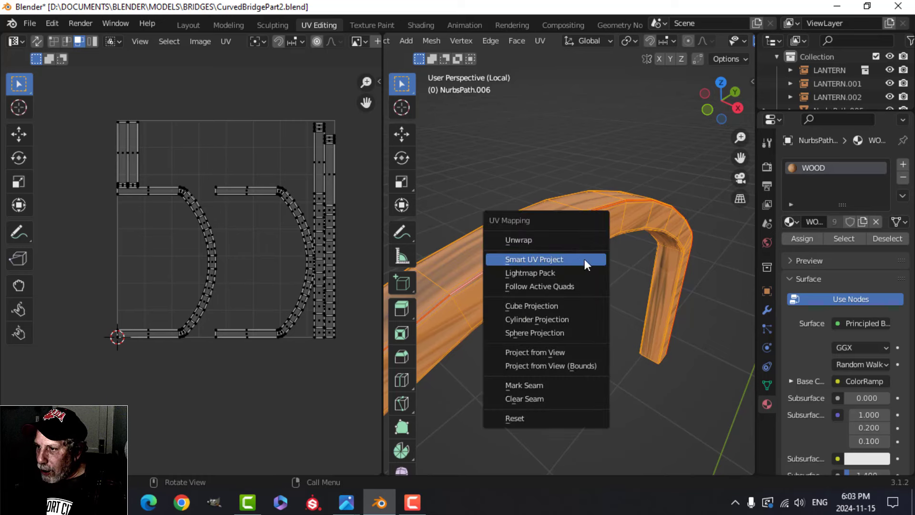
{"action": "left_click", "coordinate": [548, 239]}
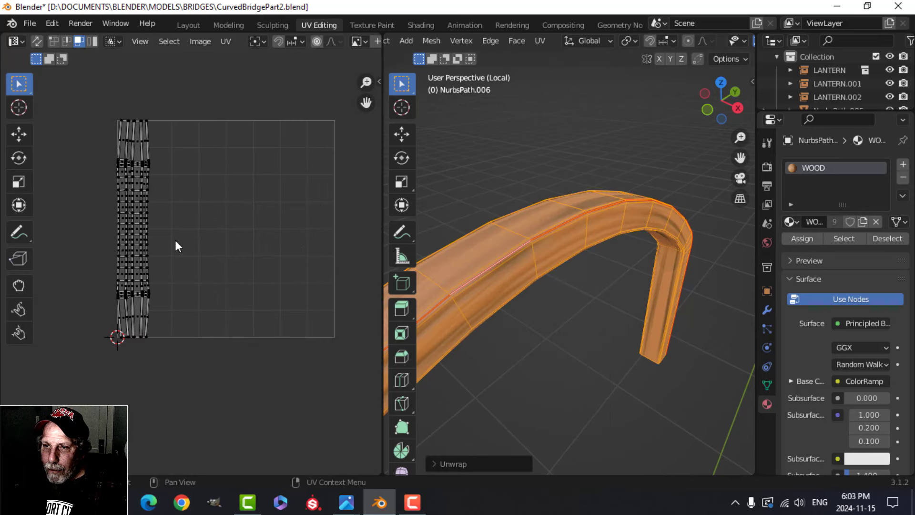
{"action": "scroll", "coordinate": [175, 240], "scroll_direction": "up", "scroll_amount": 2}
{"action": "scroll", "coordinate": [176, 241], "scroll_direction": "down", "scroll_amount": 3}
{"action": "middle_click_drag", "start_coordinate": [584, 260], "coordinate": [626, 223]}
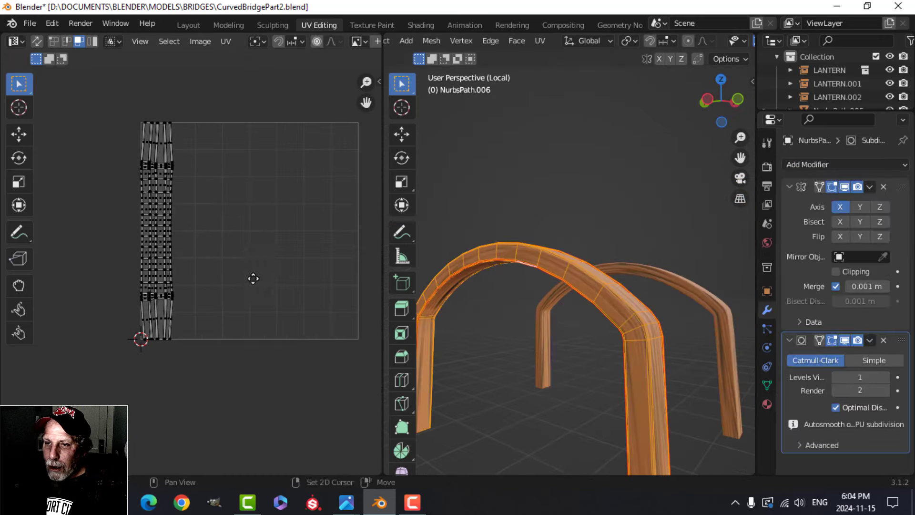
- Select all of the arch's UVs and straighten them with the UV Squares To Grid By Shape operation
{"action": "left_click_drag", "start_coordinate": [88, 85], "coordinate": [228, 388]}
{"action": "scroll", "coordinate": [245, 288], "scroll_direction": "up", "scroll_amount": 3}
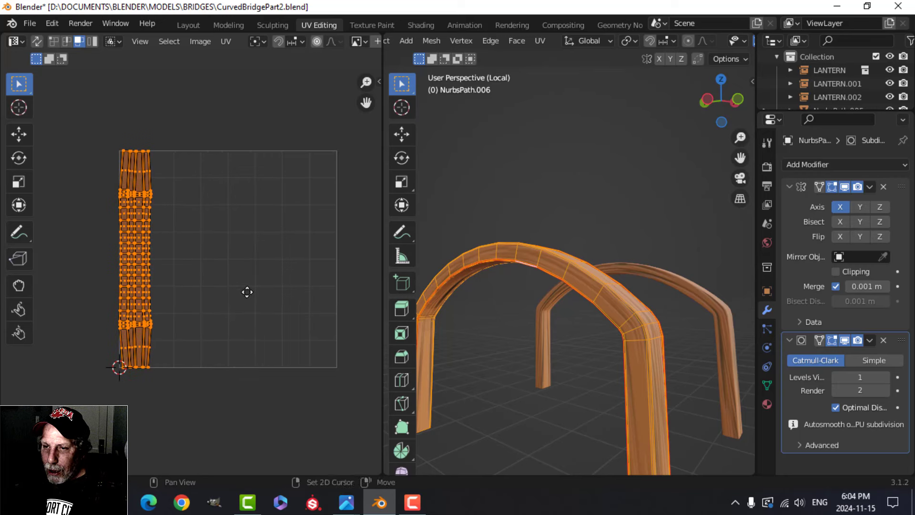
{"action": "scroll", "coordinate": [236, 290], "scroll_direction": "down", "scroll_amount": 1}
{"action": "key", "text": "n"}
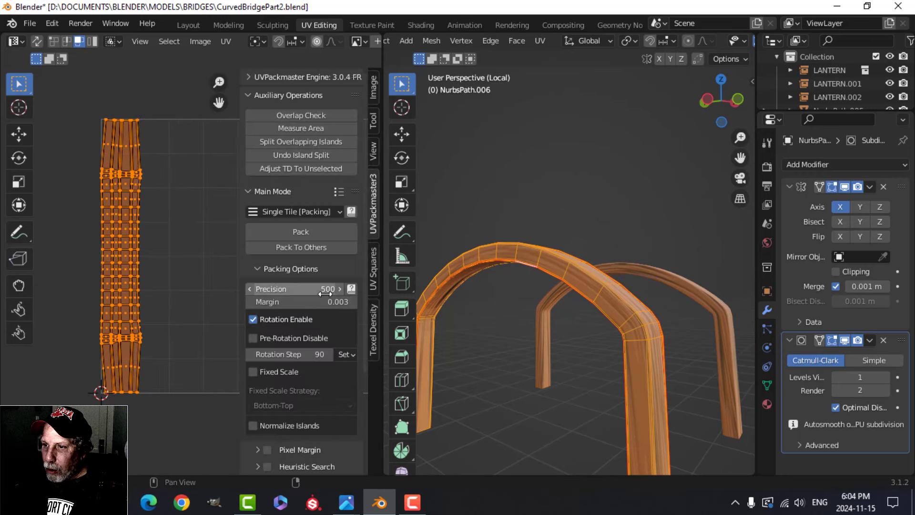
{"action": "left_click", "coordinate": [376, 265]}
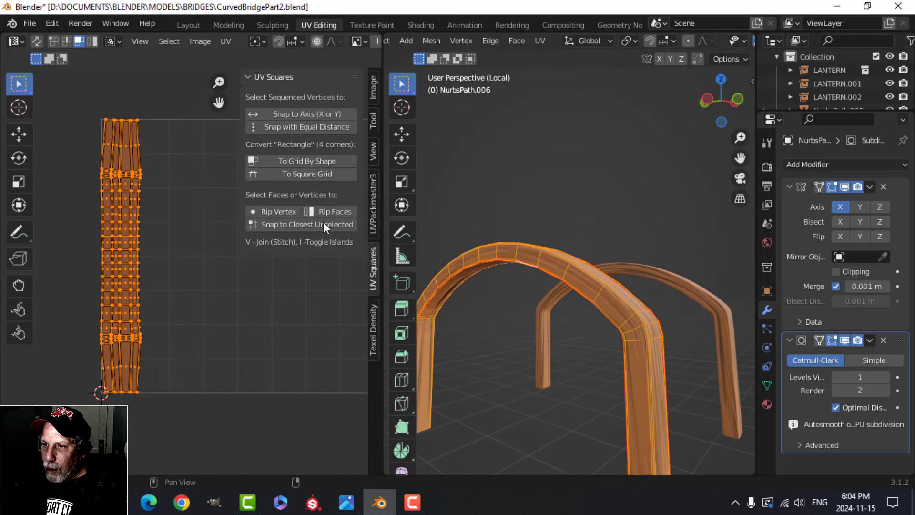
{"action": "left_click", "coordinate": [321, 161]}
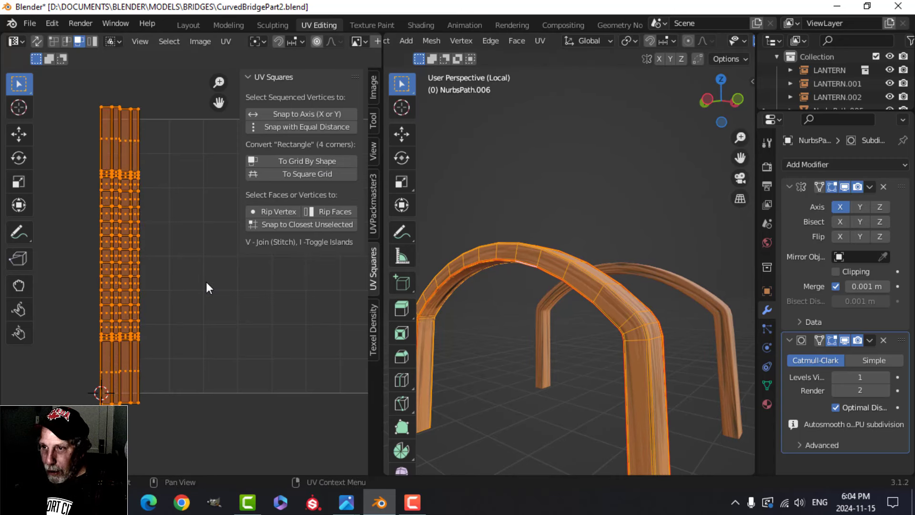
- Hide the UV editor's sidebar and pack the arch's straightened UV islands into the UV tile
{"action": "key", "text": "n"}
{"action": "left_click", "coordinate": [224, 43]}
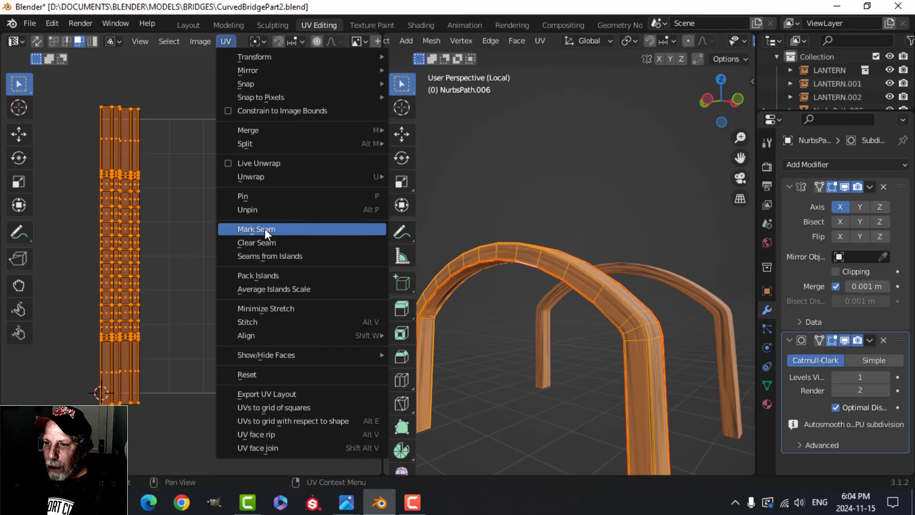
{"action": "left_click", "coordinate": [273, 276]}
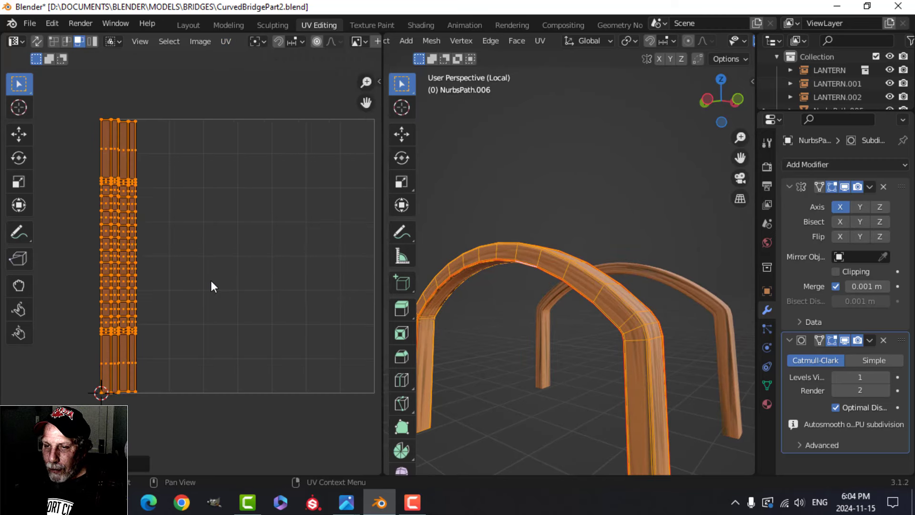
- Enlarge and reposition the arch's packed UVs, and check the wood grain on both arches in Object Mode
{"action": "key", "text": "s"}
{"action": "left_click", "coordinate": [361, 233]}
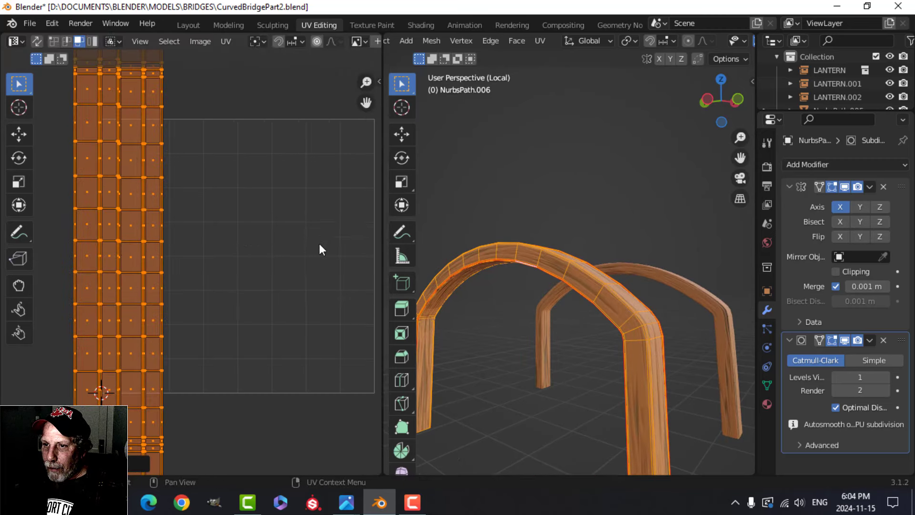
{"action": "key", "text": "g"}
{"action": "left_click", "coordinate": [377, 243]}
{"action": "key", "text": "Tab"}
{"action": "left_click", "coordinate": [689, 267]}
{"action": "middle_click_drag", "start_coordinate": [688, 286], "coordinate": [508, 247]}
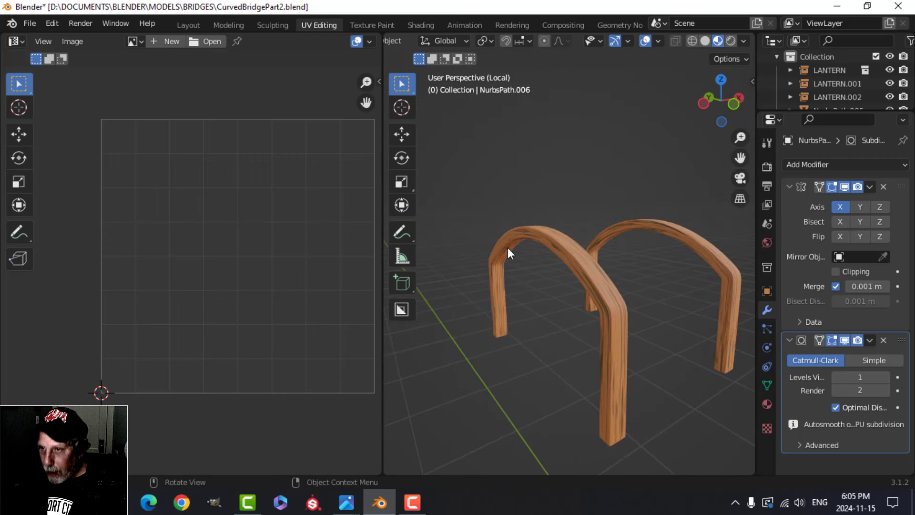
- Inspect the arches' wood grain on the complete bridge in the Layout workspace and return to the arch mesh in UV Editing
{"action": "left_click", "coordinate": [188, 24]}
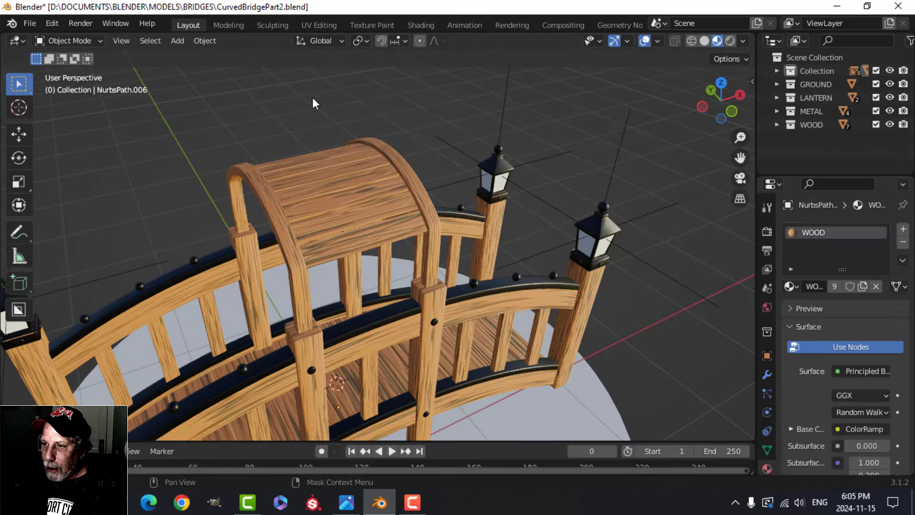
{"action": "mouse_move", "coordinate": [425, 268]}
{"action": "middle_mouse_down"}
{"action": "mouse_move", "coordinate": [348, 256]}
{"action": "mouse_move", "coordinate": [437, 262]}
{"action": "mouse_move", "coordinate": [421, 262]}
{"action": "middle_mouse_up"}
{"action": "scroll", "coordinate": [419, 260], "scroll_direction": "up", "scroll_amount": 1}
{"action": "scroll", "coordinate": [419, 261], "scroll_direction": "down", "scroll_amount": 2}
{"action": "middle_click_drag", "start_coordinate": [365, 275], "coordinate": [396, 237], "text": "shift"}
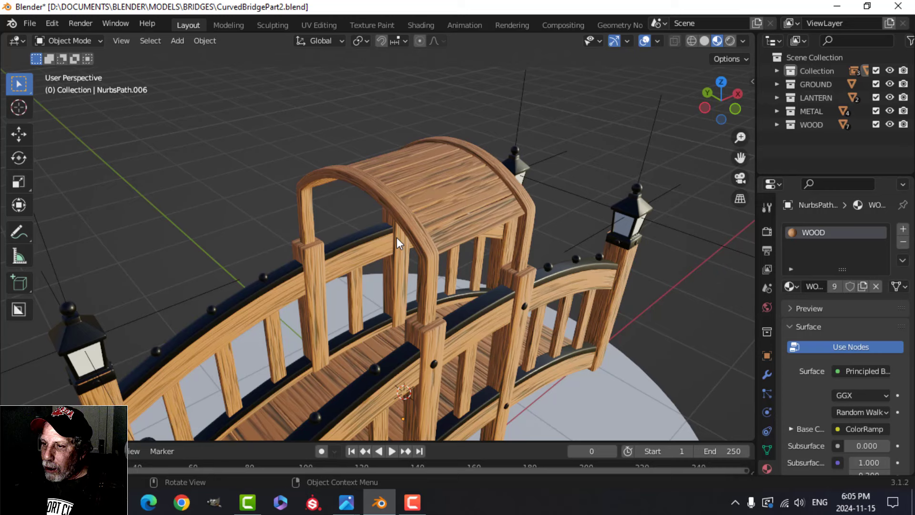
{"action": "left_click", "coordinate": [407, 213]}
{"action": "left_click", "coordinate": [321, 25]}
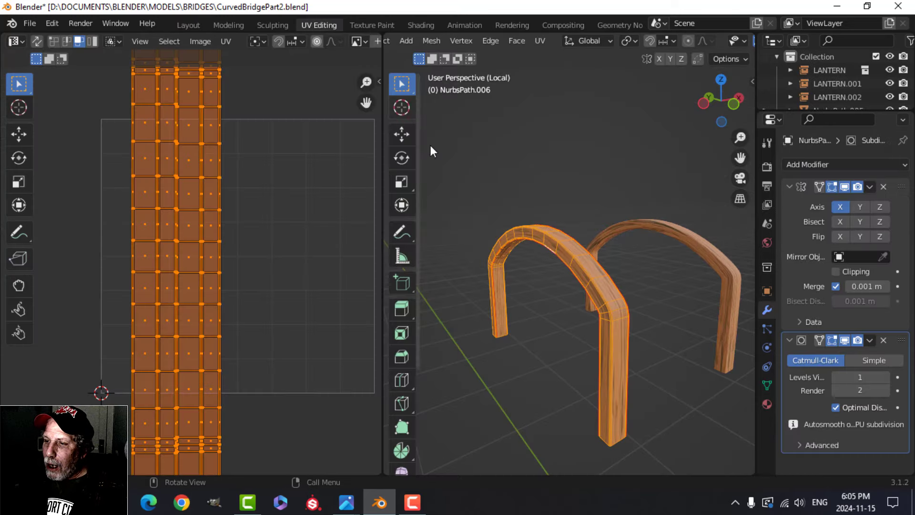
{"action": "key", "text": "Tab"}
{"action": "key", "text": "Tab"}
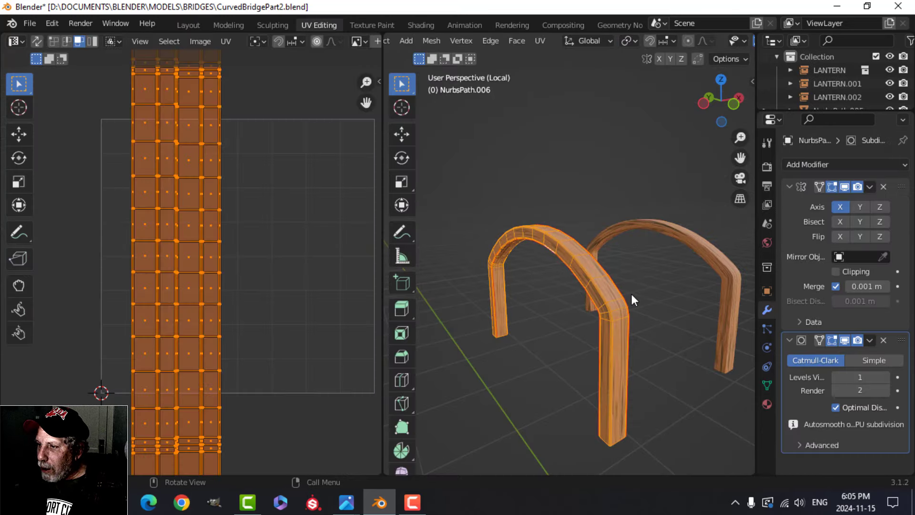
- Clear the seams from the whole arch mesh, unwrap it again and deselect everything
{"action": "middle_click_drag", "start_coordinate": [631, 294], "coordinate": [605, 288]}
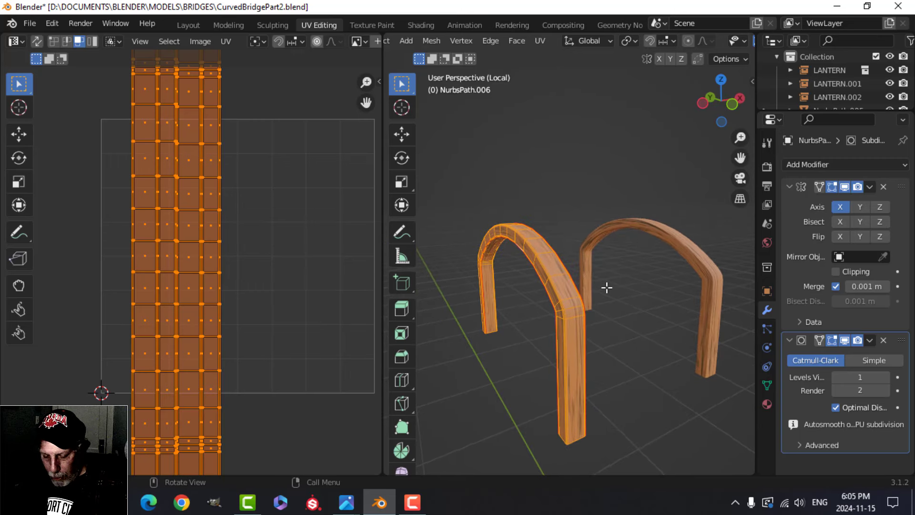
{"action": "key", "text": "ctrl+e"}
{"action": "left_click", "coordinate": [593, 296]}
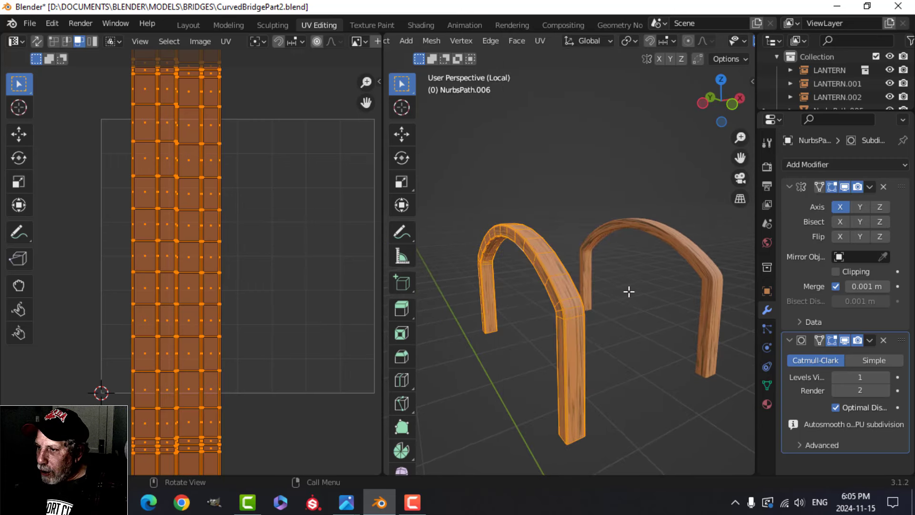
{"action": "key", "text": "u"}
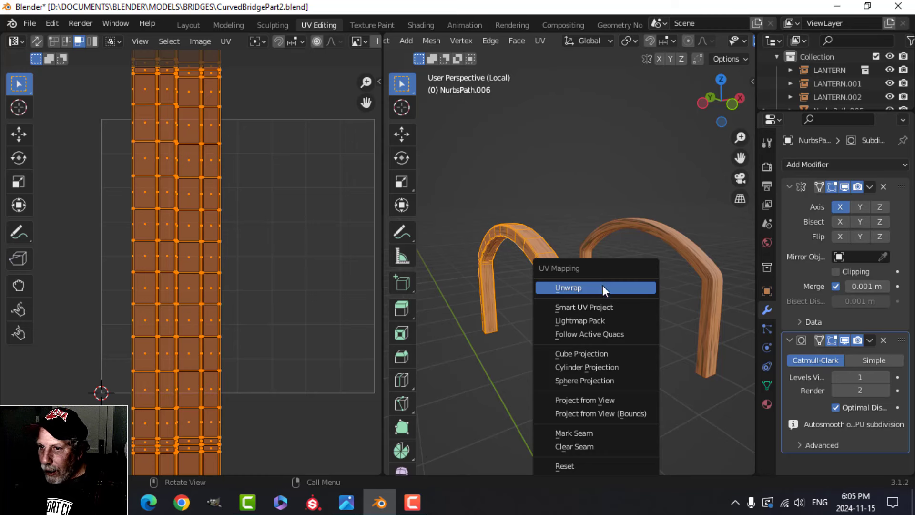
{"action": "left_click", "coordinate": [602, 285]}
{"action": "scroll", "coordinate": [586, 310], "scroll_direction": "up", "scroll_amount": 1}
{"action": "key", "text": "alt+a"}
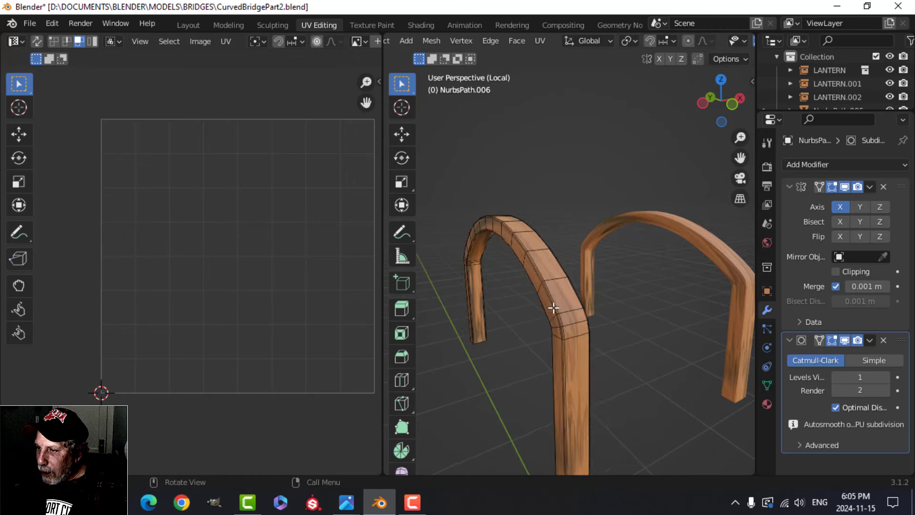
- Mark the long edge loop along the arch's lower corner, on the underside of the curve, as a seam
{"action": "middle_click_drag", "start_coordinate": [556, 306], "coordinate": [577, 313]}
{"action": "scroll", "coordinate": [577, 313], "scroll_direction": "up", "scroll_amount": 1}
{"action": "scroll", "coordinate": [582, 308], "scroll_direction": "up", "scroll_amount": 2}
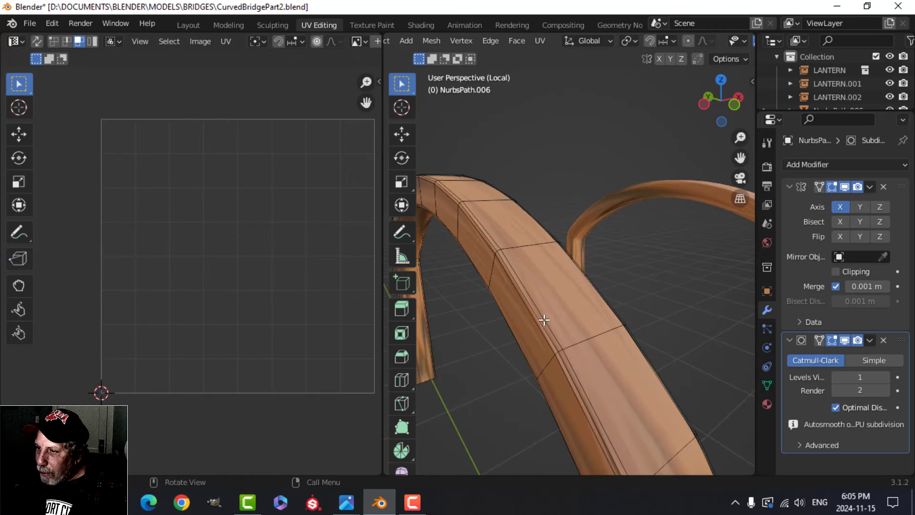
{"action": "middle_click_drag", "start_coordinate": [531, 305], "coordinate": [485, 302]}
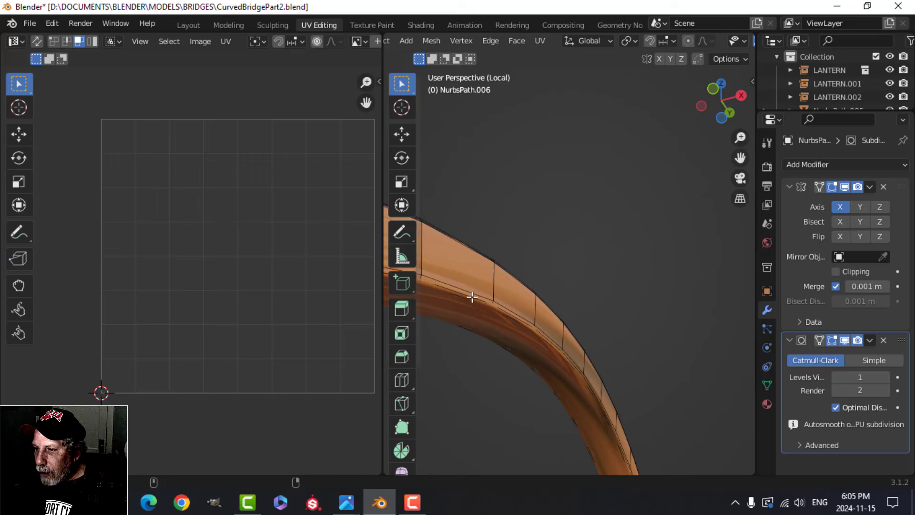
{"action": "left_click", "coordinate": [472, 297], "text": "alt"}
{"action": "key", "text": "ctrl+e"}
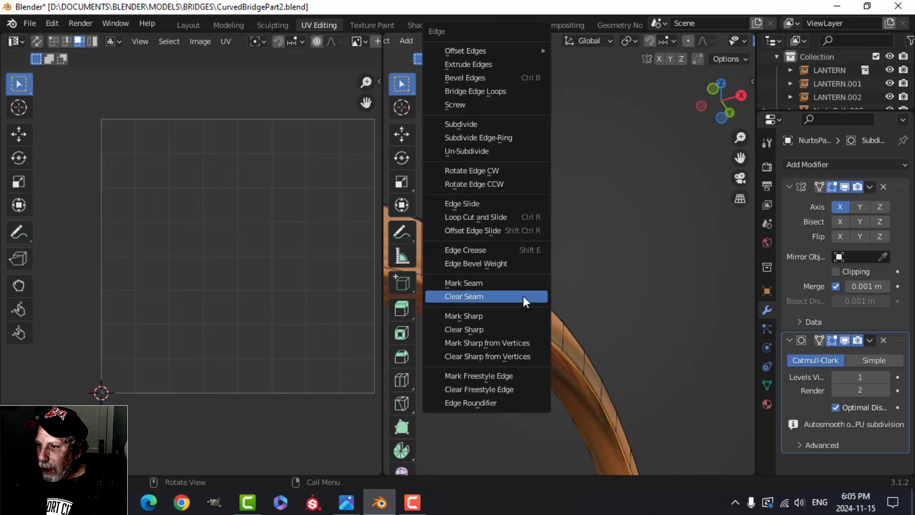
{"action": "left_click", "coordinate": [490, 283]}
- Select the entire arch mesh and unwrap it along the seam on its underside
{"action": "middle_click_drag", "start_coordinate": [525, 290], "coordinate": [558, 293]}
{"action": "key", "text": "u"}
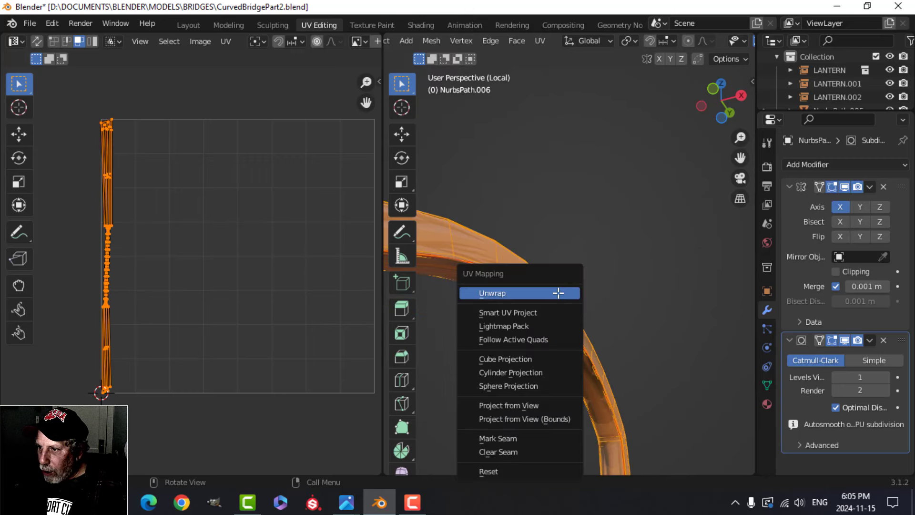
{"action": "left_click", "coordinate": [550, 299]}
{"action": "scroll", "coordinate": [198, 307], "scroll_direction": "up", "scroll_amount": 4}
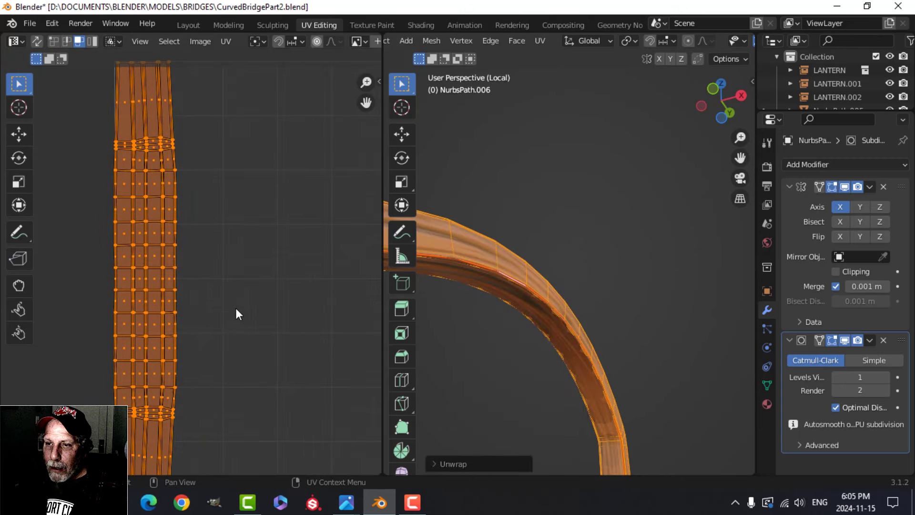
{"action": "middle_click_drag", "start_coordinate": [195, 276], "coordinate": [264, 319], "text": "shift"}
- Deselect the arch's UVs and select a single regular quad near the middle of the UV island as the reference face
{"action": "scroll", "coordinate": [256, 313], "scroll_direction": "up", "scroll_amount": 1}
{"action": "scroll", "coordinate": [253, 303], "scroll_direction": "up", "scroll_amount": 1}
{"action": "scroll", "coordinate": [250, 303], "scroll_direction": "down", "scroll_amount": 1}
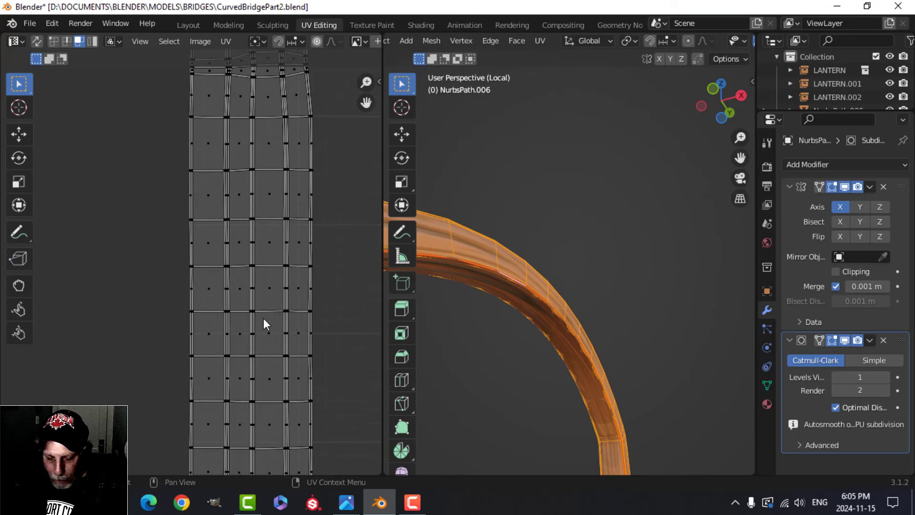
{"action": "scroll", "coordinate": [270, 316], "scroll_direction": "up", "scroll_amount": 1}
{"action": "left_click", "coordinate": [286, 294]}
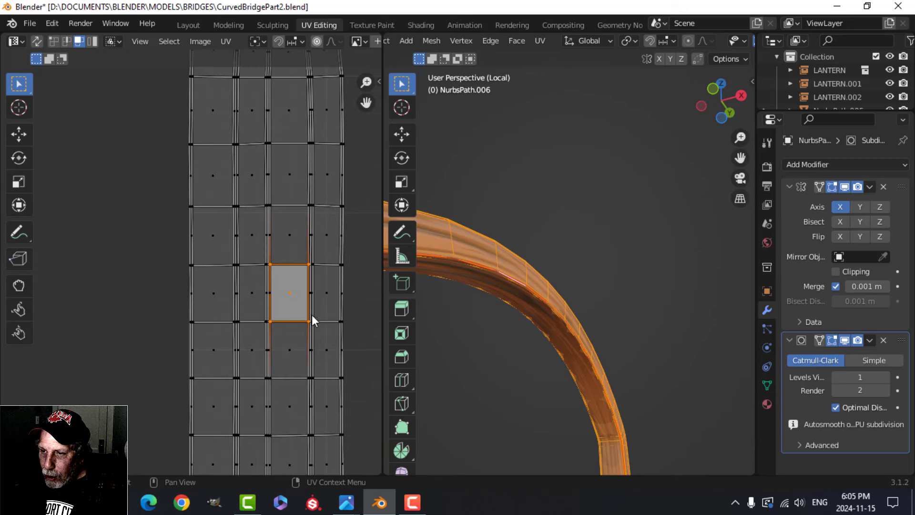
{"action": "scroll", "coordinate": [307, 319], "scroll_direction": "up", "scroll_amount": 3}
{"action": "scroll", "coordinate": [300, 291], "scroll_direction": "down", "scroll_amount": 3}
{"action": "middle_click_drag", "start_coordinate": [293, 291], "coordinate": [253, 268]}
{"action": "scroll", "coordinate": [247, 264], "scroll_direction": "up", "scroll_amount": 2}
{"action": "scroll", "coordinate": [247, 265], "scroll_direction": "down", "scroll_amount": 5}
{"action": "scroll", "coordinate": [244, 270], "scroll_direction": "up", "scroll_amount": 5}
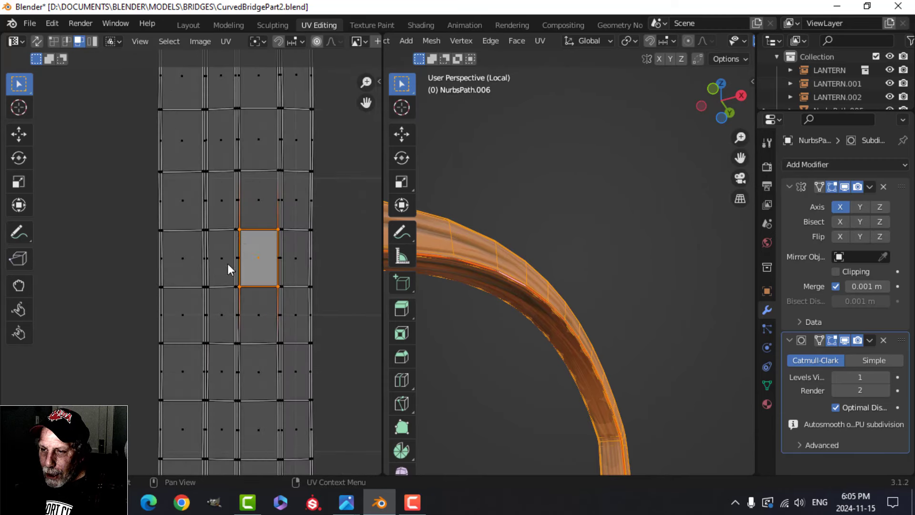
{"action": "scroll", "coordinate": [251, 286], "scroll_direction": "down", "scroll_amount": 1}
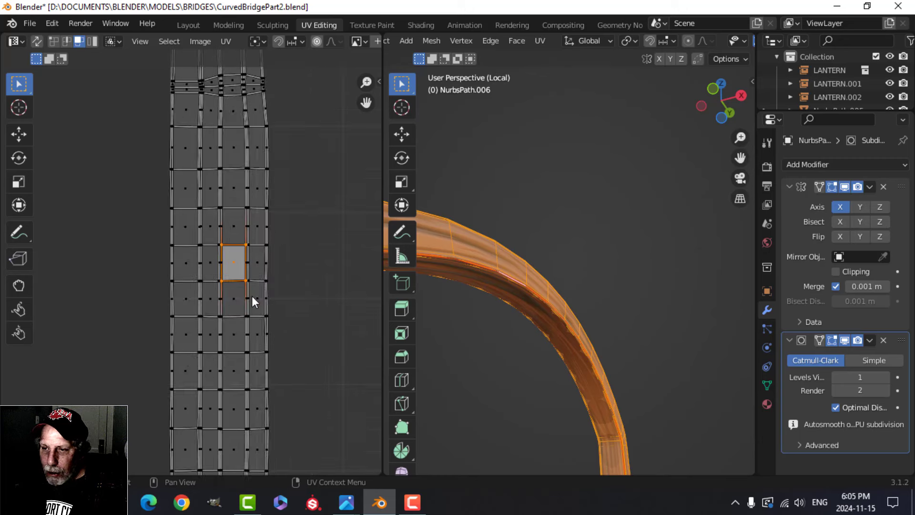
{"action": "scroll", "coordinate": [257, 300], "scroll_direction": "down", "scroll_amount": 2}
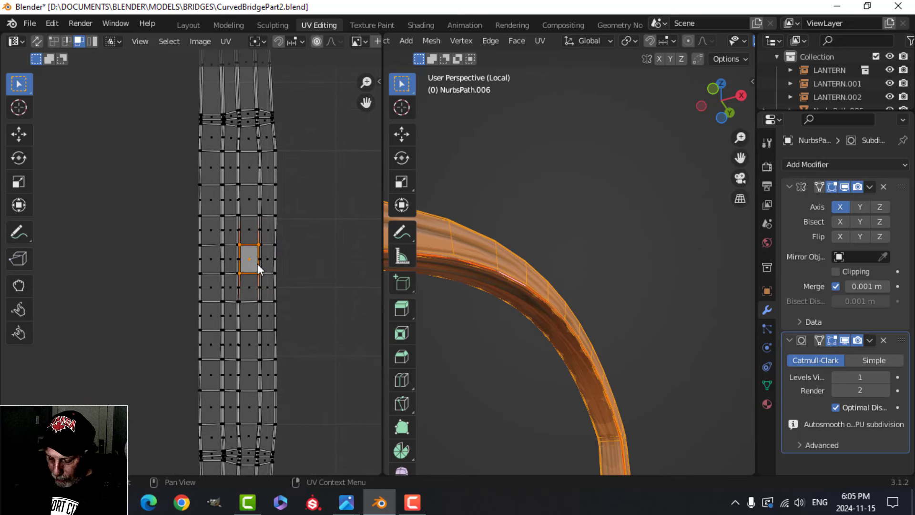
- Select the rest of the UV island around the active quad and straighten it with Follow Active Quads
{"action": "key", "text": "ctrl+i"}
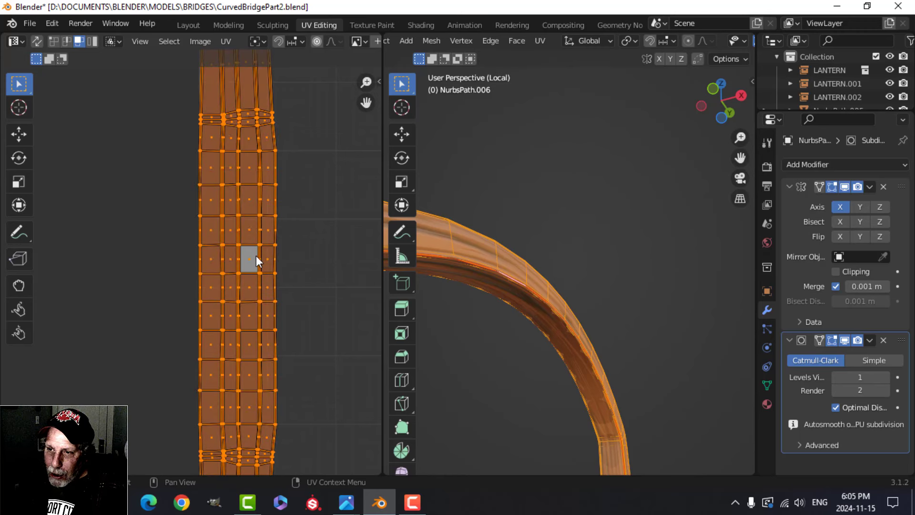
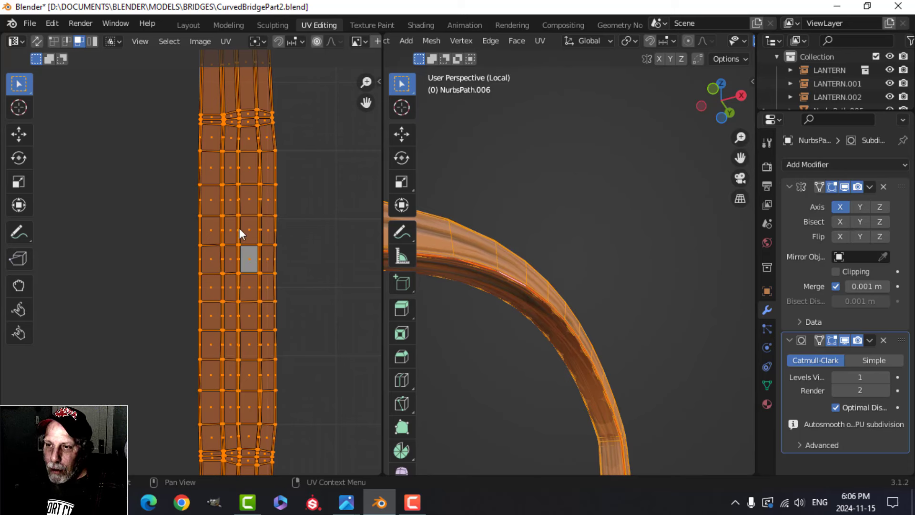
{"action": "right_click", "coordinate": [248, 257]}
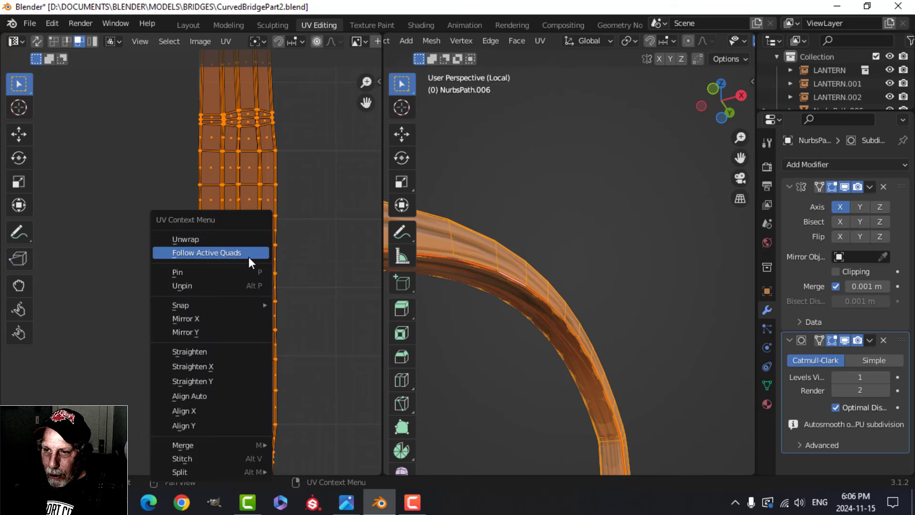
{"action": "left_click", "coordinate": [220, 252]}
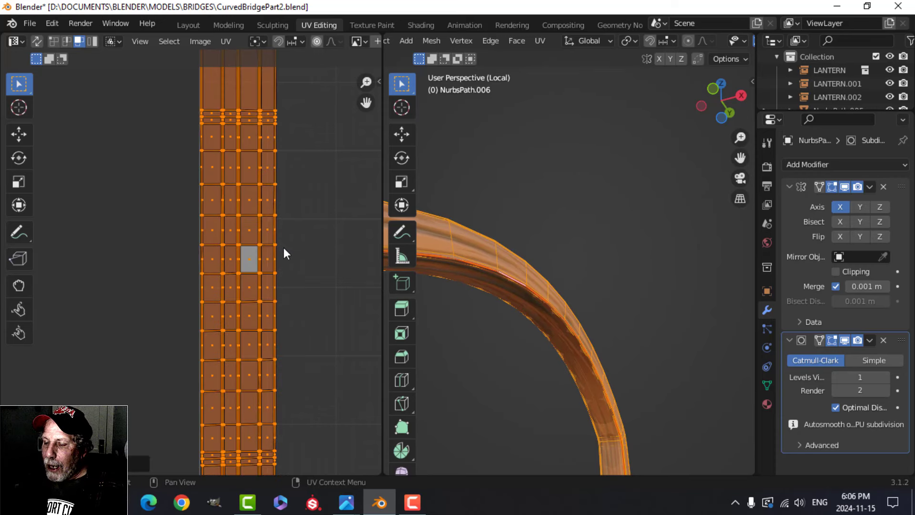
{"action": "key", "text": "Tab"}
{"action": "middle_click_drag", "start_coordinate": [524, 255], "coordinate": [579, 295]}
{"action": "scroll", "coordinate": [599, 302], "scroll_direction": "down", "scroll_amount": 5}
{"action": "key", "text": "Tab"}
{"action": "scroll", "coordinate": [293, 291], "scroll_direction": "down", "scroll_amount": 3}
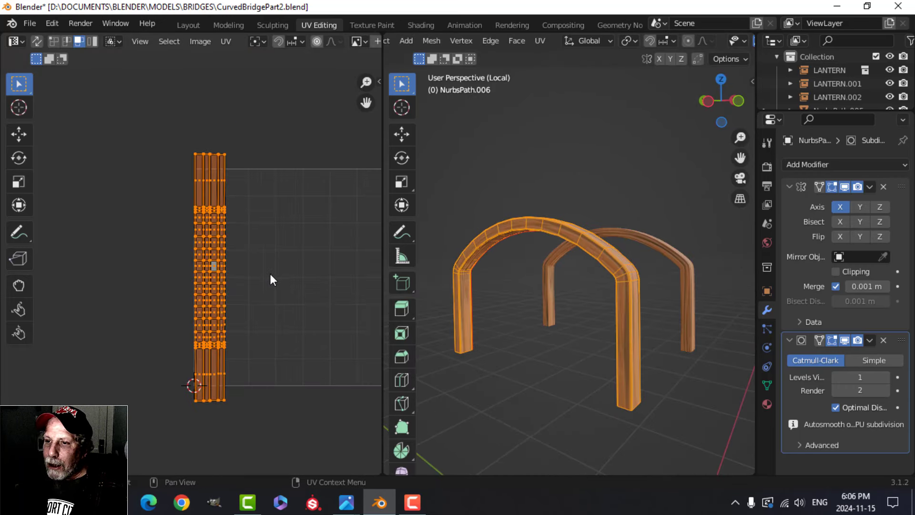
- Enlarge the arch's straightened UVs, move them into the UV tile, and check the grain on the arches
{"action": "key", "text": "s"}
{"action": "key", "text": "Escape"}
{"action": "key", "text": "g"}
{"action": "key", "text": "Escape"}
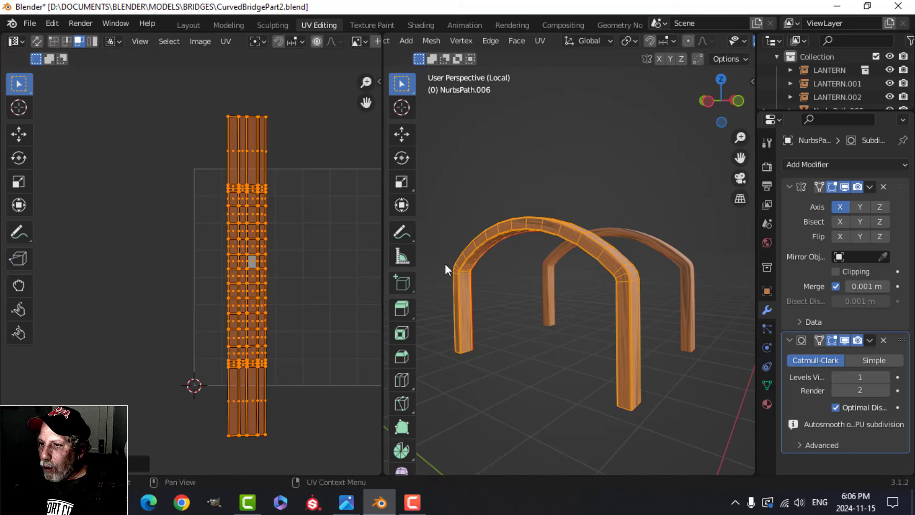
{"action": "key", "text": "Tab"}
{"action": "middle_click_drag", "start_coordinate": [566, 288], "coordinate": [638, 290]}
{"action": "scroll", "coordinate": [609, 292], "scroll_direction": "up", "scroll_amount": 3}
{"action": "key", "text": "Tab"}
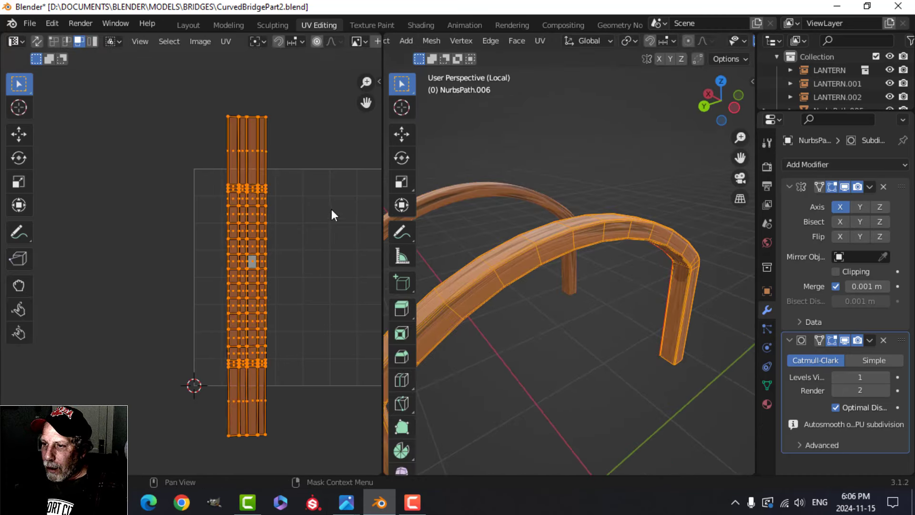
- Scale the arch's UVs down by about 0.5 and check the grain in Object Mode
{"action": "key", "text": "s"}
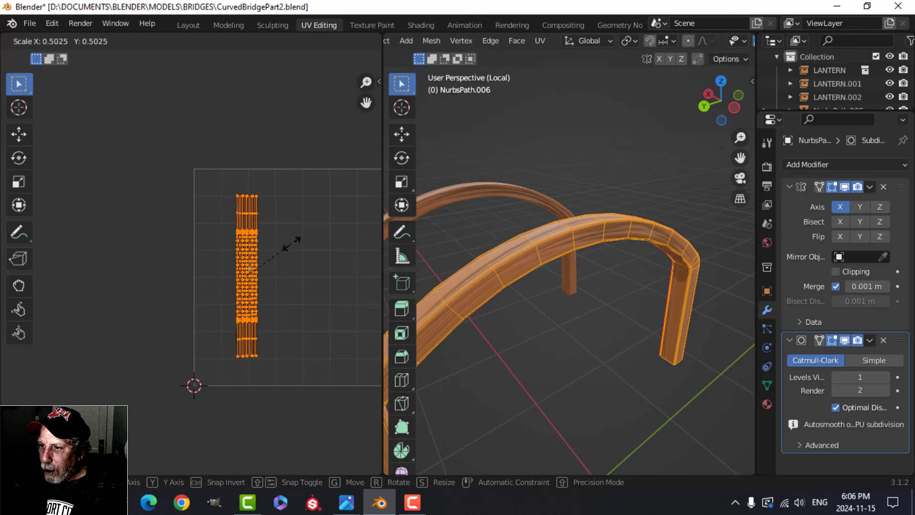
{"action": "left_click", "coordinate": [290, 242]}
{"action": "key", "text": "Tab"}
{"action": "middle_click_drag", "start_coordinate": [630, 241], "coordinate": [467, 224]}
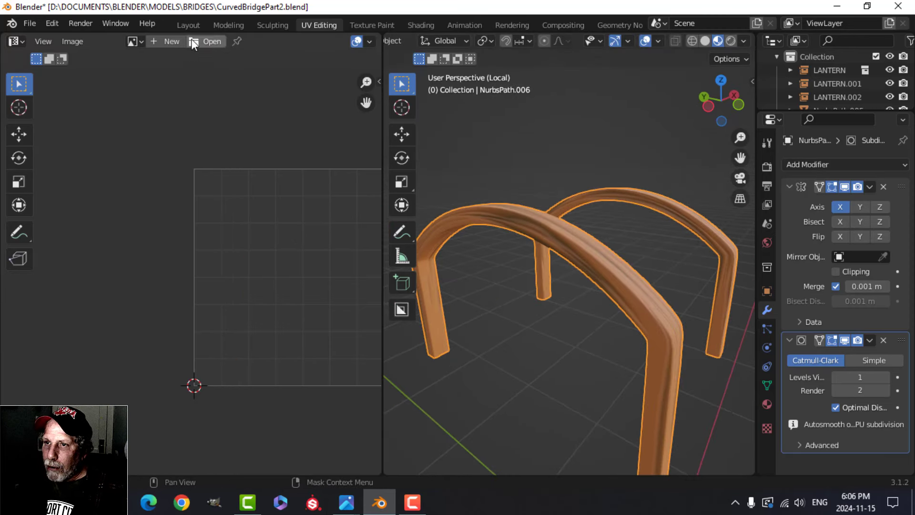
- Scale the arch's UVs up by about 1.59 and shift them sideways toward the UV tile's edge
{"action": "key", "text": "Tab"}
{"action": "key", "text": "s"}
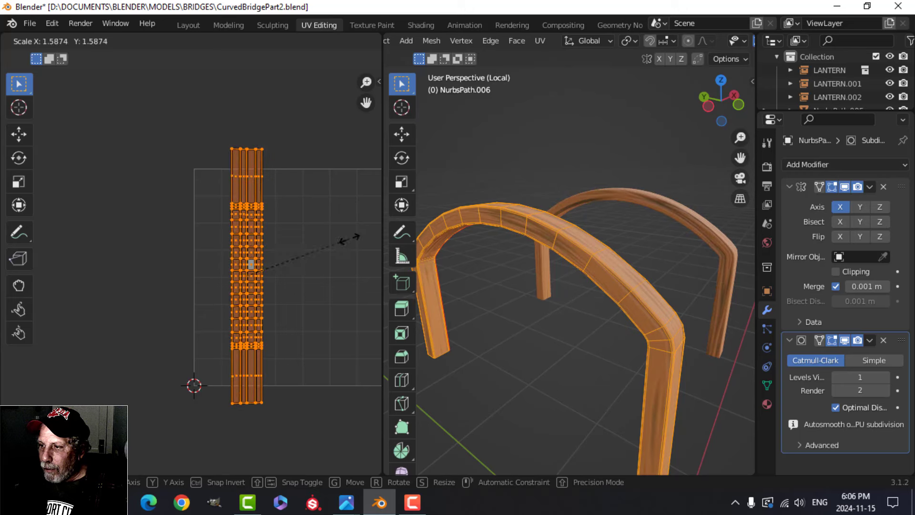
{"action": "left_click", "coordinate": [334, 239]}
{"action": "key", "text": "g"}
{"action": "left_click", "coordinate": [322, 239]}
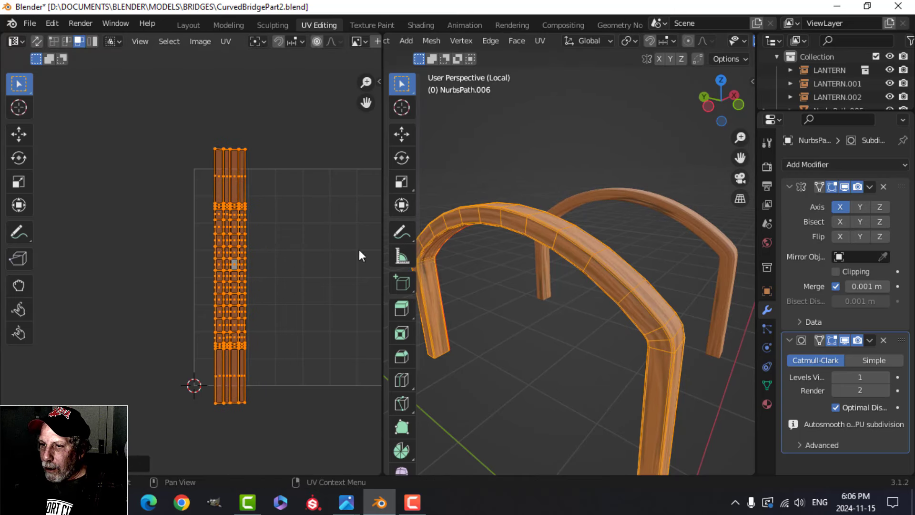
- Pack the arch's straightened UV island to fit the UV tile
{"action": "key", "text": "n"}
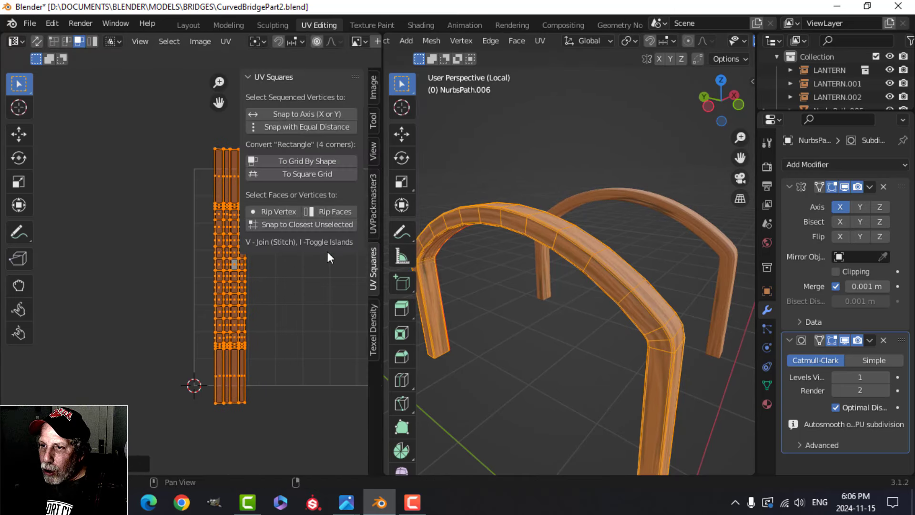
{"action": "key", "text": "n"}
{"action": "left_click", "coordinate": [227, 42]}
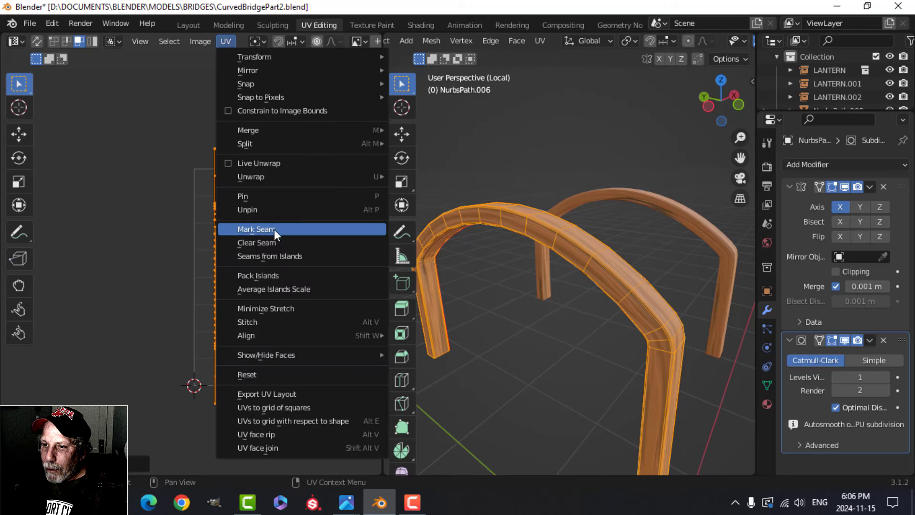
{"action": "left_click", "coordinate": [267, 277]}
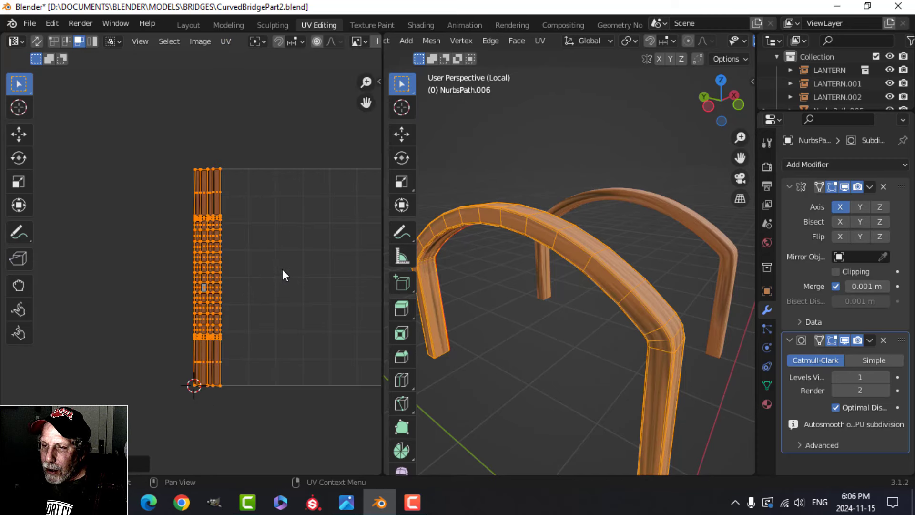
- Scale the arch's UVs up by about 1.8, shift them sideways within the UV tile, and return to the Layout workspace in Object Mode
{"action": "key", "text": "s"}
{"action": "left_click", "coordinate": [329, 245]}
{"action": "key", "text": "g"}
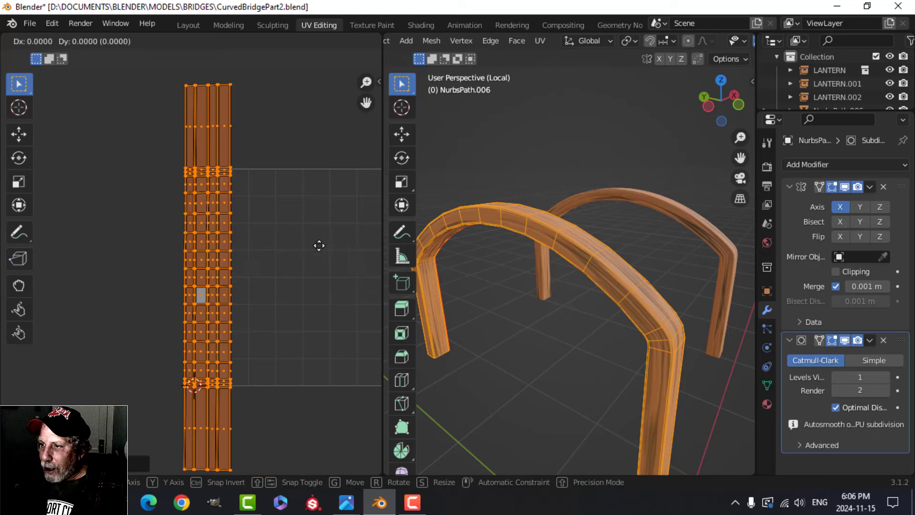
{"action": "left_click", "coordinate": [363, 247]}
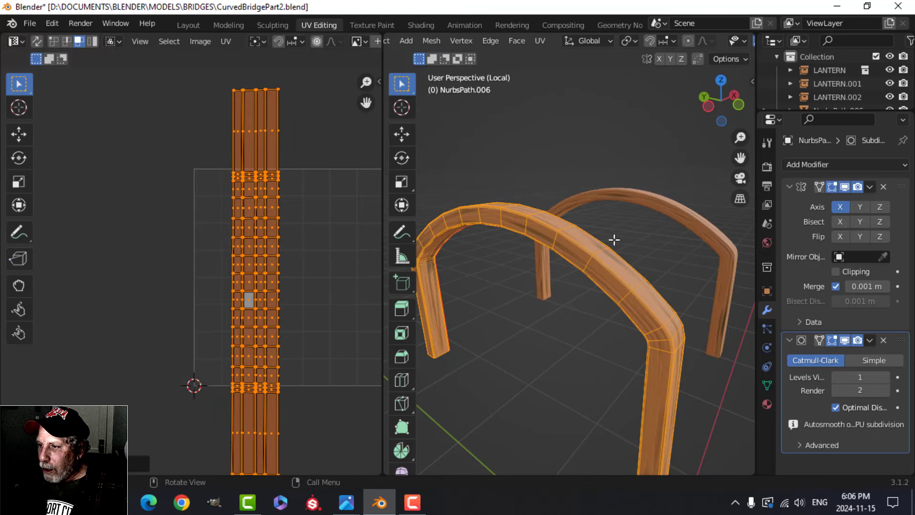
{"action": "key", "text": "Tab"}
{"action": "left_click", "coordinate": [199, 27]}
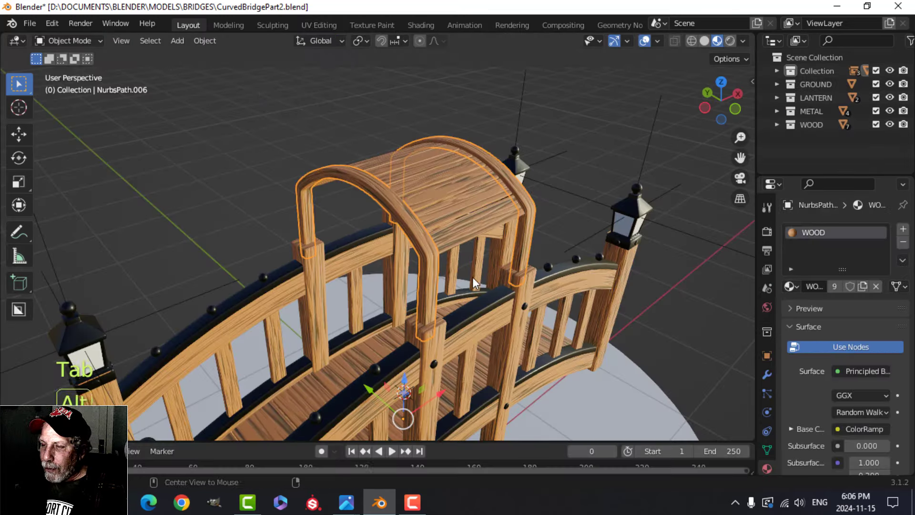
- Deselect everything and examine the wood grain across the bridge's roof, railings, deck and lantern posts
{"action": "key", "text": "alt+a"}
{"action": "middle_click_drag", "start_coordinate": [470, 277], "coordinate": [428, 254]}
{"action": "scroll", "coordinate": [396, 264], "scroll_direction": "down", "scroll_amount": 4}
{"action": "scroll", "coordinate": [405, 284], "scroll_direction": "up", "scroll_amount": 5}
{"action": "scroll", "coordinate": [381, 305], "scroll_direction": "down", "scroll_amount": 5}
{"action": "middle_click_drag", "start_coordinate": [415, 287], "coordinate": [426, 251], "text": "shift"}
{"action": "scroll", "coordinate": [426, 250], "scroll_direction": "up", "scroll_amount": 4}
{"action": "middle_click_drag", "start_coordinate": [426, 251], "coordinate": [442, 260]}
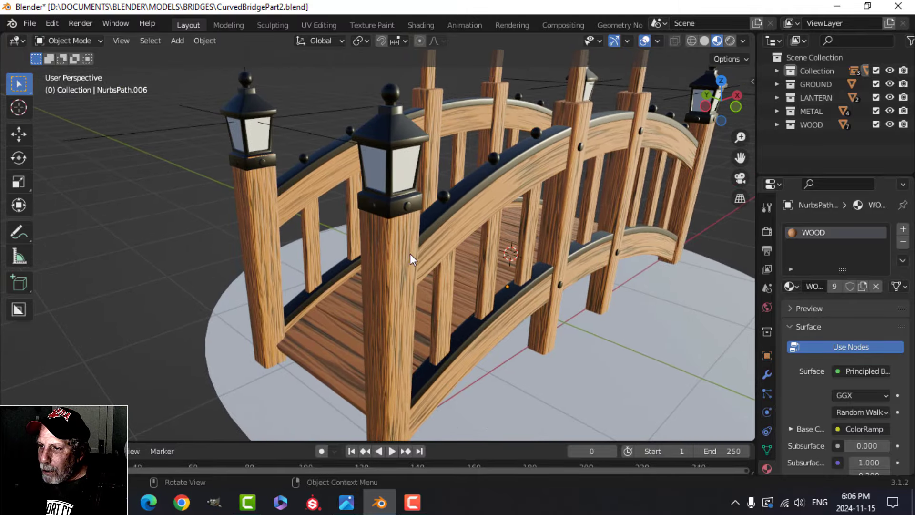
- Select the lantern posts and light the Shading workspace's material preview with the warm brown interior HDRI
{"action": "left_click", "coordinate": [408, 254]}
{"action": "middle_click_drag", "start_coordinate": [489, 168], "coordinate": [463, 161]}
{"action": "left_click", "coordinate": [424, 26]}
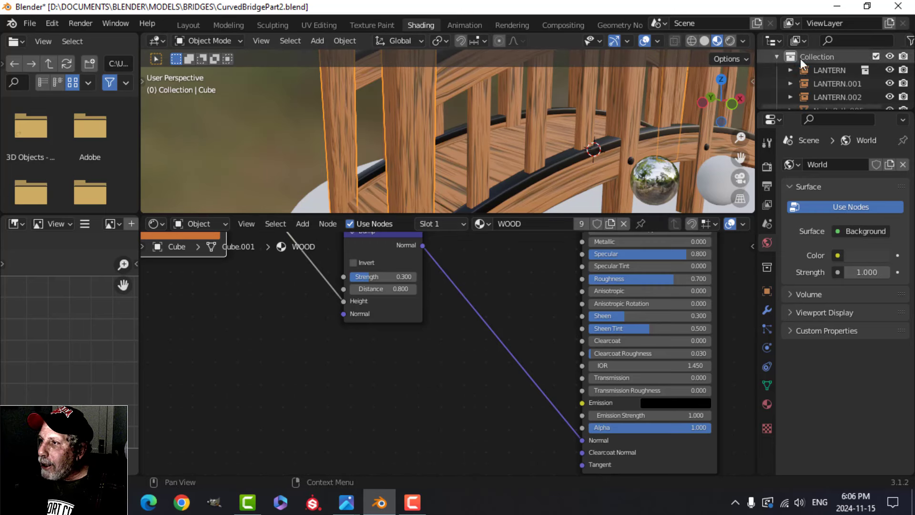
{"action": "left_click", "coordinate": [743, 41]}
{"action": "left_click", "coordinate": [727, 156]}
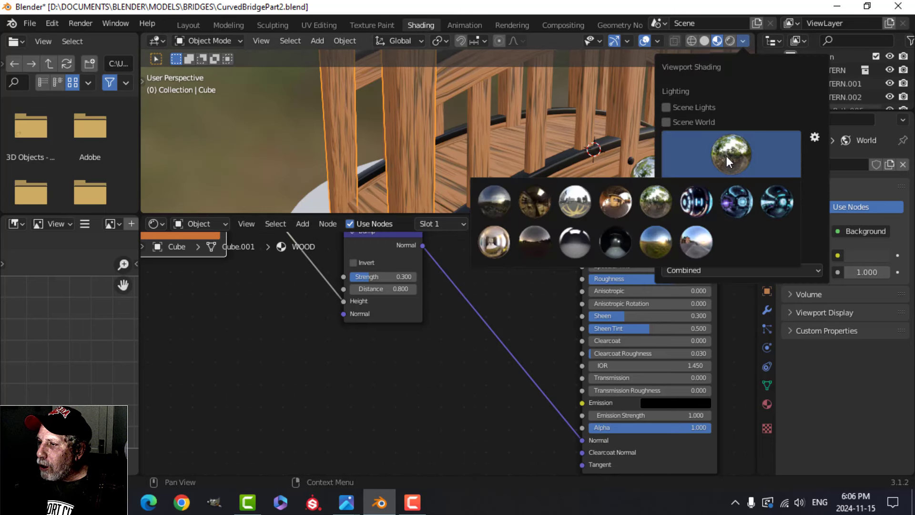
{"action": "left_click", "coordinate": [624, 205]}
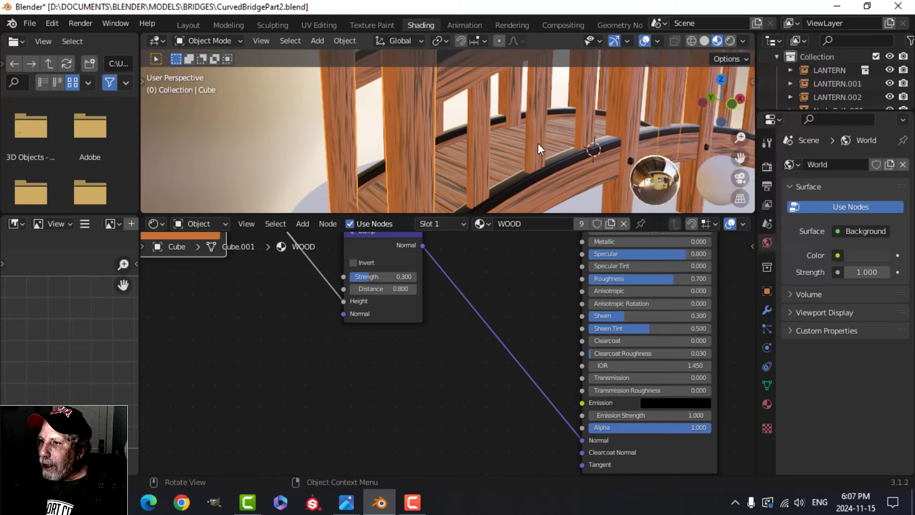
{"action": "mouse_move", "coordinate": [538, 143]}
{"action": "middle_mouse_down"}
{"action": "mouse_move", "coordinate": [532, 164]}
{"action": "mouse_move", "coordinate": [489, 187]}
{"action": "middle_mouse_up"}
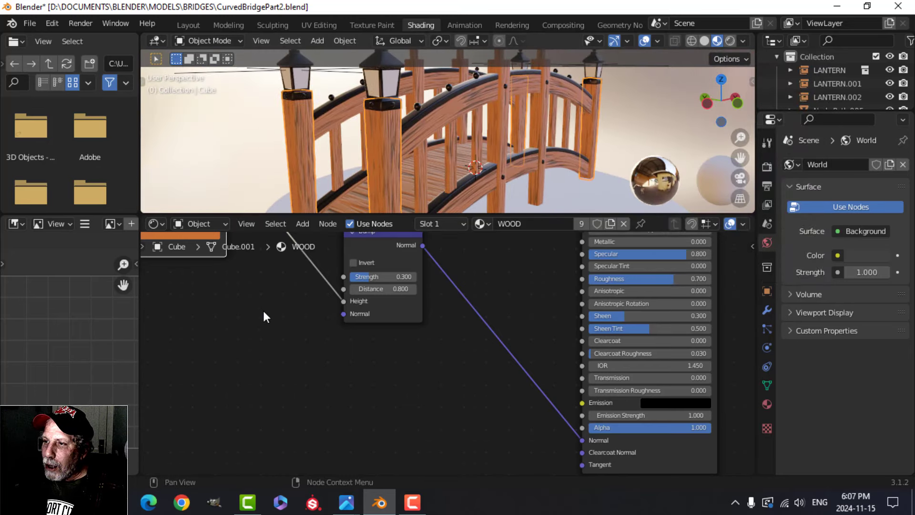
- Recolor the WOOD material's orange ColorRamp stop at position 0.505 to a darker golden brown and return to the Layout workspace
{"action": "middle_click_drag", "start_coordinate": [213, 303], "coordinate": [478, 424]}
{"action": "scroll", "coordinate": [393, 385], "scroll_direction": "up", "scroll_amount": 2}
{"action": "scroll", "coordinate": [479, 398], "scroll_direction": "up", "scroll_amount": 1}
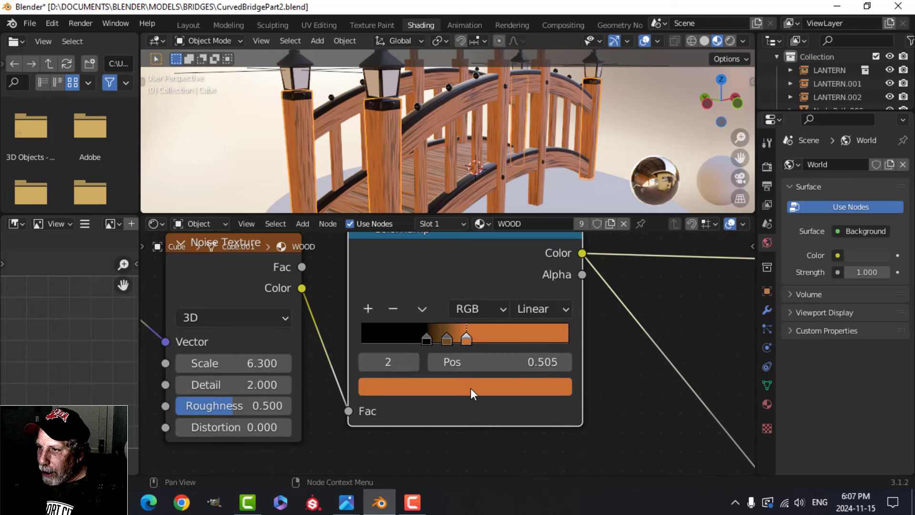
{"action": "left_click", "coordinate": [470, 388]}
{"action": "mouse_move", "coordinate": [421, 236]}
{"action": "left_mouse_down"}
{"action": "mouse_move", "coordinate": [429, 199]}
{"action": "mouse_move", "coordinate": [409, 228]}
{"action": "mouse_move", "coordinate": [429, 235]}
{"action": "mouse_move", "coordinate": [421, 220]}
{"action": "left_mouse_up"}
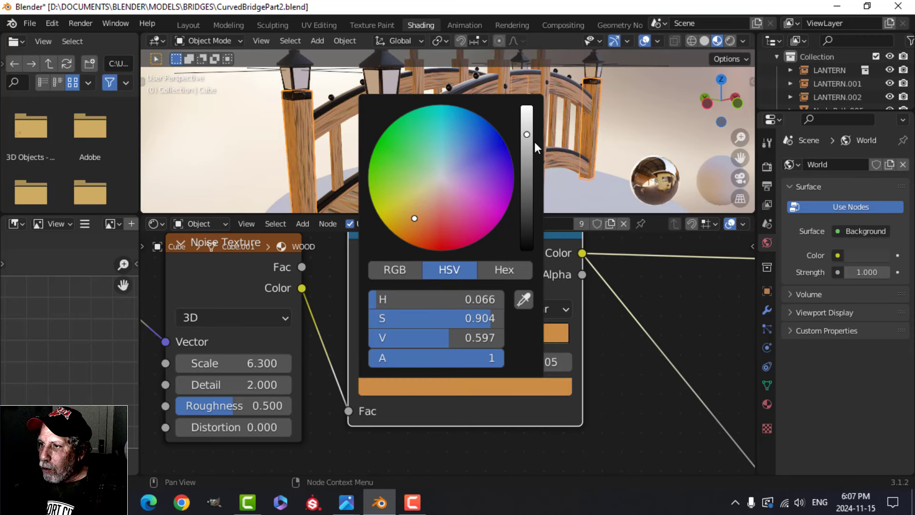
{"action": "left_click_drag", "start_coordinate": [527, 134], "coordinate": [527, 147]}
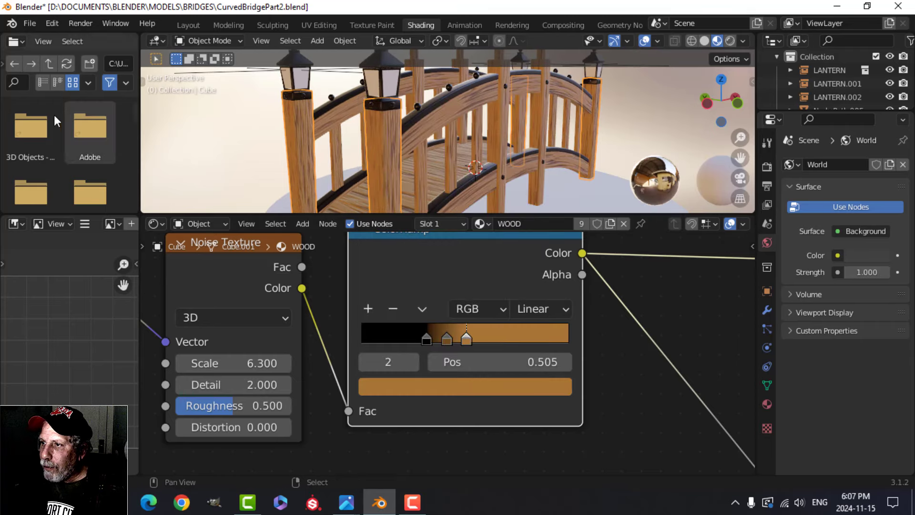
{"action": "left_click", "coordinate": [189, 24]}
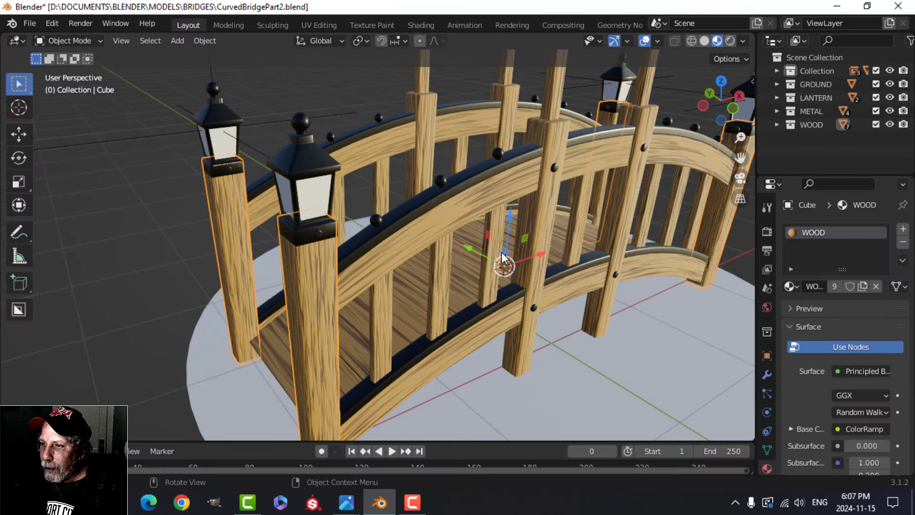
- Try the outdoor street HDRI as the Layout viewport's material preview lighting
{"action": "left_click", "coordinate": [743, 41]}
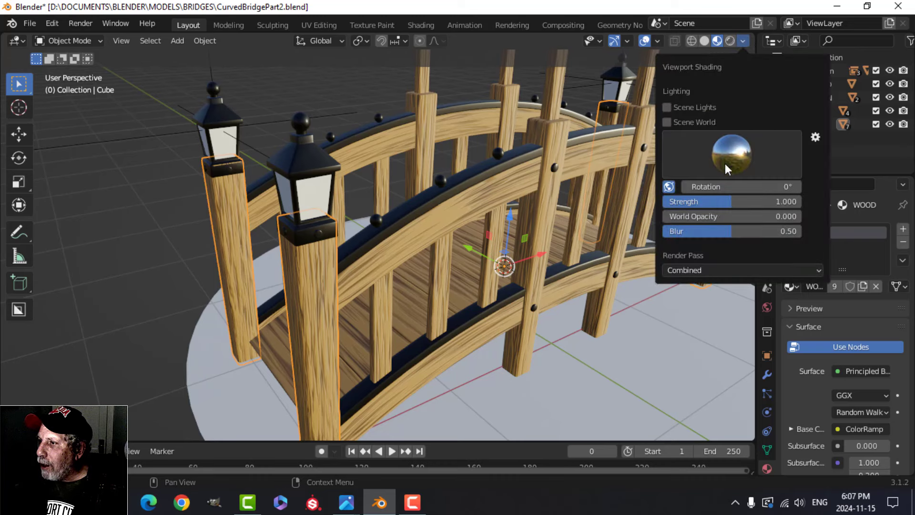
{"action": "left_click", "coordinate": [727, 155]}
{"action": "left_click", "coordinate": [696, 241]}
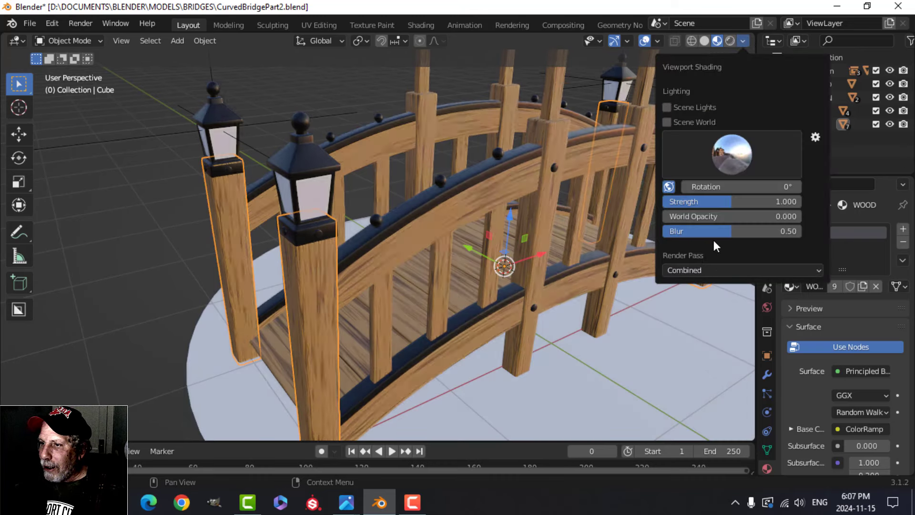
- Deselect everything, switch the viewport lighting to the bright beige interior HDRI, and check the bridge's wood under it
{"action": "scroll", "coordinate": [426, 230], "scroll_direction": "down", "scroll_amount": 1}
{"action": "key", "text": "alt+a"}
{"action": "mouse_move", "coordinate": [506, 231]}
{"action": "middle_mouse_down", "text": "shift"}
{"action": "mouse_move", "coordinate": [448, 201]}
{"action": "mouse_move", "coordinate": [460, 204]}
{"action": "middle_mouse_up", "text": "shift"}
{"action": "left_click", "coordinate": [744, 40]}
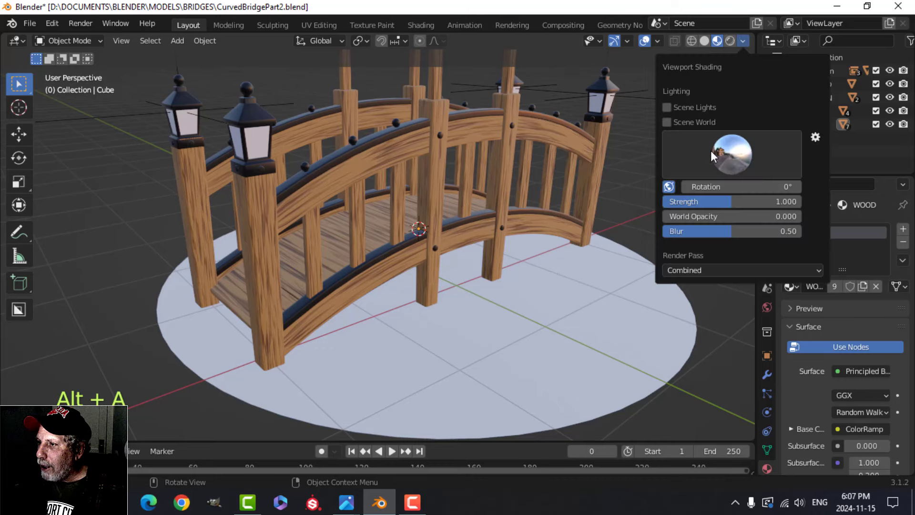
{"action": "left_click", "coordinate": [697, 173]}
{"action": "left_click", "coordinate": [493, 252]}
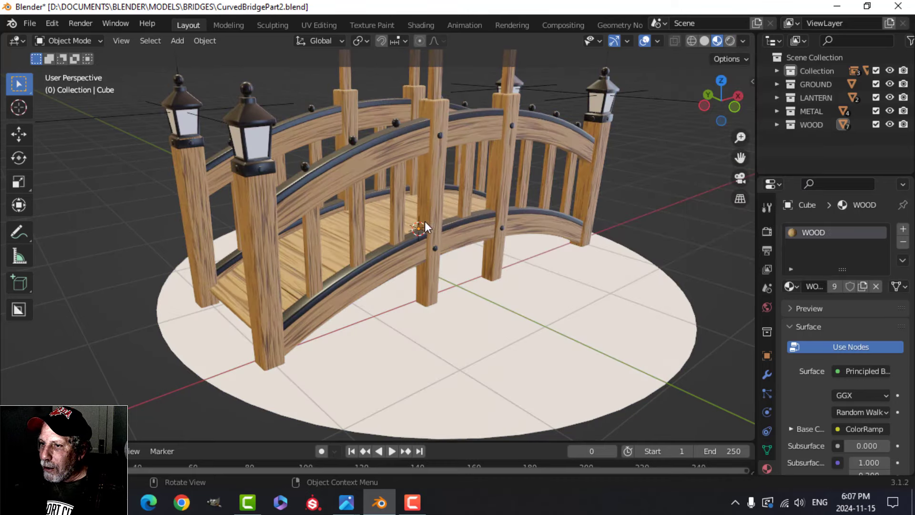
{"action": "middle_click_drag", "start_coordinate": [498, 205], "coordinate": [547, 204]}
{"action": "middle_click_drag", "start_coordinate": [591, 211], "coordinate": [524, 202]}
{"action": "scroll", "coordinate": [525, 202], "scroll_direction": "up", "scroll_amount": 2}
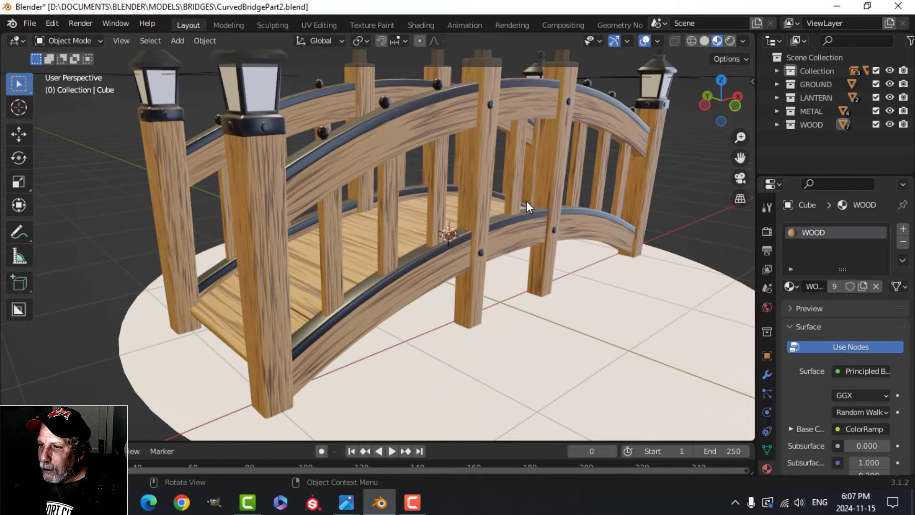
- Open the choice of HDRI environments for the viewport's material preview lighting
{"action": "left_click", "coordinate": [742, 41]}
{"action": "left_click", "coordinate": [730, 146]}
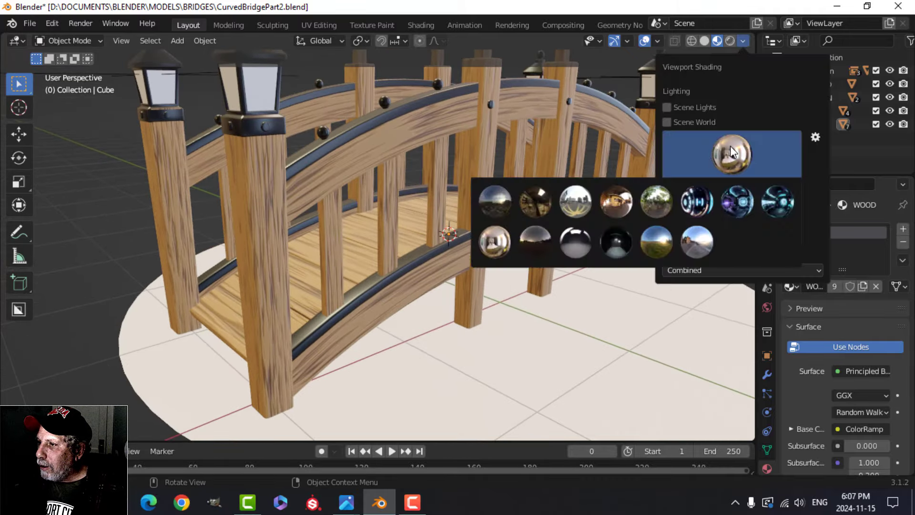
- Switch the material preview lighting to the bright outdoor city HDRI and frame the whole bridge
{"action": "left_click", "coordinate": [563, 204]}
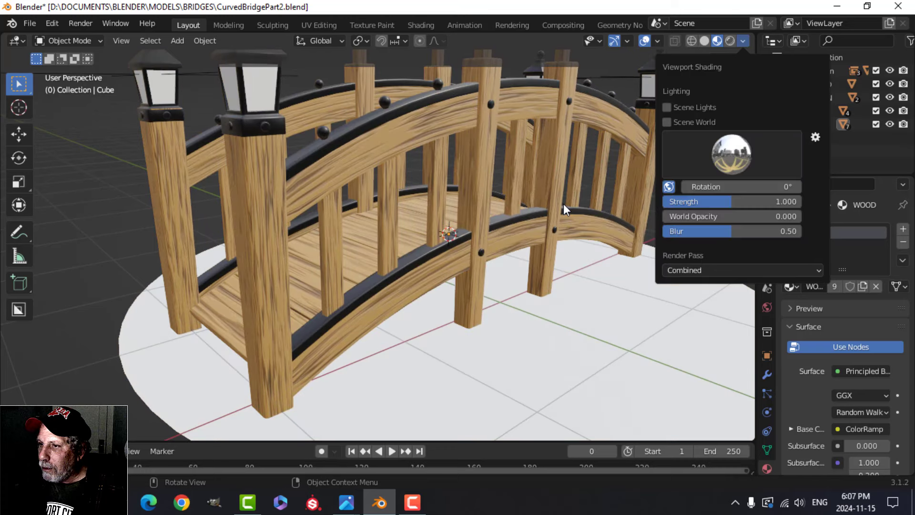
{"action": "key", "text": "shift+c"}
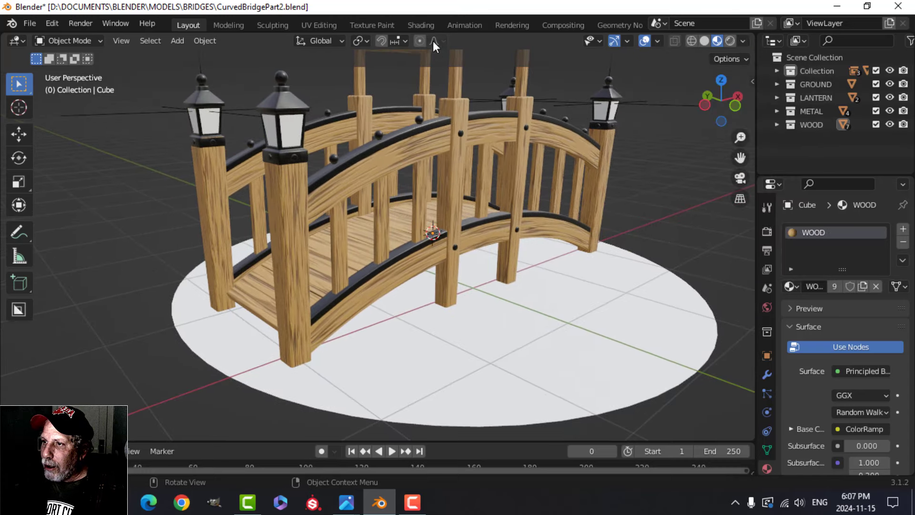
- In the Shading workspace, shift the WOOD material's ColorRamp stop 2 to a more reddish orange, and return to the Layout workspace
{"action": "left_click", "coordinate": [421, 25]}
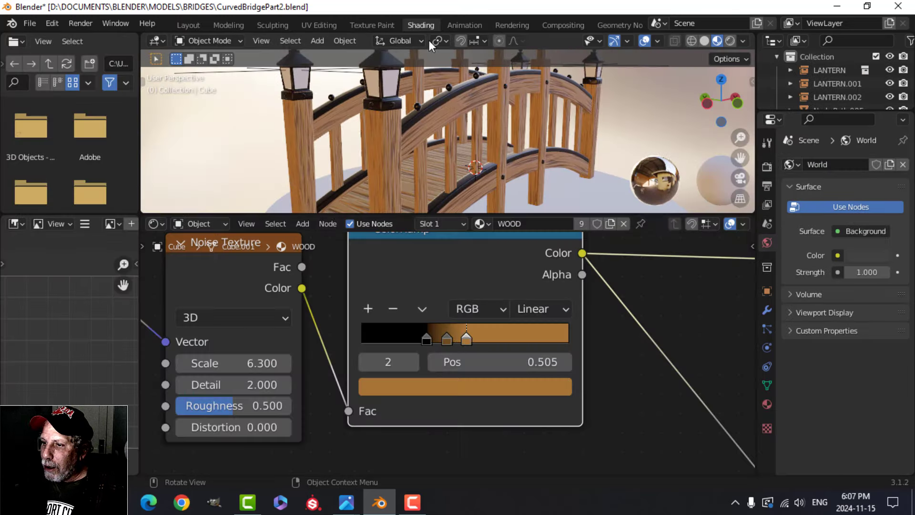
{"action": "left_click", "coordinate": [471, 390]}
{"action": "left_click_drag", "start_coordinate": [417, 236], "coordinate": [417, 227]}
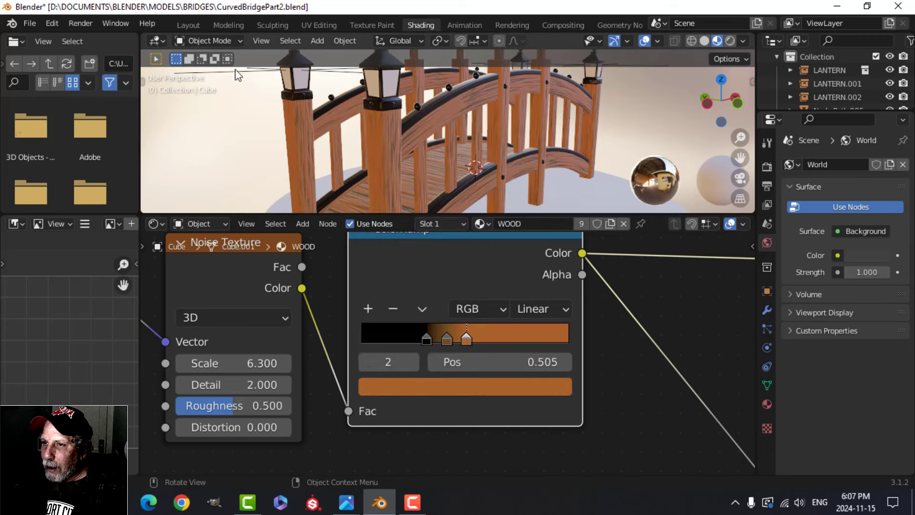
{"action": "left_click", "coordinate": [185, 27]}
- Switch the viewport to solid shading and save the bridge file
{"action": "key", "text": "alt+a"}
{"action": "mouse_move", "coordinate": [439, 199]}
{"action": "middle_mouse_down", "text": "shift"}
{"action": "mouse_move", "coordinate": [483, 191]}
{"action": "mouse_move", "coordinate": [502, 236]}
{"action": "mouse_move", "coordinate": [516, 233]}
{"action": "mouse_move", "coordinate": [484, 226]}
{"action": "middle_mouse_up", "text": "shift"}
{"action": "scroll", "coordinate": [502, 197], "scroll_direction": "up", "scroll_amount": 2}
{"action": "scroll", "coordinate": [499, 196], "scroll_direction": "down", "scroll_amount": 2}
{"action": "scroll", "coordinate": [502, 227], "scroll_direction": "up", "scroll_amount": 2}
{"action": "scroll", "coordinate": [495, 224], "scroll_direction": "down", "scroll_amount": 2}
{"action": "middle_click_drag", "start_coordinate": [484, 226], "coordinate": [453, 233]}
{"action": "scroll", "coordinate": [466, 225], "scroll_direction": "up", "scroll_amount": 3}
{"action": "middle_click_drag", "start_coordinate": [452, 234], "coordinate": [409, 221]}
{"action": "key", "text": "Tab"}
{"action": "scroll", "coordinate": [461, 207], "scroll_direction": "up", "scroll_amount": 2}
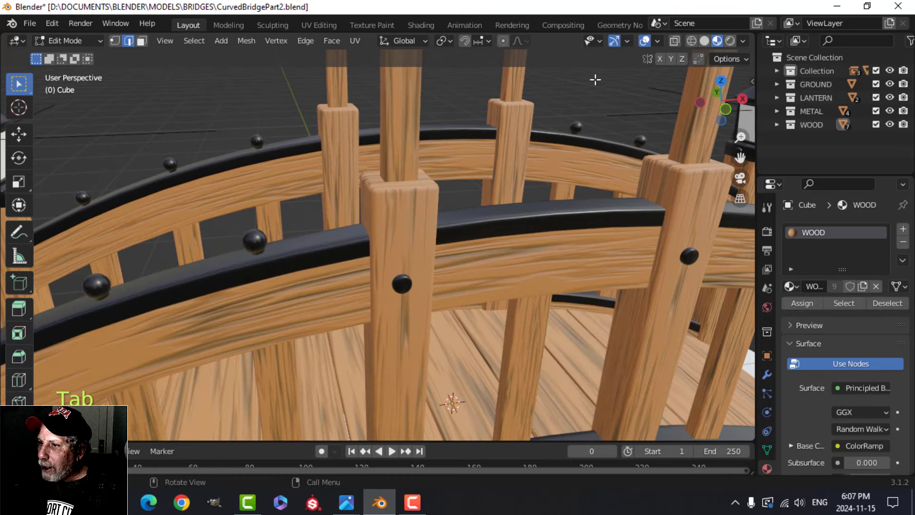
{"action": "left_click", "coordinate": [704, 41]}
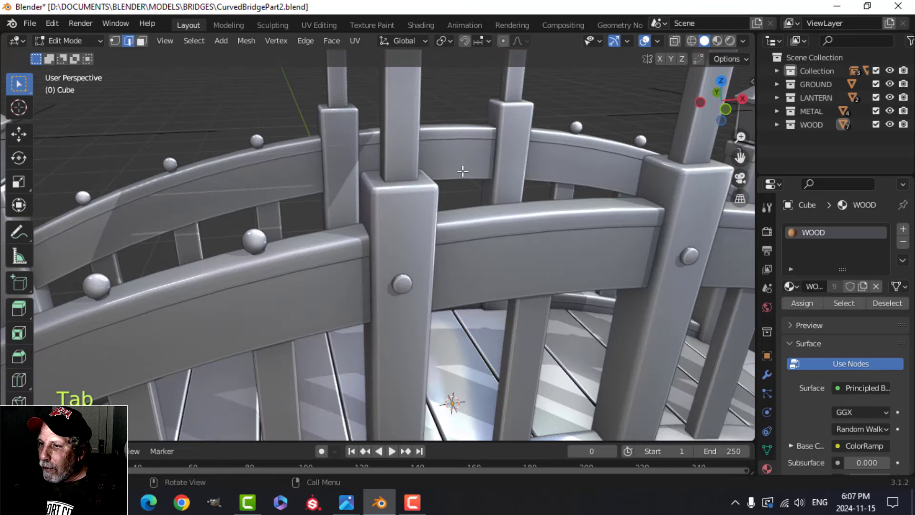
{"action": "key", "text": "ctrl+s"}
{"action": "key", "text": "Tab"}
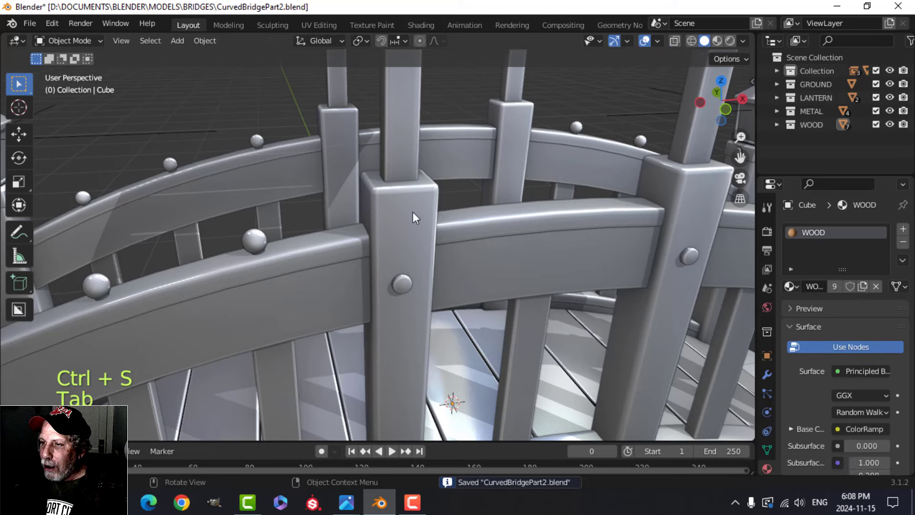
- Duplicate the bevelled top faces of the front middle post and raise the copy about 0.03 m along Z
{"action": "left_click", "coordinate": [414, 212]}
{"action": "key", "text": "Tab"}
{"action": "key", "text": "alt+a"}
{"action": "key", "text": "3"}
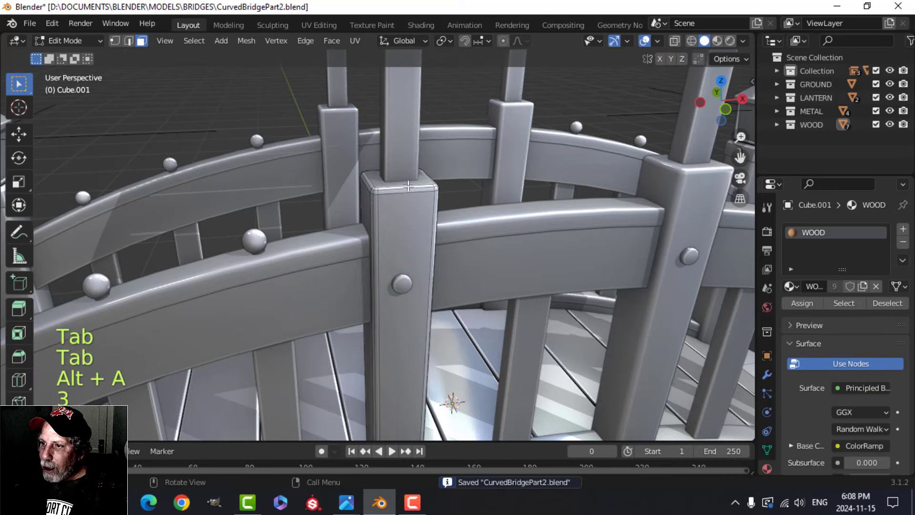
{"action": "left_click", "coordinate": [406, 185], "text": "shift"}
{"action": "middle_click_drag", "start_coordinate": [406, 185], "coordinate": [438, 211]}
{"action": "scroll", "coordinate": [445, 216], "scroll_direction": "up", "scroll_amount": 3}
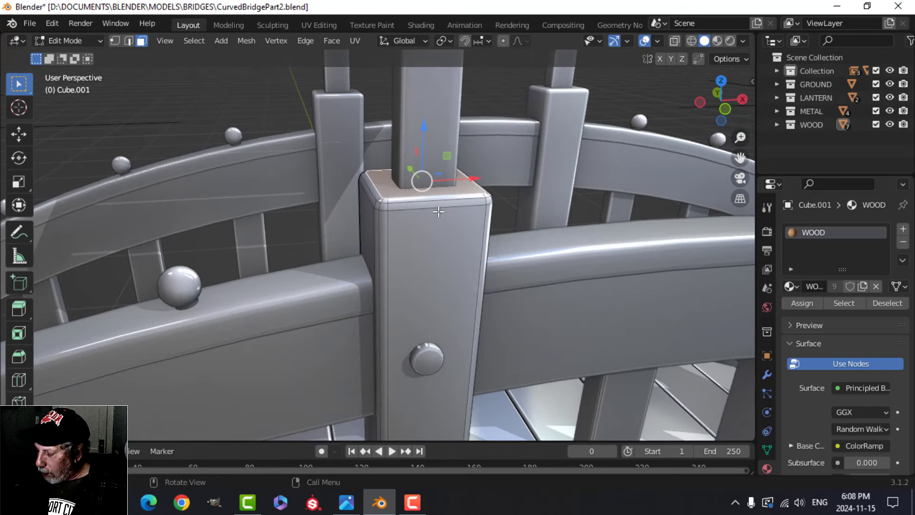
{"action": "key", "text": "ctrl+KP_Add"}
{"action": "key", "text": "ctrl+KP_Add"}
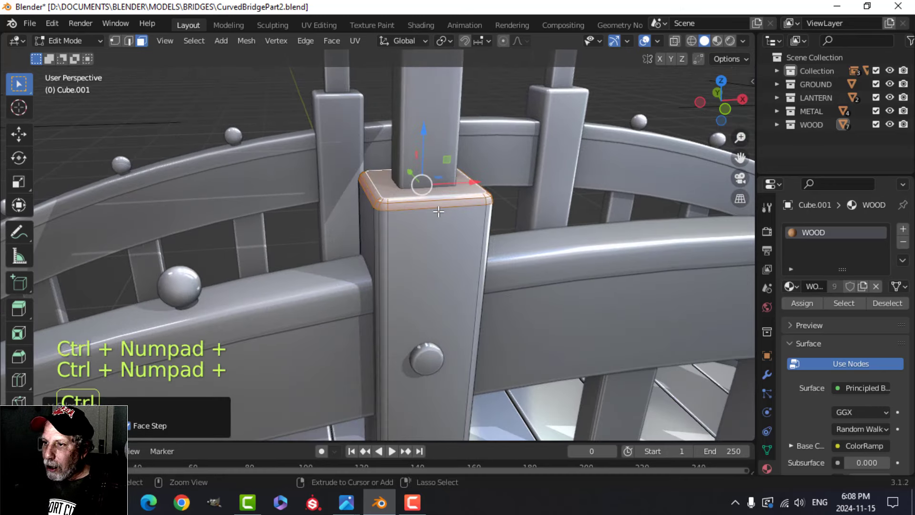
{"action": "key", "text": "shift+d"}
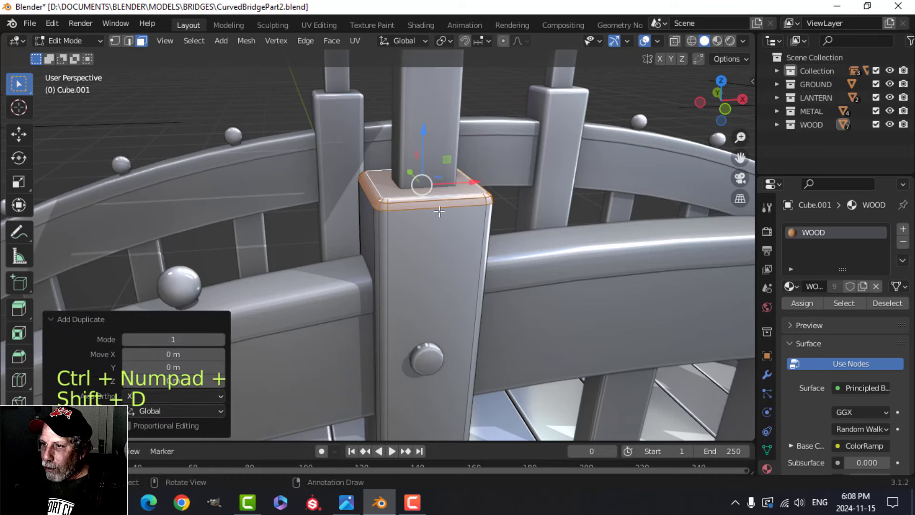
{"action": "left_click_drag", "start_coordinate": [421, 145], "coordinate": [420, 112]}
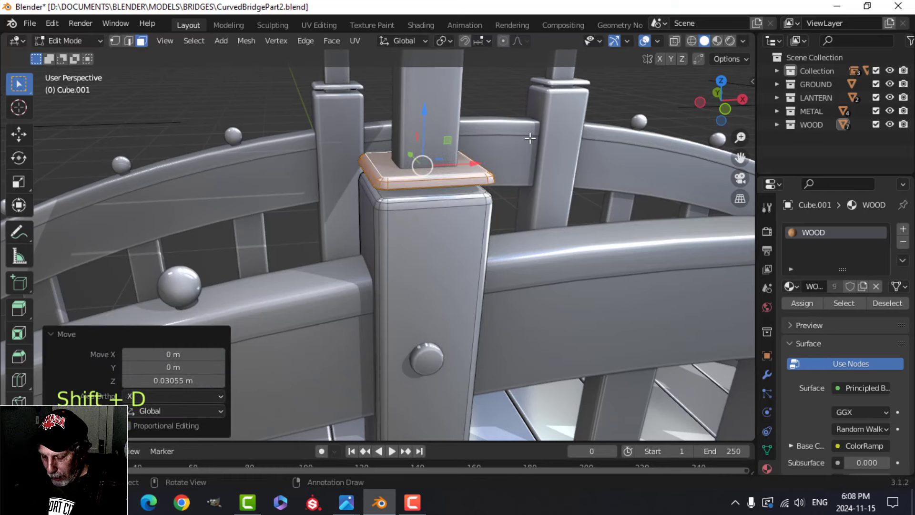
- Separate the duplicated top faces into their own cap object and select it in Object Mode
{"action": "key", "text": "p"}
{"action": "left_click", "coordinate": [529, 138]}
{"action": "key", "text": "Tab"}
{"action": "left_click", "coordinate": [491, 178]}
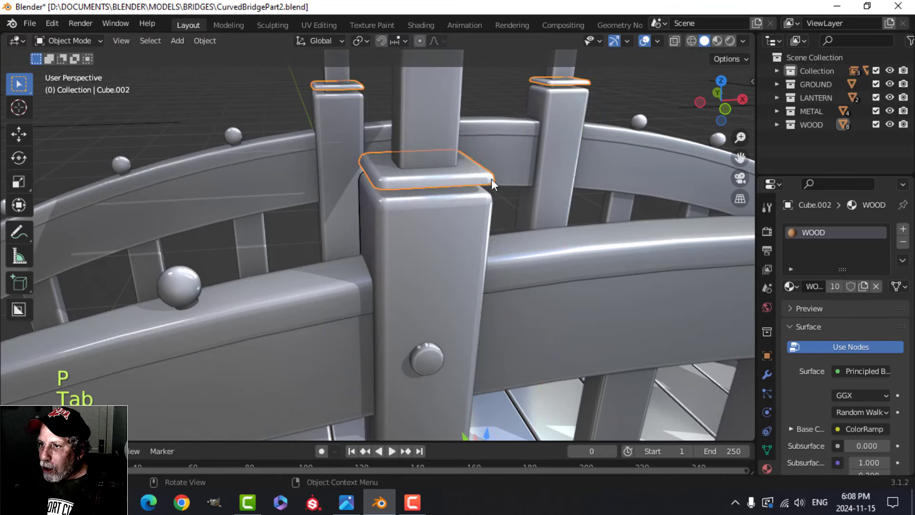
- Scale the whole cap mesh up to about 1.045 so it overhangs the post
{"action": "key", "text": "Tab"}
{"action": "key", "text": "a"}
{"action": "key", "text": "s"}
{"action": "key", "text": "shift"}
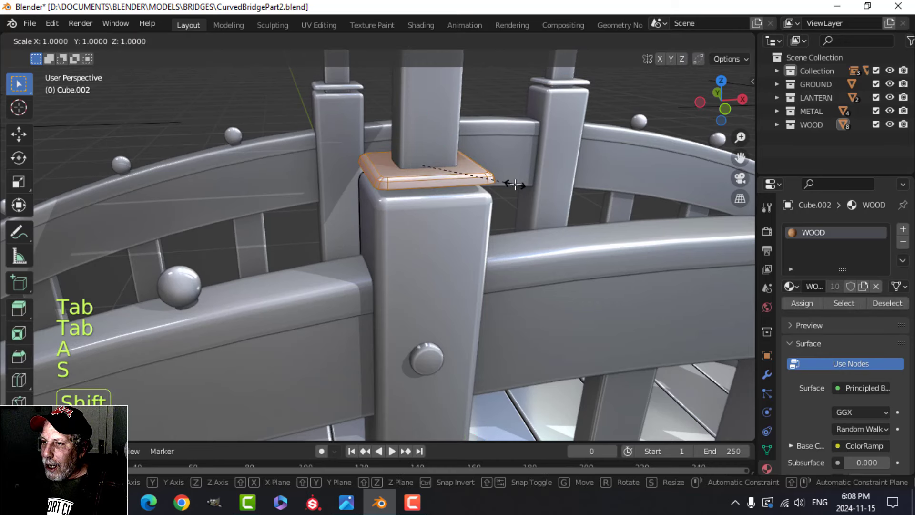
{"action": "left_click", "coordinate": [538, 181]}
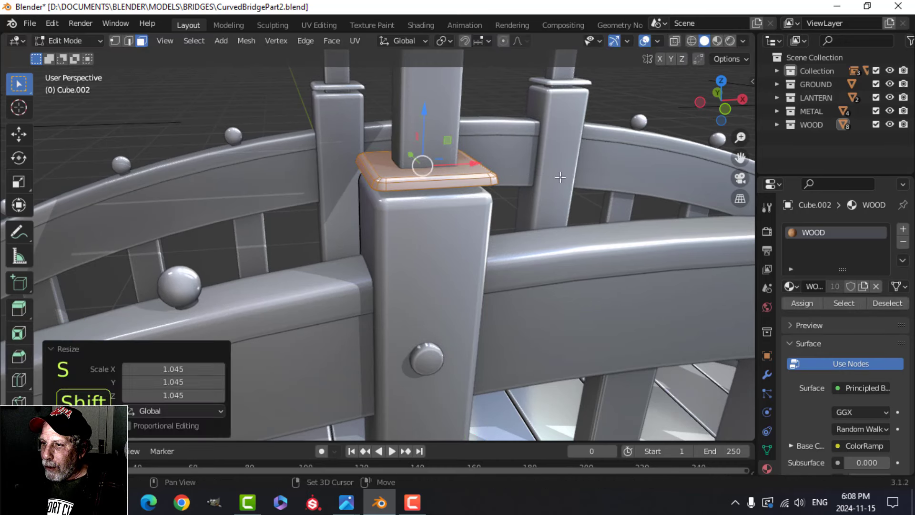
- Extrude the cap's bottom edge loop down about 0.04 m along Z so it wraps the post top
{"action": "key", "text": "2"}
{"action": "key", "text": "alt+a"}
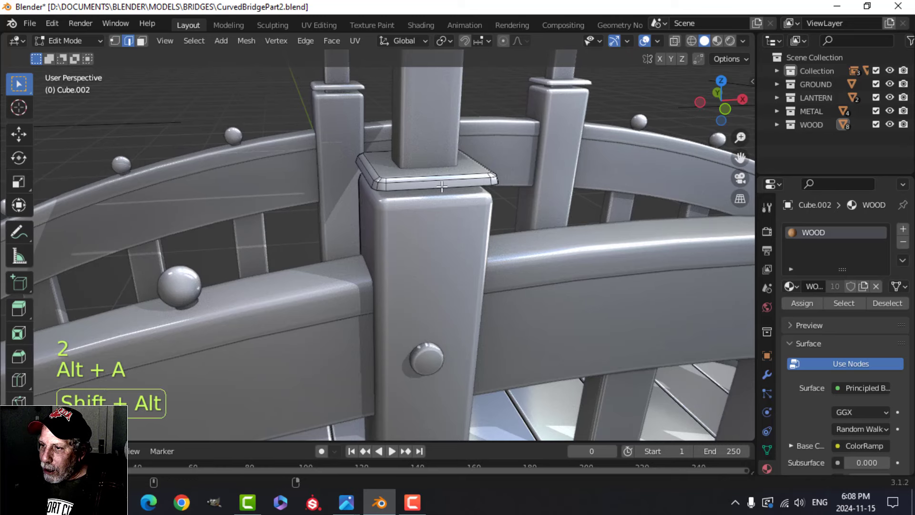
{"action": "left_click", "coordinate": [455, 197], "text": "alt+shift"}
{"action": "middle_click_drag", "start_coordinate": [455, 196], "coordinate": [476, 194]}
{"action": "key", "text": "e"}
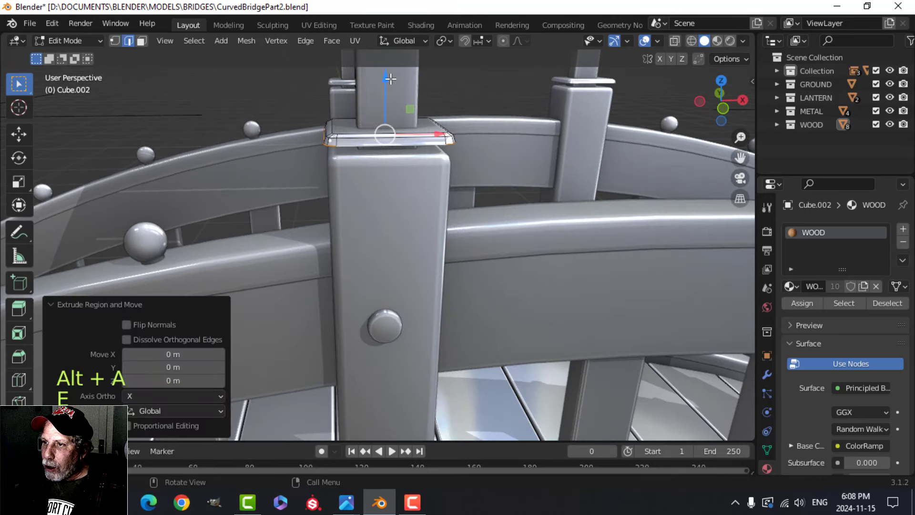
{"action": "left_click", "coordinate": [384, 106]}
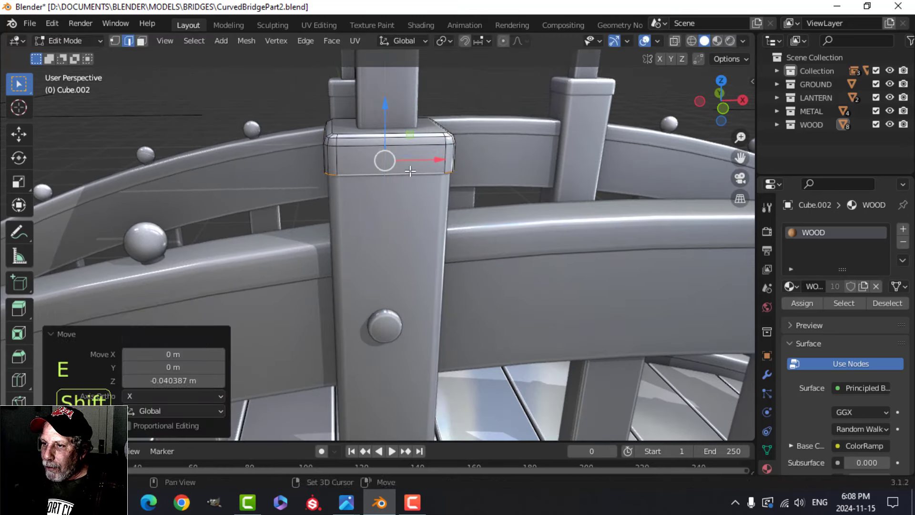
{"action": "middle_click_drag", "start_coordinate": [384, 107], "coordinate": [422, 202], "text": "shift"}
{"action": "scroll", "coordinate": [410, 198], "scroll_direction": "up", "scroll_amount": 1}
{"action": "middle_click_drag", "start_coordinate": [568, 217], "coordinate": [560, 253]}
{"action": "key", "text": "KP_Decimal"}
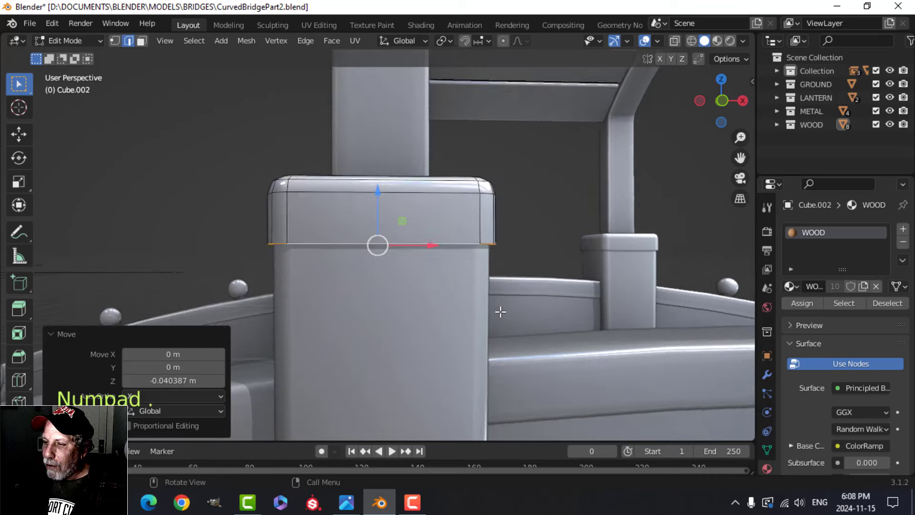
- Extrude the cap's lower edge loop again and scale it inward to form an underside lip against the post
{"action": "middle_click_drag", "start_coordinate": [506, 279], "coordinate": [560, 236]}
{"action": "key", "text": "e"}
{"action": "right_click", "coordinate": [560, 236]}
{"action": "key", "text": "s"}
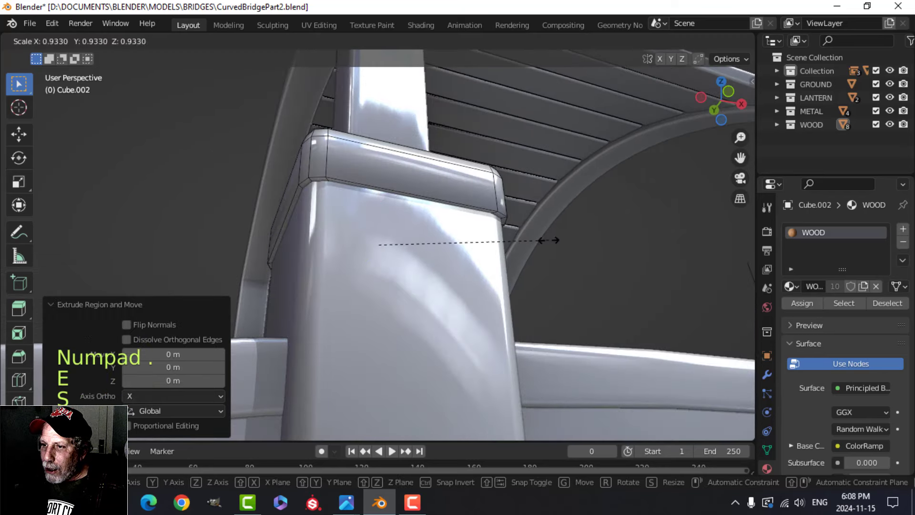
{"action": "left_click", "coordinate": [542, 241]}
- Bevel the cap's lower outer edge loop with 2 segments and a width of about 0.0023 m
{"action": "middle_click_drag", "start_coordinate": [445, 224], "coordinate": [470, 199]}
{"action": "key", "text": "alt+a"}
{"action": "left_click", "coordinate": [373, 156], "text": "alt+shift"}
{"action": "key", "text": "ctrl+b"}
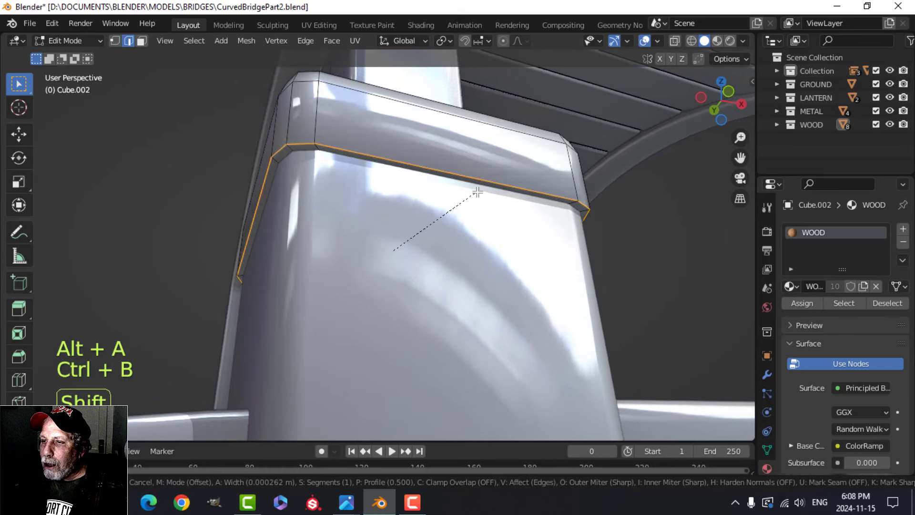
{"action": "scroll", "coordinate": [503, 181], "scroll_direction": "up", "scroll_amount": 1}
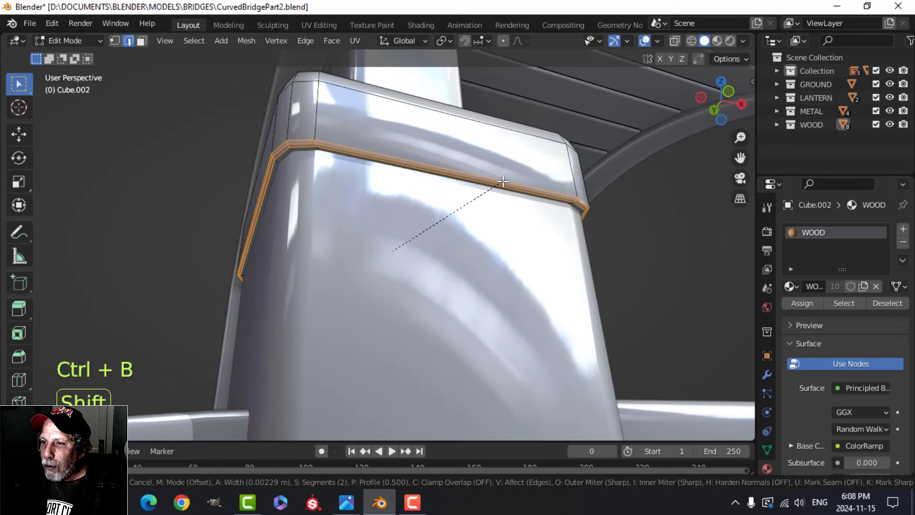
{"action": "left_click", "coordinate": [501, 184]}
{"action": "middle_click_drag", "start_coordinate": [502, 184], "coordinate": [463, 265]}
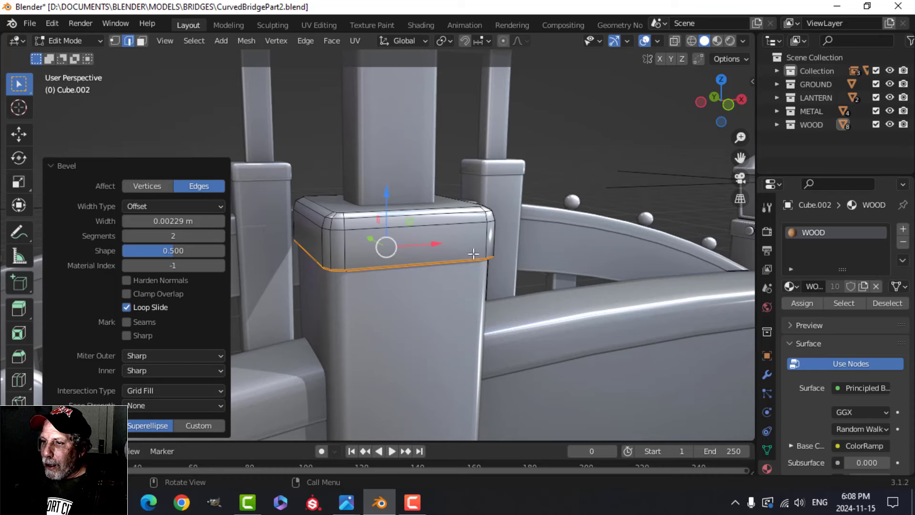
- Check the cap's face orientation and lower the whole cap slightly onto the post
{"action": "key", "text": "a"}
{"action": "left_click", "coordinate": [659, 41]}
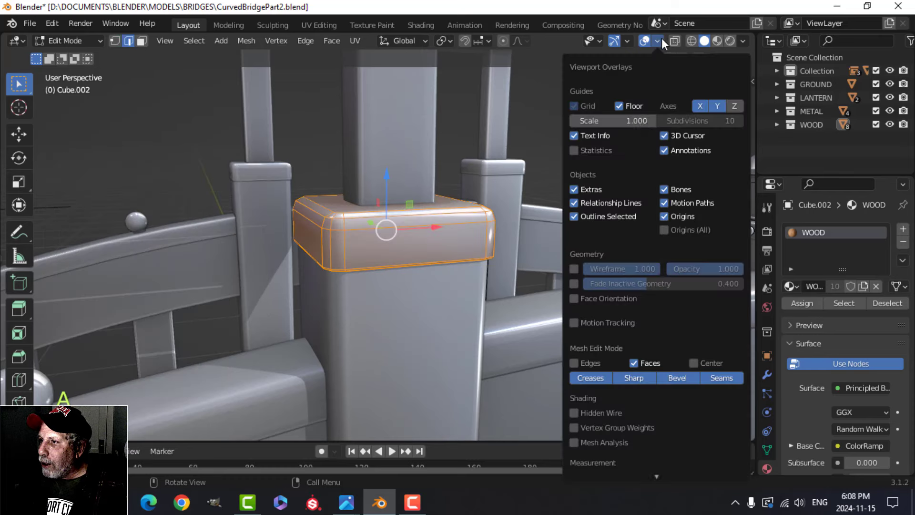
{"action": "left_click", "coordinate": [601, 299]}
{"action": "left_click", "coordinate": [601, 299]}
{"action": "middle_click_drag", "start_coordinate": [424, 302], "coordinate": [418, 282]}
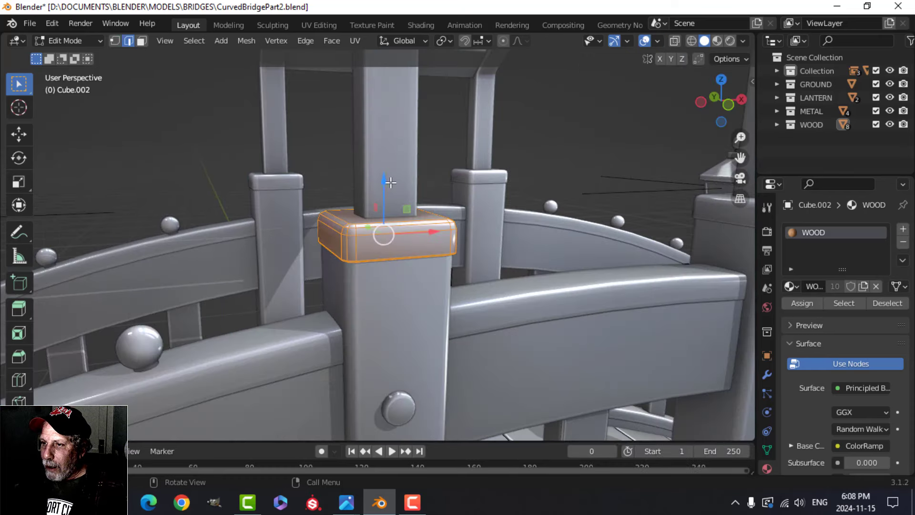
{"action": "left_click_drag", "start_coordinate": [390, 182], "coordinate": [388, 196]}
{"action": "key", "text": "Tab"}
{"action": "scroll", "coordinate": [444, 255], "scroll_direction": "down", "scroll_amount": 4}
{"action": "key", "text": "alt+a"}
{"action": "middle_click_drag", "start_coordinate": [414, 257], "coordinate": [449, 239], "text": "shift"}
- Unwrap the entire cap mesh with Smart UV Project using the default settings
{"action": "left_click", "coordinate": [398, 224]}
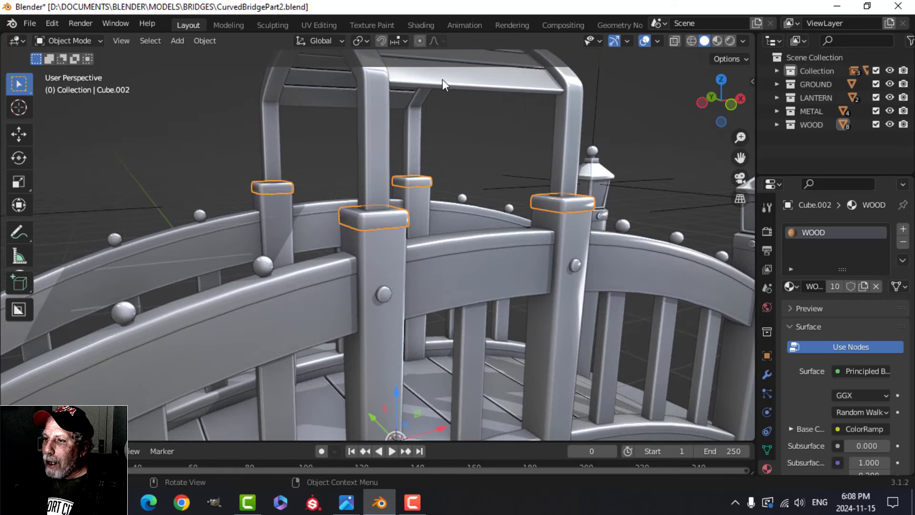
{"action": "key", "text": "Tab"}
{"action": "key", "text": "a"}
{"action": "key", "text": "u"}
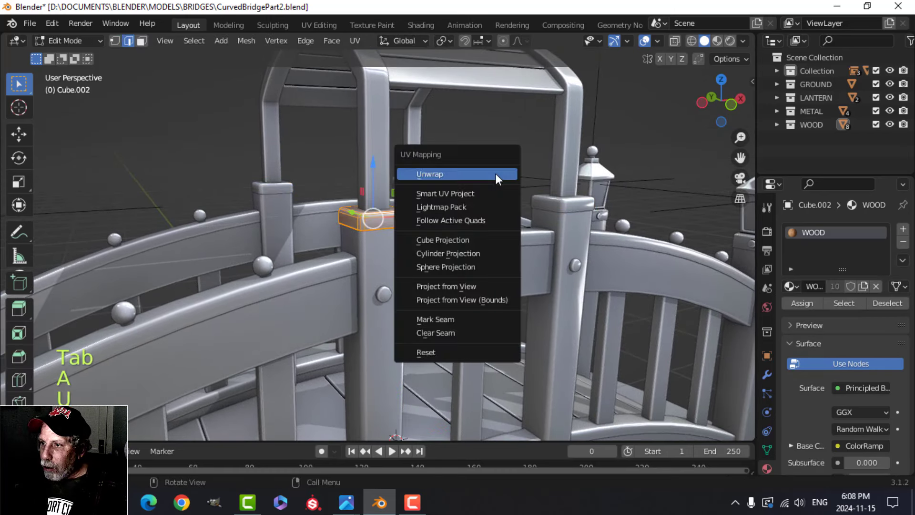
{"action": "left_click", "coordinate": [479, 193]}
{"action": "left_click", "coordinate": [481, 300]}
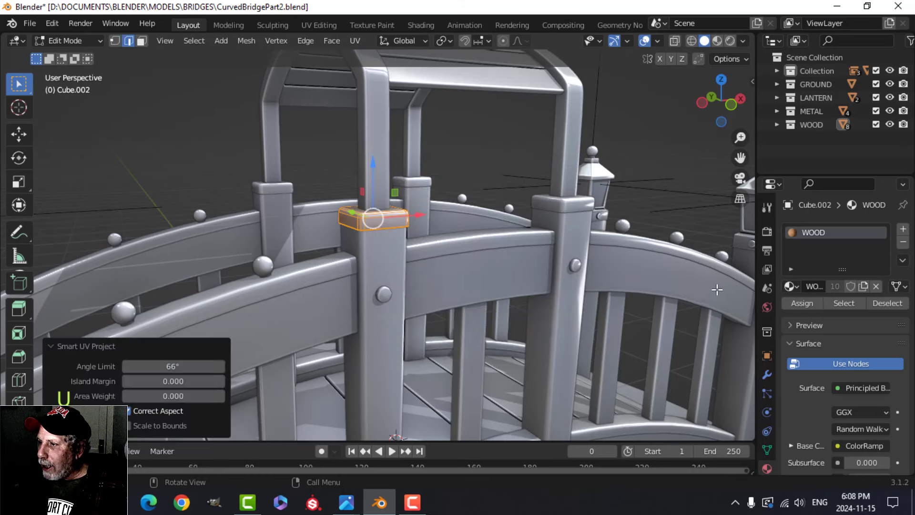
{"action": "key", "text": "Tab"}
- Show the material preview and replace the post caps' WOOD material with METAL
{"action": "left_click", "coordinate": [716, 41]}
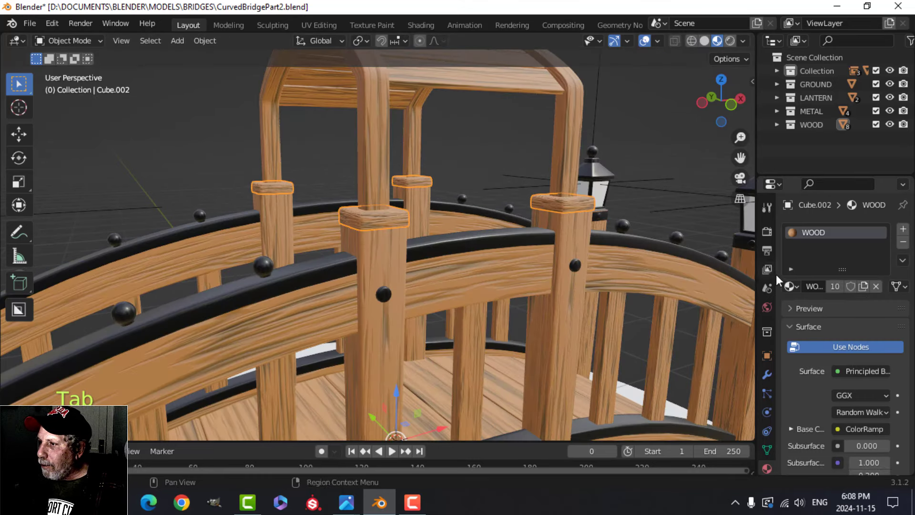
{"action": "scroll", "coordinate": [428, 245], "scroll_direction": "up", "scroll_amount": 1}
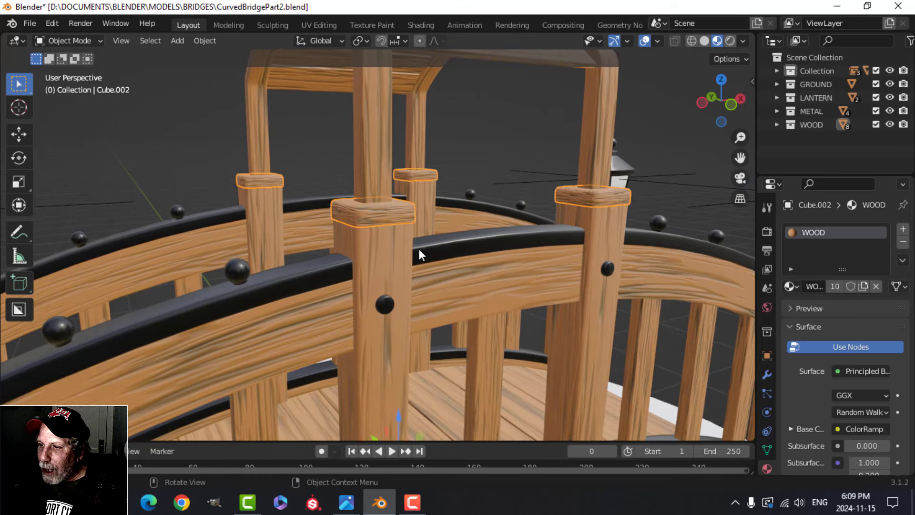
{"action": "key", "text": "alt+a"}
{"action": "left_click", "coordinate": [393, 216]}
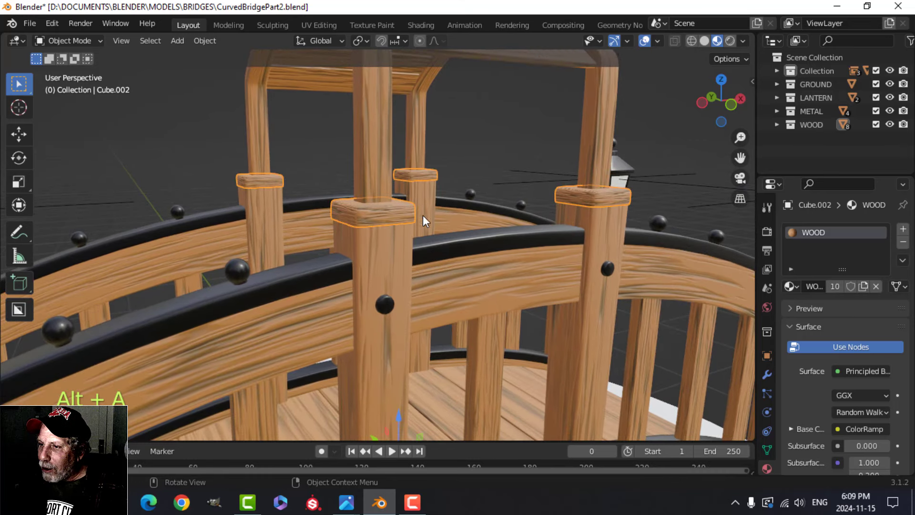
{"action": "left_click", "coordinate": [903, 242]}
{"action": "left_click", "coordinate": [790, 286]}
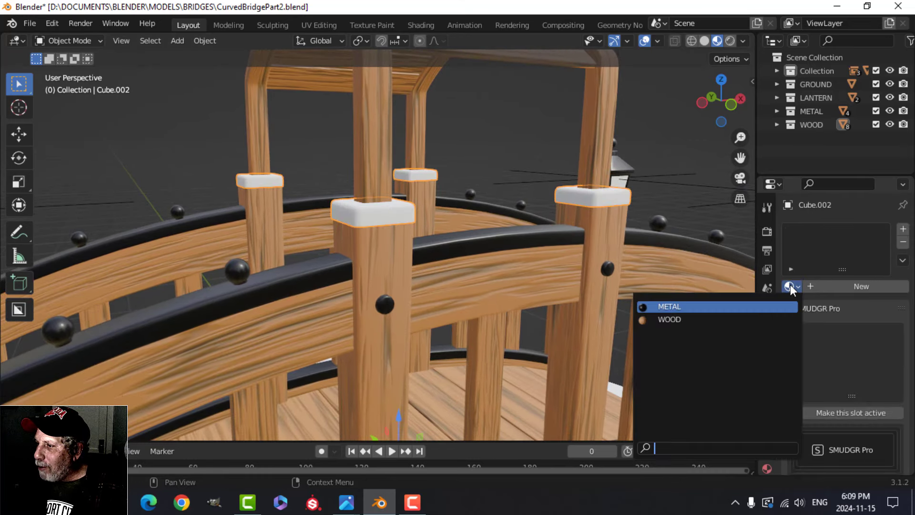
{"action": "left_click", "coordinate": [668, 304]}
- Add a Weighted Normal modifier to the post caps, enable Auto Smooth at 30° for their mesh, and clear the selection
{"action": "middle_click_drag", "start_coordinate": [431, 250], "coordinate": [521, 242]}
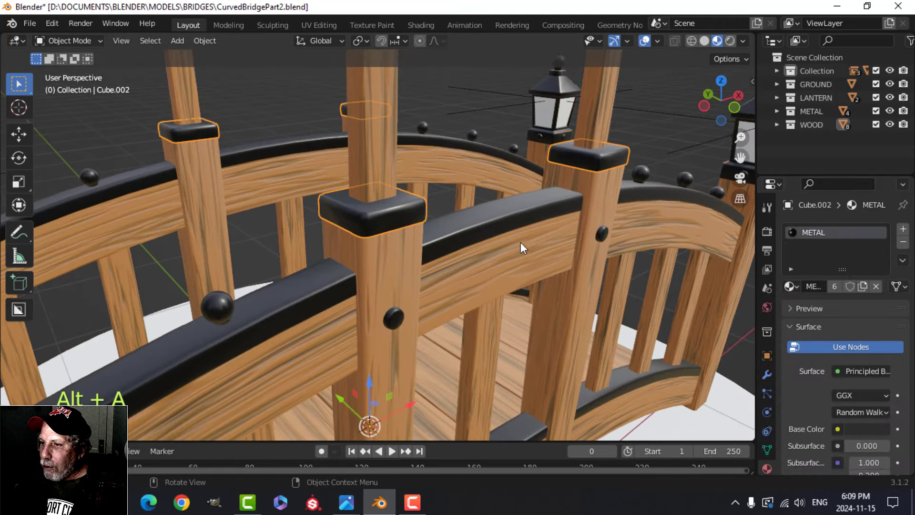
{"action": "left_click", "coordinate": [767, 376]}
{"action": "left_click", "coordinate": [790, 252]}
{"action": "left_click", "coordinate": [806, 229]}
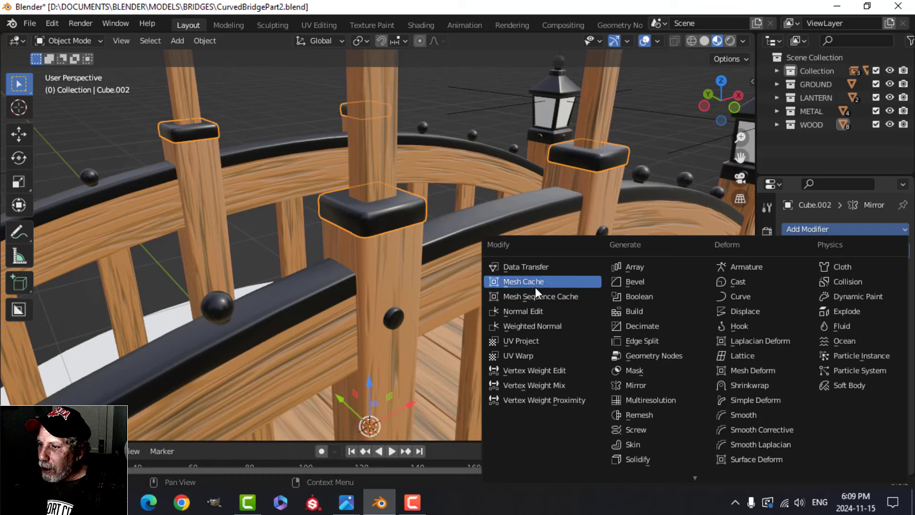
{"action": "left_click", "coordinate": [528, 326]}
{"action": "left_click", "coordinate": [766, 450]}
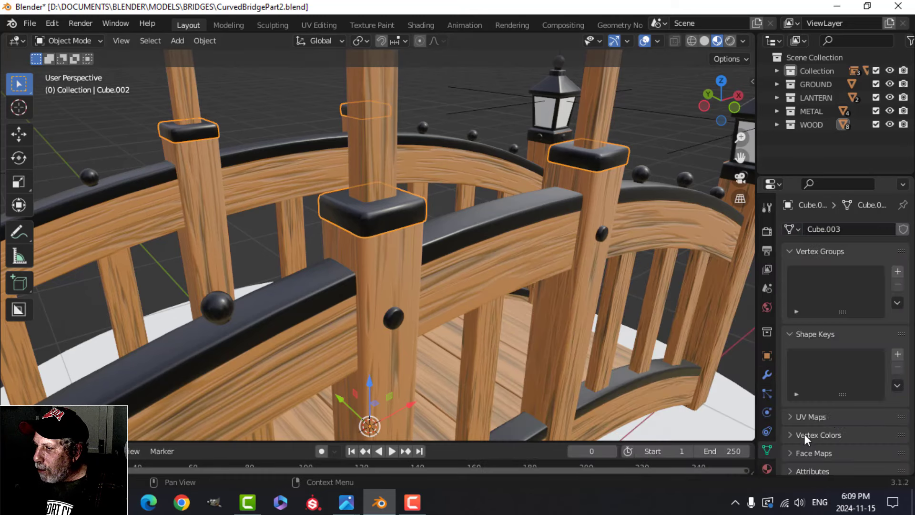
{"action": "scroll", "coordinate": [820, 424], "scroll_direction": "down", "scroll_amount": 5}
{"action": "left_click", "coordinate": [836, 403]}
{"action": "scroll", "coordinate": [451, 253], "scroll_direction": "down", "scroll_amount": 2}
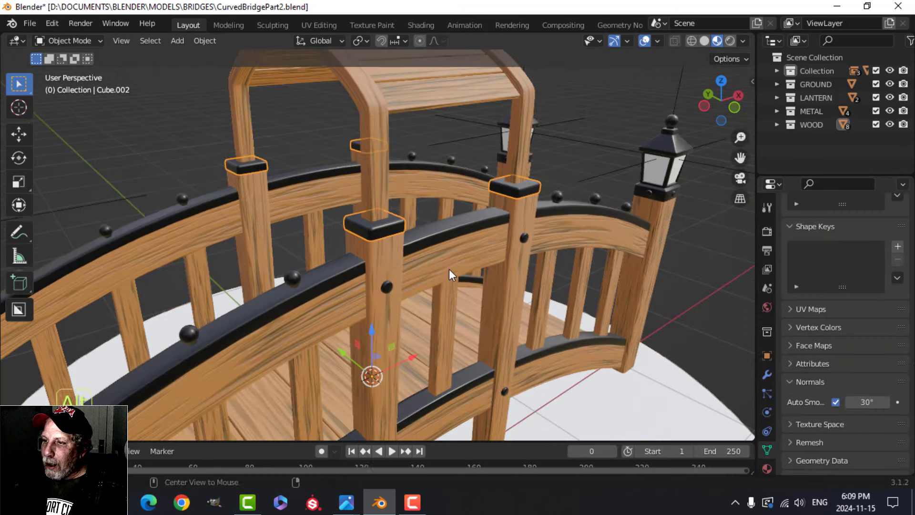
{"action": "key", "text": "alt+a"}
- Check the capped posts from several angles and save the file
{"action": "scroll", "coordinate": [443, 268], "scroll_direction": "down", "scroll_amount": 2}
{"action": "mouse_move", "coordinate": [423, 268]}
{"action": "middle_mouse_down", "text": "shift"}
{"action": "mouse_move", "coordinate": [457, 265]}
{"action": "mouse_move", "coordinate": [447, 251]}
{"action": "mouse_move", "coordinate": [456, 268]}
{"action": "mouse_move", "coordinate": [410, 262]}
{"action": "middle_mouse_up", "text": "shift"}
{"action": "scroll", "coordinate": [447, 251], "scroll_direction": "up", "scroll_amount": 2}
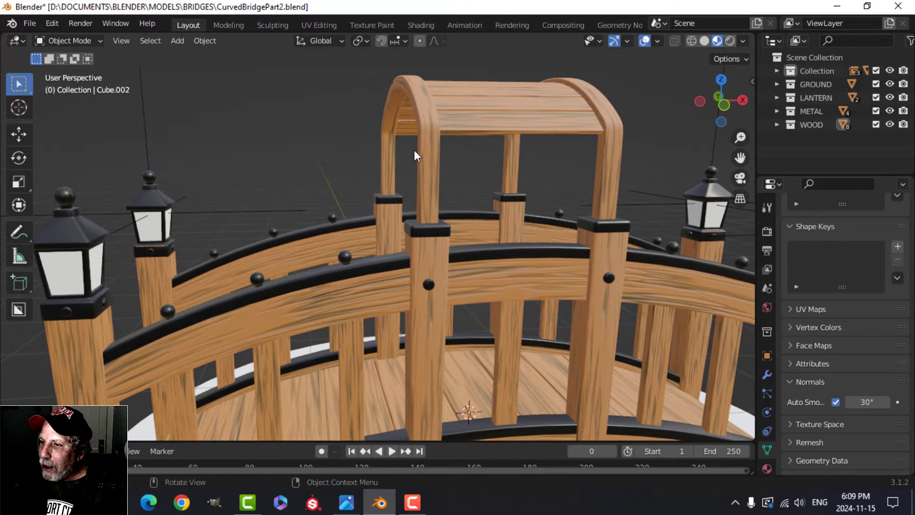
{"action": "middle_click_drag", "start_coordinate": [472, 214], "coordinate": [456, 248]}
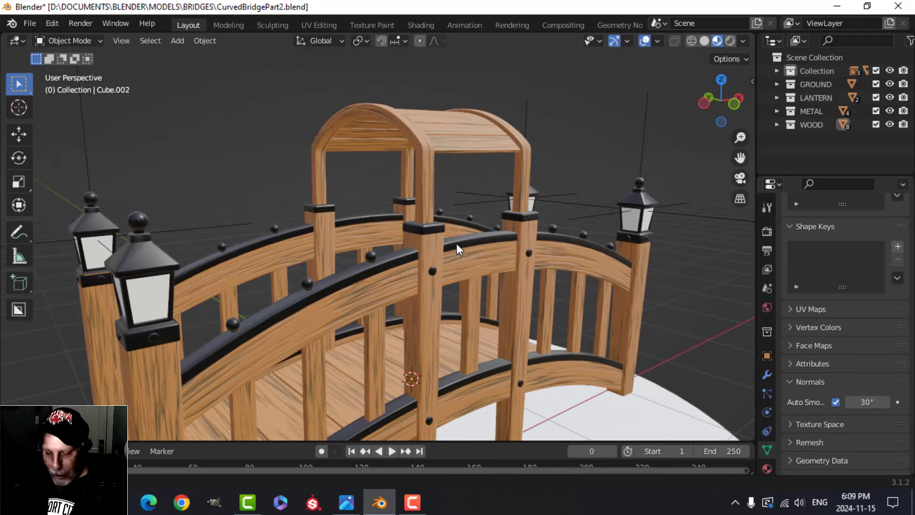
{"action": "key", "text": "ctrl+s"}
- Add a Weighted Normal modifier to the metal frame of the lantern on the front end post, below its Bevel modifier
{"action": "scroll", "coordinate": [461, 247], "scroll_direction": "down", "scroll_amount": 1}
{"action": "middle_click_drag", "start_coordinate": [411, 228], "coordinate": [457, 225], "text": "shift"}
{"action": "scroll", "coordinate": [405, 252], "scroll_direction": "down", "scroll_amount": 2}
{"action": "middle_click_drag", "start_coordinate": [397, 259], "coordinate": [423, 228], "text": "shift"}
{"action": "scroll", "coordinate": [405, 225], "scroll_direction": "up", "scroll_amount": 3}
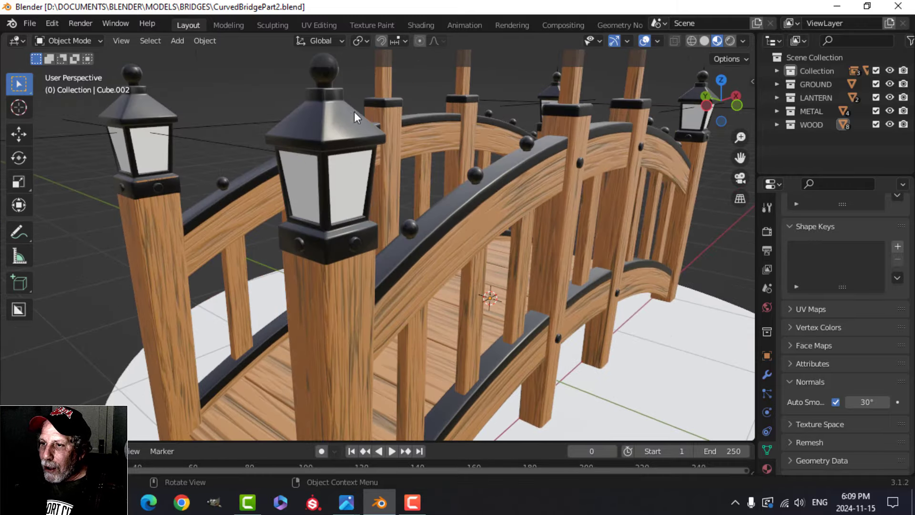
{"action": "scroll", "coordinate": [354, 111], "scroll_direction": "down", "scroll_amount": 3}
{"action": "middle_click_drag", "start_coordinate": [353, 111], "coordinate": [407, 213]}
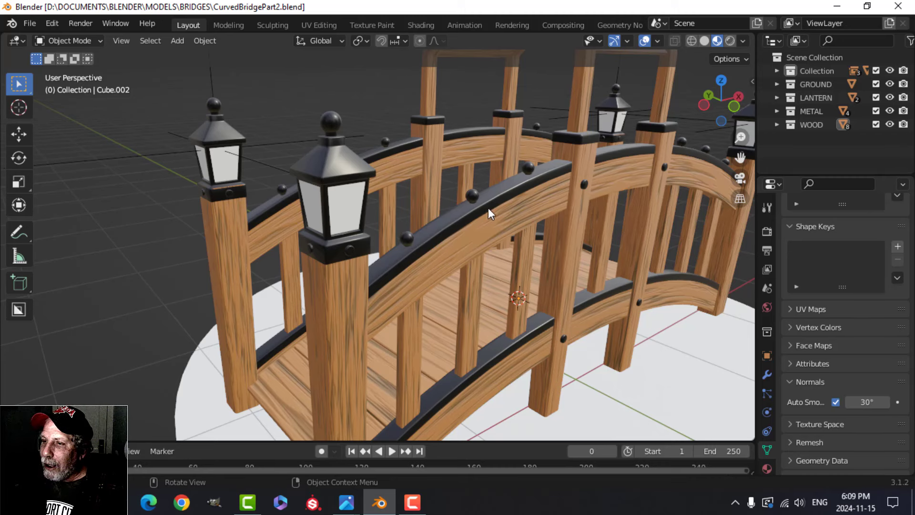
{"action": "left_click", "coordinate": [352, 163]}
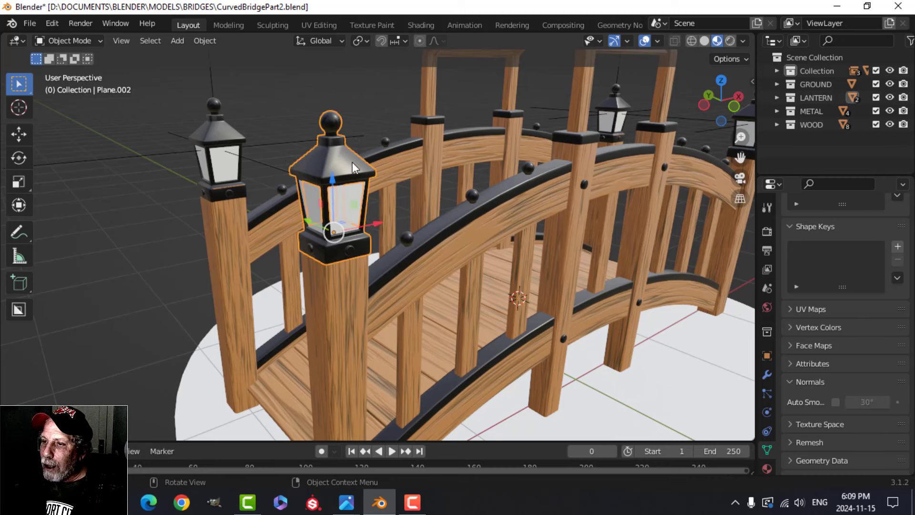
{"action": "left_click", "coordinate": [767, 375]}
{"action": "left_click", "coordinate": [789, 205]}
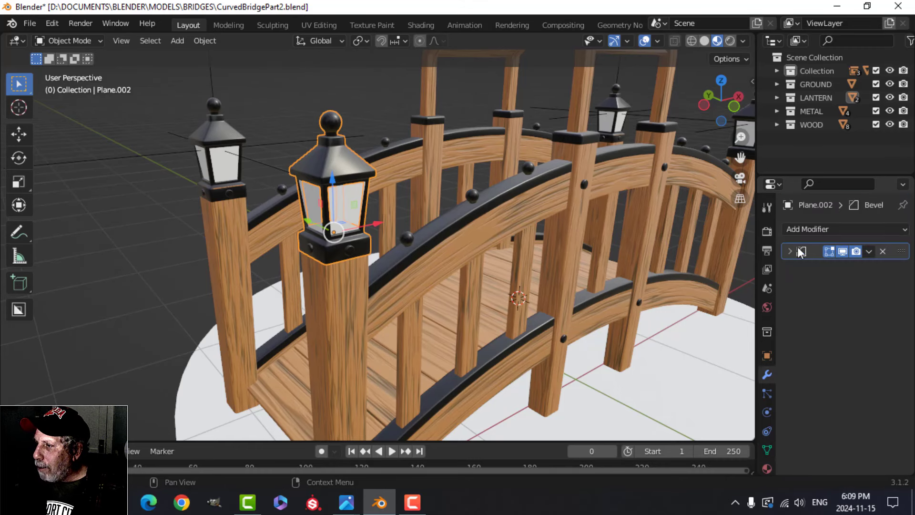
{"action": "left_click", "coordinate": [804, 229]}
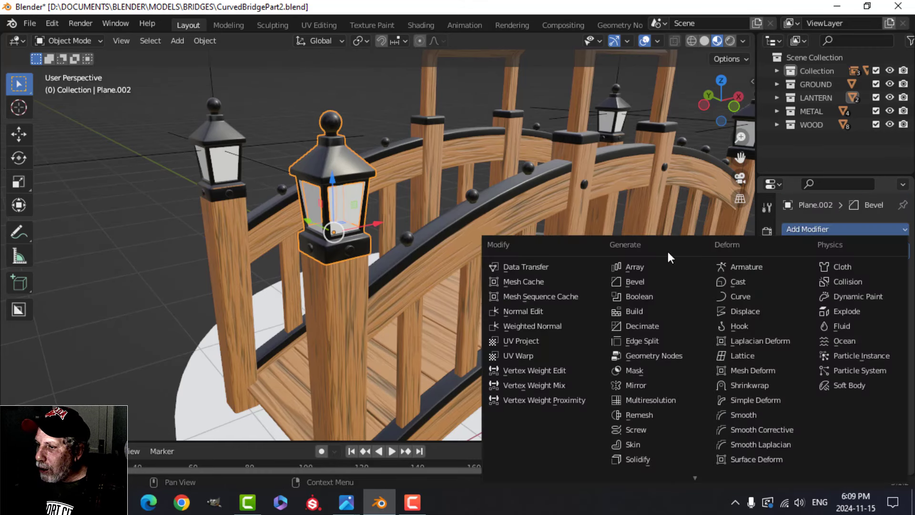
{"action": "left_click", "coordinate": [524, 324]}
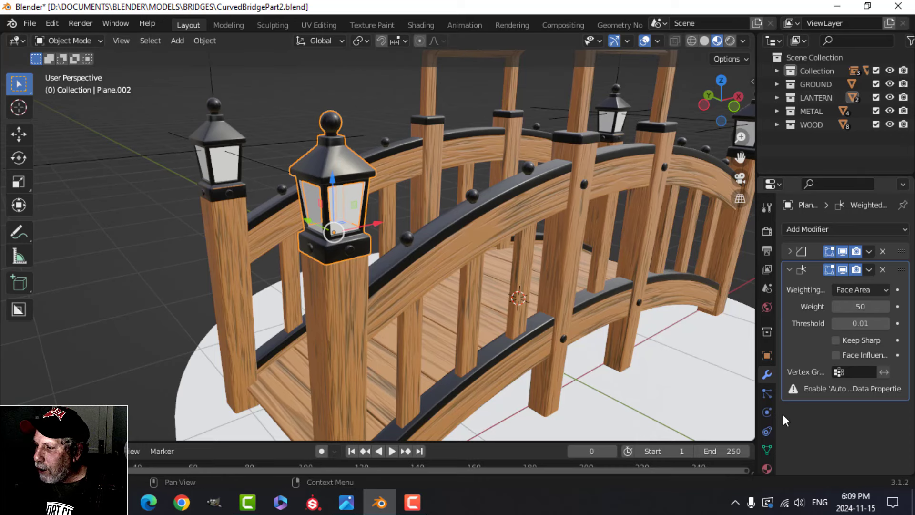
- Enable Auto Smooth at 30° for the lantern frame's normals and clear the selection
{"action": "left_click", "coordinate": [768, 450]}
{"action": "scroll", "coordinate": [810, 439], "scroll_direction": "down", "scroll_amount": 3}
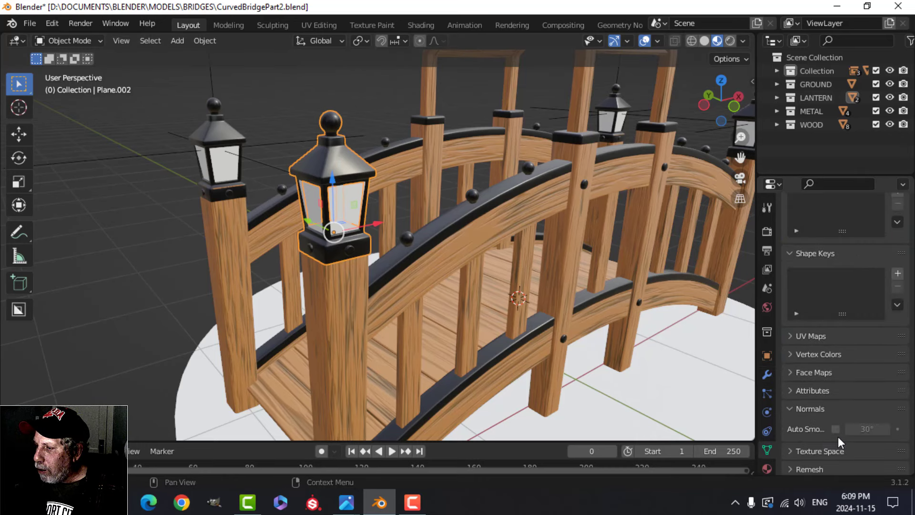
{"action": "left_click", "coordinate": [836, 428]}
{"action": "key", "text": "alt+a"}
- Check which modifiers the upper metal handrail uses, deselect it, and save the file
{"action": "middle_click_drag", "start_coordinate": [472, 256], "coordinate": [474, 237]}
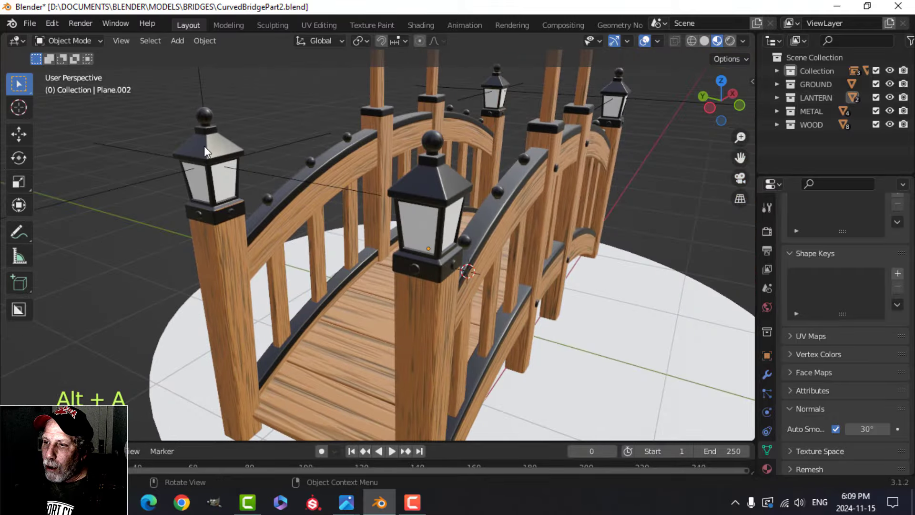
{"action": "middle_click_drag", "start_coordinate": [204, 146], "coordinate": [457, 184]}
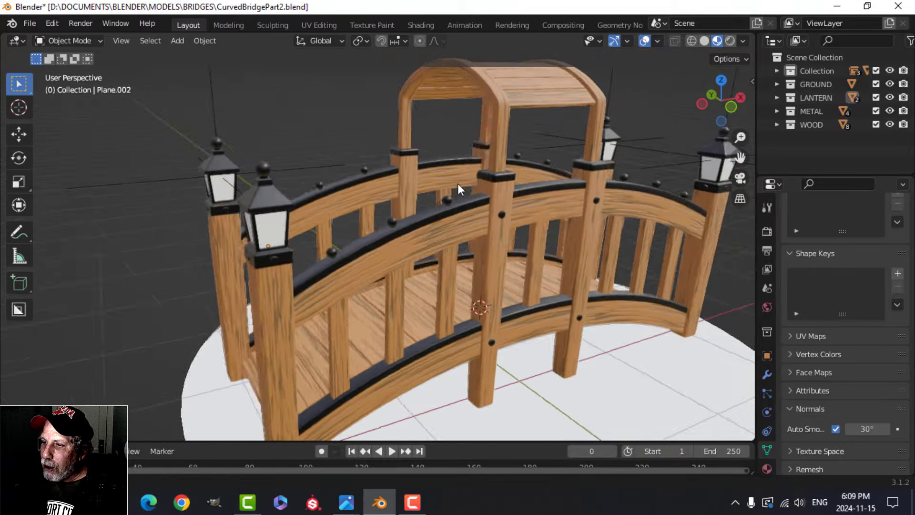
{"action": "scroll", "coordinate": [457, 184], "scroll_direction": "up", "scroll_amount": 5}
{"action": "left_click", "coordinate": [573, 192]}
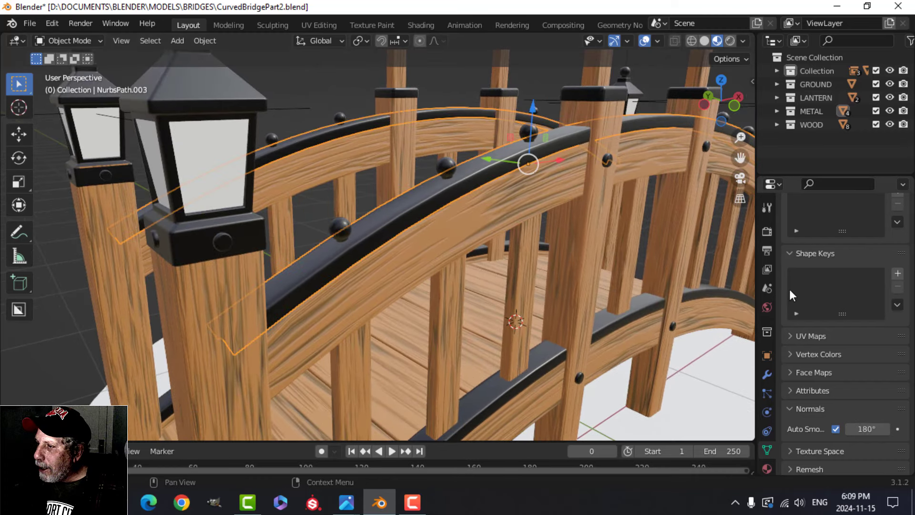
{"action": "left_click", "coordinate": [767, 374]}
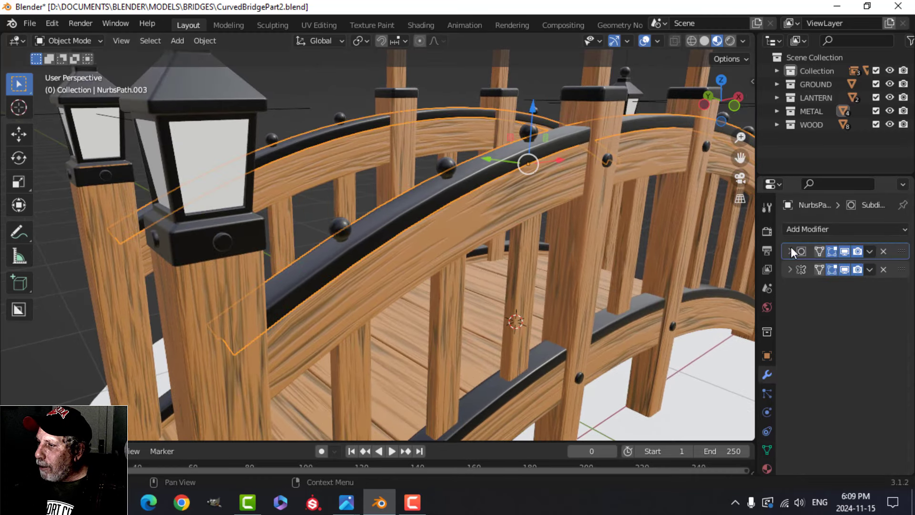
{"action": "scroll", "coordinate": [498, 256], "scroll_direction": "down", "scroll_amount": 3}
{"action": "key", "text": "alt+a"}
{"action": "middle_click_drag", "start_coordinate": [497, 256], "coordinate": [407, 210]}
{"action": "key", "text": "ctrl+s"}
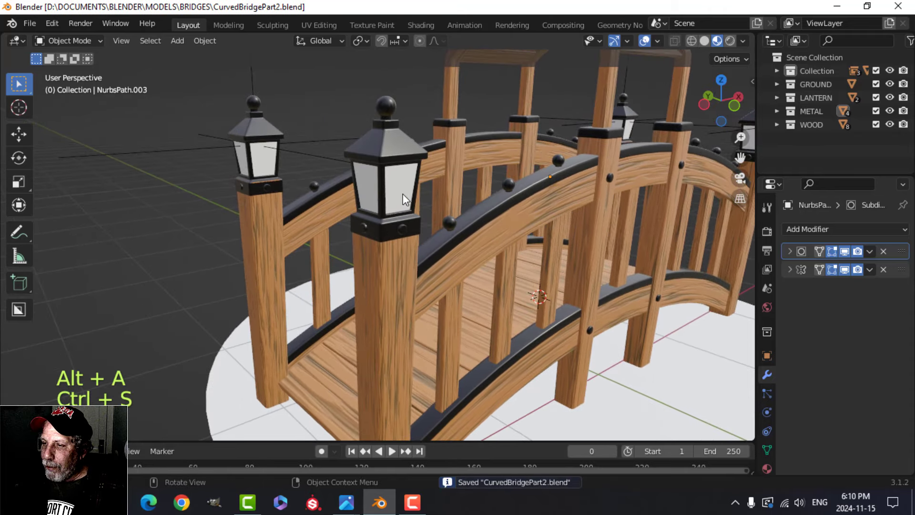
- Select the glass panes of the lantern on the front end post
{"action": "left_click", "coordinate": [402, 194]}
{"action": "middle_click_drag", "start_coordinate": [411, 261], "coordinate": [429, 261]}
{"action": "scroll", "coordinate": [433, 259], "scroll_direction": "up", "scroll_amount": 2}
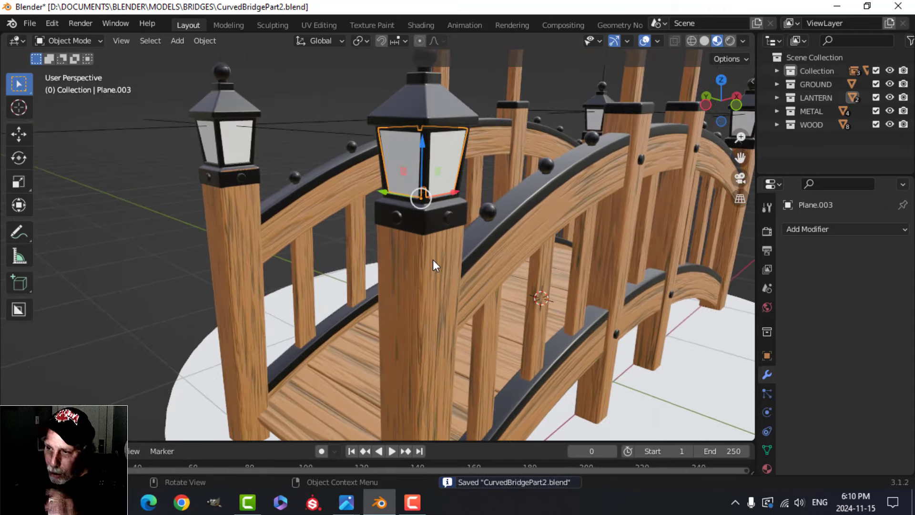
- Switch to the CurvedBridgeLanternGlass.jpg reference image and examine its shader nodes and material settings
{"action": "mouse_move", "coordinate": [347, 501]}
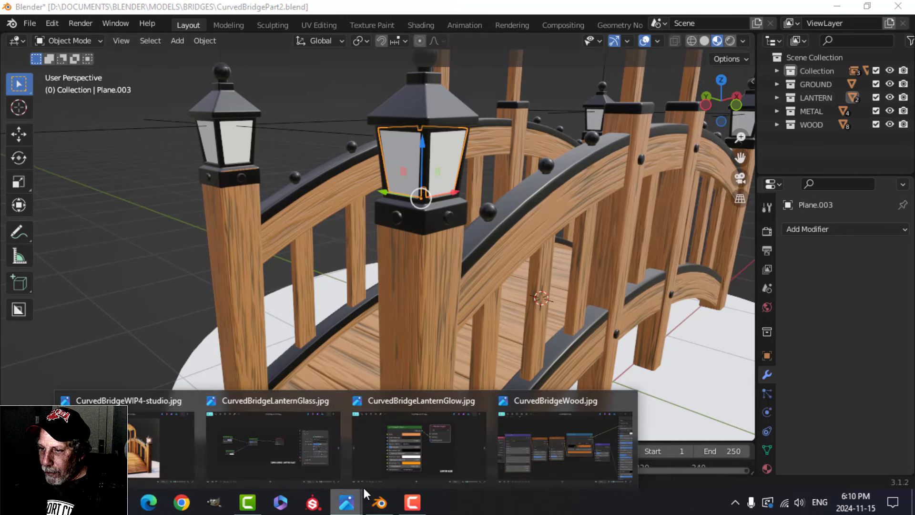
{"action": "left_click", "coordinate": [302, 437]}
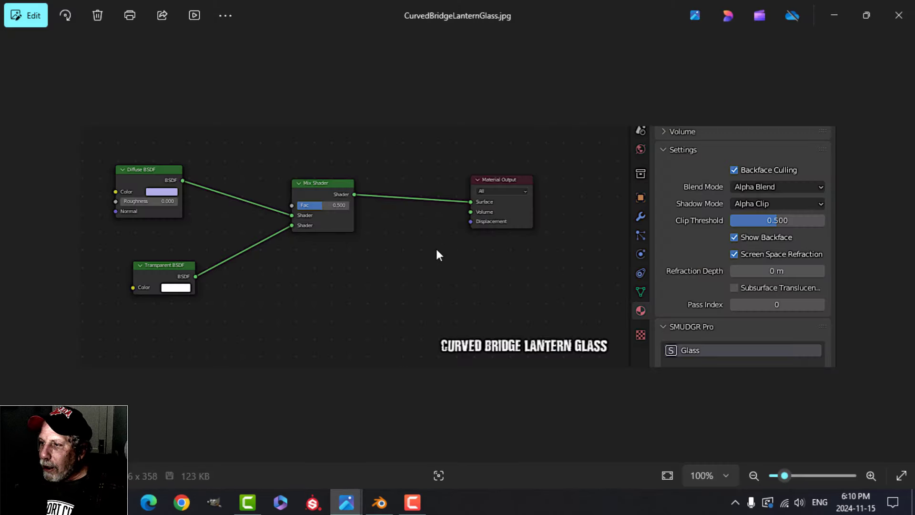
{"action": "scroll", "coordinate": [429, 275], "scroll_direction": "up", "scroll_amount": 2}
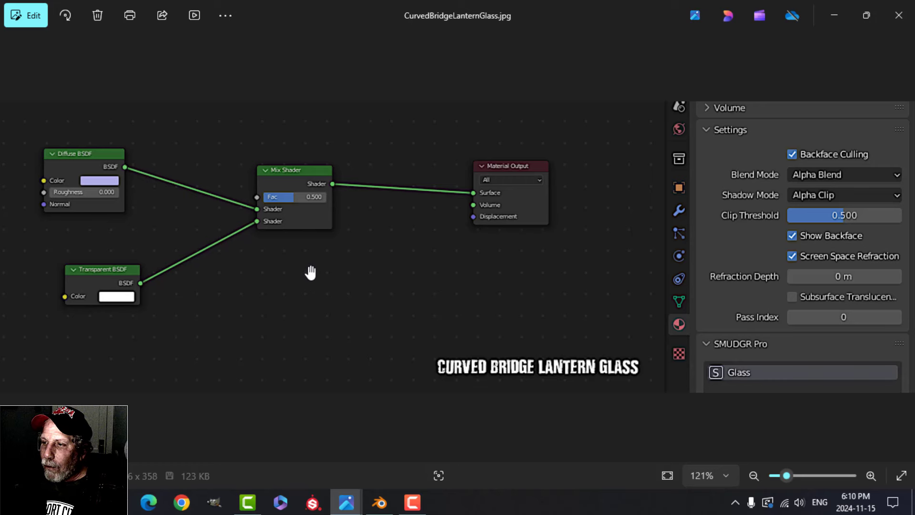
{"action": "scroll", "coordinate": [339, 263], "scroll_direction": "down", "scroll_amount": 1}
{"action": "scroll", "coordinate": [334, 246], "scroll_direction": "up", "scroll_amount": 1}
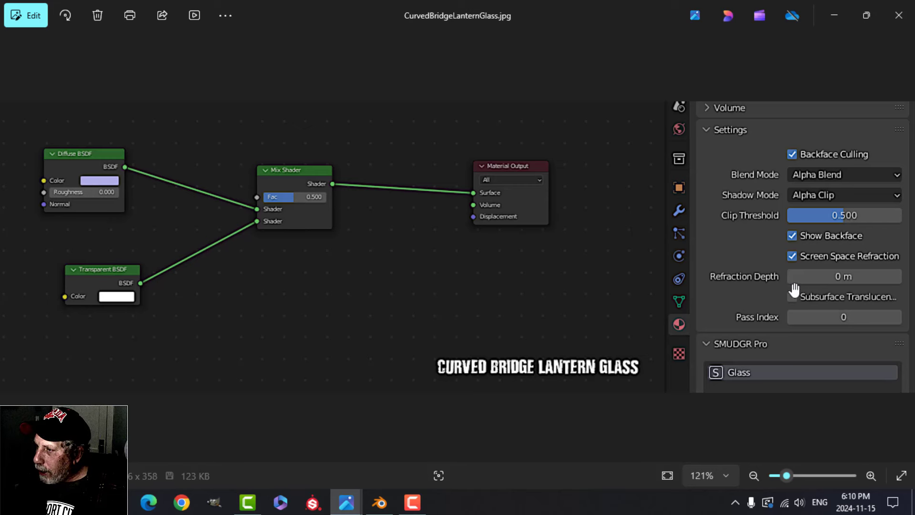
- Return to Blender's Shading workspace and create a new material named GLASS for the lantern panes
{"action": "left_click", "coordinate": [380, 503]}
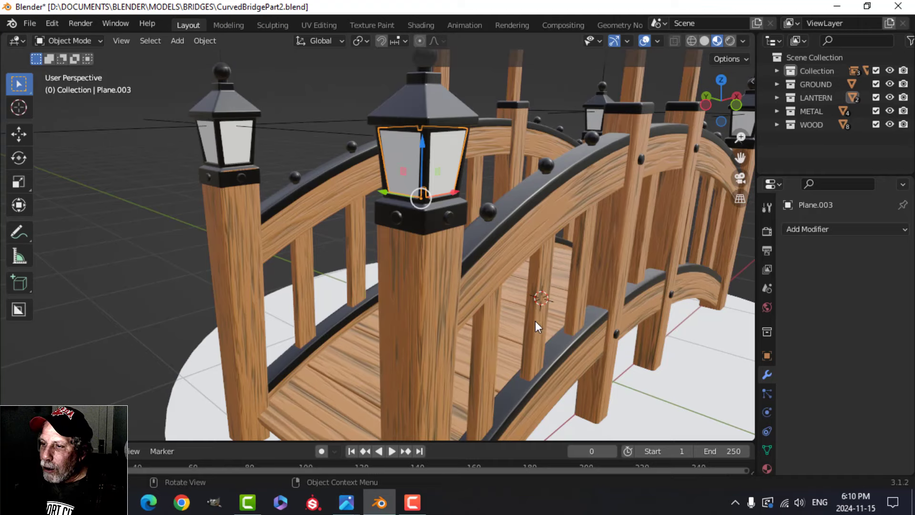
{"action": "left_click", "coordinate": [421, 25]}
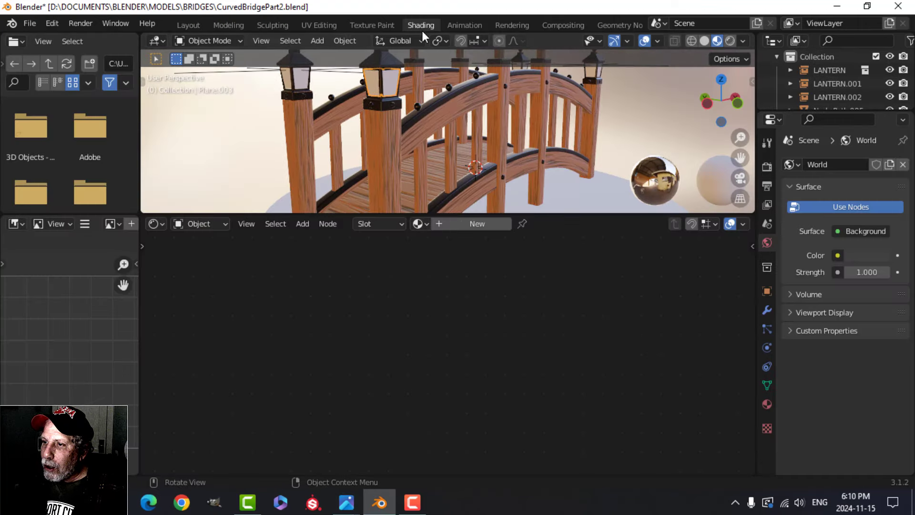
{"action": "middle_click_drag", "start_coordinate": [411, 119], "coordinate": [448, 145], "text": "shift"}
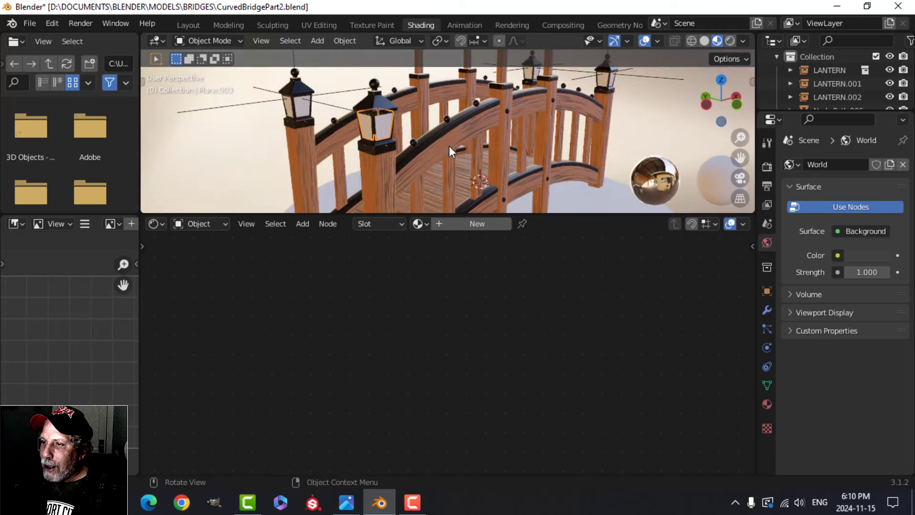
{"action": "scroll", "coordinate": [455, 150], "scroll_direction": "up", "scroll_amount": 2}
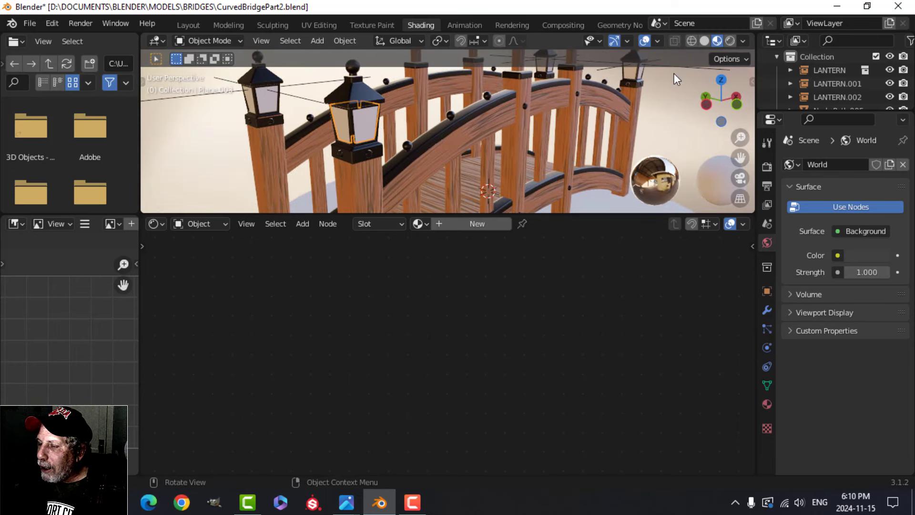
{"action": "middle_click_drag", "start_coordinate": [674, 73], "coordinate": [535, 117], "text": "shift"}
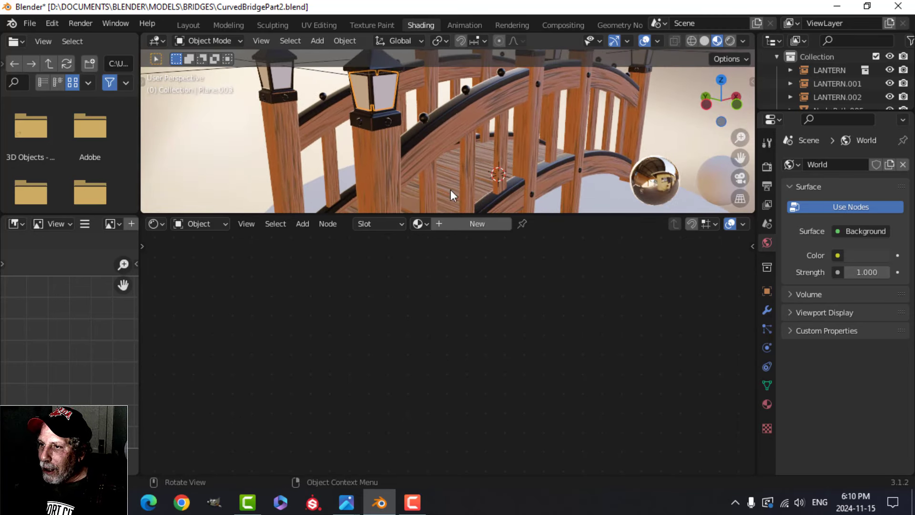
{"action": "left_click", "coordinate": [472, 226]}
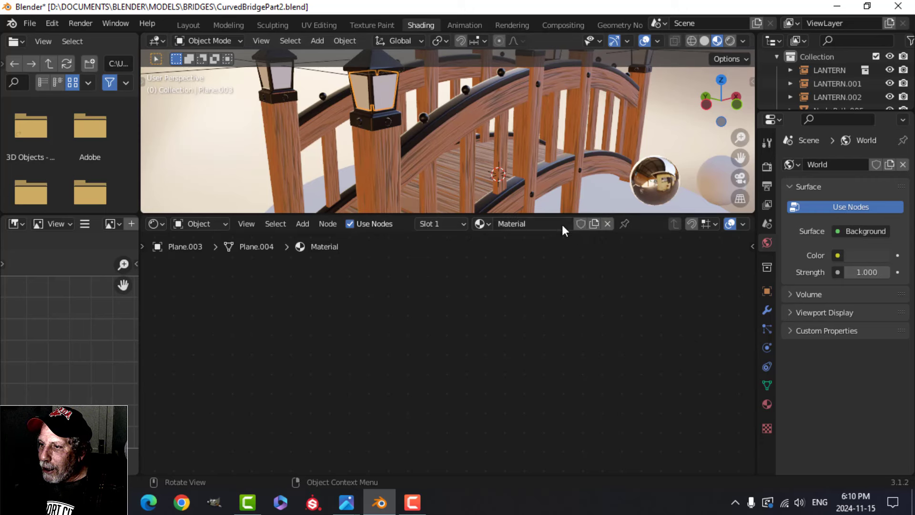
{"action": "double_click", "coordinate": [536, 220]}
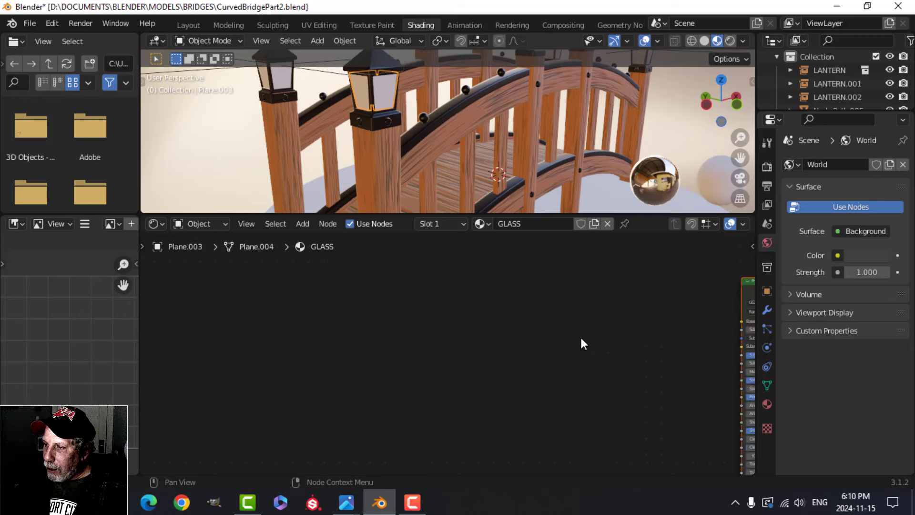
- Delete the Principled BSDF node from the GLASS material
{"action": "key", "text": "Home"}
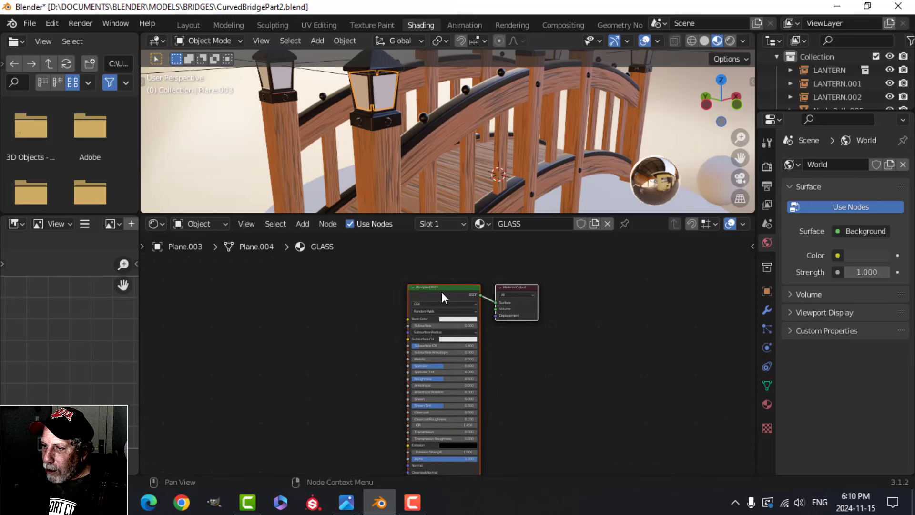
{"action": "key", "text": "Delete"}
{"action": "scroll", "coordinate": [429, 305], "scroll_direction": "up", "scroll_amount": 2, "text": "shift"}
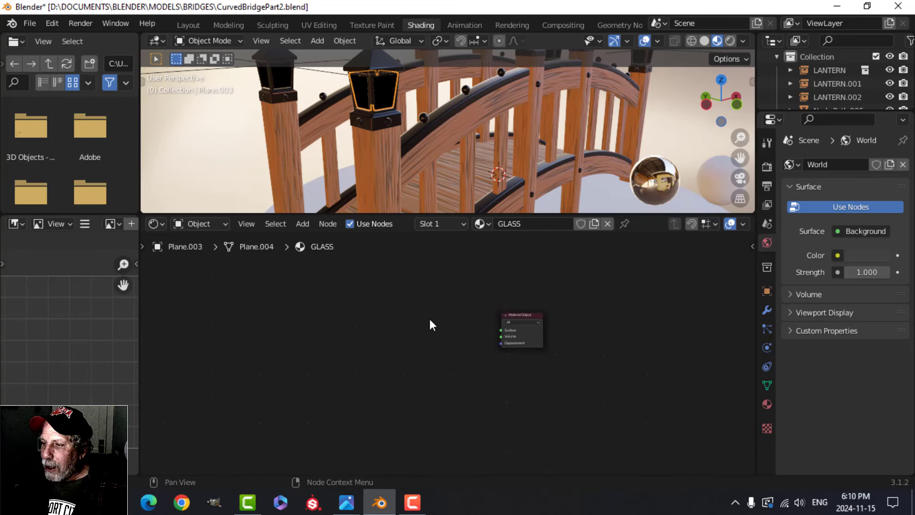
- Add a Mix Shader node in front of the Material Output in the GLASS node tree
{"action": "scroll", "coordinate": [429, 320], "scroll_direction": "up", "scroll_amount": 1}
{"action": "middle_click_drag", "start_coordinate": [399, 328], "coordinate": [411, 321], "text": "shift"}
{"action": "key", "text": "shift+a"}
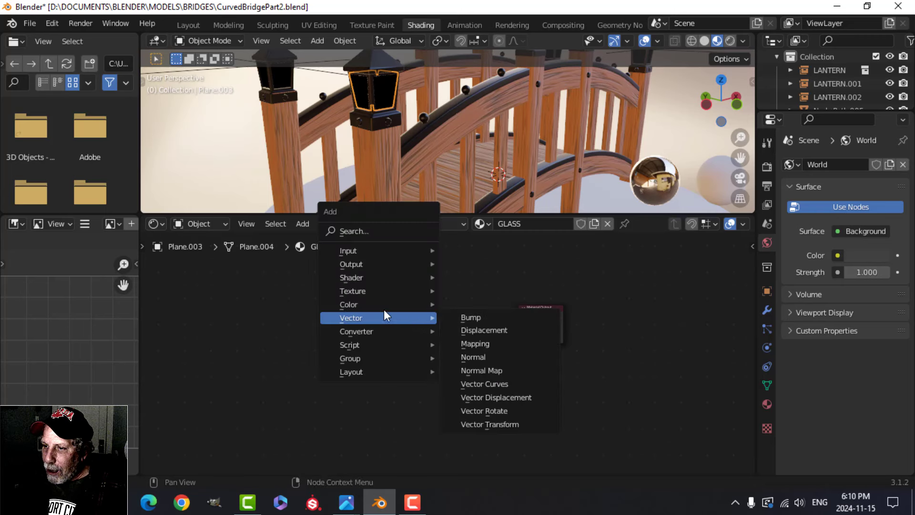
{"action": "mouse_move", "coordinate": [378, 277]}
{"action": "left_click", "coordinate": [505, 156]}
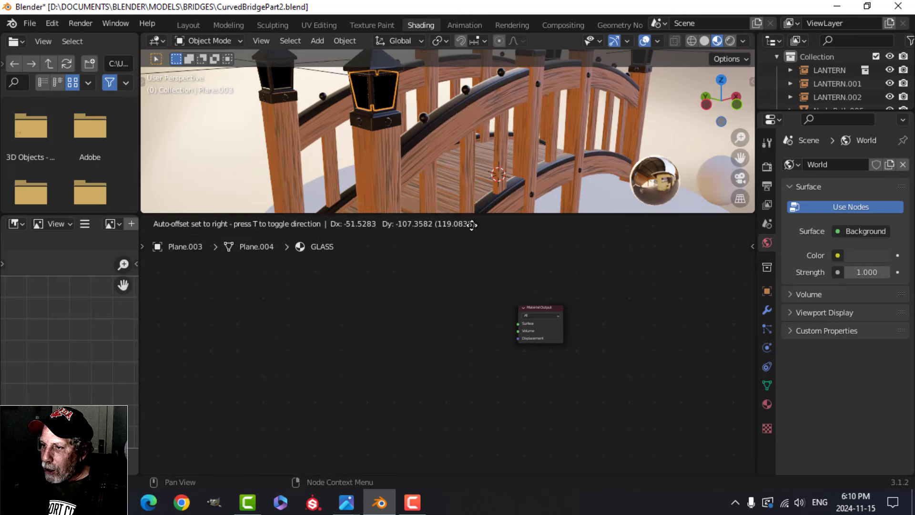
{"action": "left_click", "coordinate": [463, 320]}
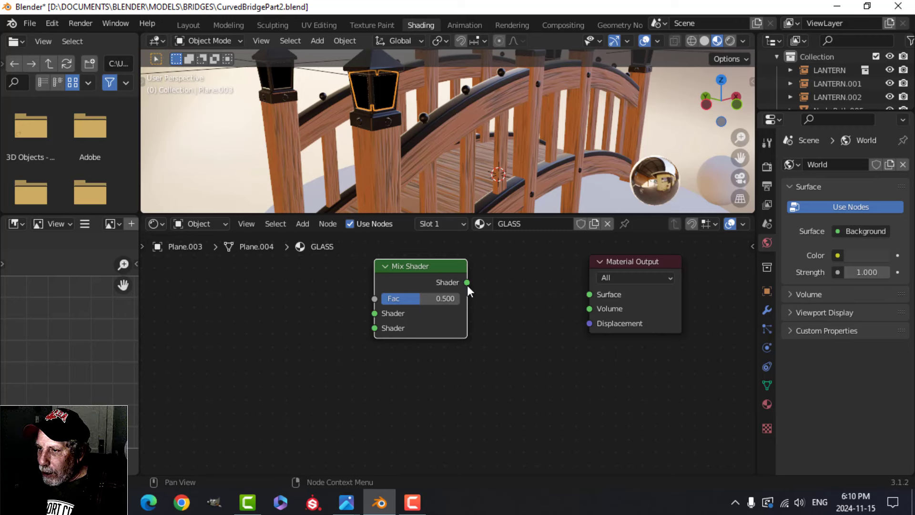
- Connect the Mix Shader to the Material Output's Surface and feed a new Transparent BSDF into the mix's second Shader input
{"action": "left_click_drag", "start_coordinate": [467, 282], "coordinate": [591, 294]}
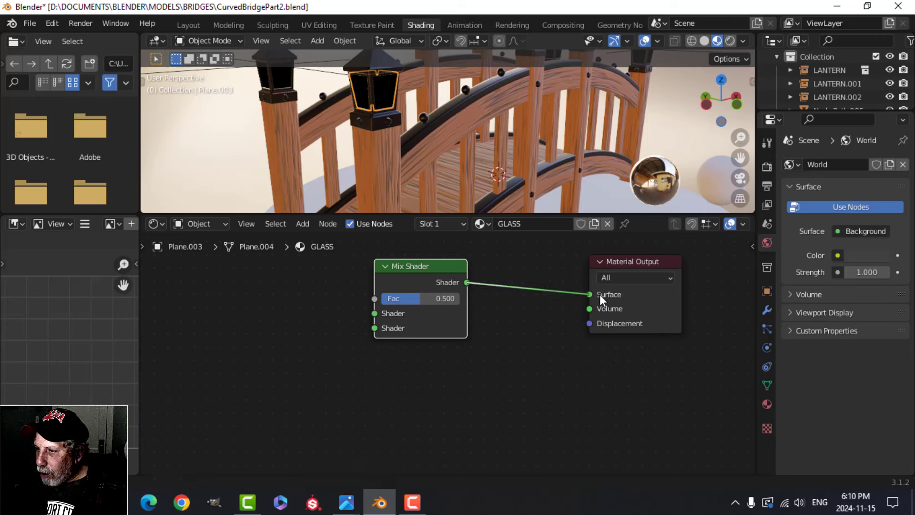
{"action": "scroll", "coordinate": [472, 308], "scroll_direction": "down", "scroll_amount": 1}
{"action": "middle_click_drag", "start_coordinate": [486, 318], "coordinate": [566, 338]}
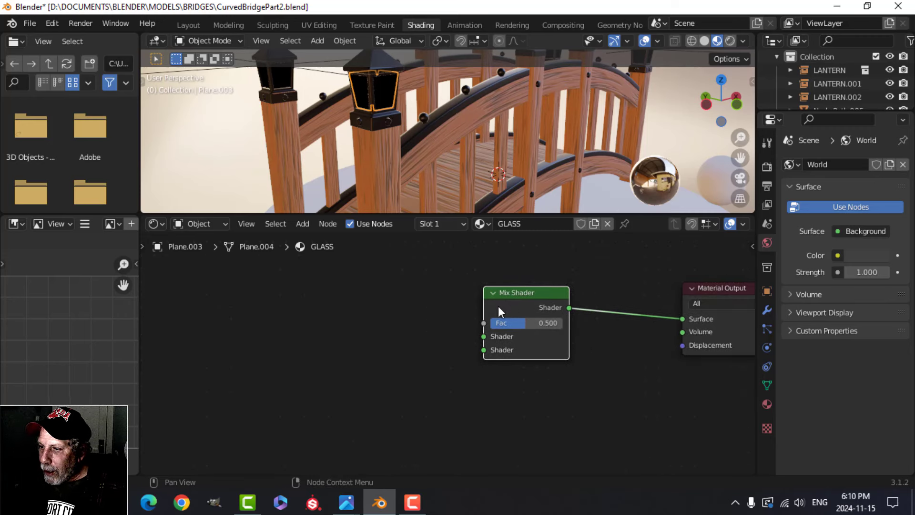
{"action": "middle_click_drag", "start_coordinate": [499, 311], "coordinate": [570, 299]}
{"action": "key", "text": "shift+a"}
{"action": "mouse_move", "coordinate": [442, 330]}
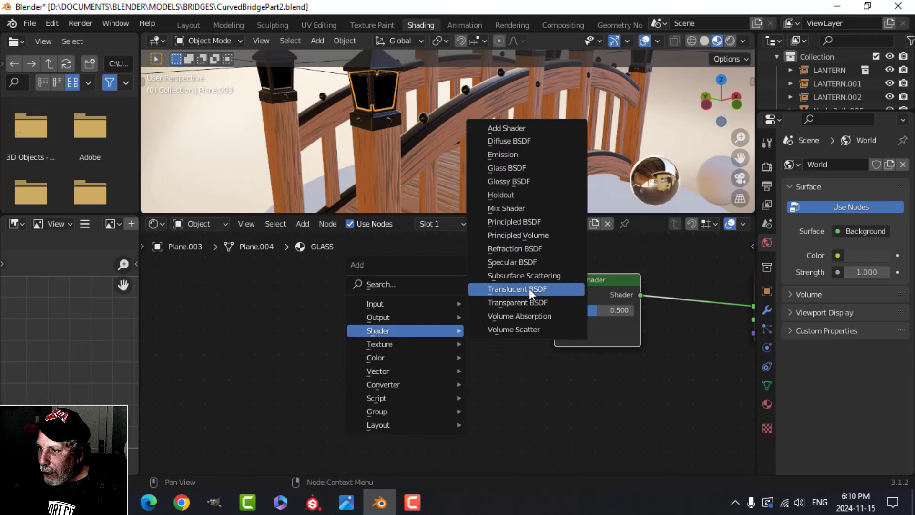
{"action": "left_click", "coordinate": [529, 301]}
{"action": "left_click", "coordinate": [380, 357]}
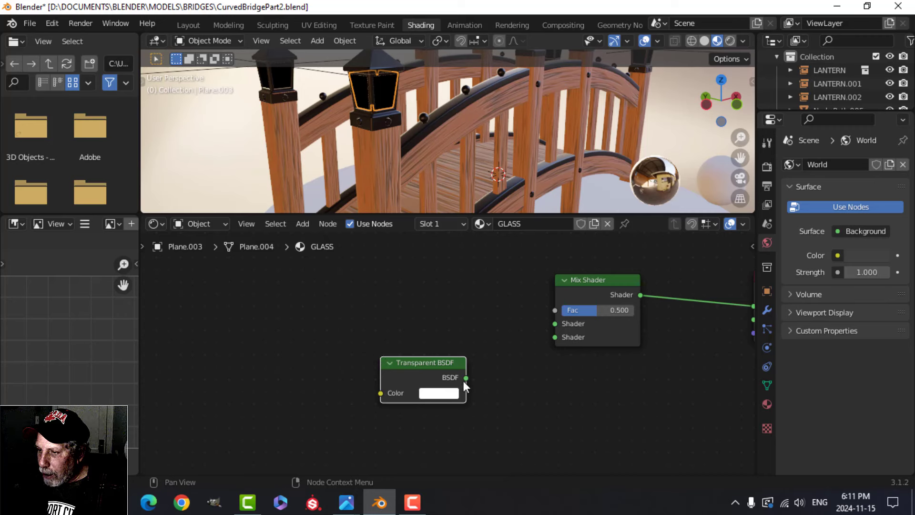
{"action": "left_click_drag", "start_coordinate": [466, 378], "coordinate": [555, 337]}
- Add a Diffuse BSDF node above the Transparent BSDF in the GLASS node tree
{"action": "scroll", "coordinate": [427, 319], "scroll_direction": "down", "scroll_amount": 1}
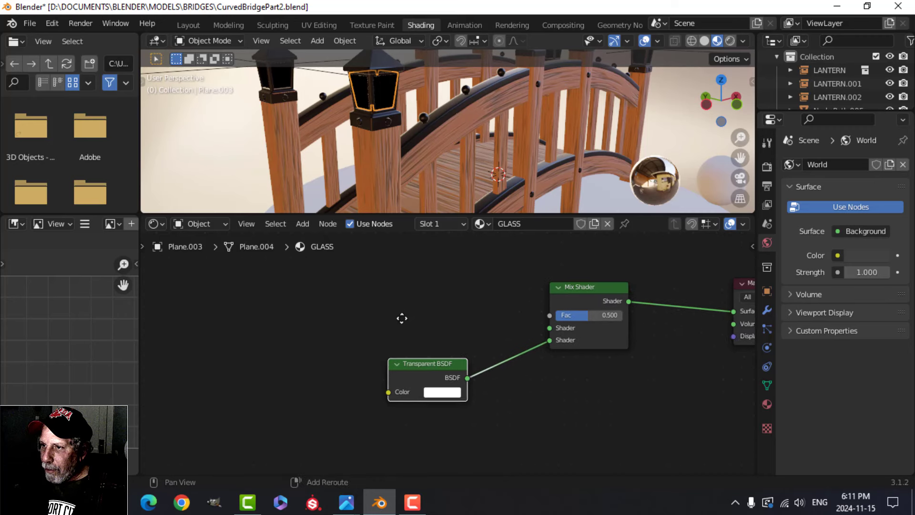
{"action": "middle_click_drag", "start_coordinate": [401, 318], "coordinate": [422, 326]}
{"action": "key", "text": "shift+a"}
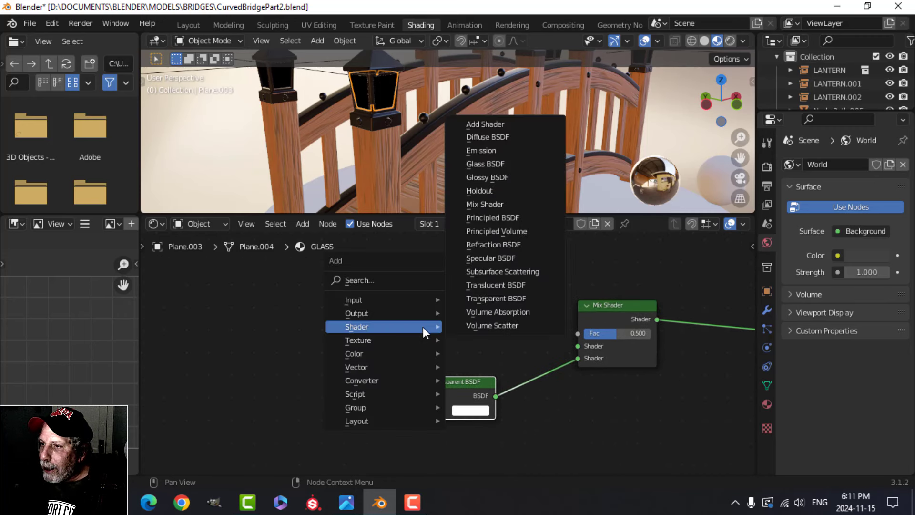
{"action": "left_click", "coordinate": [526, 139]}
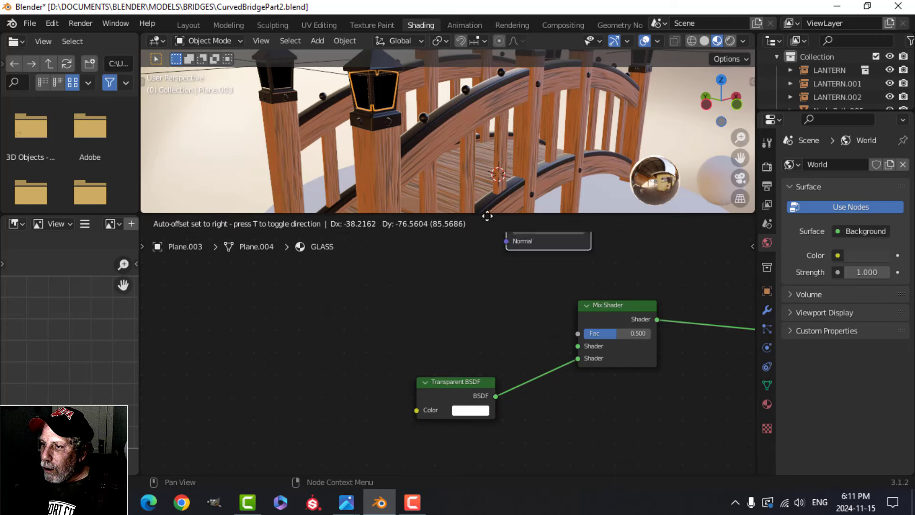
{"action": "left_click", "coordinate": [372, 313]}
- Color the Diffuse BSDF pale blue (H 0.636, S 0.348, V 0.800) and connect it to the Mix Shader's first Shader input
{"action": "scroll", "coordinate": [433, 324], "scroll_direction": "up", "scroll_amount": 2}
{"action": "left_click", "coordinate": [446, 294]}
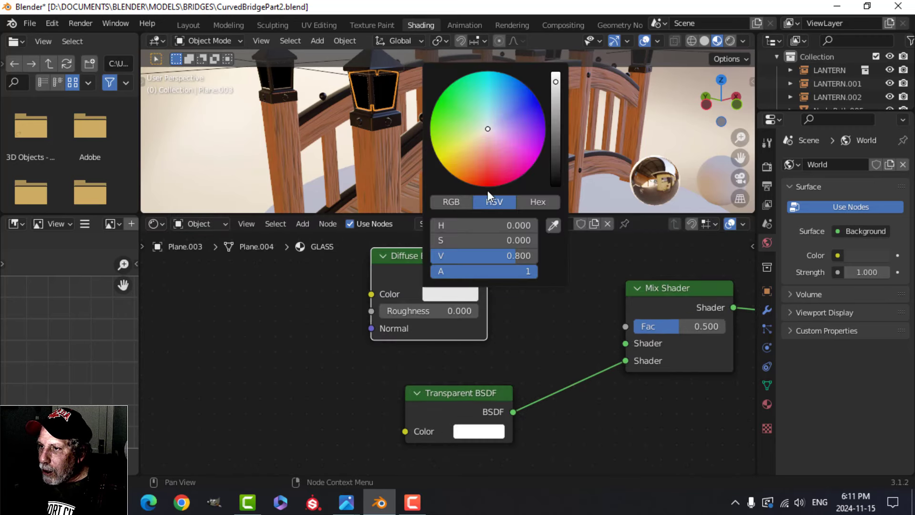
{"action": "left_click_drag", "start_coordinate": [493, 128], "coordinate": [495, 122]}
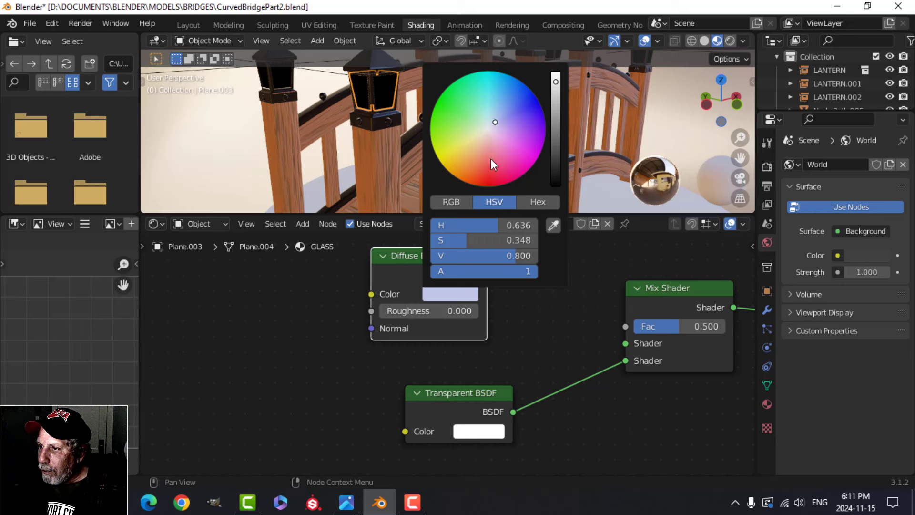
{"action": "left_click", "coordinate": [451, 294]}
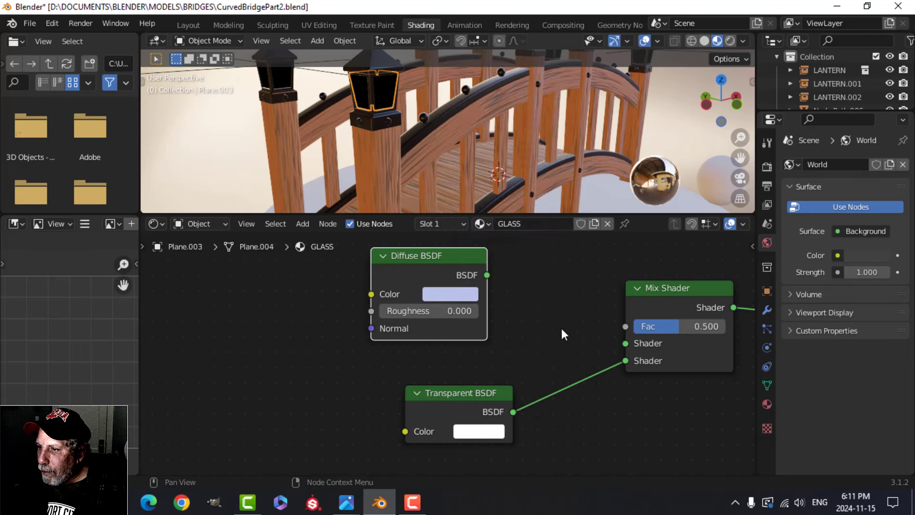
{"action": "left_click_drag", "start_coordinate": [487, 275], "coordinate": [625, 343]}
- Deselect the lantern panes and examine their glass up close, along with the complete GLASS node tree
{"action": "scroll", "coordinate": [389, 144], "scroll_direction": "down", "scroll_amount": 2}
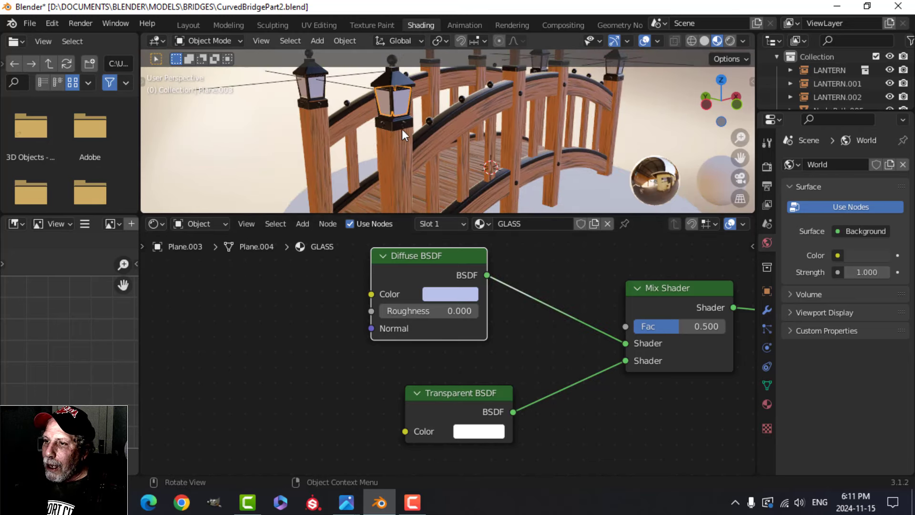
{"action": "scroll", "coordinate": [452, 173], "scroll_direction": "up", "scroll_amount": 5}
{"action": "mouse_move", "coordinate": [402, 129]}
{"action": "middle_mouse_down", "text": "shift"}
{"action": "mouse_move", "coordinate": [452, 173]}
{"action": "mouse_move", "coordinate": [408, 143]}
{"action": "middle_mouse_up", "text": "shift"}
{"action": "key", "text": "alt+a"}
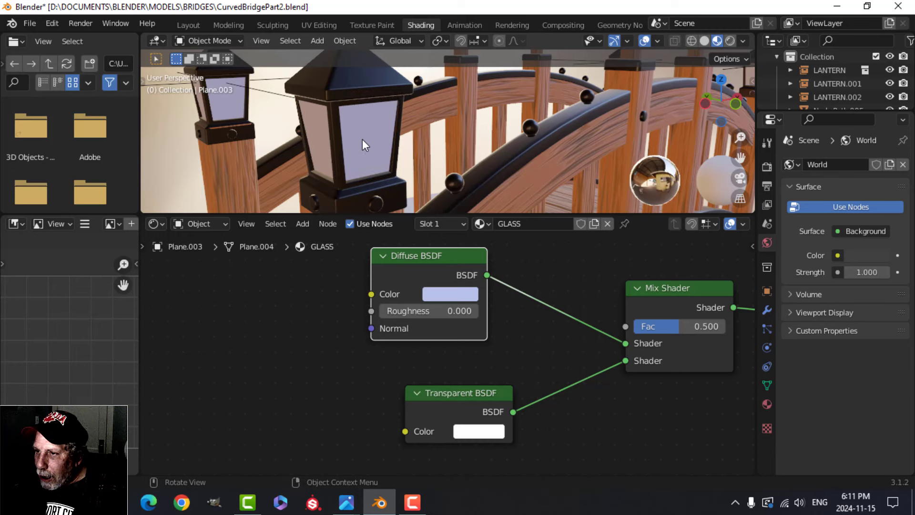
{"action": "scroll", "coordinate": [370, 142], "scroll_direction": "down", "scroll_amount": 4}
{"action": "middle_click_drag", "start_coordinate": [448, 173], "coordinate": [448, 176], "text": "shift"}
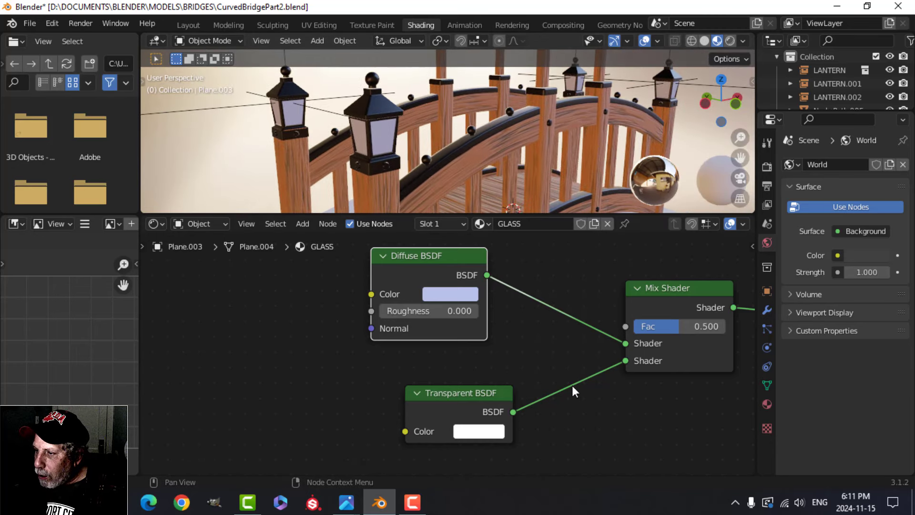
{"action": "scroll", "coordinate": [572, 385], "scroll_direction": "down", "scroll_amount": 1}
{"action": "middle_click_drag", "start_coordinate": [648, 380], "coordinate": [515, 396]}
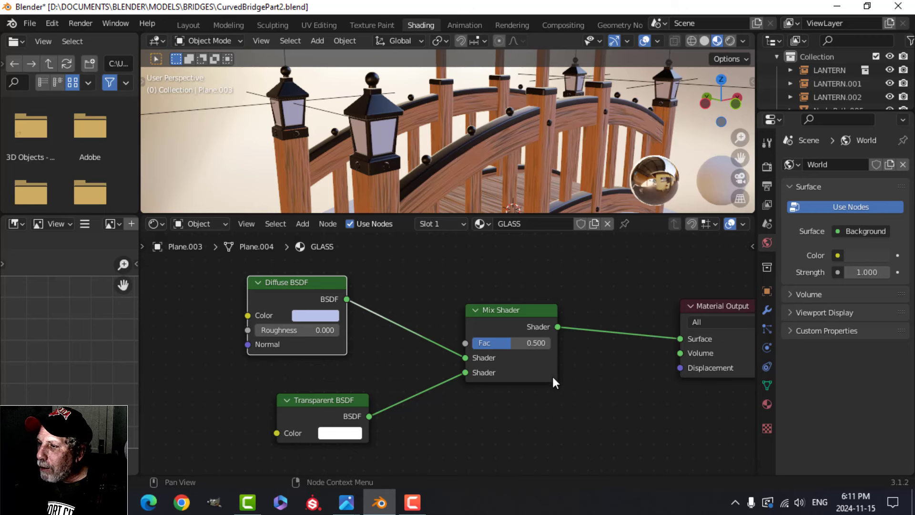
{"action": "scroll", "coordinate": [605, 382], "scroll_direction": "down", "scroll_amount": 1}
{"action": "middle_click_drag", "start_coordinate": [535, 351], "coordinate": [548, 359]}
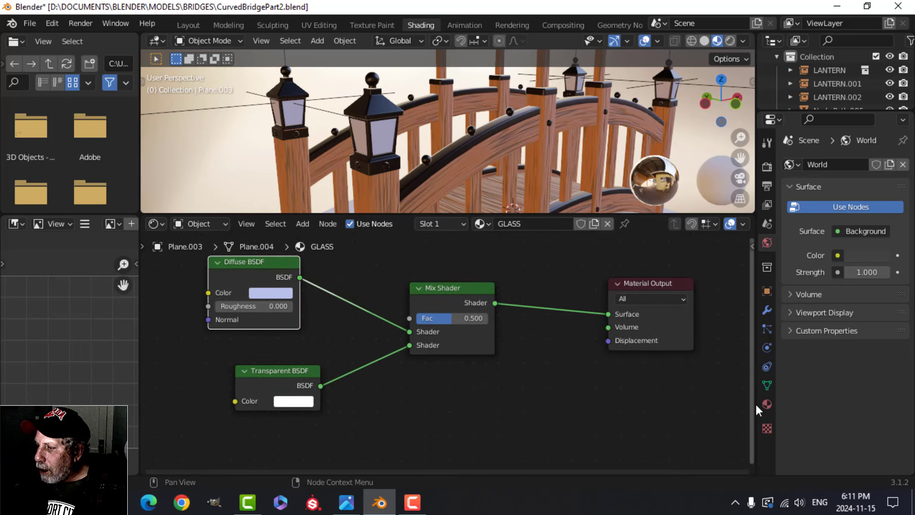
- Configure the GLASS material with Backface Culling and Screen Space Refraction enabled, Blend Mode Alpha Blend and Shadow Mode Alpha Clip
{"action": "left_click", "coordinate": [766, 404]}
{"action": "scroll", "coordinate": [871, 370], "scroll_direction": "down", "scroll_amount": 5}
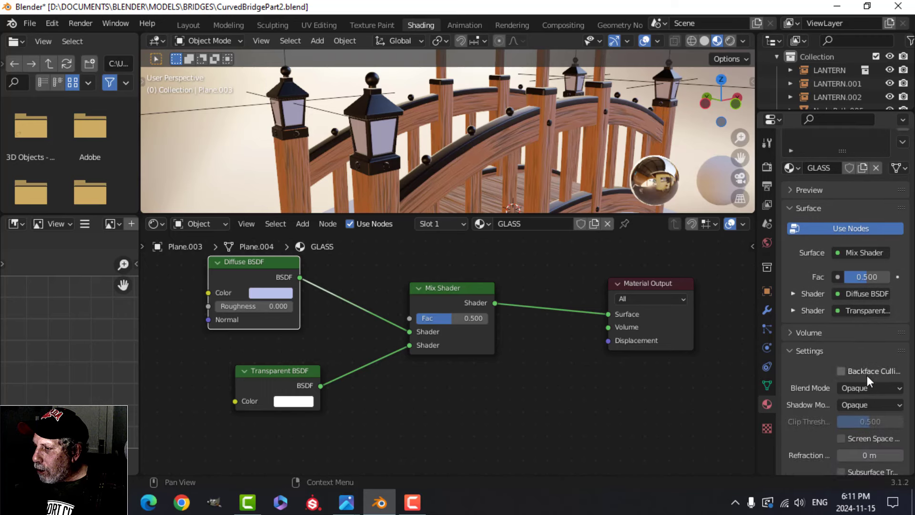
{"action": "left_click", "coordinate": [791, 298]}
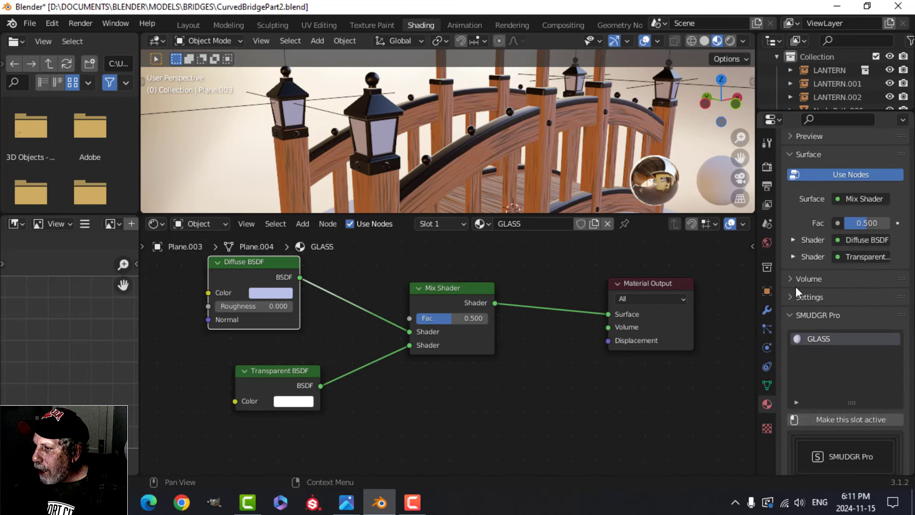
{"action": "left_click", "coordinate": [791, 297]}
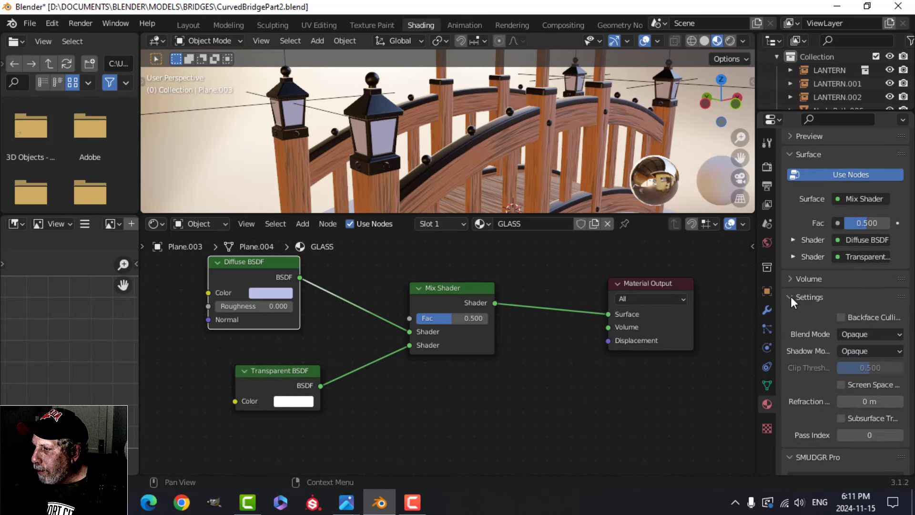
{"action": "left_click", "coordinate": [842, 318]}
{"action": "left_click", "coordinate": [861, 333]}
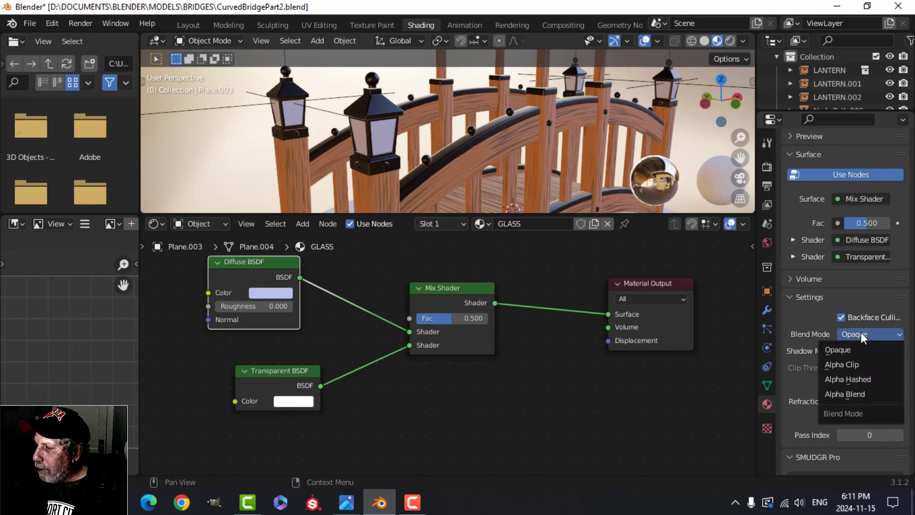
{"action": "left_click", "coordinate": [856, 394]}
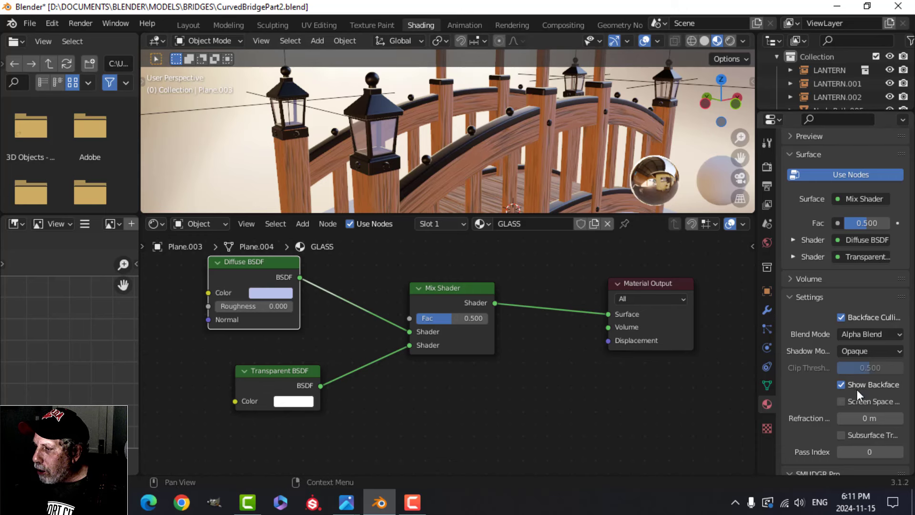
{"action": "left_click", "coordinate": [852, 351]}
{"action": "left_click", "coordinate": [842, 391]}
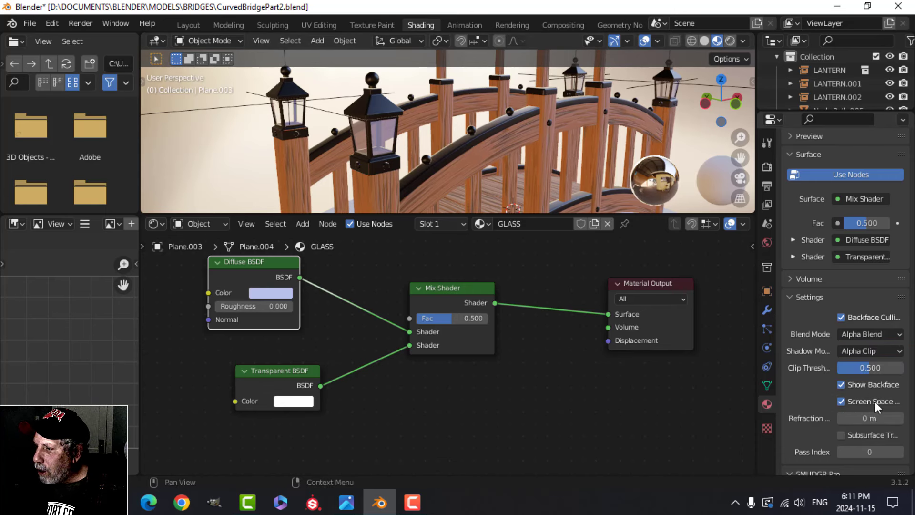
- Switch to the Layout workspace and examine the lanterns' transparent panes from several angles
{"action": "scroll", "coordinate": [400, 139], "scroll_direction": "up", "scroll_amount": 5}
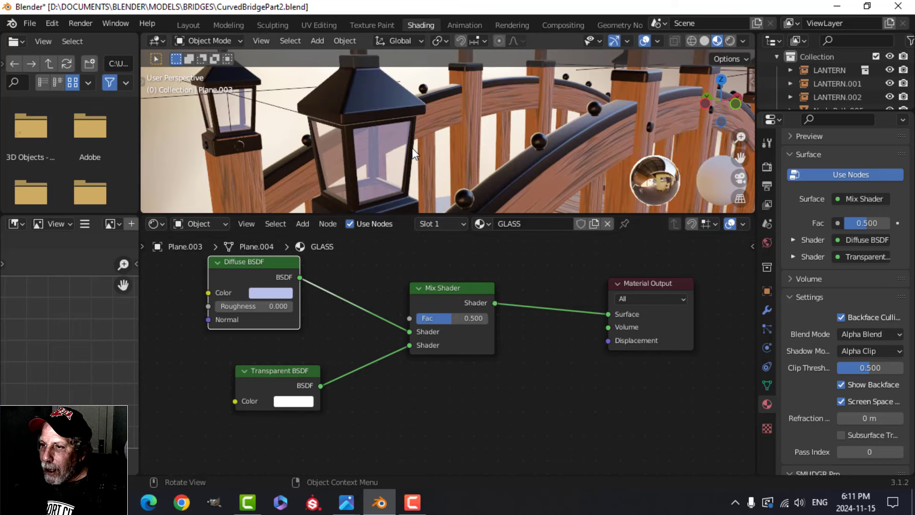
{"action": "middle_click_drag", "start_coordinate": [403, 155], "coordinate": [410, 150]}
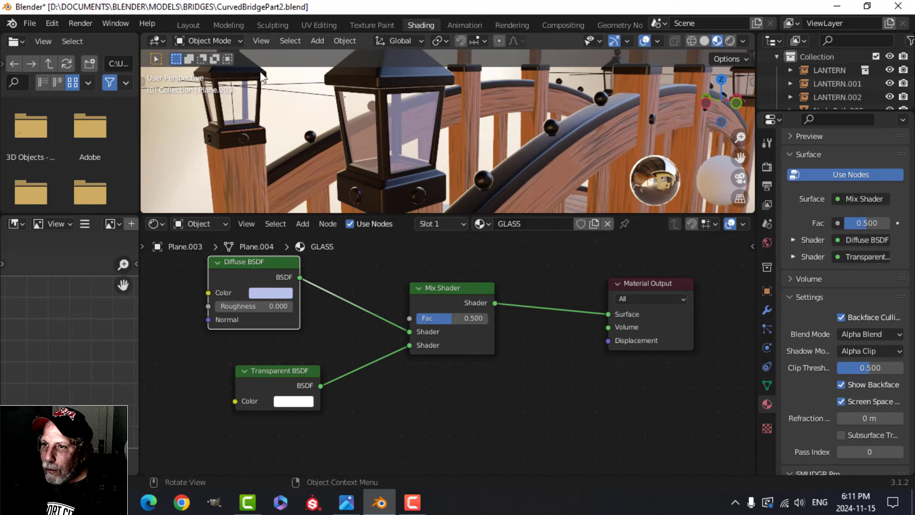
{"action": "left_click", "coordinate": [188, 25]}
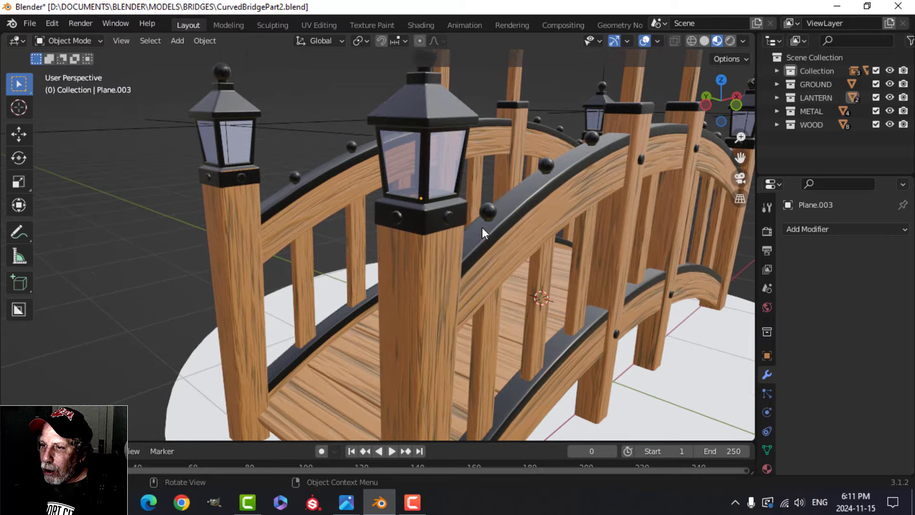
{"action": "middle_click_drag", "start_coordinate": [481, 227], "coordinate": [511, 238]}
{"action": "scroll", "coordinate": [388, 213], "scroll_direction": "up", "scroll_amount": 2}
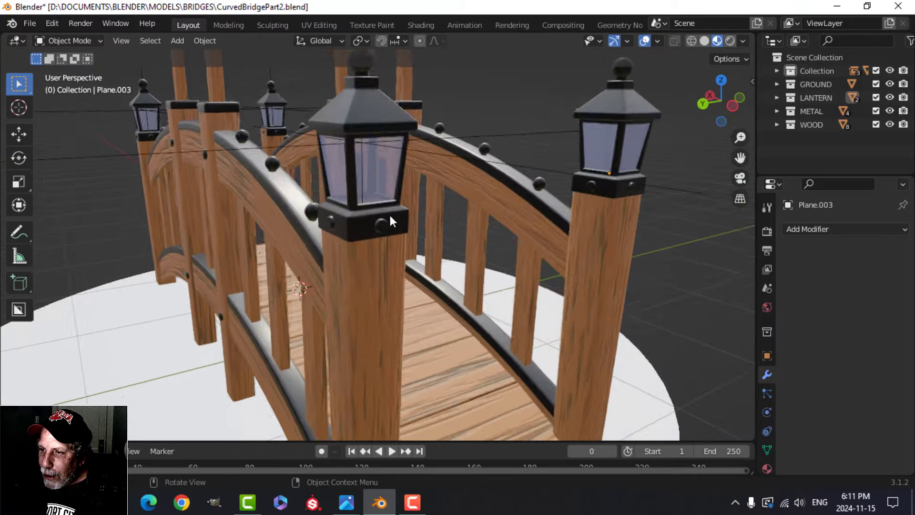
{"action": "middle_click_drag", "start_coordinate": [389, 213], "coordinate": [366, 215]}
{"action": "scroll", "coordinate": [366, 215], "scroll_direction": "down", "scroll_amount": 3}
{"action": "middle_click_drag", "start_coordinate": [605, 249], "coordinate": [548, 243], "text": "shift"}
{"action": "middle_click_drag", "start_coordinate": [548, 242], "coordinate": [457, 227]}
{"action": "scroll", "coordinate": [426, 231], "scroll_direction": "up", "scroll_amount": 3}
- Snap the 3D cursor to the center of the front lantern's glass pane geometry
{"action": "left_click", "coordinate": [428, 176]}
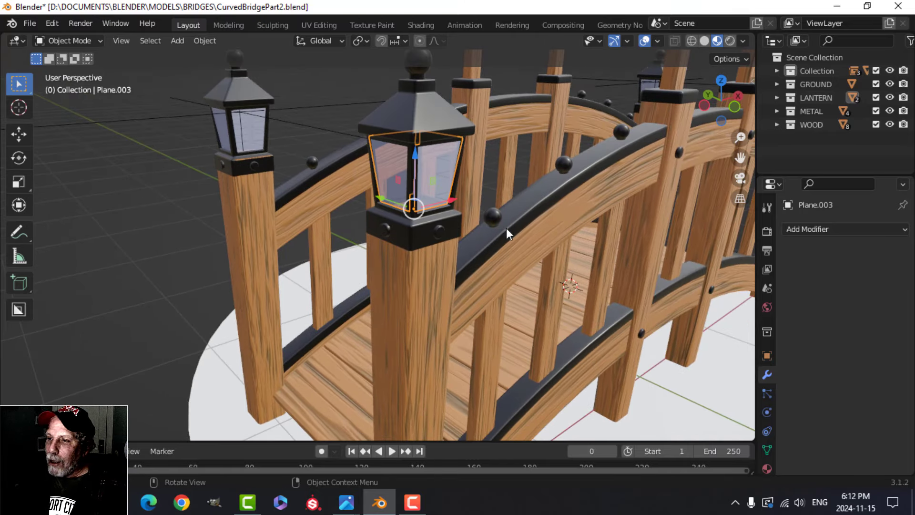
{"action": "key", "text": "Tab"}
{"action": "key", "text": "a"}
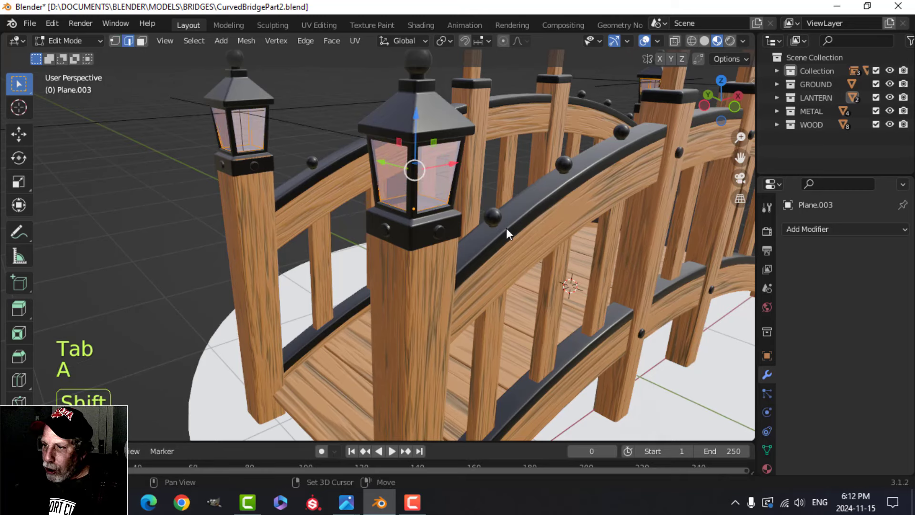
{"action": "key", "text": "shift+s"}
{"action": "left_click", "coordinate": [510, 308]}
{"action": "key", "text": "Tab"}
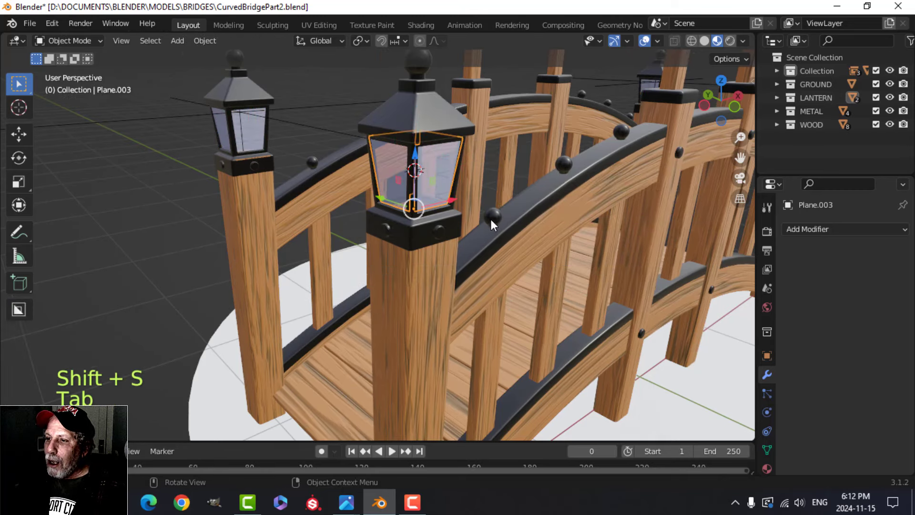
- Add a point light at the 3D cursor inside the front lantern
{"action": "key", "text": "alt+a"}
{"action": "middle_click_drag", "start_coordinate": [482, 210], "coordinate": [473, 234]}
{"action": "key", "text": "shift+a"}
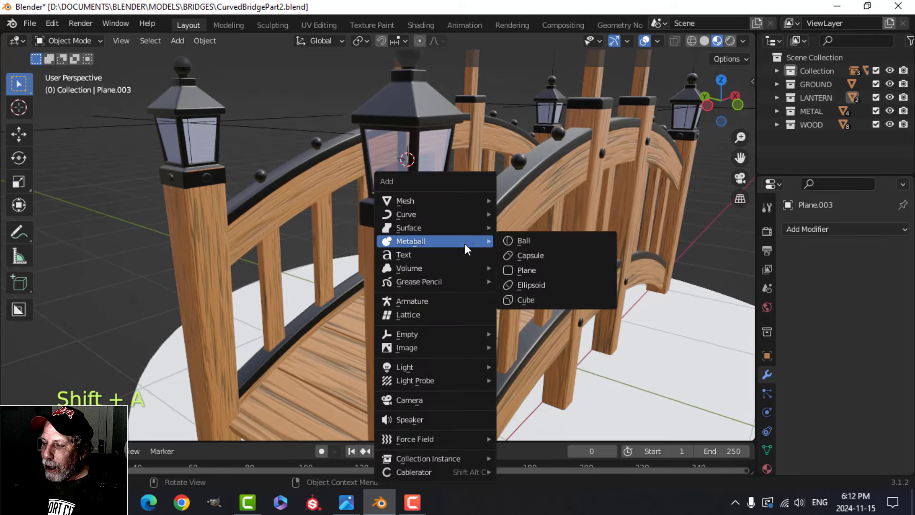
{"action": "mouse_move", "coordinate": [432, 367]}
{"action": "left_click", "coordinate": [515, 368]}
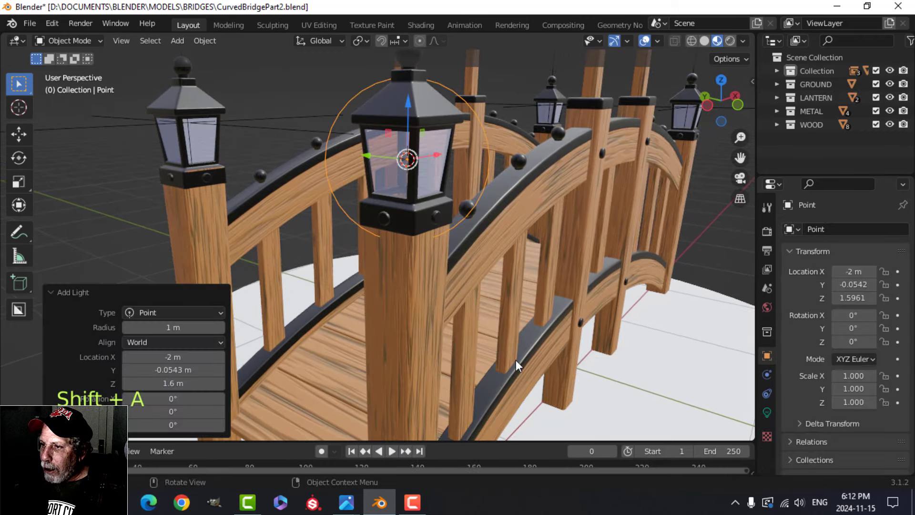
- Reduce the point light's radius to 0.06 m so it fits inside the lantern
{"action": "left_click", "coordinate": [767, 413]}
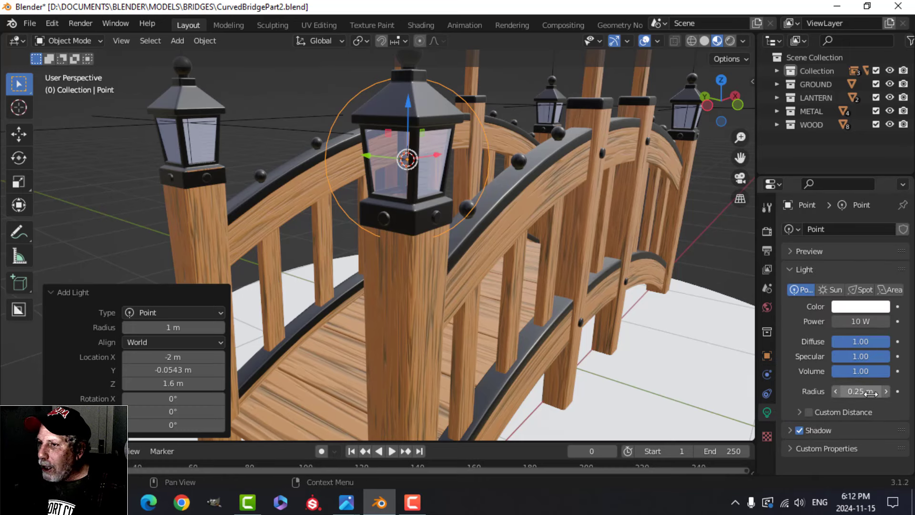
{"action": "left_click_drag", "start_coordinate": [871, 394], "coordinate": [839, 394]}
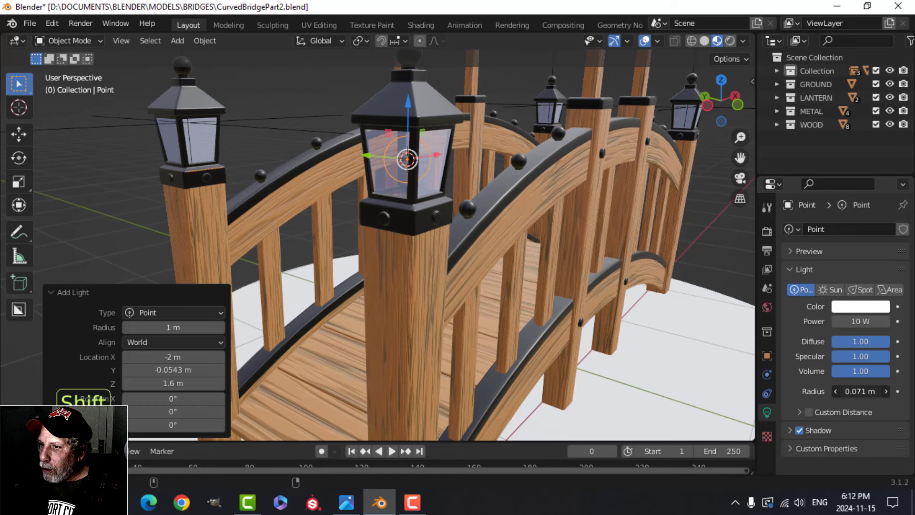
{"action": "left_click_drag", "start_coordinate": [830, 394], "coordinate": [828, 394], "text": "shift"}
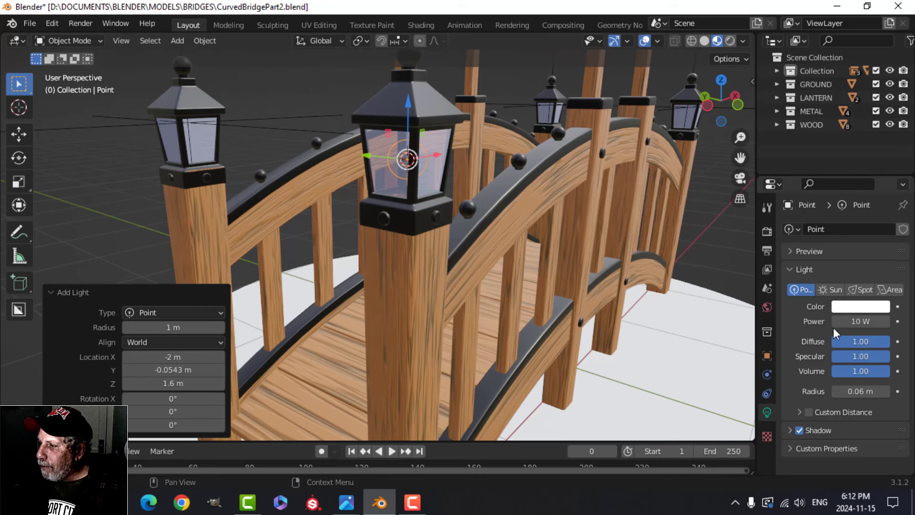
- Give the front lantern's point light a warm orange color (hue 0.062, saturation 0.894) and set its power to 65 W
{"action": "left_click", "coordinate": [855, 306]}
{"action": "left_click", "coordinate": [809, 198]}
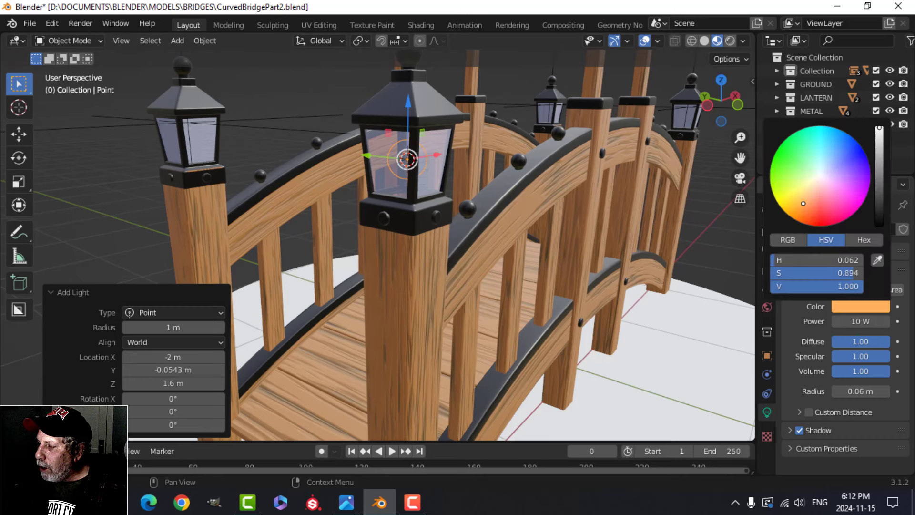
{"action": "left_click", "coordinate": [860, 321]}
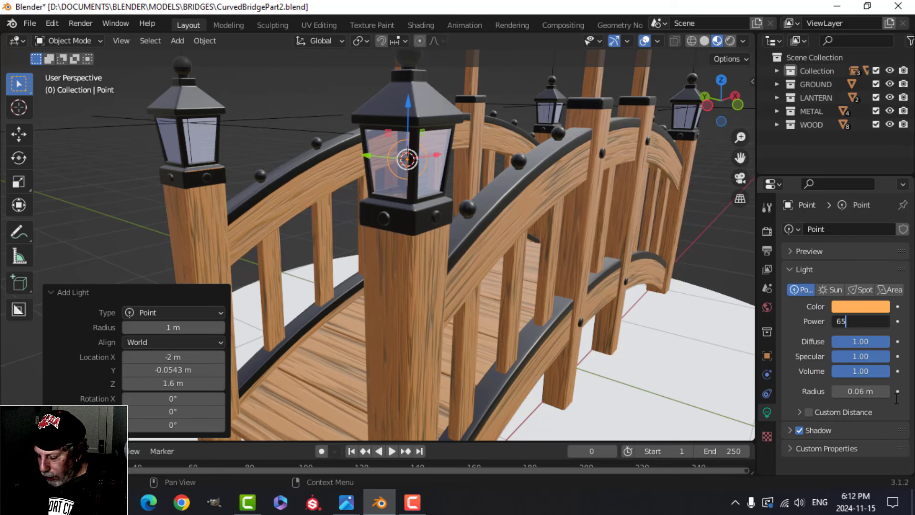
{"action": "key", "text": "Return"}
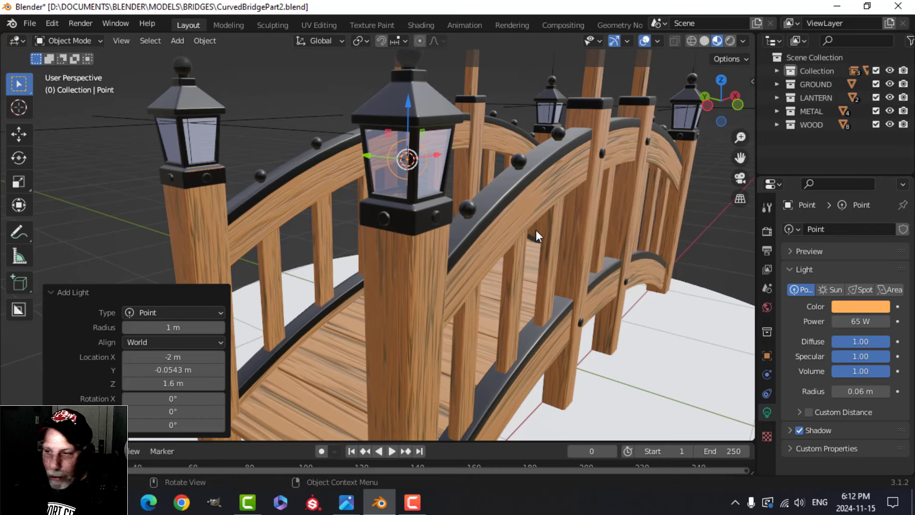
- Enable Contact Shadows for the front lantern's point light
{"action": "left_click", "coordinate": [790, 431]}
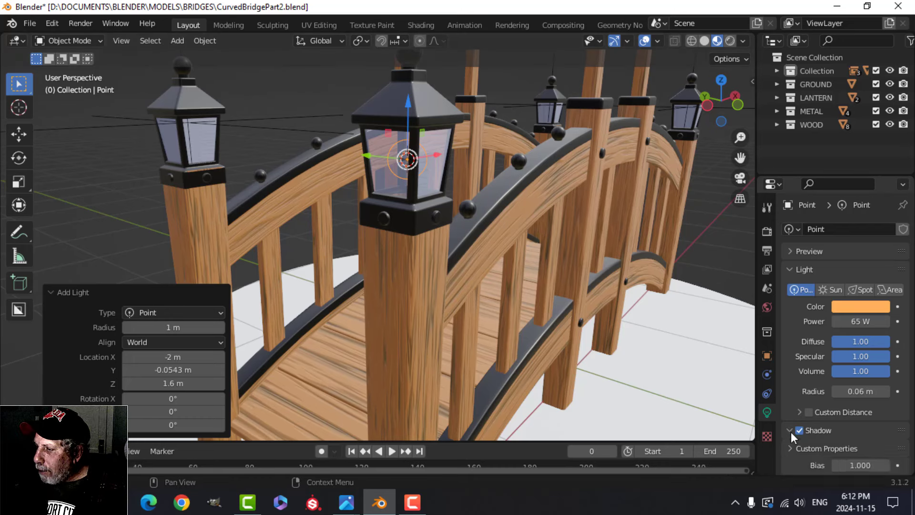
{"action": "scroll", "coordinate": [847, 409], "scroll_direction": "down", "scroll_amount": 4}
{"action": "left_click", "coordinate": [808, 405]}
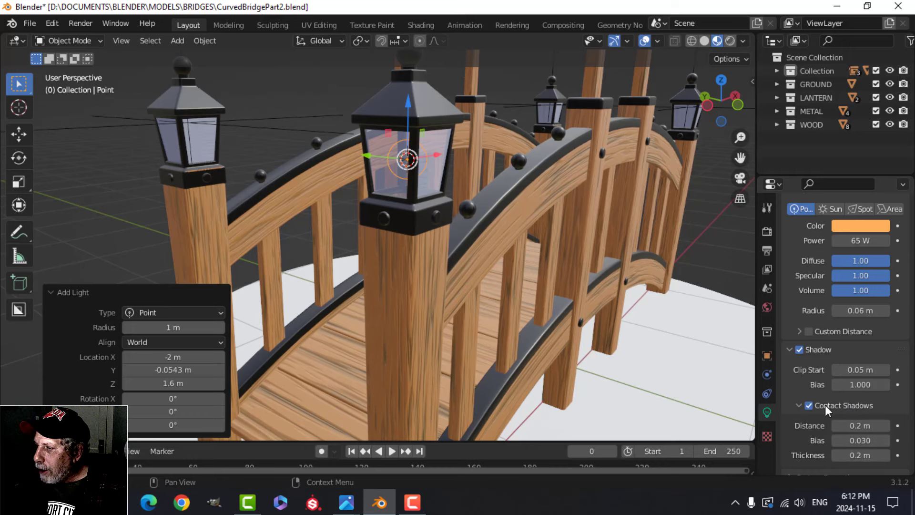
- Turn on Scene Lights for the viewport's material preview shading
{"action": "left_click", "coordinate": [742, 41]}
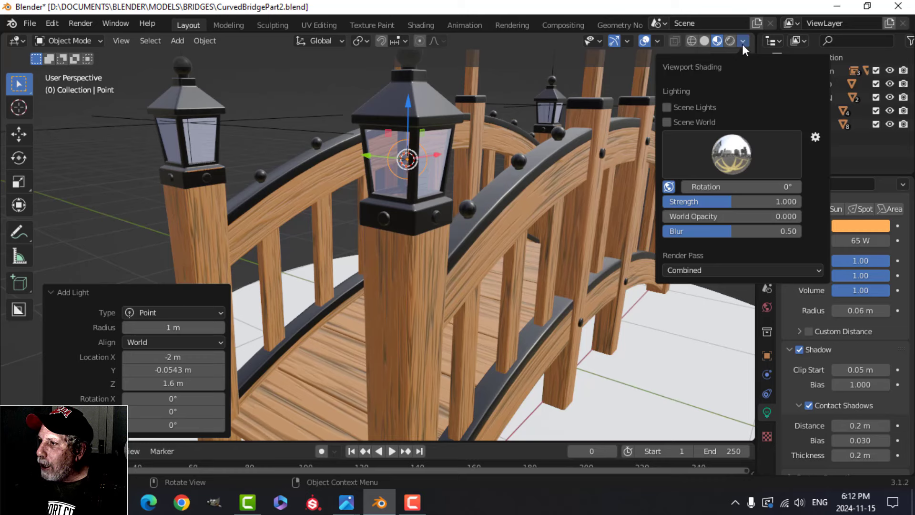
{"action": "left_click", "coordinate": [666, 108]}
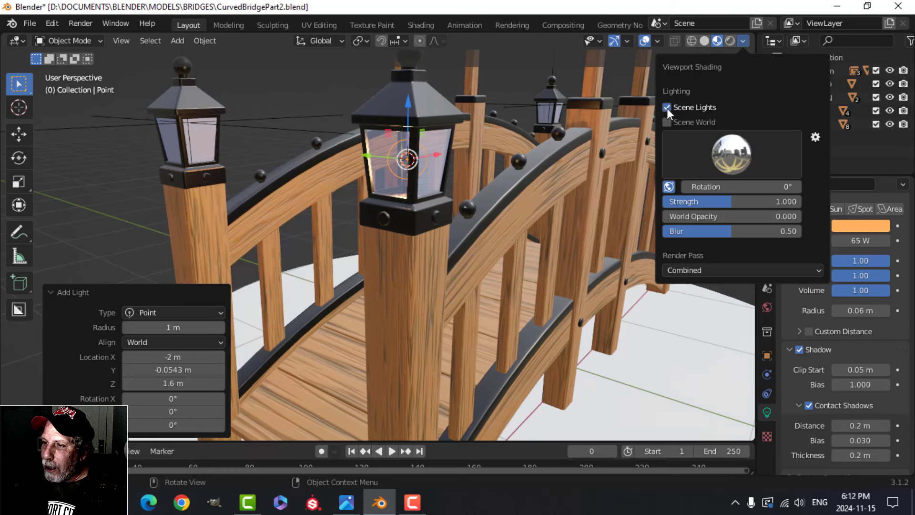
{"action": "mouse_move", "coordinate": [416, 187]}
{"action": "middle_mouse_down"}
{"action": "mouse_move", "coordinate": [464, 164]}
{"action": "mouse_move", "coordinate": [442, 183]}
{"action": "mouse_move", "coordinate": [411, 181]}
{"action": "mouse_move", "coordinate": [459, 176]}
{"action": "mouse_move", "coordinate": [422, 173]}
{"action": "middle_mouse_up"}
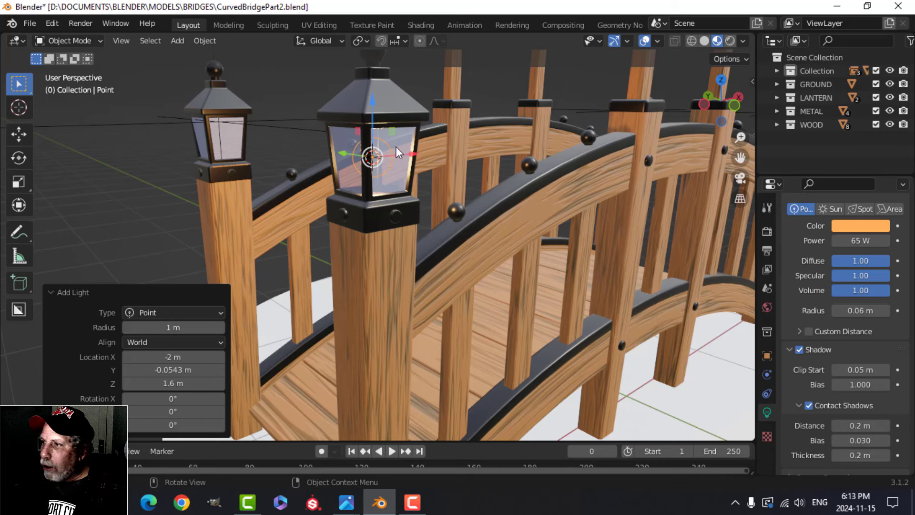
- Move the point light to the LANTERN collection and check the lighting of the lanterns at both ends of the bridge
{"action": "key", "text": "m"}
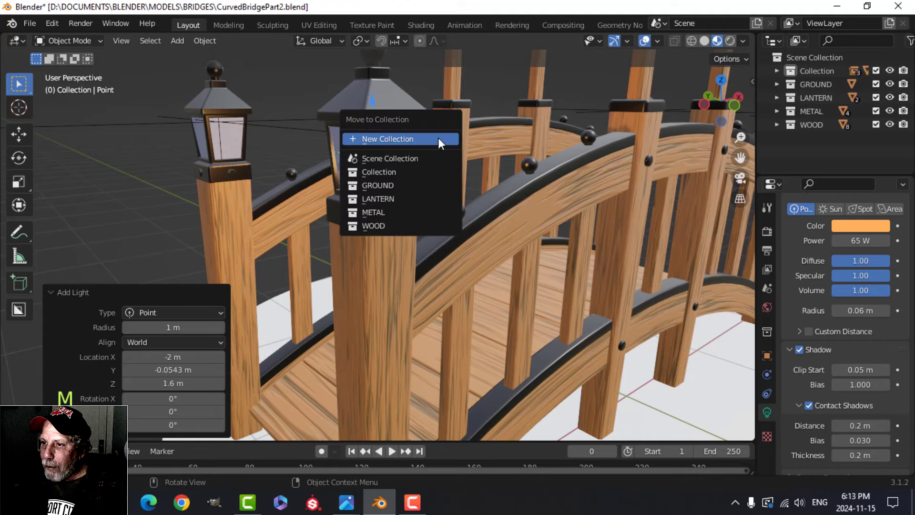
{"action": "left_click", "coordinate": [412, 197]}
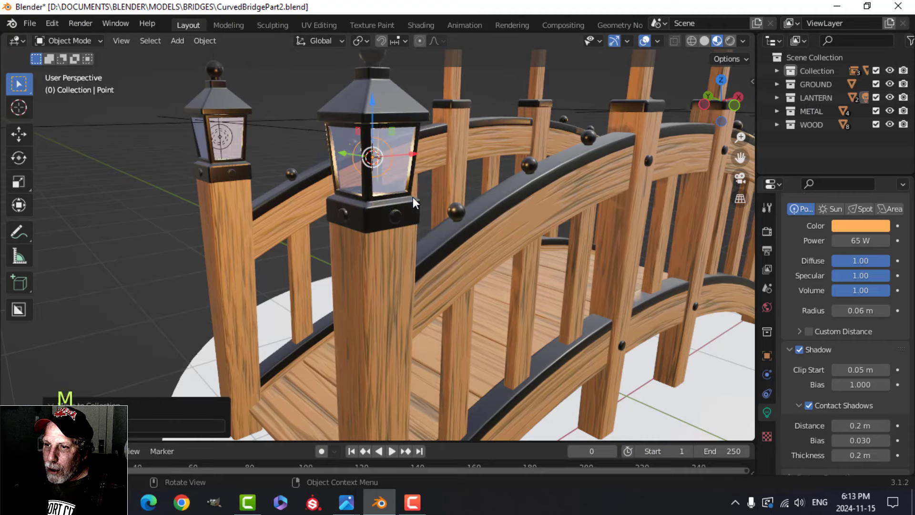
{"action": "scroll", "coordinate": [570, 165], "scroll_direction": "down", "scroll_amount": 3}
{"action": "middle_click_drag", "start_coordinate": [570, 164], "coordinate": [369, 181], "text": "shift"}
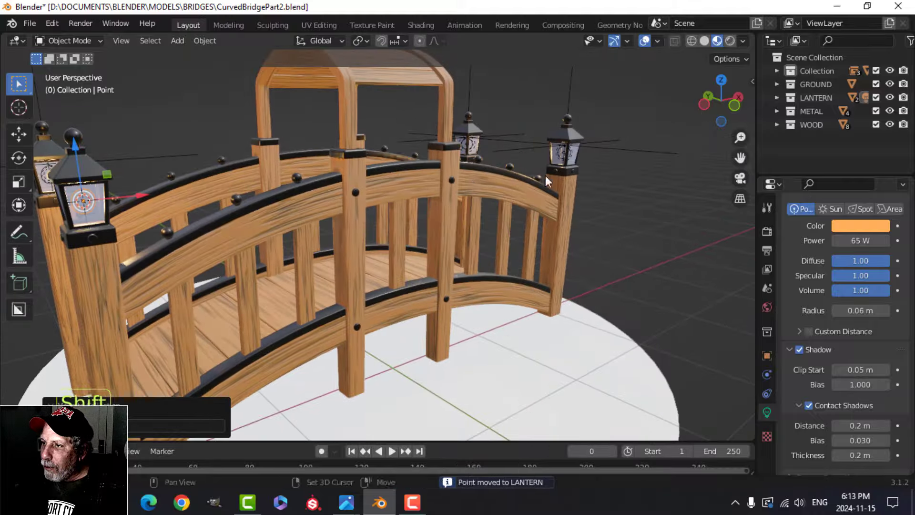
{"action": "middle_click_drag", "start_coordinate": [547, 181], "coordinate": [524, 181]}
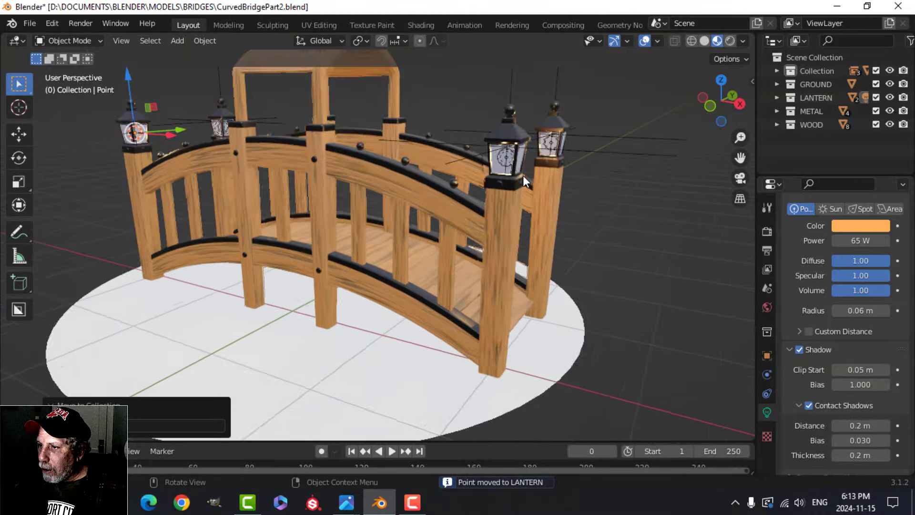
{"action": "scroll", "coordinate": [456, 193], "scroll_direction": "up", "scroll_amount": 6}
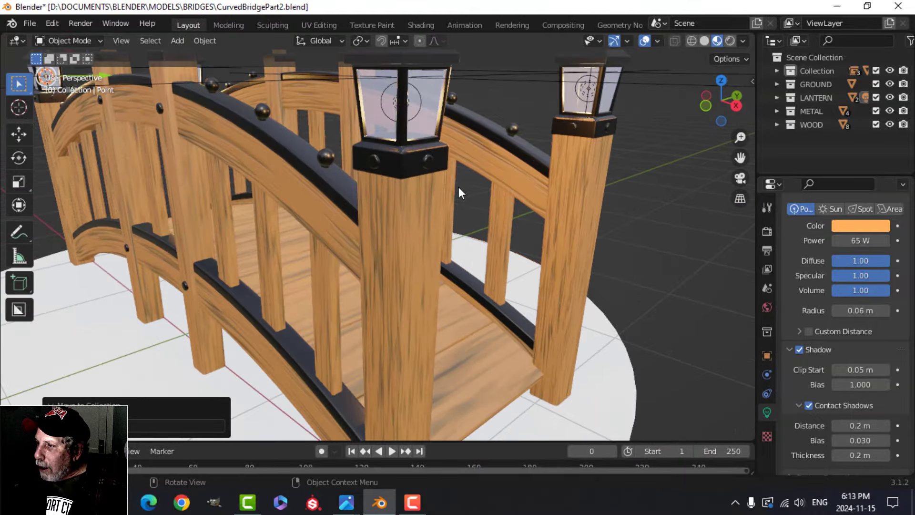
{"action": "scroll", "coordinate": [459, 187], "scroll_direction": "down", "scroll_amount": 5}
{"action": "middle_click_drag", "start_coordinate": [443, 207], "coordinate": [673, 256]}
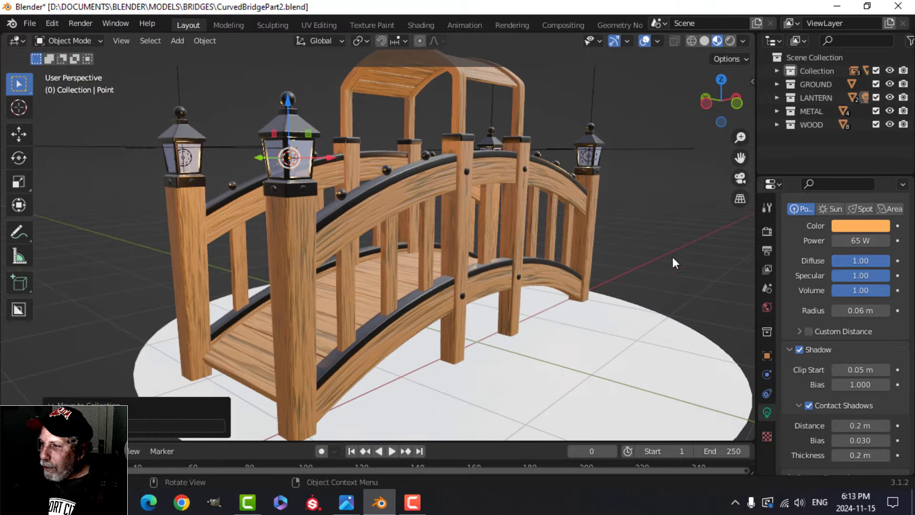
- Set the point light's power to 75 W and save the file
{"action": "left_click", "coordinate": [850, 243]}
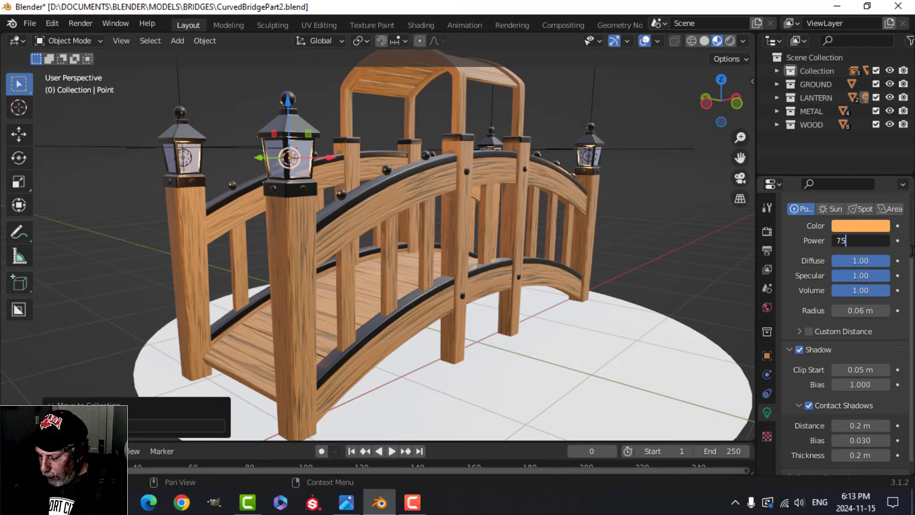
{"action": "key", "text": "Return"}
{"action": "key", "text": "ctrl+s"}
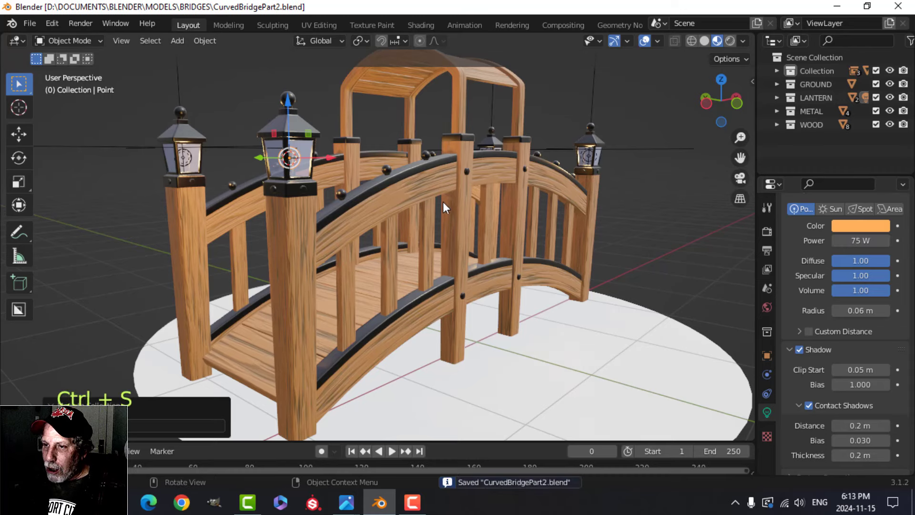
{"action": "middle_click_drag", "start_coordinate": [443, 202], "coordinate": [426, 212]}
{"action": "scroll", "coordinate": [399, 207], "scroll_direction": "up", "scroll_amount": 1}
{"action": "scroll", "coordinate": [398, 208], "scroll_direction": "down", "scroll_amount": 1}
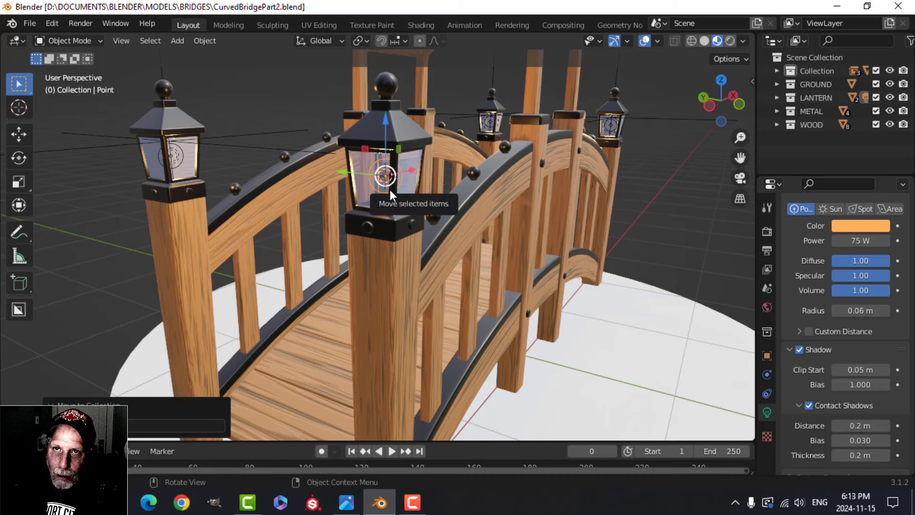
{"action": "scroll", "coordinate": [406, 213], "scroll_direction": "down", "scroll_amount": 3}
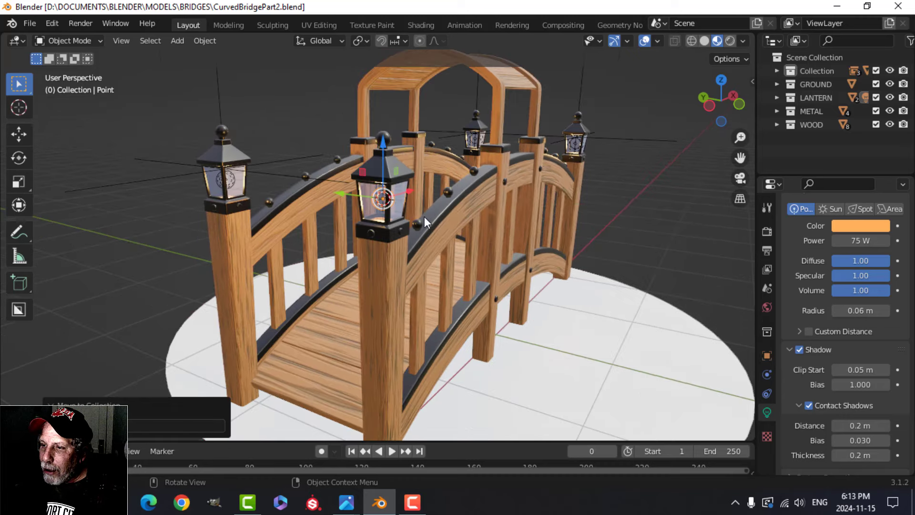
- Switch the viewport to solid shading and hide the front lantern's glass panes to expose its interior
{"action": "left_click", "coordinate": [705, 41]}
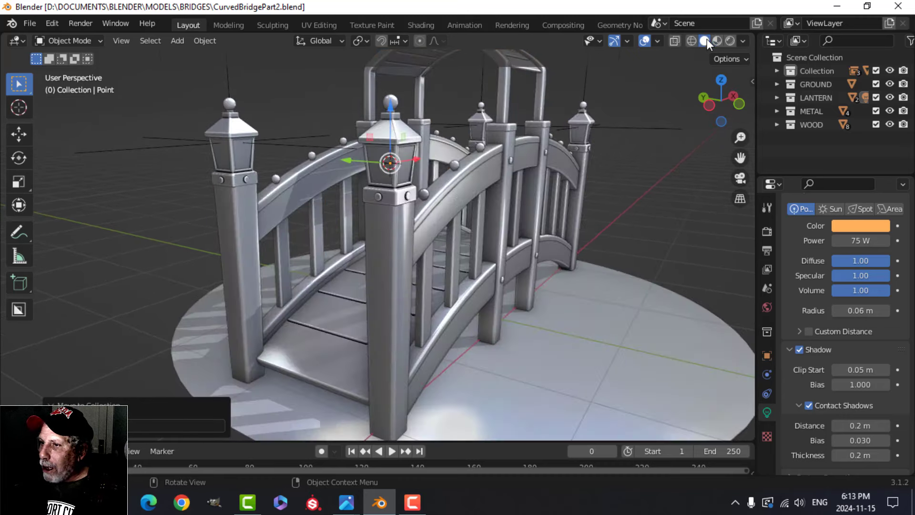
{"action": "scroll", "coordinate": [448, 196], "scroll_direction": "up", "scroll_amount": 4}
{"action": "left_click", "coordinate": [424, 104]}
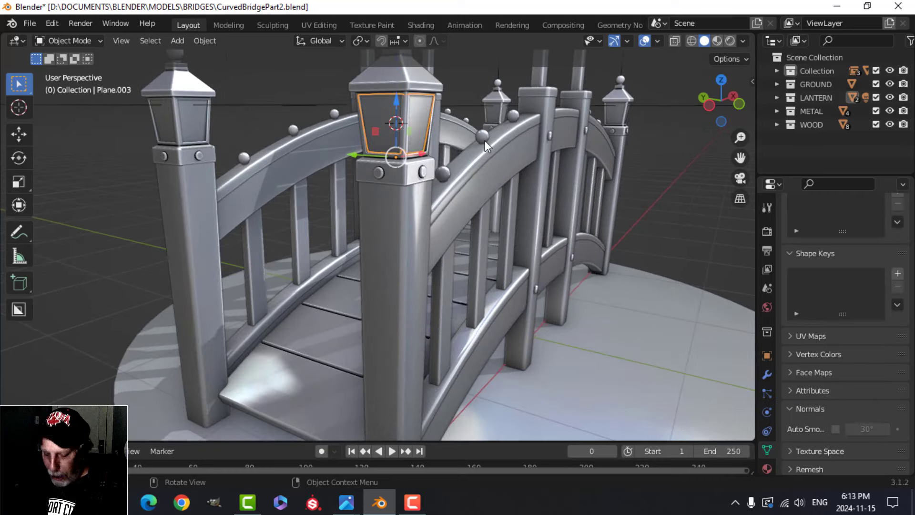
{"action": "key", "text": "h"}
{"action": "scroll", "coordinate": [448, 172], "scroll_direction": "up", "scroll_amount": 3}
{"action": "middle_click_drag", "start_coordinate": [438, 181], "coordinate": [395, 247], "text": "shift"}
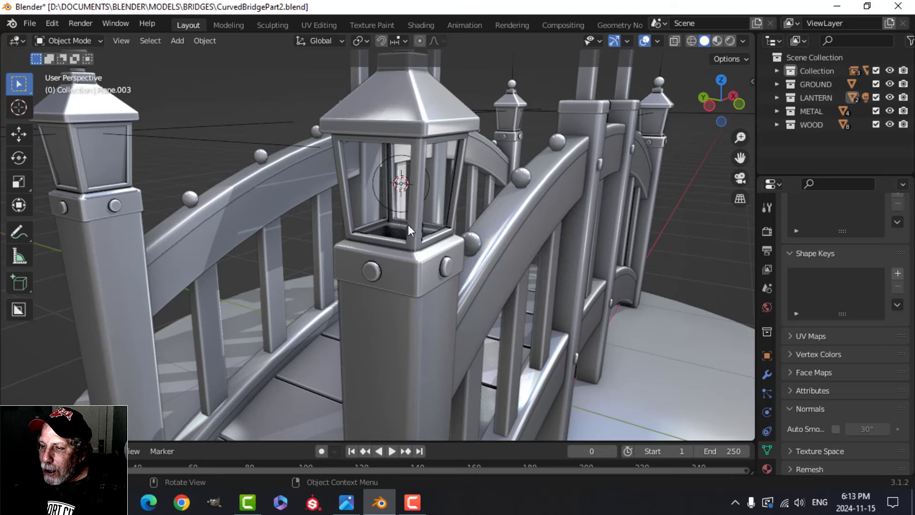
{"action": "scroll", "coordinate": [400, 238], "scroll_direction": "down", "scroll_amount": 3}
{"action": "scroll", "coordinate": [401, 241], "scroll_direction": "up", "scroll_amount": 4}
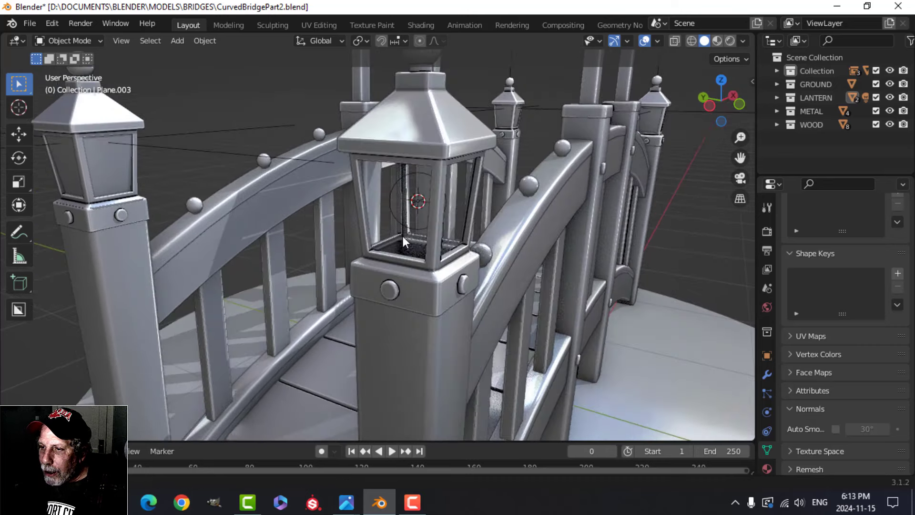
{"action": "scroll", "coordinate": [403, 236], "scroll_direction": "down", "scroll_amount": 3}
{"action": "middle_click_drag", "start_coordinate": [405, 236], "coordinate": [433, 245], "text": "shift"}
- Add a cylinder at the 3D cursor with 18 vertices and the cap fill type Nothing
{"action": "key", "text": "shift+a"}
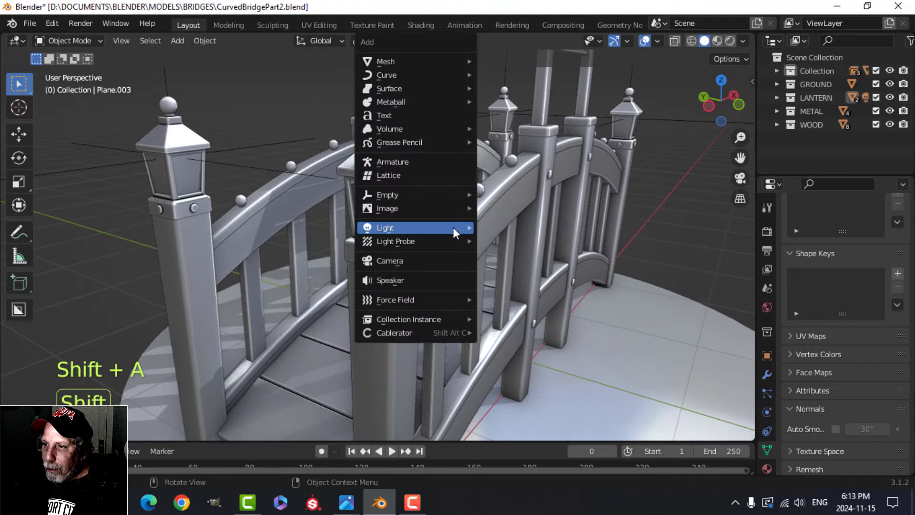
{"action": "mouse_move", "coordinate": [448, 60]}
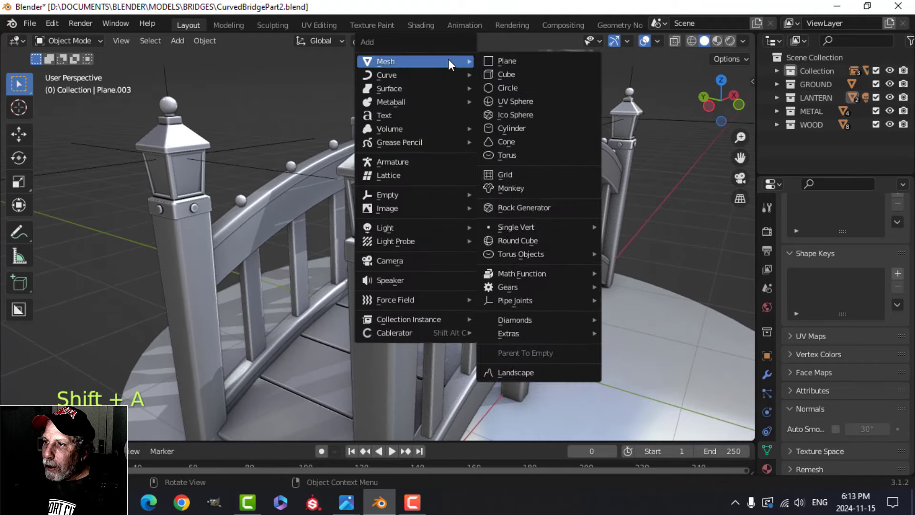
{"action": "left_click", "coordinate": [526, 128]}
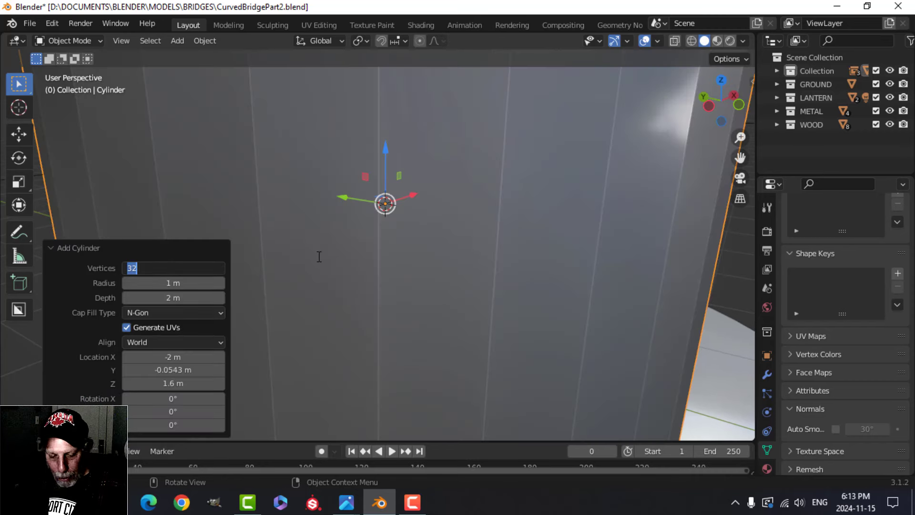
{"action": "key", "text": "Return"}
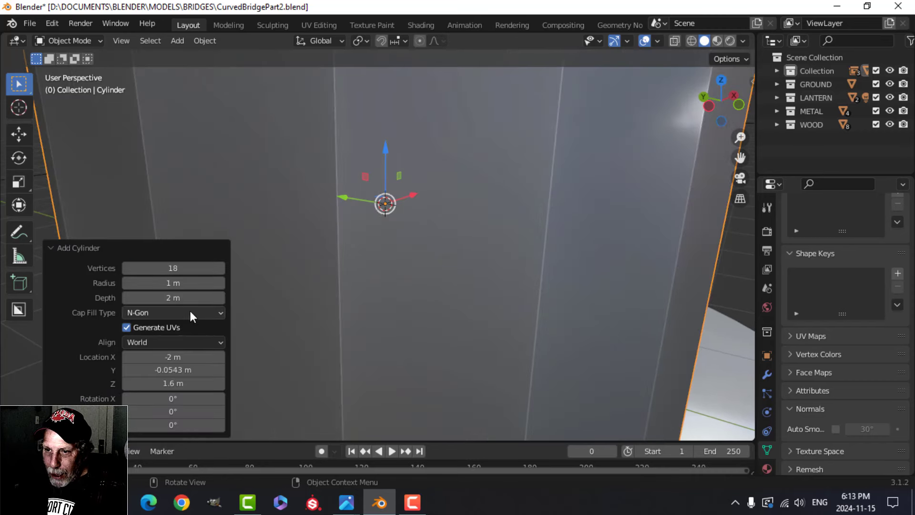
{"action": "left_click", "coordinate": [148, 316]}
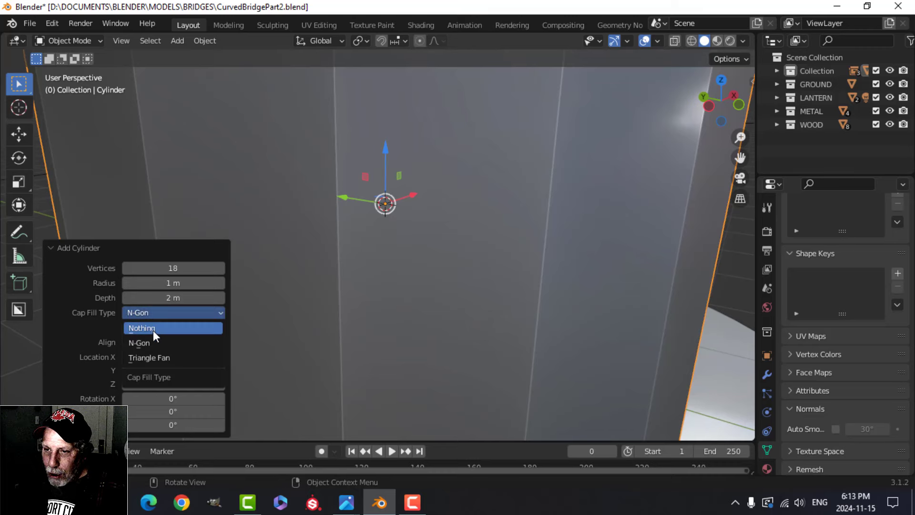
{"action": "left_click", "coordinate": [153, 330]}
- Scale the cylinder's mesh in Edit Mode by about 0.139 and again by about 0.315 so it fits inside the front lantern
{"action": "scroll", "coordinate": [442, 269], "scroll_direction": "down", "scroll_amount": 5}
{"action": "scroll", "coordinate": [464, 262], "scroll_direction": "up", "scroll_amount": 1}
{"action": "key", "text": "Tab"}
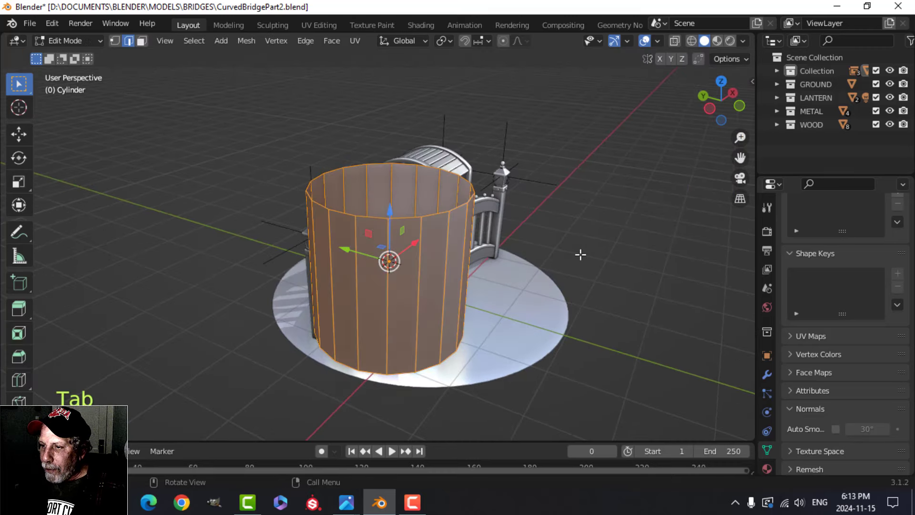
{"action": "scroll", "coordinate": [582, 256], "scroll_direction": "up", "scroll_amount": 5}
{"action": "key", "text": "s"}
{"action": "left_click", "coordinate": [439, 272]}
{"action": "scroll", "coordinate": [439, 272], "scroll_direction": "up", "scroll_amount": 4}
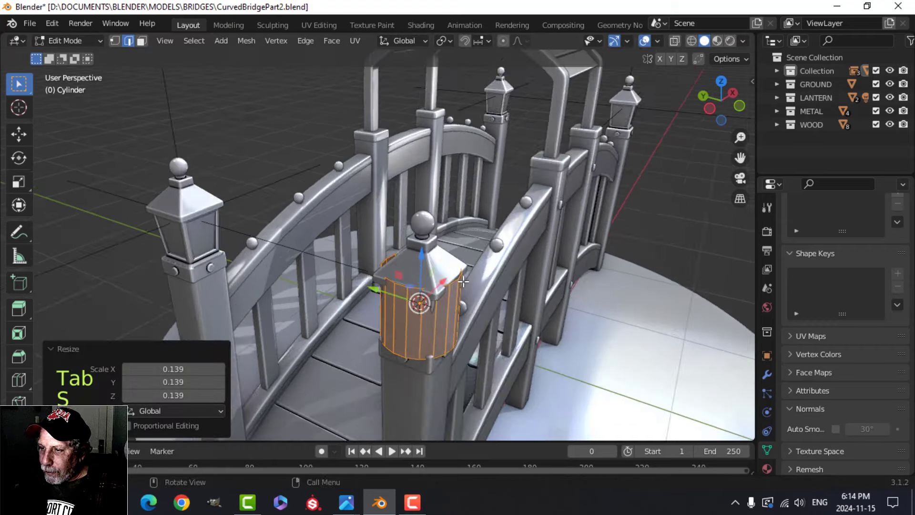
{"action": "key", "text": "s"}
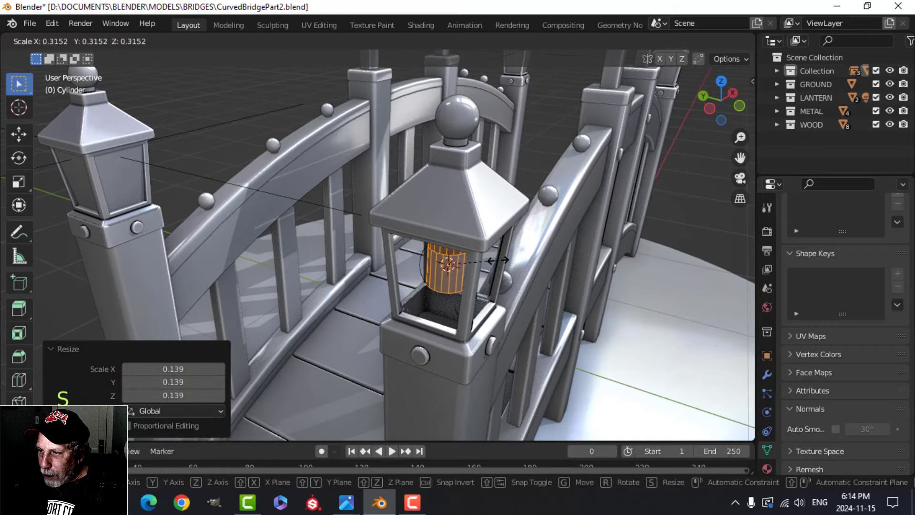
{"action": "left_click", "coordinate": [497, 258]}
- Lower the cylinder about 0.089 m along Z toward the lantern's base
{"action": "middle_click_drag", "start_coordinate": [499, 285], "coordinate": [496, 272]}
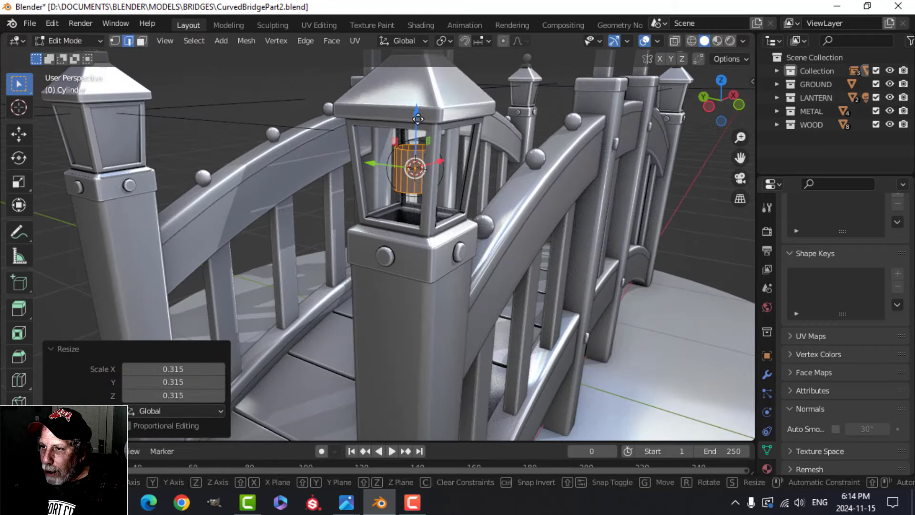
{"action": "key", "text": "g"}
{"action": "key", "text": "z"}
{"action": "left_click_drag", "start_coordinate": [418, 150], "coordinate": [419, 156]}
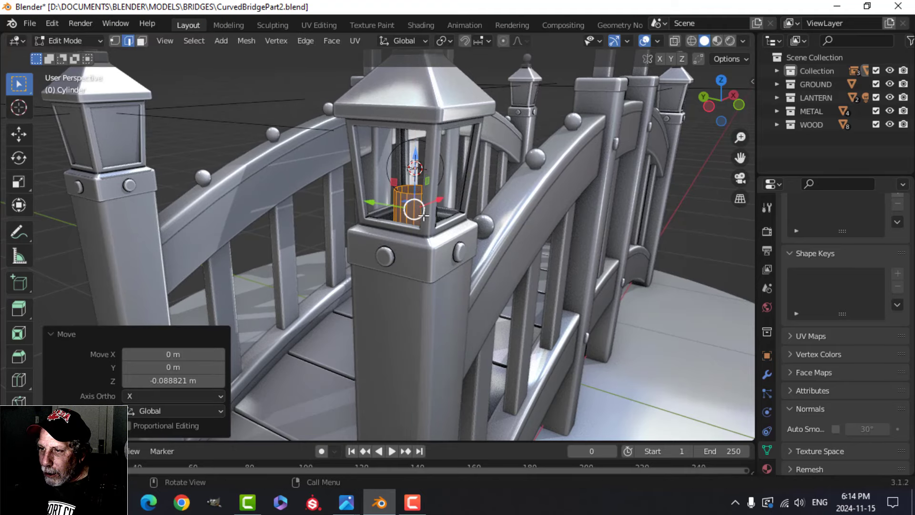
- Shorten the cylinder by lowering its top edge loop about 0.031 m along Z
{"action": "scroll", "coordinate": [429, 190], "scroll_direction": "up", "scroll_amount": 4}
{"action": "middle_click_drag", "start_coordinate": [439, 213], "coordinate": [422, 241], "text": "shift"}
{"action": "key", "text": "alt+a"}
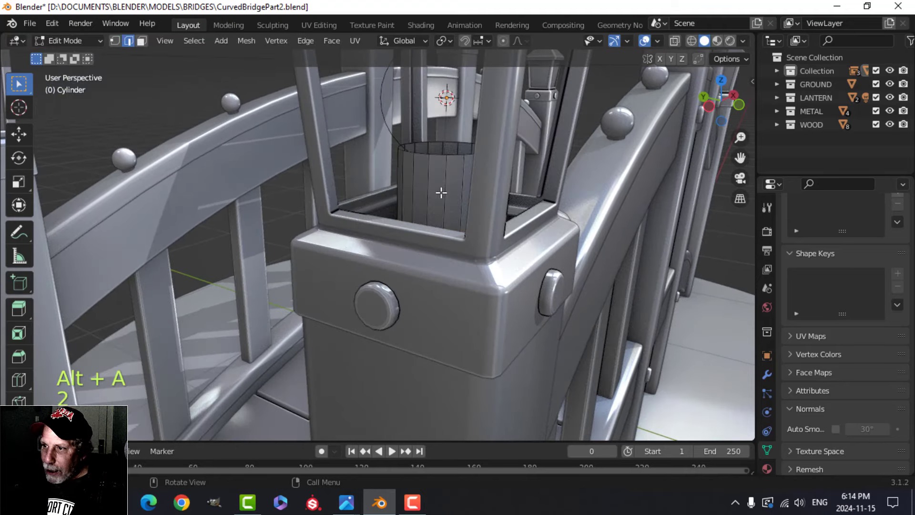
{"action": "left_click", "coordinate": [443, 148], "text": "alt+shift"}
{"action": "left_click_drag", "start_coordinate": [448, 123], "coordinate": [448, 133]}
{"action": "mouse_move", "coordinate": [503, 199]}
{"action": "middle_mouse_down", "text": "shift"}
{"action": "mouse_move", "coordinate": [489, 209]}
{"action": "mouse_move", "coordinate": [498, 208]}
{"action": "middle_mouse_up", "text": "shift"}
{"action": "scroll", "coordinate": [489, 209], "scroll_direction": "down", "scroll_amount": 5}
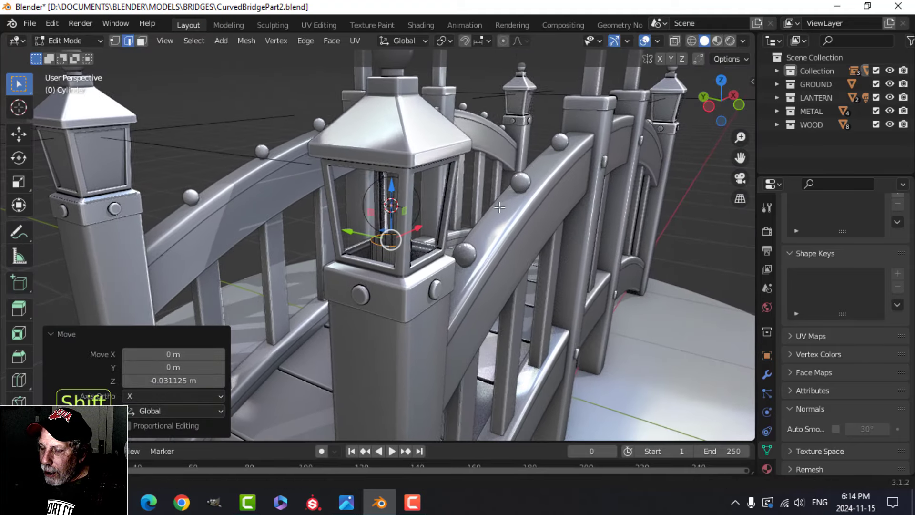
- Fill the cylinder's open top edge loop with a face
{"action": "scroll", "coordinate": [498, 208], "scroll_direction": "up", "scroll_amount": 5}
{"action": "key", "text": "f"}
{"action": "scroll", "coordinate": [490, 210], "scroll_direction": "up", "scroll_amount": 6}
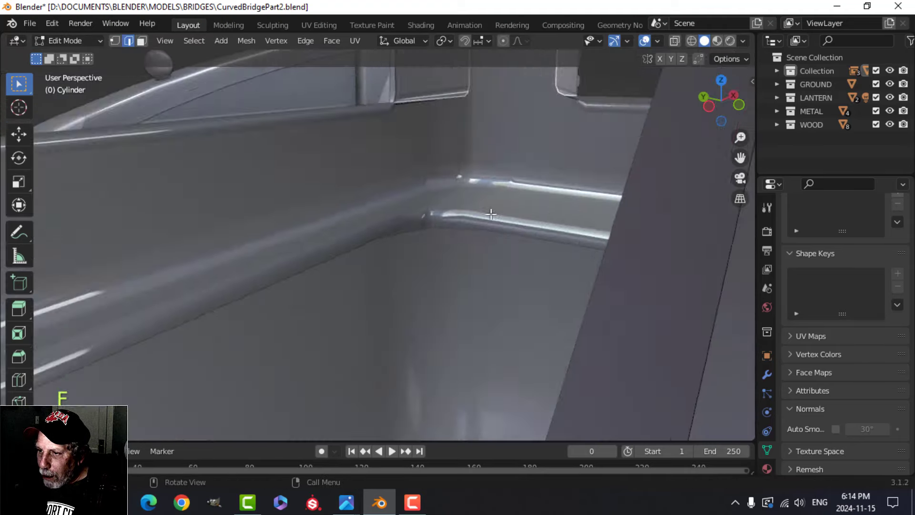
- Bevel the top rim edges of the cylinder inside the front lantern with two segments
{"action": "scroll", "coordinate": [490, 210], "scroll_direction": "down", "scroll_amount": 10}
{"action": "key", "text": "KP_Decimal"}
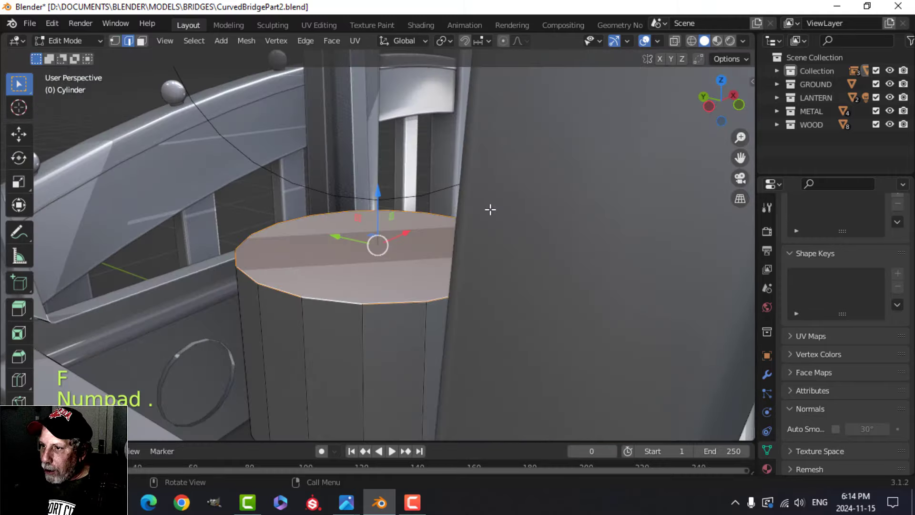
{"action": "scroll", "coordinate": [490, 209], "scroll_direction": "down", "scroll_amount": 3}
{"action": "middle_click_drag", "start_coordinate": [411, 238], "coordinate": [461, 237]}
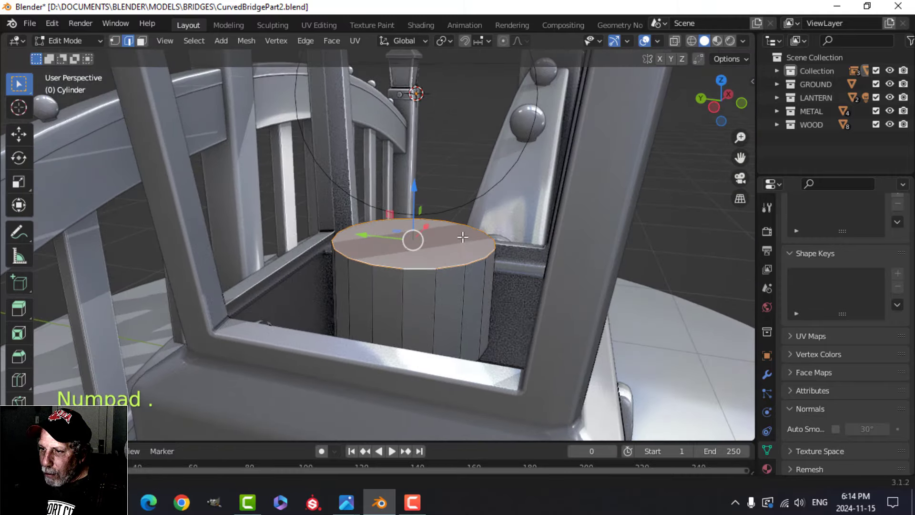
{"action": "key", "text": "ctrl+b"}
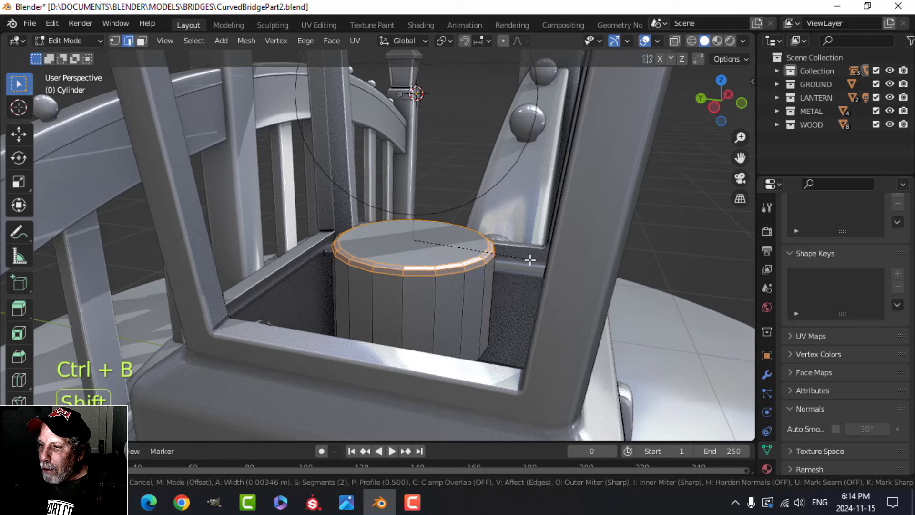
{"action": "left_click", "coordinate": [546, 264]}
{"action": "key", "text": "alt+a"}
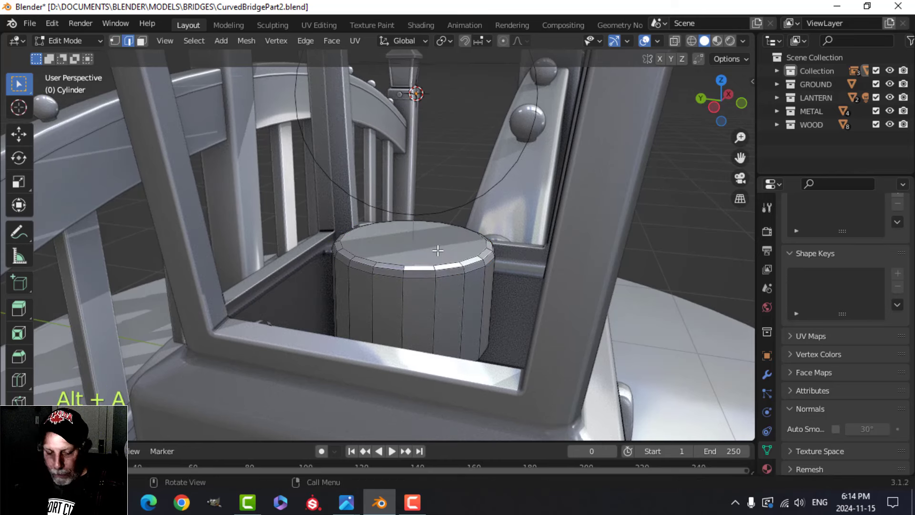
- Inset the cylinder's top face and lower the inner face slightly along Z to form a shallow recess
{"action": "key", "text": "3"}
{"action": "left_click", "coordinate": [427, 241]}
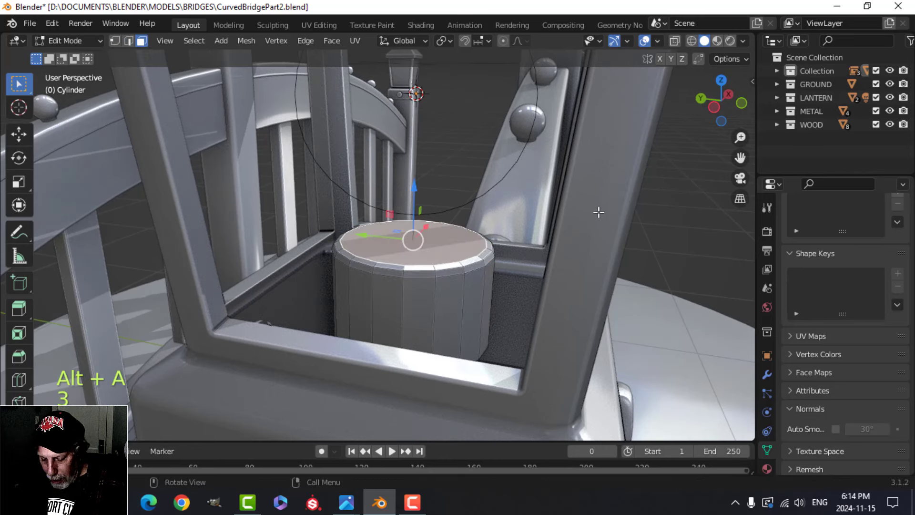
{"action": "key", "text": "i"}
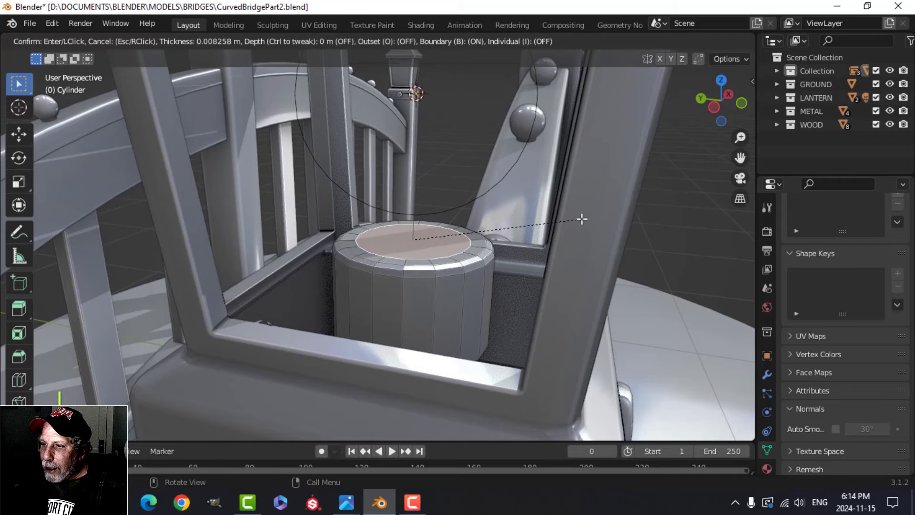
{"action": "left_click", "coordinate": [565, 219]}
{"action": "left_click_drag", "start_coordinate": [410, 191], "coordinate": [412, 203]}
{"action": "key", "text": "Tab"}
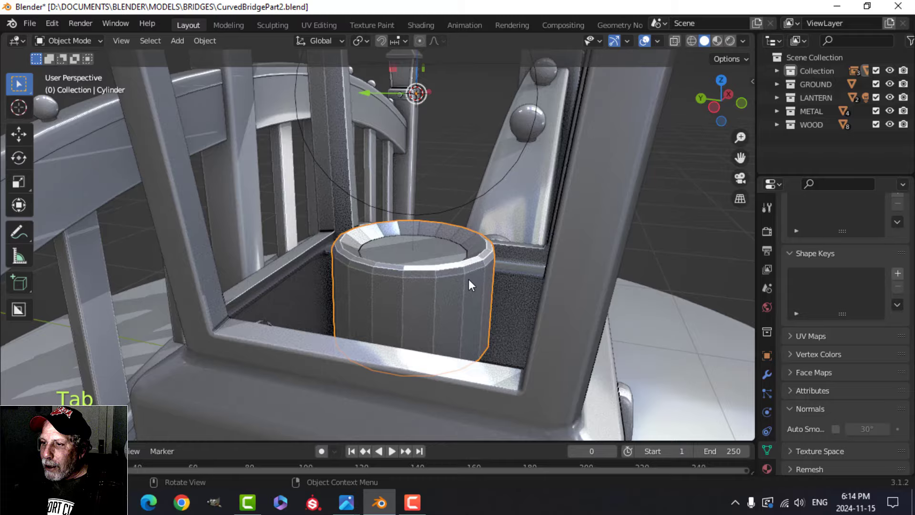
- Shade the cylinder smooth in Object Mode and deselect it
{"action": "right_click", "coordinate": [441, 253]}
{"action": "left_click", "coordinate": [417, 246]}
{"action": "middle_click_drag", "start_coordinate": [471, 259], "coordinate": [418, 286]}
{"action": "key", "text": "alt+a"}
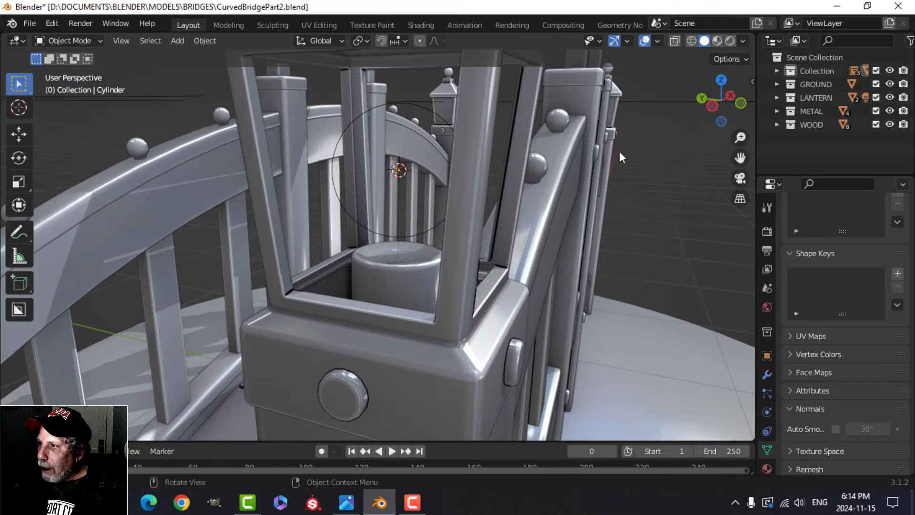
- Display the viewport in Material Preview and add a new material to the cylinder in the lantern
{"action": "left_click", "coordinate": [718, 40]}
{"action": "mouse_move", "coordinate": [510, 209]}
{"action": "middle_mouse_down"}
{"action": "mouse_move", "coordinate": [433, 293]}
{"action": "mouse_move", "coordinate": [447, 280]}
{"action": "mouse_move", "coordinate": [432, 283]}
{"action": "mouse_move", "coordinate": [423, 267]}
{"action": "middle_mouse_up"}
{"action": "left_click", "coordinate": [420, 265]}
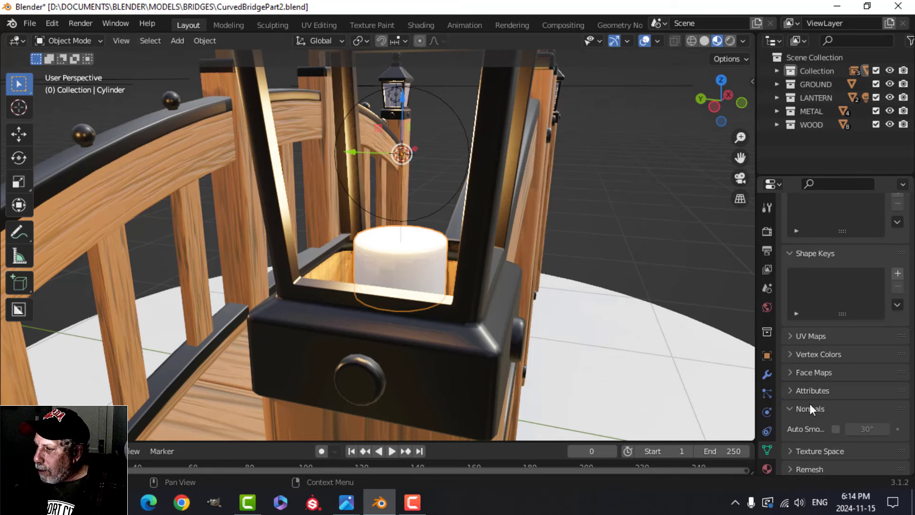
{"action": "left_click", "coordinate": [767, 467]}
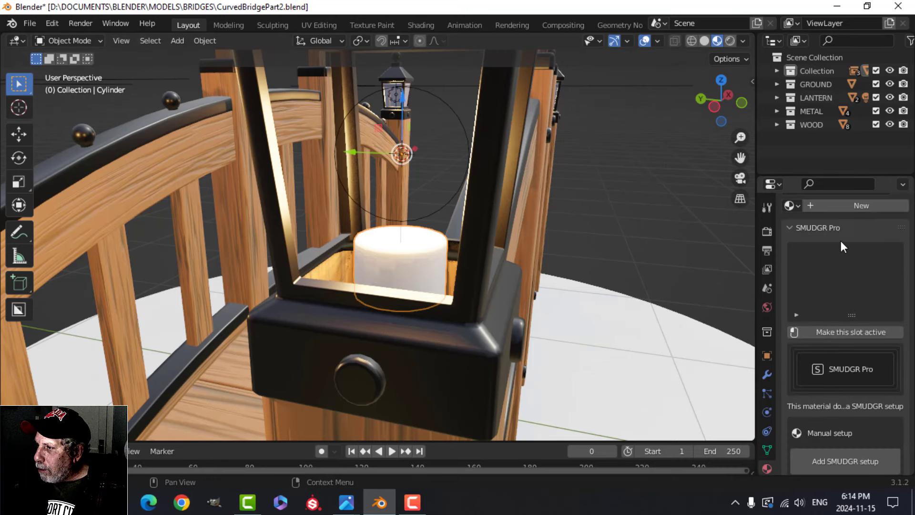
{"action": "scroll", "coordinate": [841, 241], "scroll_direction": "up", "scroll_amount": 4}
{"action": "left_click", "coordinate": [838, 288]}
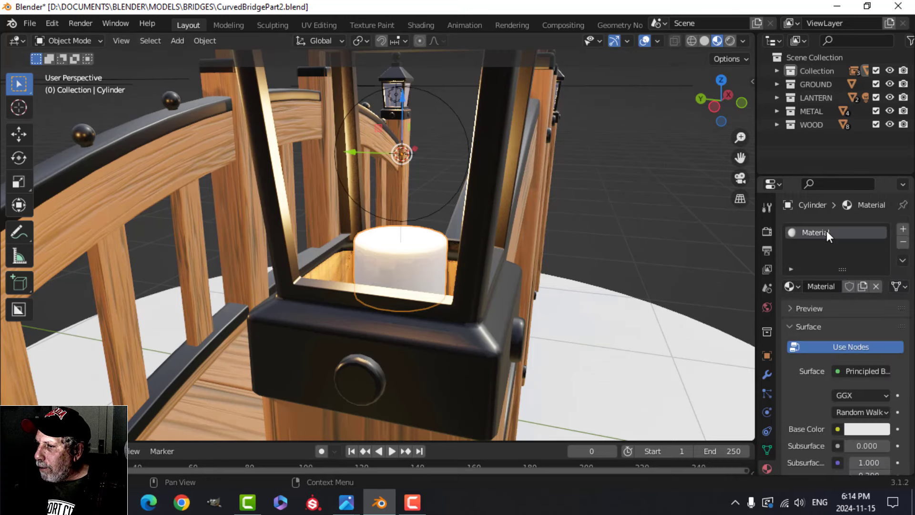
- Rename the cylinder's new material as CANDLE
{"action": "type", "text": "ca"}
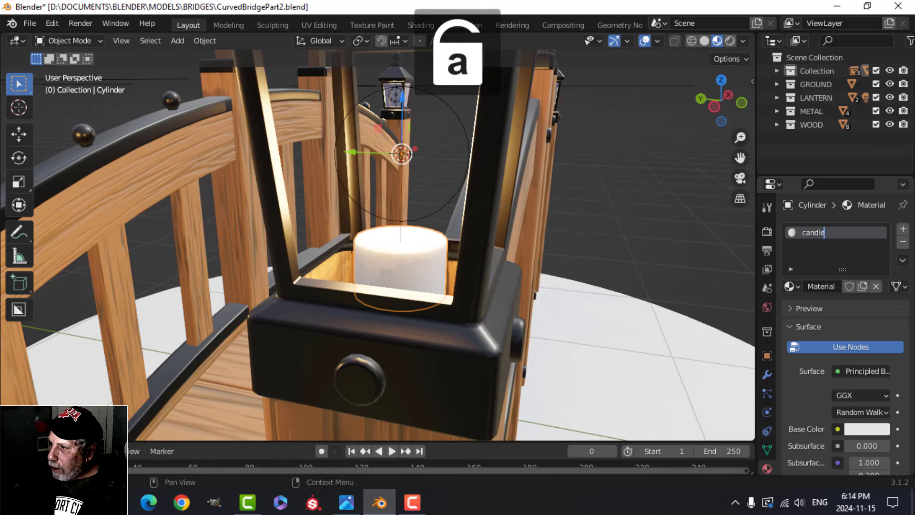
{"action": "type", "text": "ndle"}
{"action": "key", "text": "BackSpace"}
{"action": "key", "text": "BackSpace"}
{"action": "key", "text": "BackSpace"}
{"action": "key", "text": "Caps_Lock"}
{"action": "type", "text": "AN"}
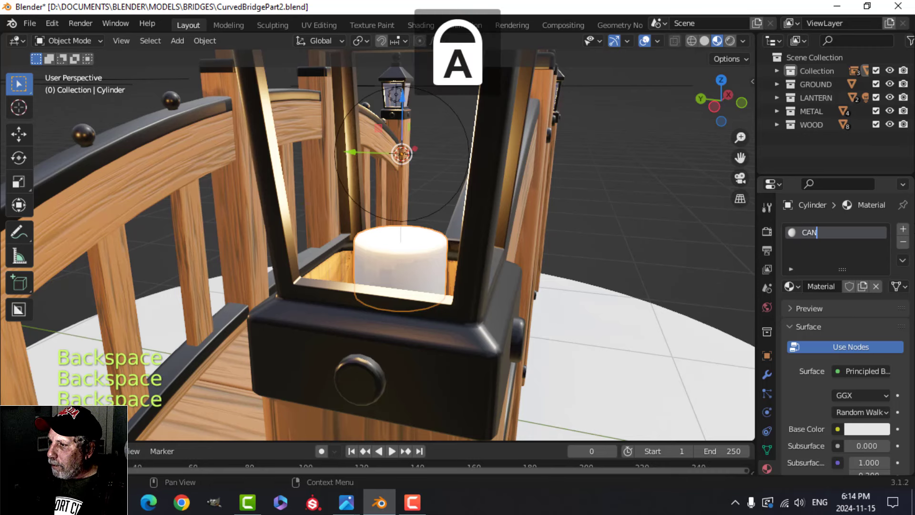
{"action": "type", "text": "LDE"}
{"action": "key", "text": "BackSpace"}
{"action": "key", "text": "BackSpace"}
{"action": "type", "text": "D"}
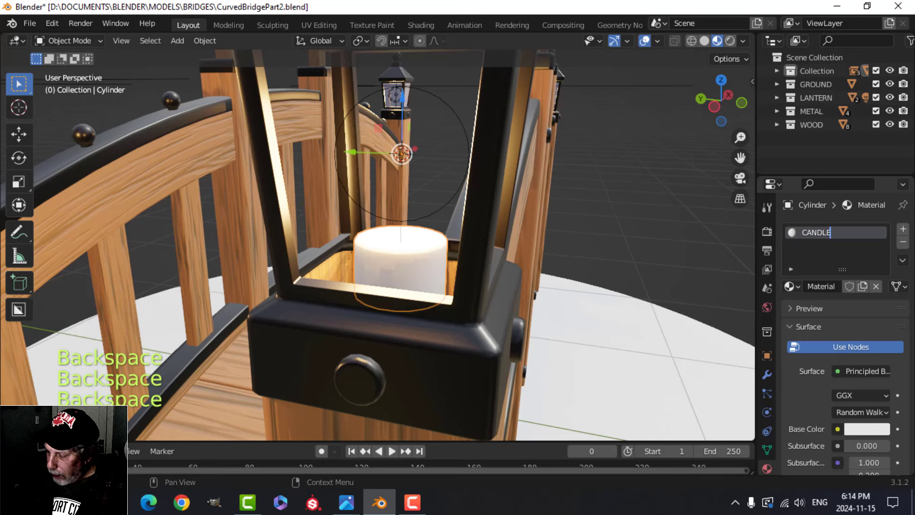
{"action": "key", "text": "Return"}
- Set the CANDLE material's base color to a warm yellow, about hue 0.102, saturation 0.728 and value 0.800
{"action": "scroll", "coordinate": [879, 373], "scroll_direction": "down", "scroll_amount": 3}
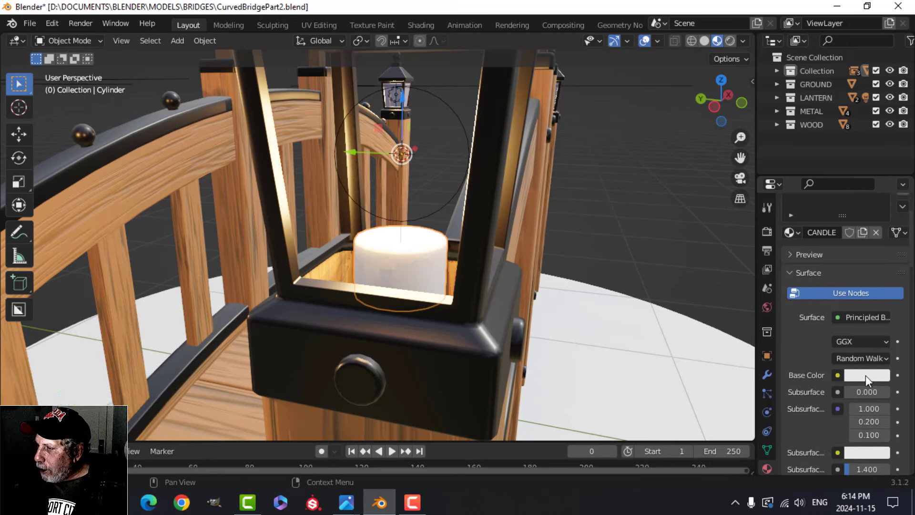
{"action": "left_click", "coordinate": [866, 376]}
{"action": "left_click", "coordinate": [806, 248]}
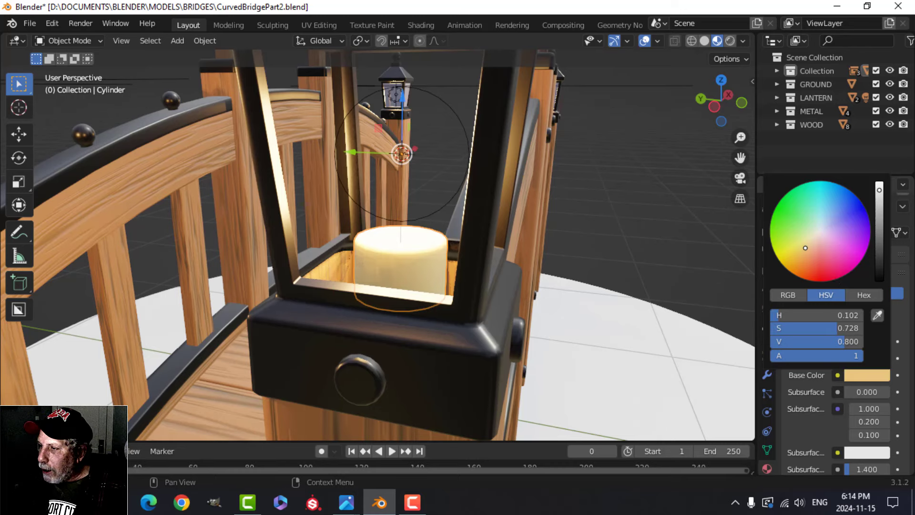
{"action": "middle_click_drag", "start_coordinate": [522, 285], "coordinate": [505, 282]}
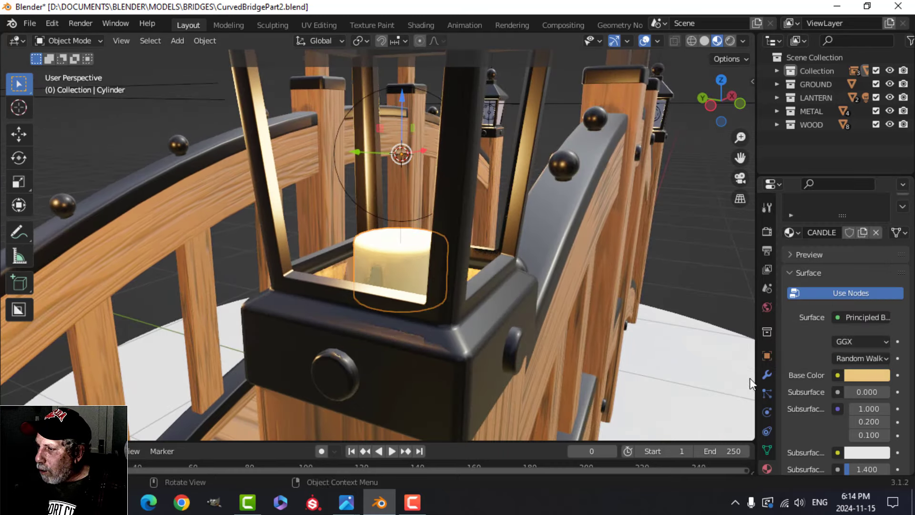
- Lower the CANDLE material's roughness to about 0.341, keeping the cylinder selected
{"action": "scroll", "coordinate": [823, 422], "scroll_direction": "down", "scroll_amount": 9}
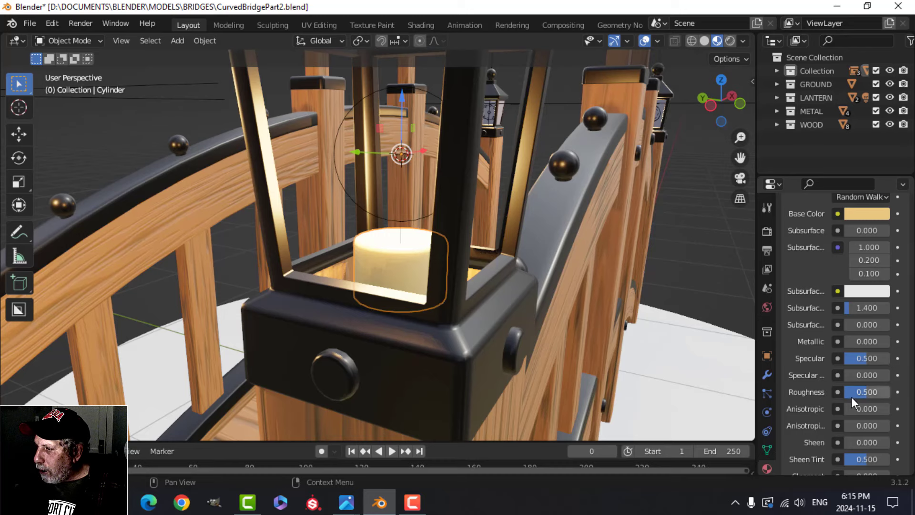
{"action": "left_click_drag", "start_coordinate": [866, 391], "coordinate": [859, 392]}
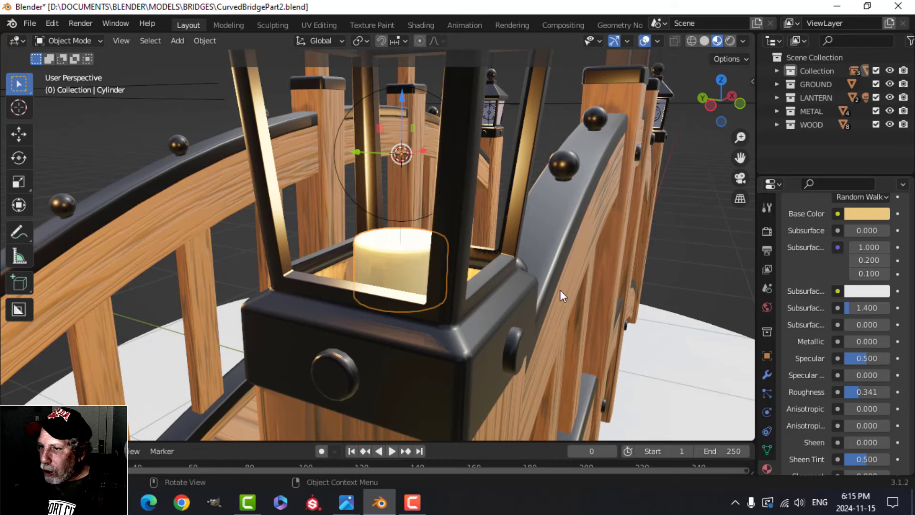
{"action": "key", "text": "alt+a"}
{"action": "middle_click_drag", "start_coordinate": [471, 268], "coordinate": [464, 279]}
{"action": "left_click", "coordinate": [393, 264]}
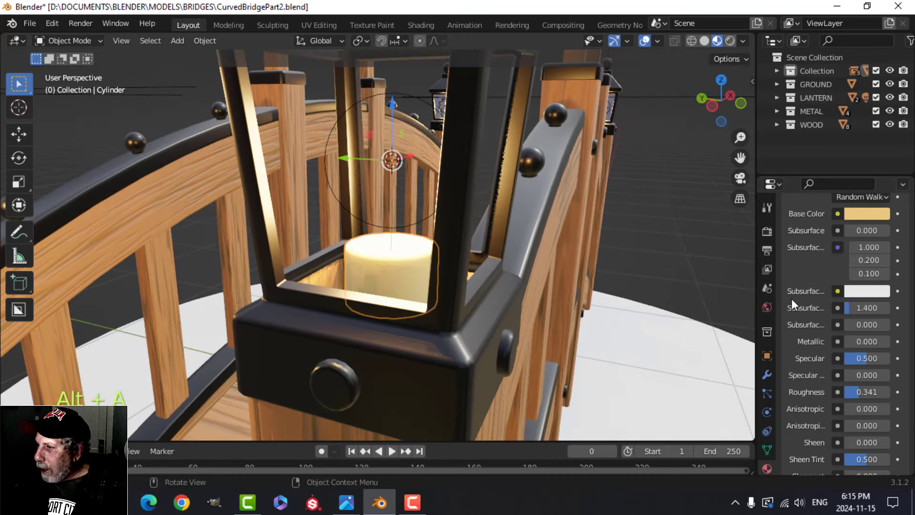
- Give the CANDLE material an orange-red subsurface color and raise its Subsurface value to about 0.122
{"action": "left_click_drag", "start_coordinate": [756, 274], "coordinate": [695, 270]}
{"action": "scroll", "coordinate": [813, 270], "scroll_direction": "up", "scroll_amount": 2}
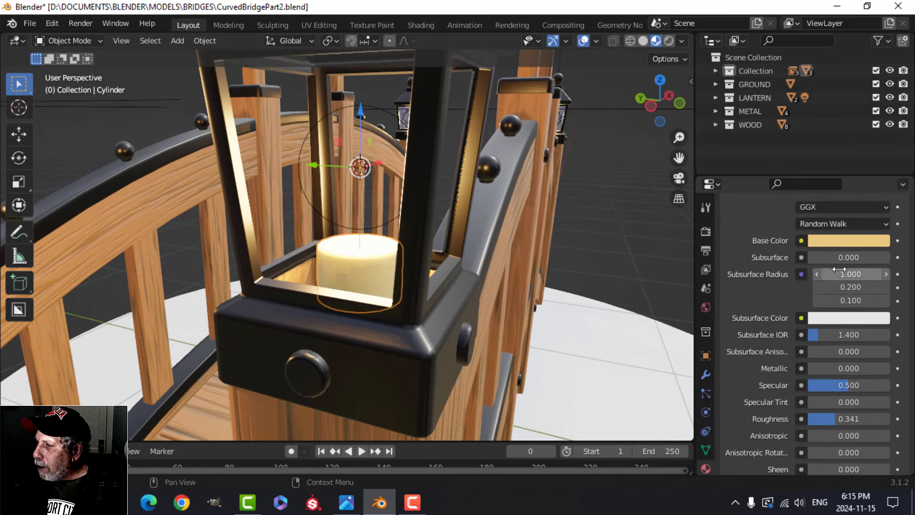
{"action": "scroll", "coordinate": [838, 270], "scroll_direction": "up", "scroll_amount": 2}
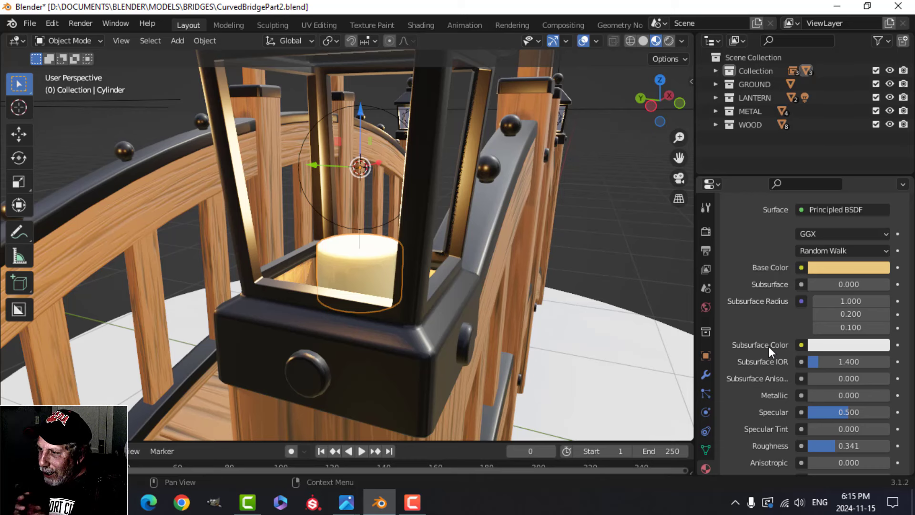
{"action": "left_click", "coordinate": [842, 347]}
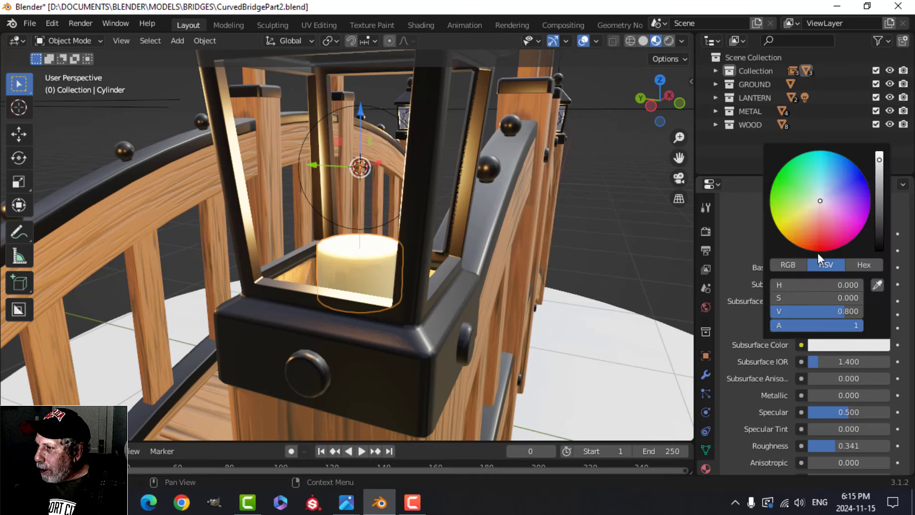
{"action": "left_click", "coordinate": [815, 234]}
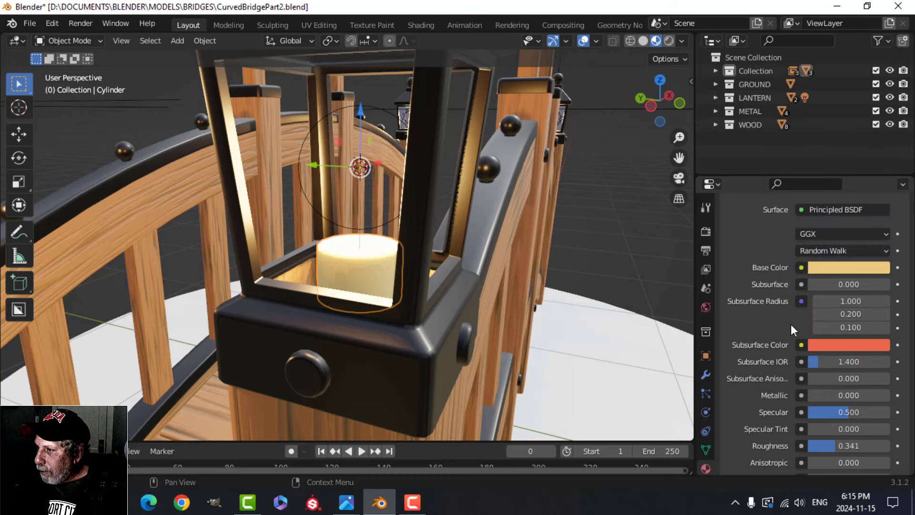
{"action": "left_click_drag", "start_coordinate": [840, 285], "coordinate": [850, 285]}
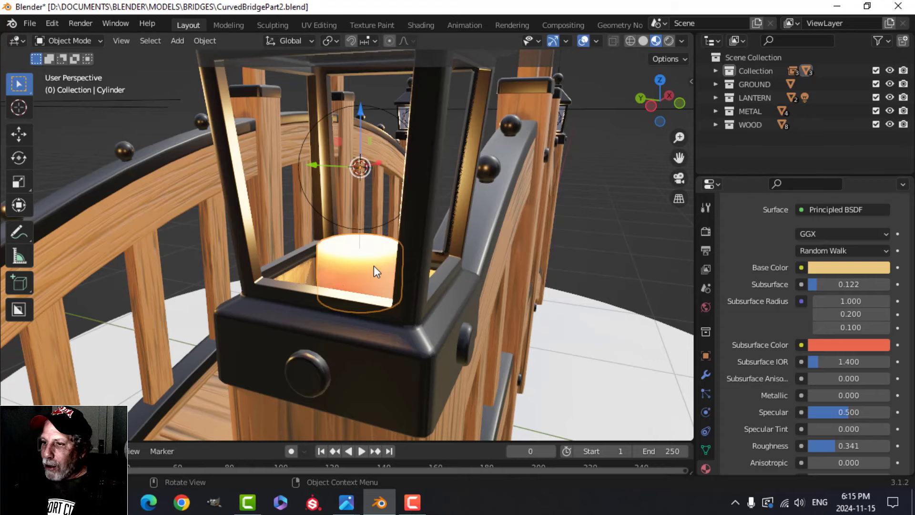
- Move the candle cylinder into the LANTERN collection
{"action": "scroll", "coordinate": [376, 265], "scroll_direction": "down", "scroll_amount": 2}
{"action": "mouse_move", "coordinate": [370, 265]}
{"action": "middle_mouse_down", "text": "shift"}
{"action": "mouse_move", "coordinate": [395, 262]}
{"action": "mouse_move", "coordinate": [384, 256]}
{"action": "middle_mouse_up", "text": "shift"}
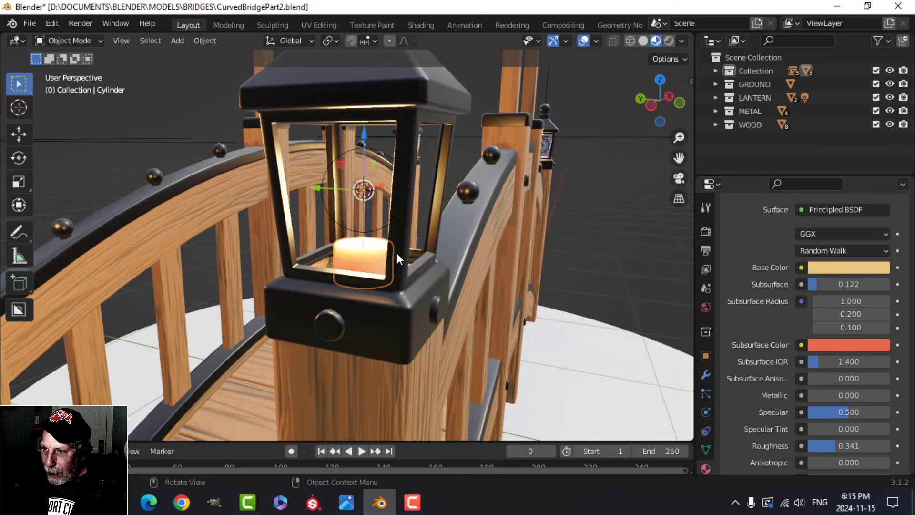
{"action": "key", "text": "m"}
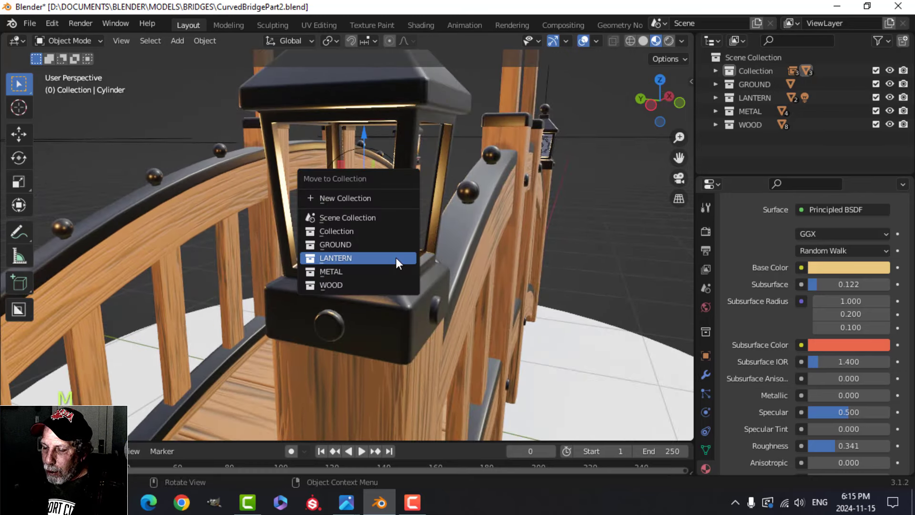
{"action": "left_click", "coordinate": [397, 257]}
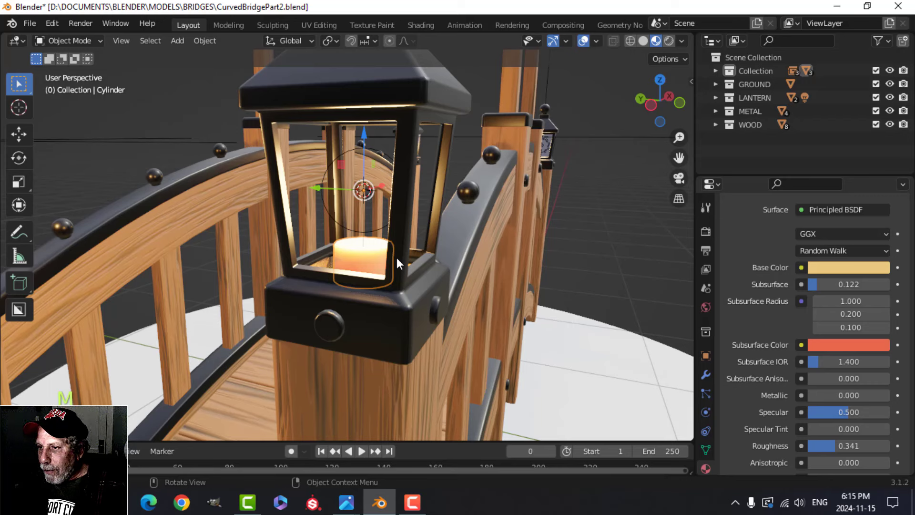
{"action": "key", "text": "m"}
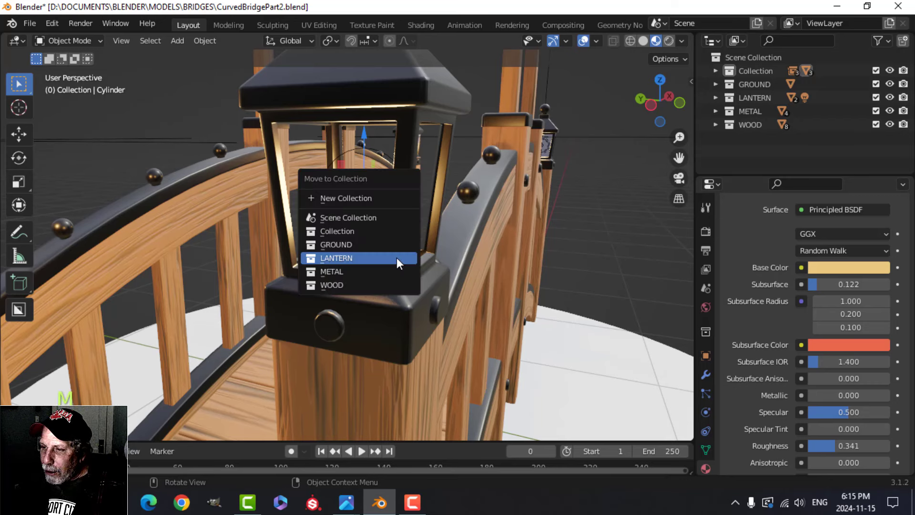
{"action": "left_click", "coordinate": [396, 258]}
- Expand the LANTERN collection and rename the cylinder object as candle
{"action": "left_click", "coordinate": [714, 97]}
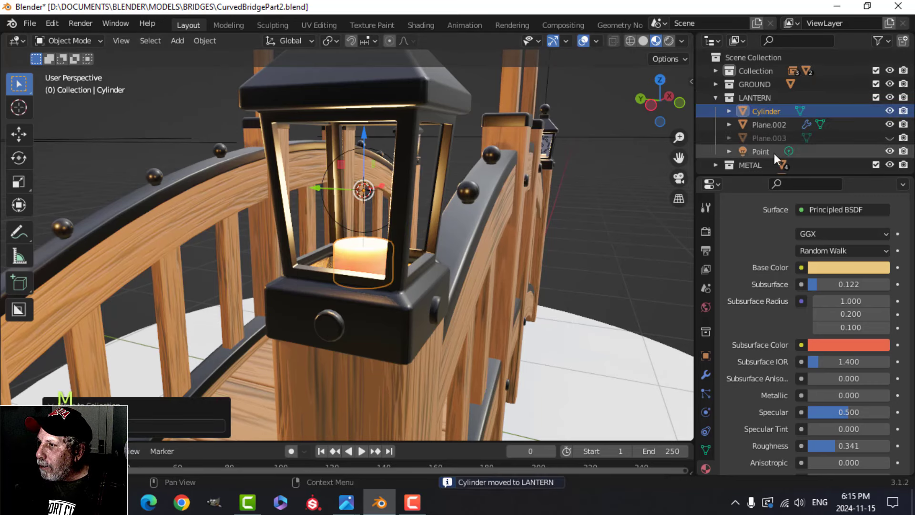
{"action": "left_click", "coordinate": [771, 112]}
{"action": "double_click", "coordinate": [771, 111]}
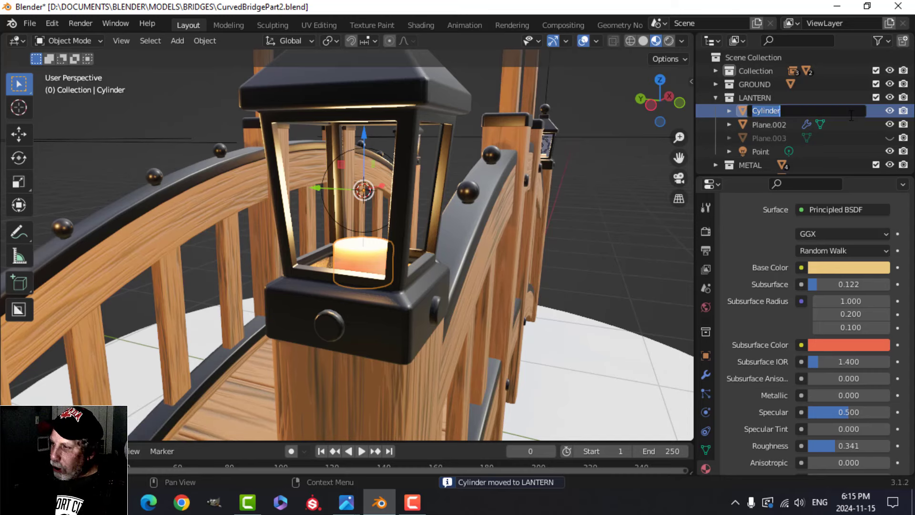
{"action": "type", "text": "ca"}
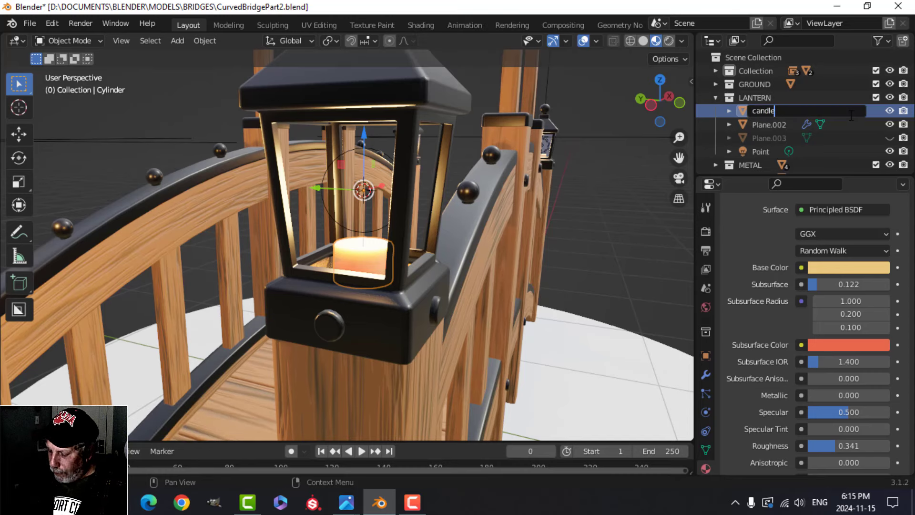
{"action": "type", "text": "ndle"}
{"action": "key", "text": "Return"}
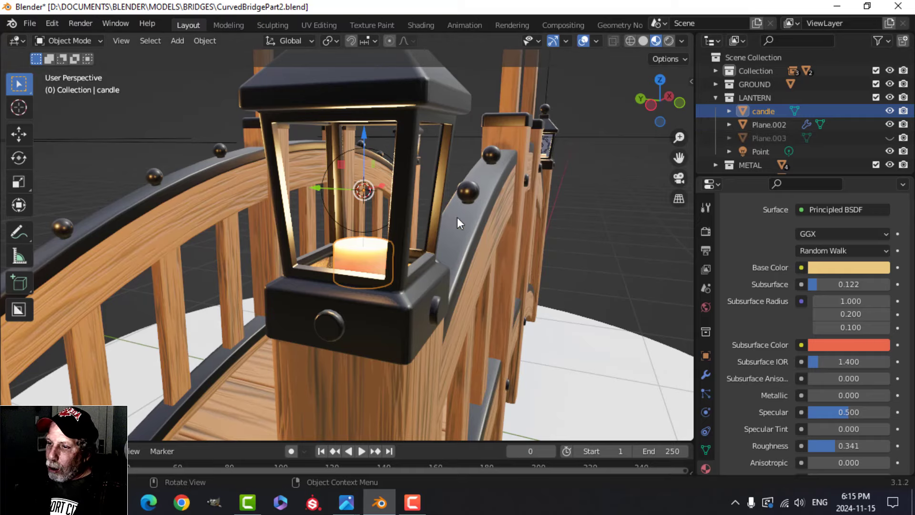
{"action": "scroll", "coordinate": [374, 250], "scroll_direction": "down", "scroll_amount": 2}
{"action": "middle_click_drag", "start_coordinate": [298, 267], "coordinate": [439, 253], "text": "shift"}
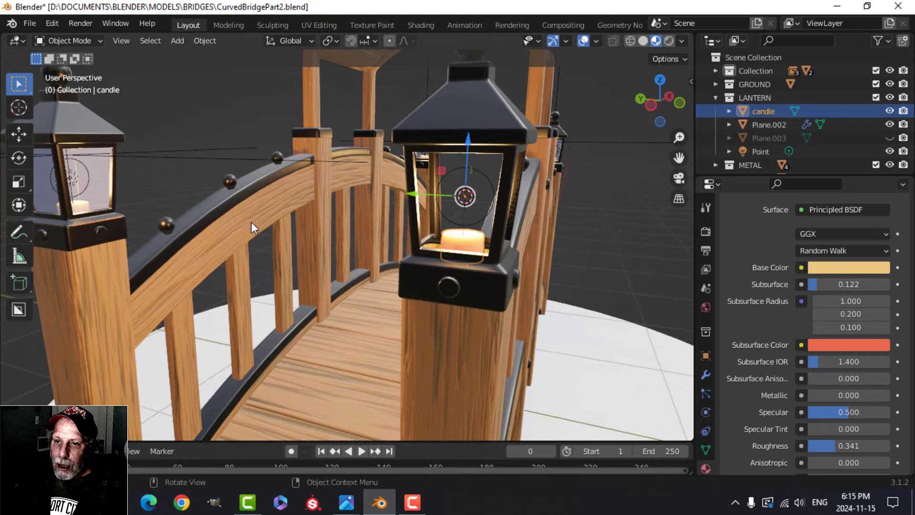
{"action": "middle_click_drag", "start_coordinate": [251, 223], "coordinate": [456, 234], "text": "shift"}
{"action": "middle_click_drag", "start_coordinate": [147, 231], "coordinate": [179, 235]}
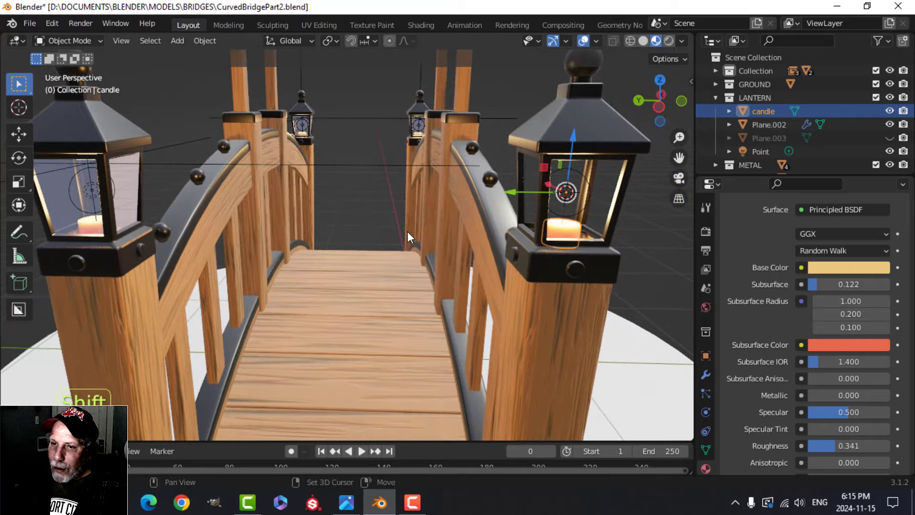
- Examine the lit candles and lanterns on the bridge posts from several angles
{"action": "middle_click_drag", "start_coordinate": [407, 230], "coordinate": [505, 223], "text": "shift"}
{"action": "middle_click_drag", "start_coordinate": [376, 227], "coordinate": [239, 229]}
{"action": "scroll", "coordinate": [286, 232], "scroll_direction": "down", "scroll_amount": 2}
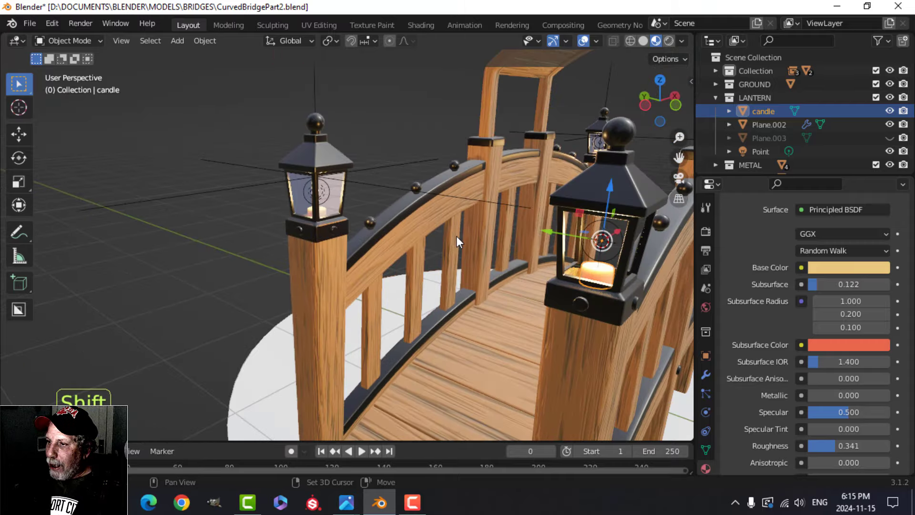
{"action": "middle_click_drag", "start_coordinate": [457, 236], "coordinate": [271, 229], "text": "shift"}
{"action": "middle_click_drag", "start_coordinate": [272, 224], "coordinate": [237, 207]}
{"action": "scroll", "coordinate": [365, 216], "scroll_direction": "down", "scroll_amount": 1}
{"action": "middle_click_drag", "start_coordinate": [365, 216], "coordinate": [334, 215]}
{"action": "middle_click_drag", "start_coordinate": [534, 200], "coordinate": [405, 202], "text": "shift"}
{"action": "middle_click_drag", "start_coordinate": [96, 286], "coordinate": [273, 269], "text": "shift"}
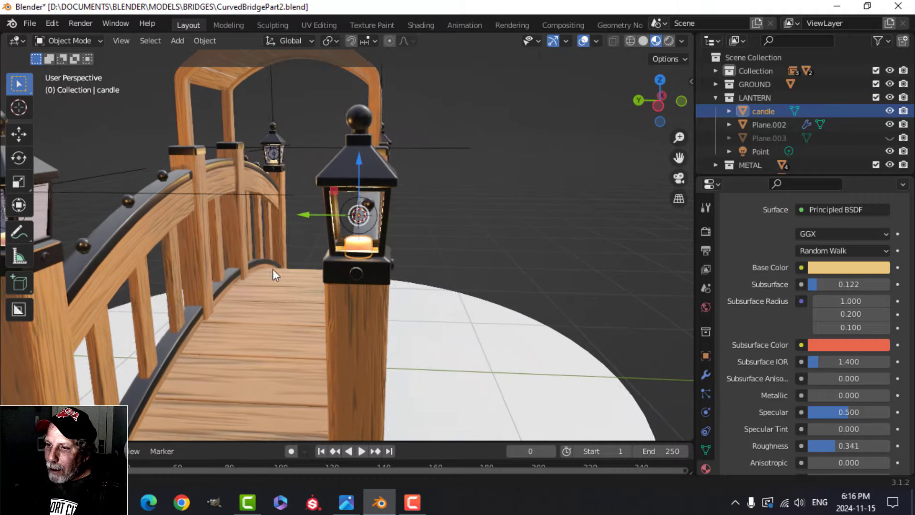
- Raise the candle's entire mesh about 0.012 m along Z inside the lantern, then return to Object Mode with nothing selected
{"action": "scroll", "coordinate": [405, 259], "scroll_direction": "up", "scroll_amount": 3}
{"action": "middle_click_drag", "start_coordinate": [405, 259], "coordinate": [390, 207]}
{"action": "key", "text": "Tab"}
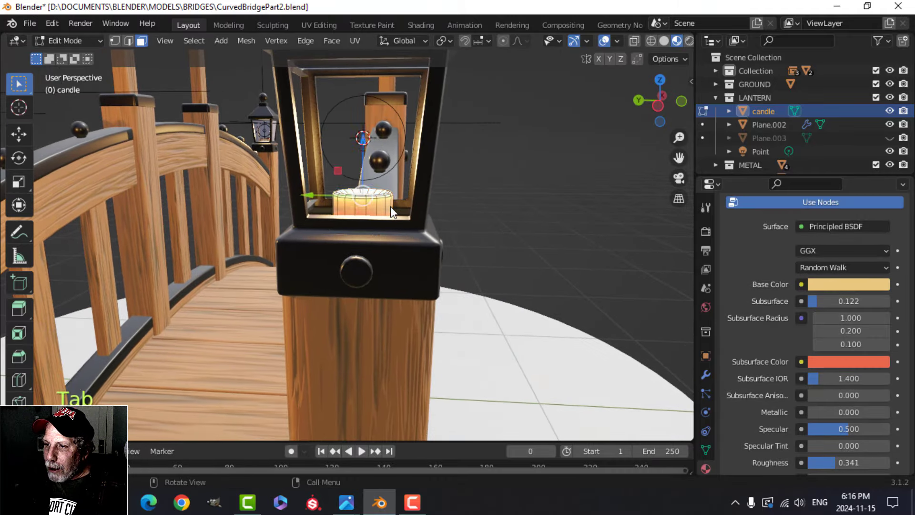
{"action": "key", "text": "a"}
{"action": "key", "text": "g"}
{"action": "key", "text": "z"}
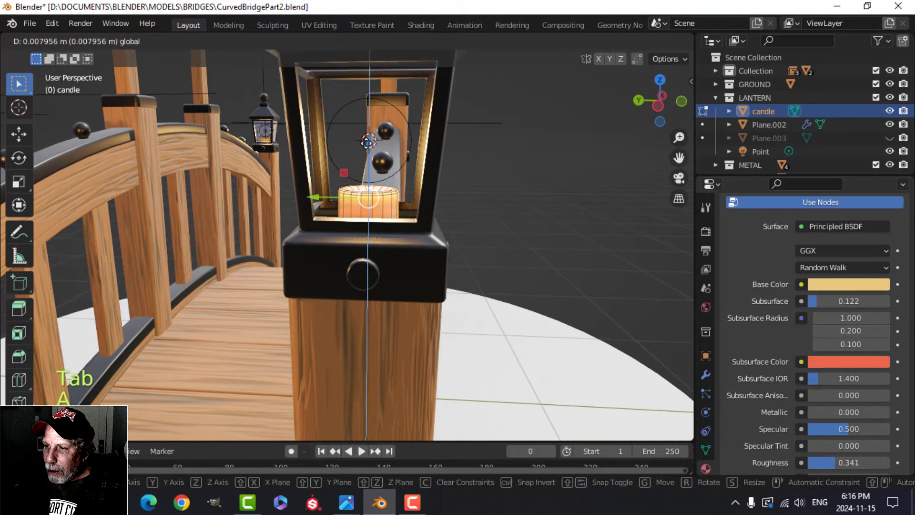
{"action": "left_click", "coordinate": [368, 139]}
{"action": "middle_click_drag", "start_coordinate": [368, 139], "coordinate": [363, 172]}
{"action": "scroll", "coordinate": [351, 145], "scroll_direction": "up", "scroll_amount": 2}
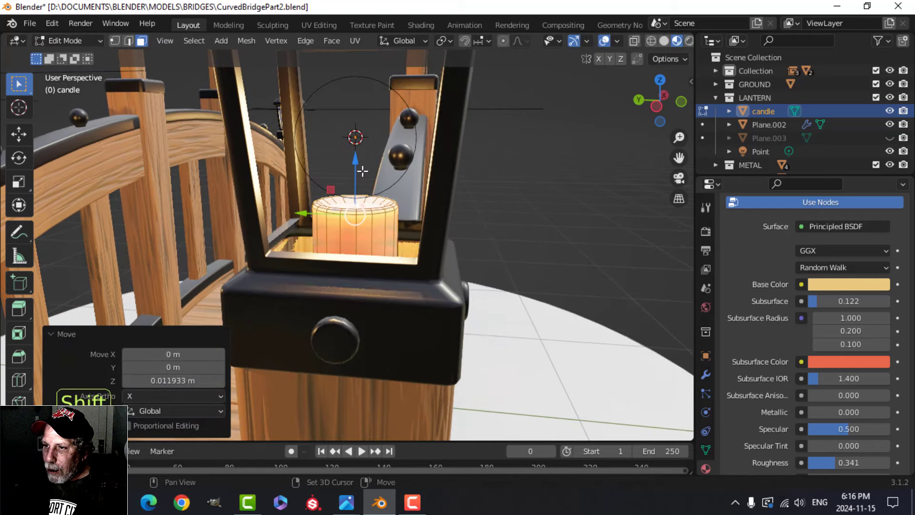
{"action": "key", "text": "Tab"}
{"action": "scroll", "coordinate": [401, 204], "scroll_direction": "down", "scroll_amount": 3}
{"action": "key", "text": "alt+a"}
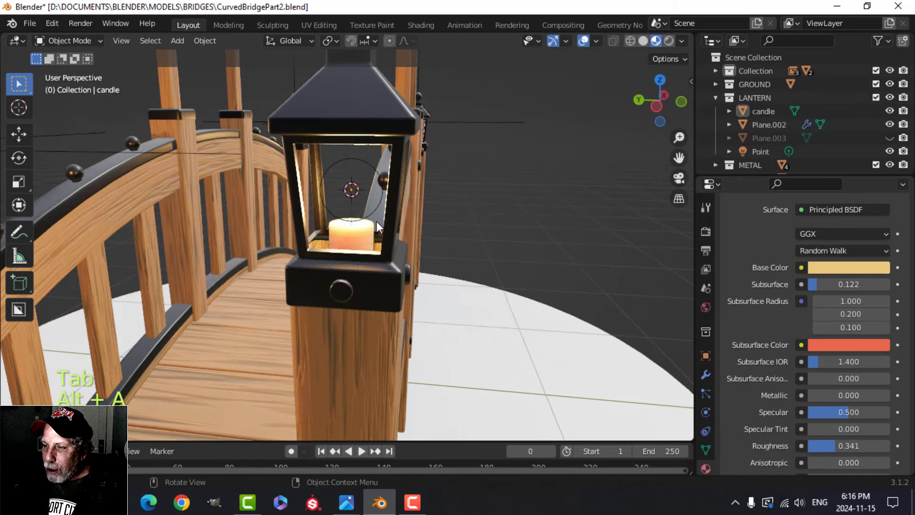
- Add a mesh circle with 16 vertices at the 3D cursor inside the lantern
{"action": "scroll", "coordinate": [382, 213], "scroll_direction": "up", "scroll_amount": 3}
{"action": "key", "text": "shift+a"}
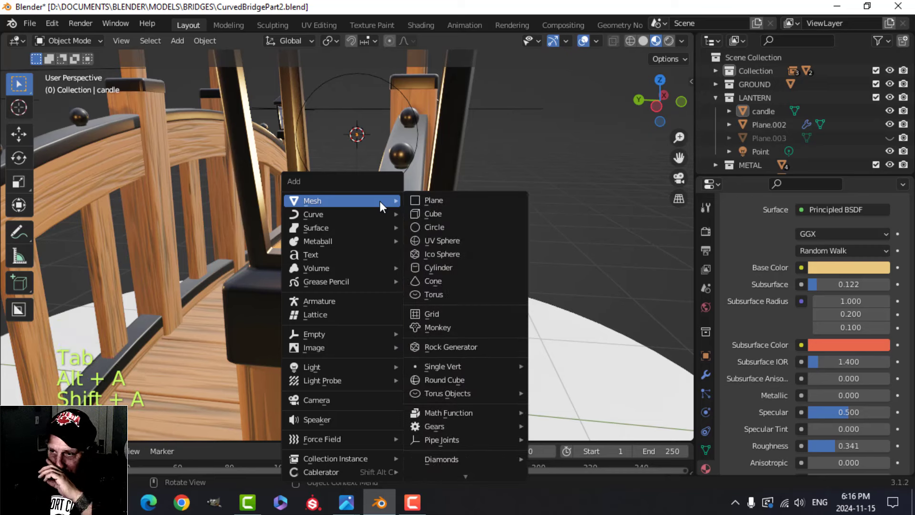
{"action": "left_click", "coordinate": [444, 226]}
{"action": "left_click", "coordinate": [191, 282]}
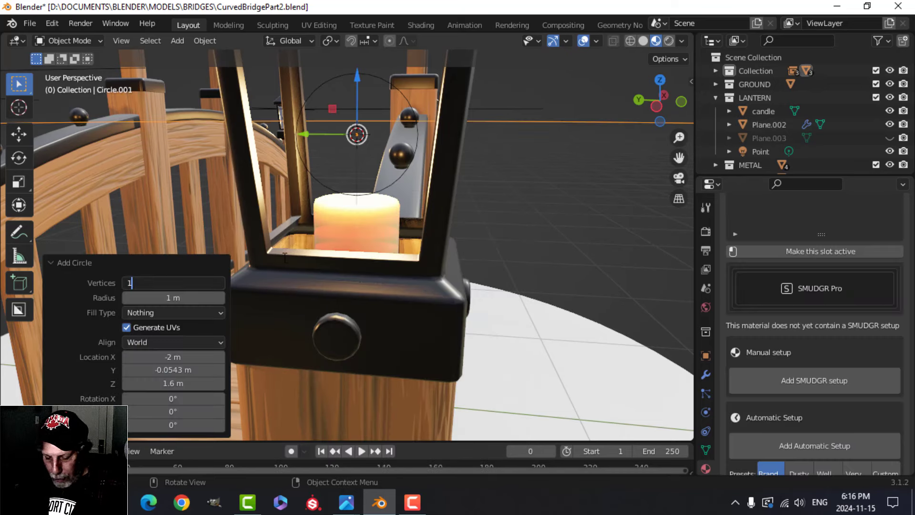
{"action": "type", "text": "16"}
{"action": "key", "text": "Return"}
- Scale the circle's mesh down in Edit Mode to about the lantern's width and switch the viewport to Solid shading
{"action": "key", "text": "Tab"}
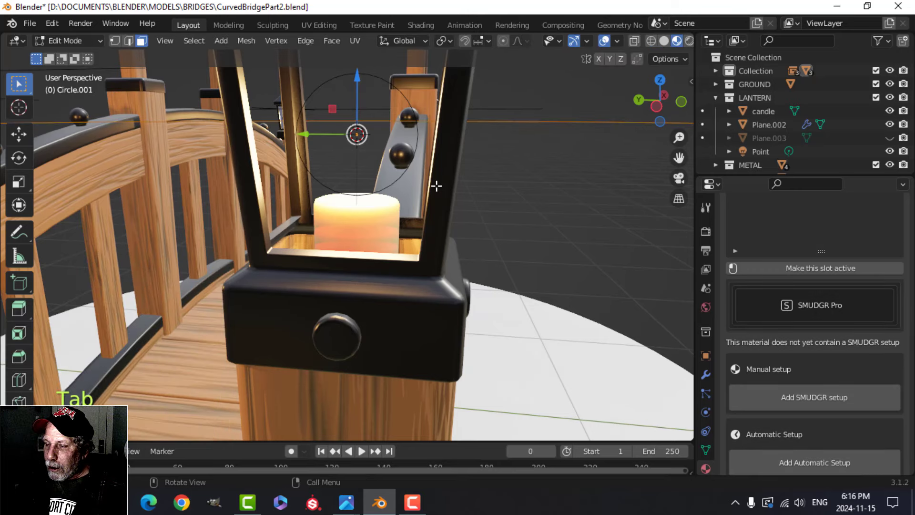
{"action": "scroll", "coordinate": [560, 191], "scroll_direction": "down", "scroll_amount": 5}
{"action": "key", "text": "s"}
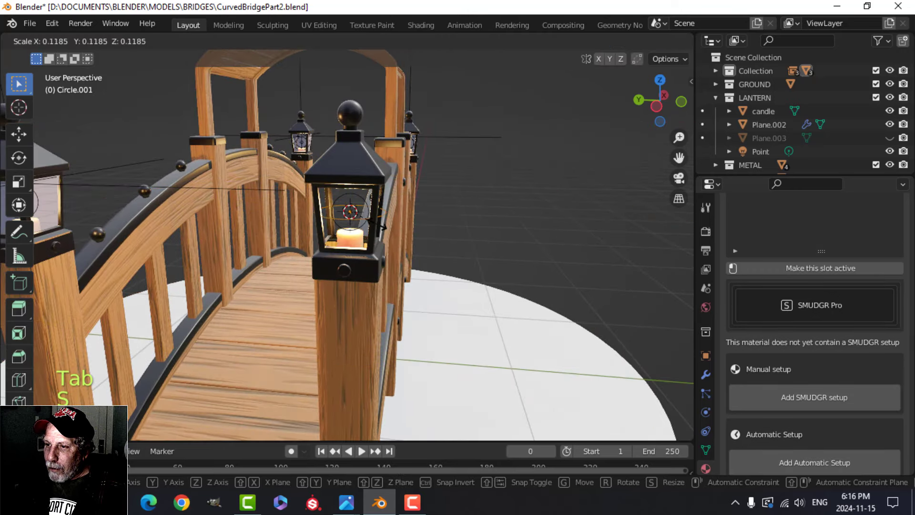
{"action": "left_click", "coordinate": [375, 210]}
{"action": "key", "text": "s"}
{"action": "left_click", "coordinate": [419, 209]}
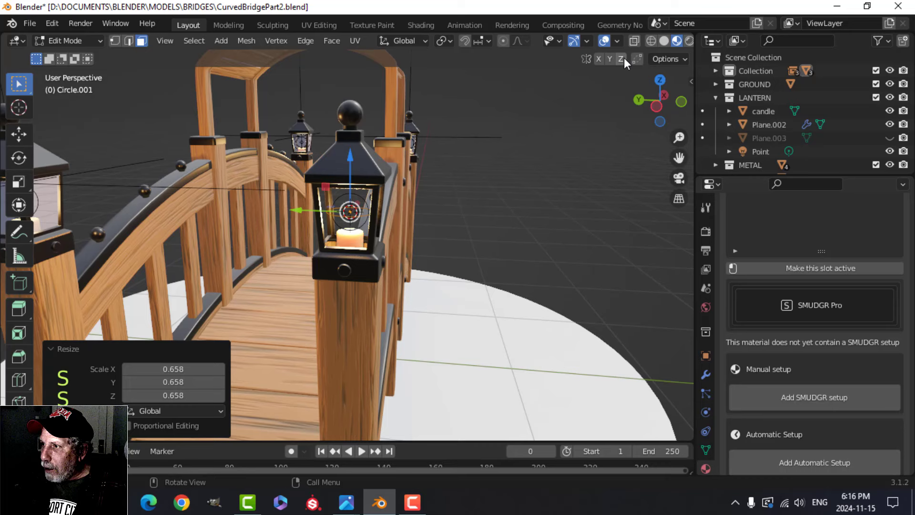
{"action": "left_click", "coordinate": [663, 41]}
{"action": "scroll", "coordinate": [479, 190], "scroll_direction": "up", "scroll_amount": 2}
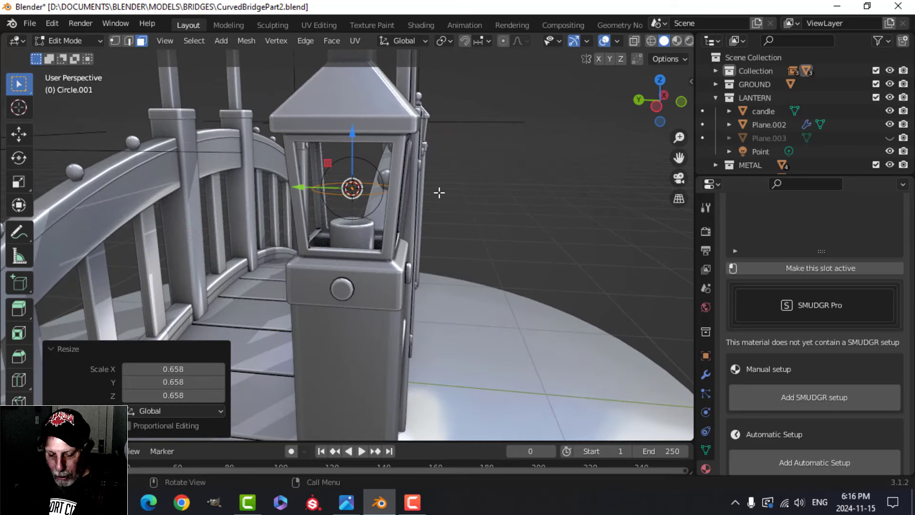
- Switch to vertex selection and rotate the circle 90° around the Y axis so it stands upright
{"action": "key", "text": "1"}
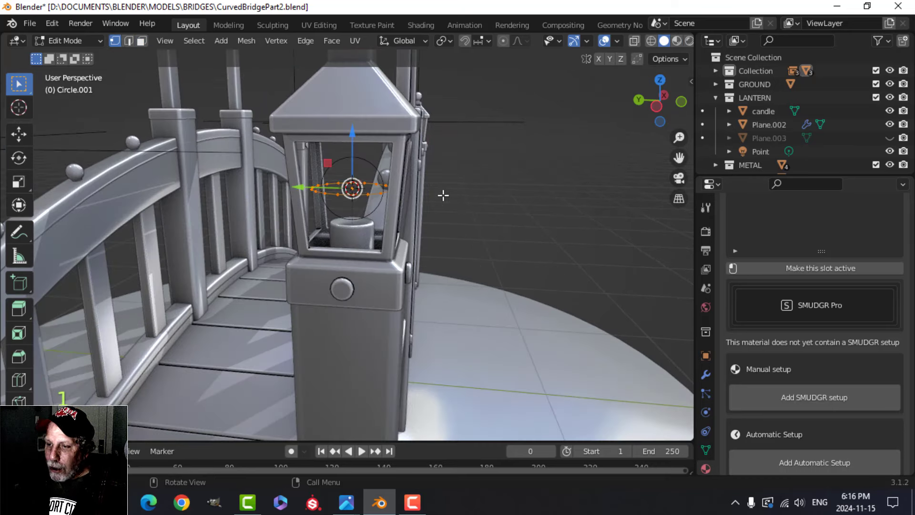
{"action": "key", "text": "r"}
{"action": "key", "text": "y"}
{"action": "key", "text": "9"}
{"action": "key", "text": "0"}
{"action": "left_click", "coordinate": [402, 197]}
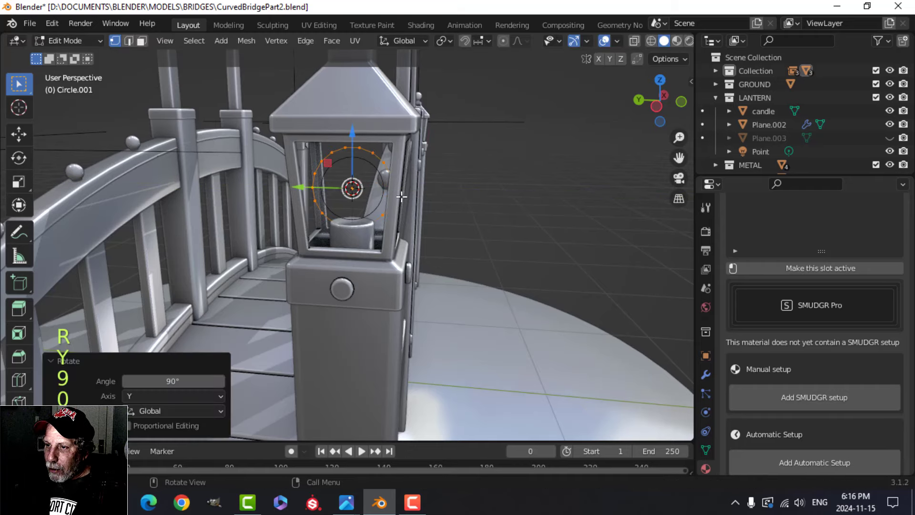
- Scale the upright circle by about 0.442 and lower it about 0.031 m along Z to the candle's top
{"action": "key", "text": "s"}
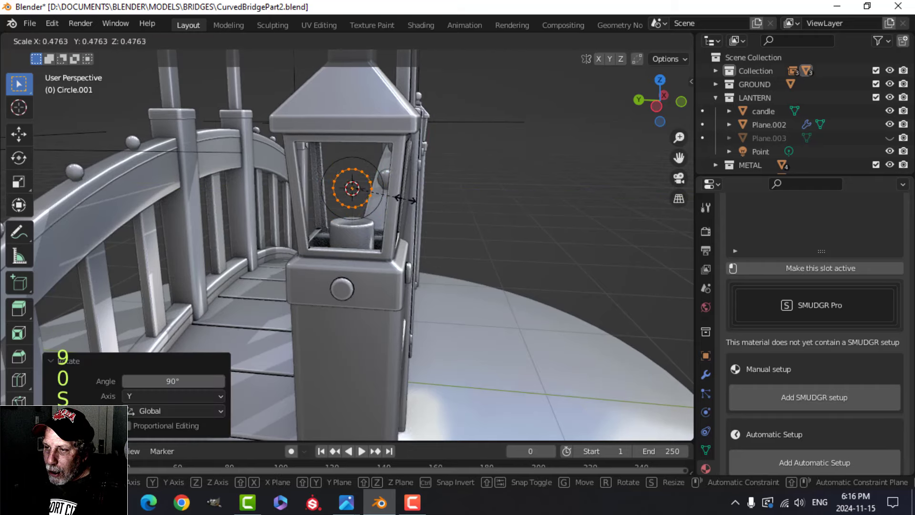
{"action": "left_click", "coordinate": [400, 199]}
{"action": "scroll", "coordinate": [394, 204], "scroll_direction": "up", "scroll_amount": 3}
{"action": "middle_click_drag", "start_coordinate": [394, 204], "coordinate": [383, 234], "text": "shift"}
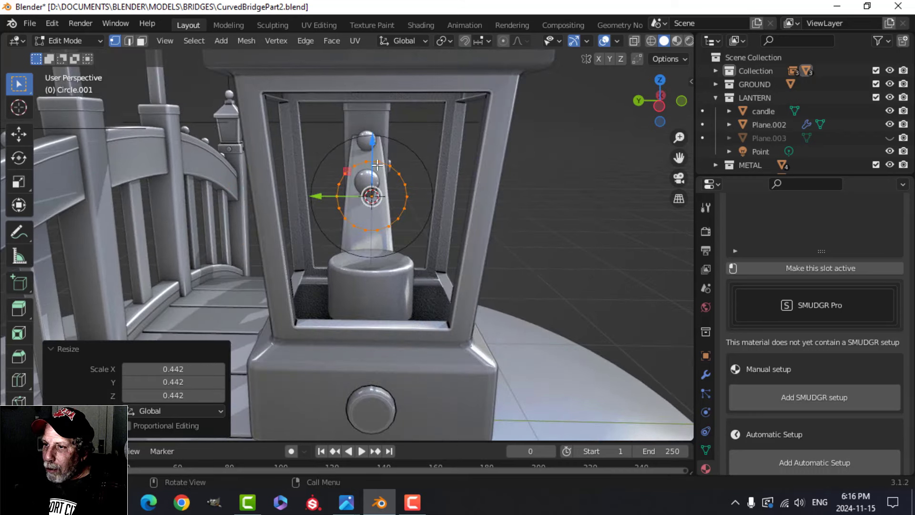
{"action": "left_click_drag", "start_coordinate": [378, 147], "coordinate": [379, 179]}
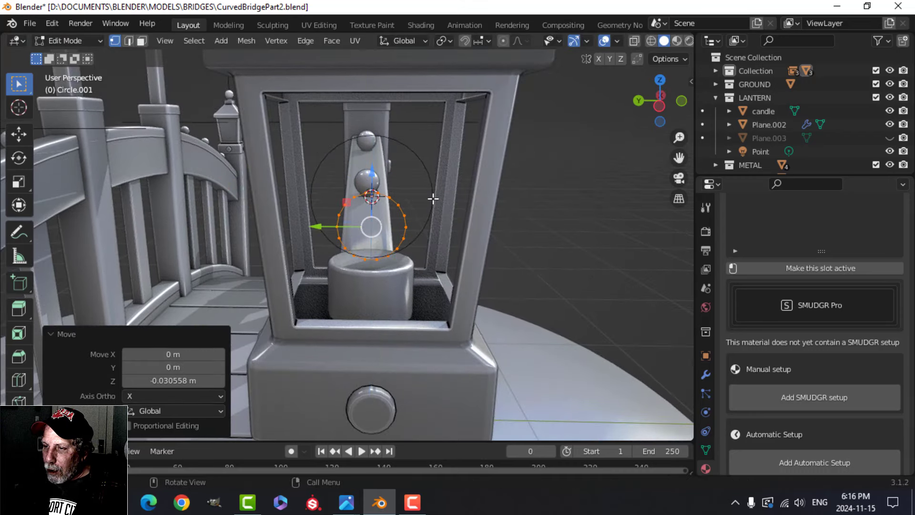
- Narrow the circle into an upright oval by scaling it to about 0.525 along Y
{"action": "middle_click_drag", "start_coordinate": [433, 198], "coordinate": [486, 180]}
{"action": "key", "text": "s"}
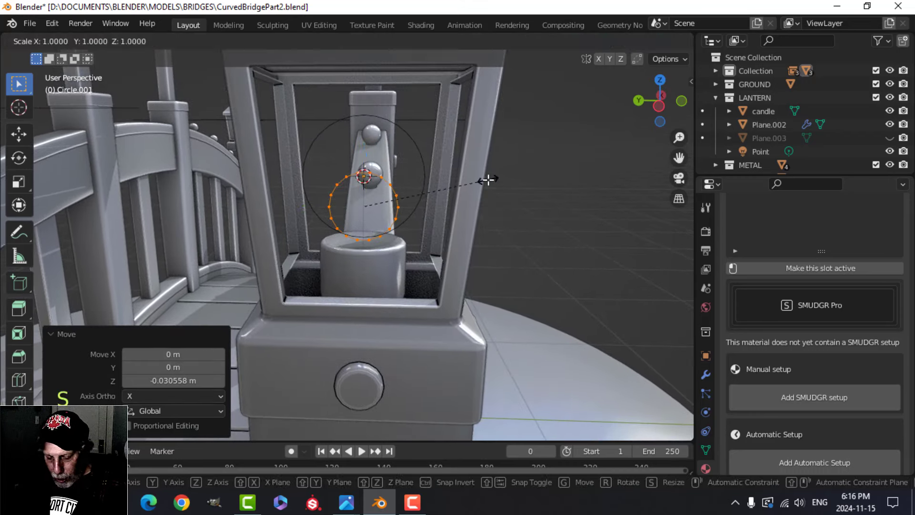
{"action": "key", "text": "y"}
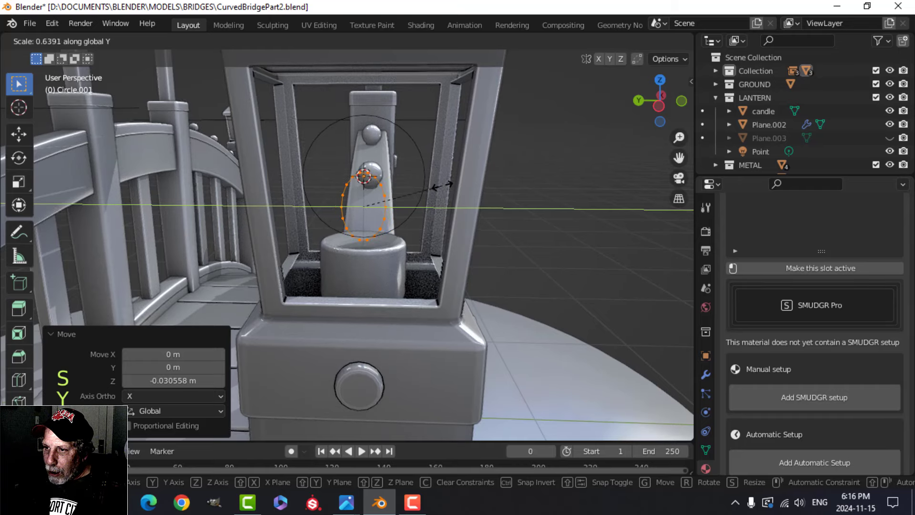
{"action": "left_click", "coordinate": [429, 187]}
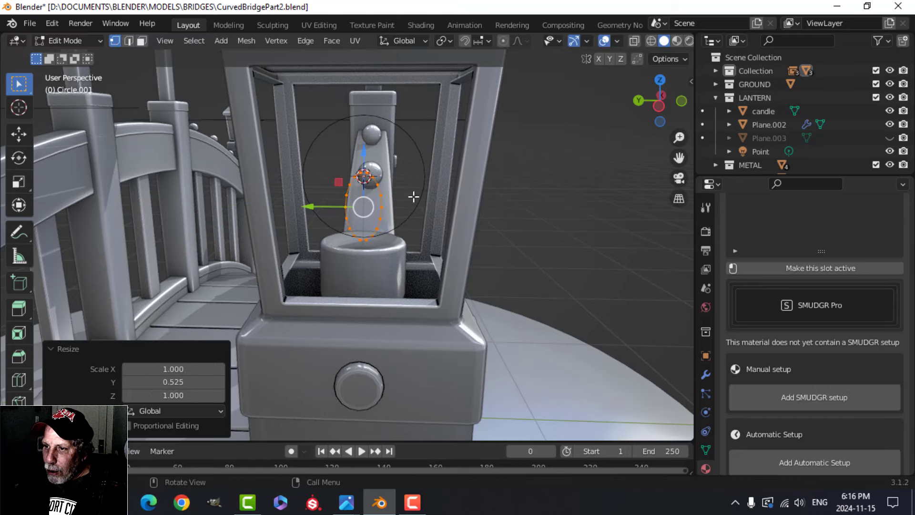
- Fill the oval with a face and extrude it about 0.008 m to give it thickness
{"action": "middle_click_drag", "start_coordinate": [413, 199], "coordinate": [498, 211]}
{"action": "scroll", "coordinate": [388, 208], "scroll_direction": "up", "scroll_amount": 5}
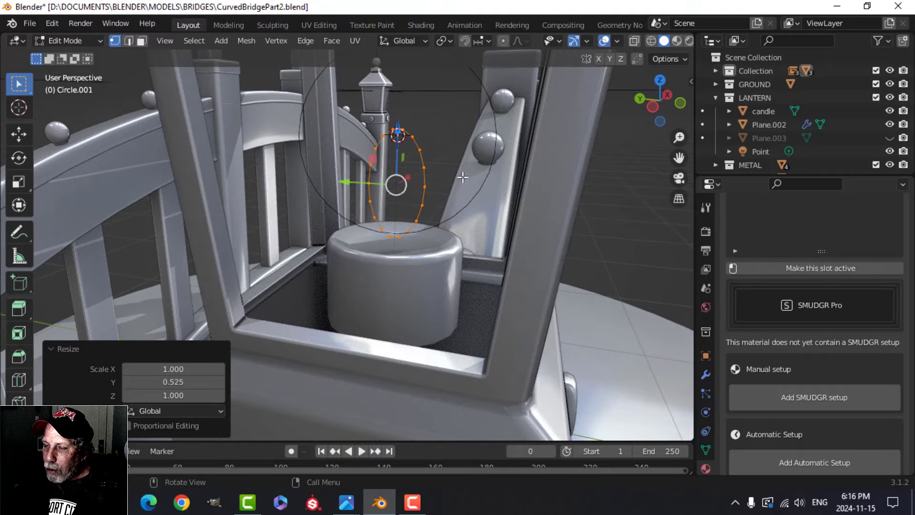
{"action": "key", "text": "f"}
{"action": "middle_click_drag", "start_coordinate": [463, 177], "coordinate": [319, 206], "text": "shift"}
{"action": "scroll", "coordinate": [362, 205], "scroll_direction": "down", "scroll_amount": 5}
{"action": "key", "text": "e"}
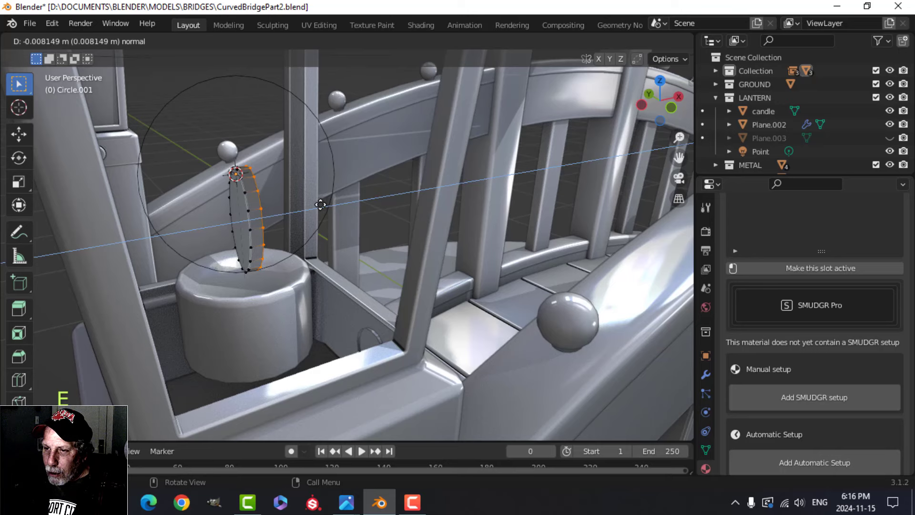
{"action": "left_click", "coordinate": [321, 205]}
- Move the whole oval disc about -0.0068 m along X to center it over the candle
{"action": "key", "text": "a"}
{"action": "key", "text": "g"}
{"action": "key", "text": "x"}
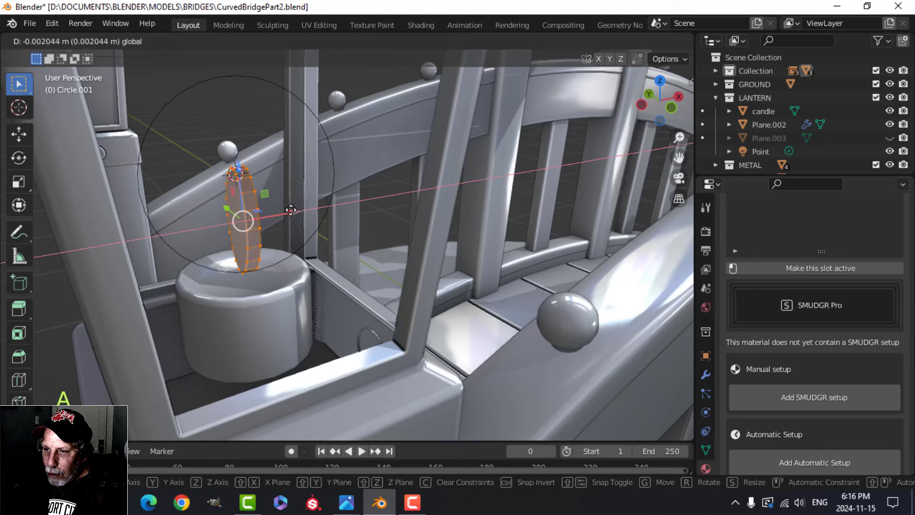
{"action": "left_click", "coordinate": [285, 211]}
{"action": "mouse_move", "coordinate": [282, 211]}
{"action": "middle_mouse_down"}
{"action": "mouse_move", "coordinate": [301, 209]}
{"action": "mouse_move", "coordinate": [263, 219]}
{"action": "mouse_move", "coordinate": [300, 223]}
{"action": "mouse_move", "coordinate": [291, 220]}
{"action": "middle_mouse_up"}
{"action": "scroll", "coordinate": [264, 218], "scroll_direction": "up", "scroll_amount": 2}
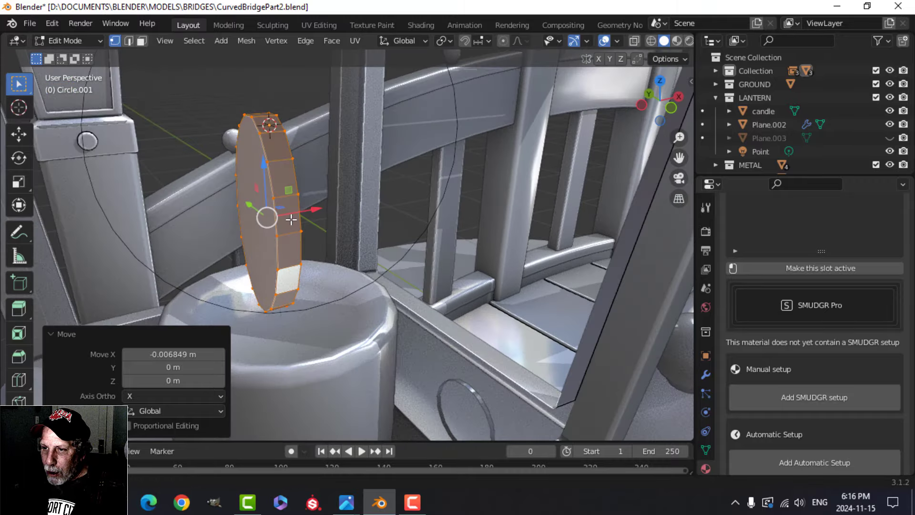
- Recalculate the oval disc's normals to the outside and deselect its mesh
{"action": "key", "text": "alt+n"}
{"action": "left_click", "coordinate": [302, 226]}
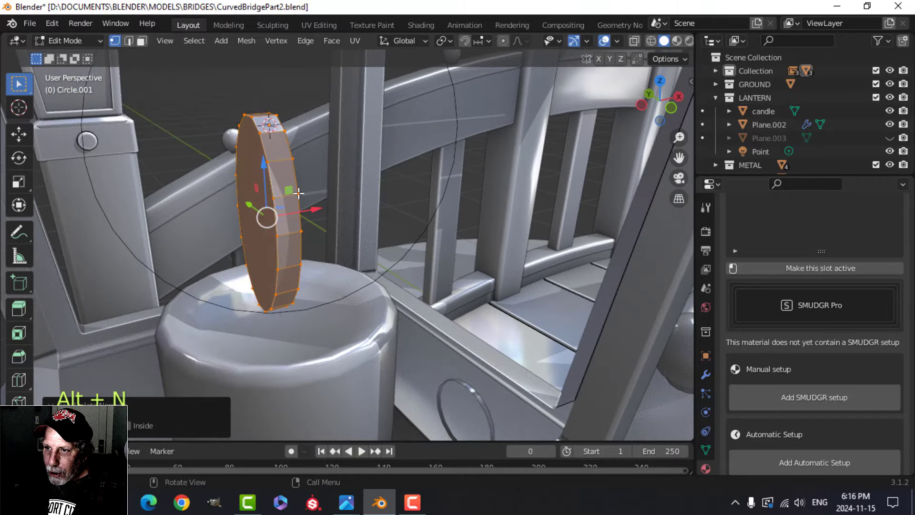
{"action": "key", "text": "alt+a"}
- Select both flat faces of the oval disc and bevel their edges with 3 segments, 0.035 m width and Clamp Overlap enabled
{"action": "key", "text": "3"}
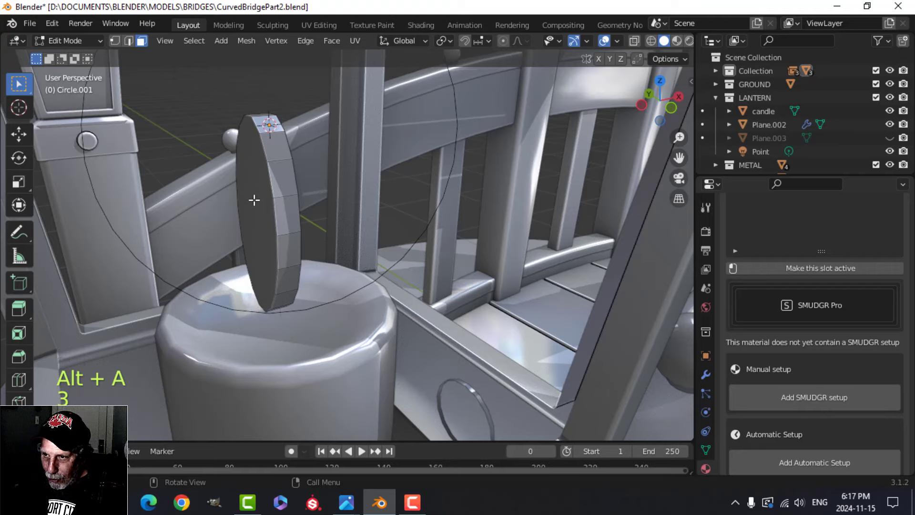
{"action": "left_click", "coordinate": [254, 201]}
{"action": "middle_click_drag", "start_coordinate": [320, 195], "coordinate": [129, 213]}
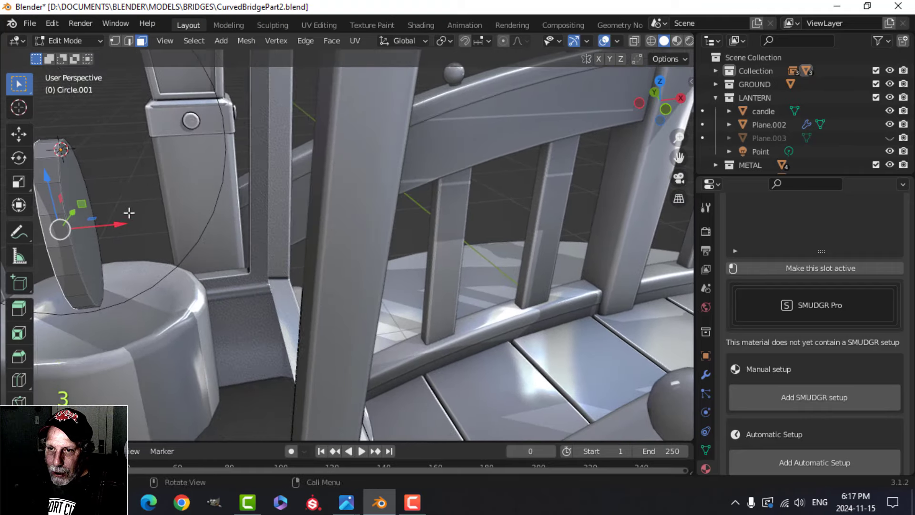
{"action": "left_click", "coordinate": [79, 195], "text": "shift"}
{"action": "middle_click_drag", "start_coordinate": [79, 195], "coordinate": [330, 208]}
{"action": "scroll", "coordinate": [273, 202], "scroll_direction": "up", "scroll_amount": 3}
{"action": "scroll", "coordinate": [285, 212], "scroll_direction": "down", "scroll_amount": 3}
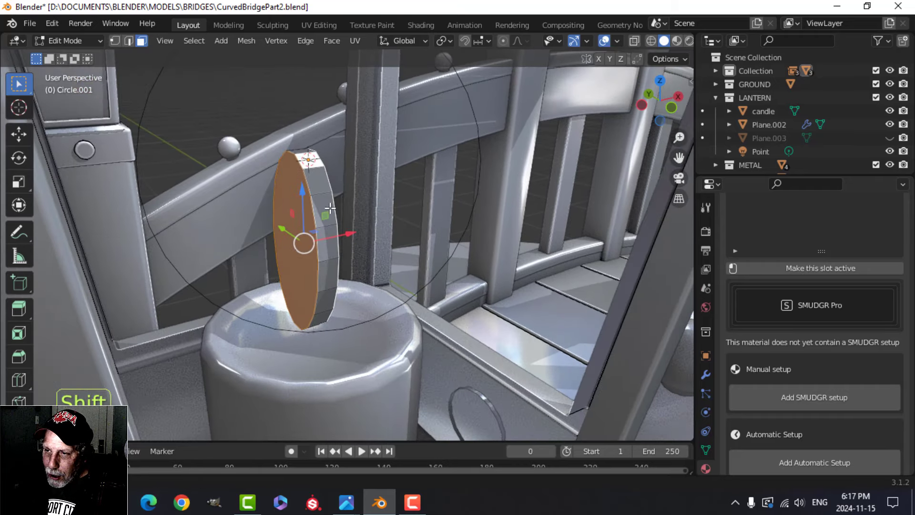
{"action": "key", "text": "ctrl+b"}
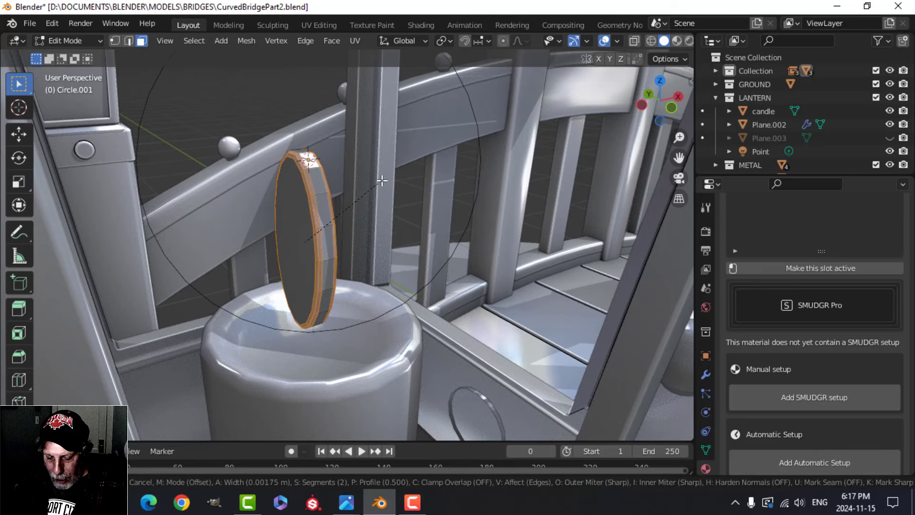
{"action": "key", "text": "c"}
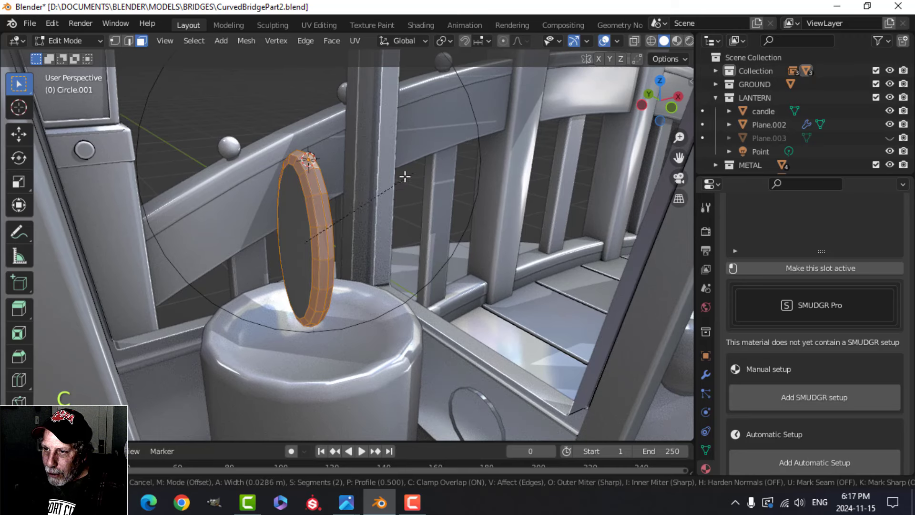
{"action": "scroll", "coordinate": [430, 168], "scroll_direction": "up", "scroll_amount": 1}
{"action": "left_click", "coordinate": [431, 169]}
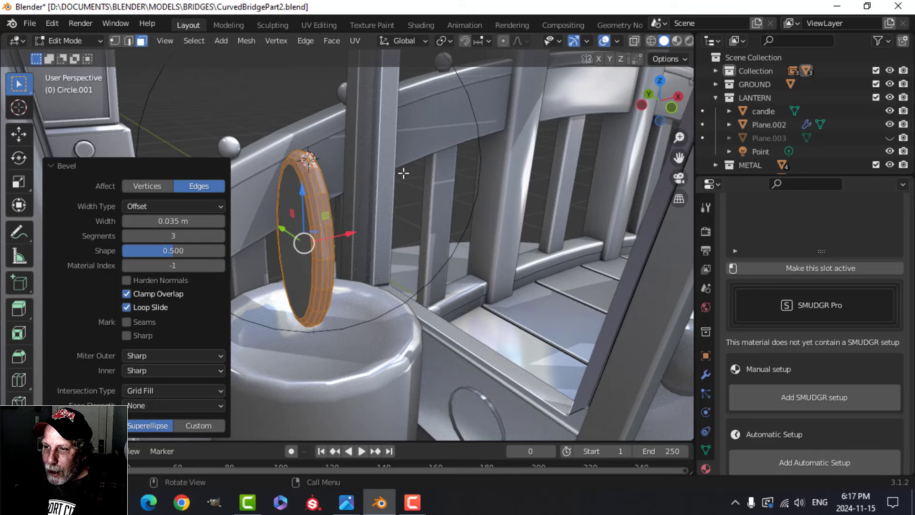
- Merge all the oval disc's vertices by distance at 0.0001 m, then shade the object smooth in Object Mode and deselect it
{"action": "key", "text": "a"}
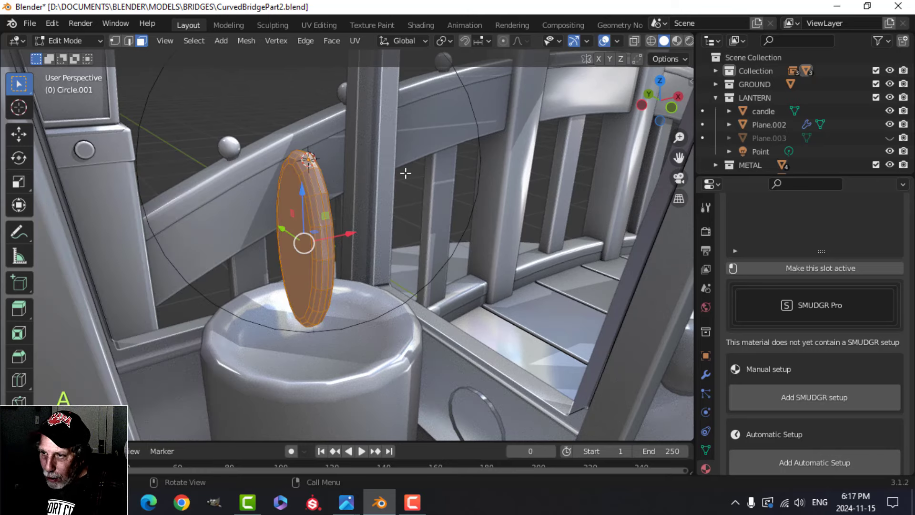
{"action": "key", "text": "m"}
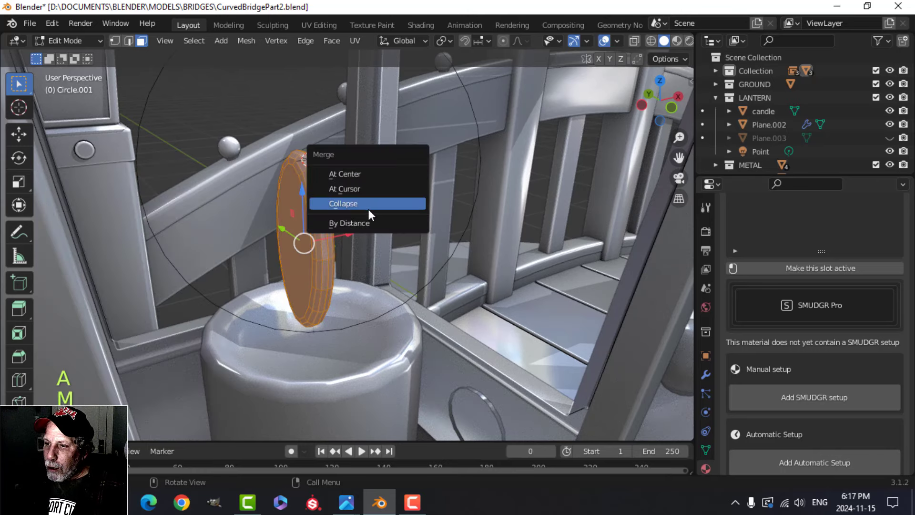
{"action": "left_click", "coordinate": [368, 222]}
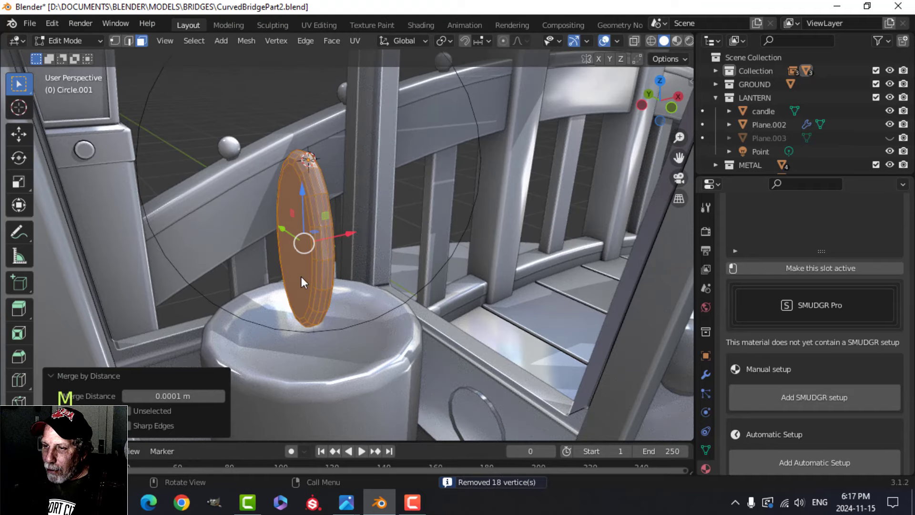
{"action": "key", "text": "Tab"}
{"action": "right_click", "coordinate": [297, 211]}
{"action": "left_click", "coordinate": [298, 212]}
{"action": "key", "text": "alt+a"}
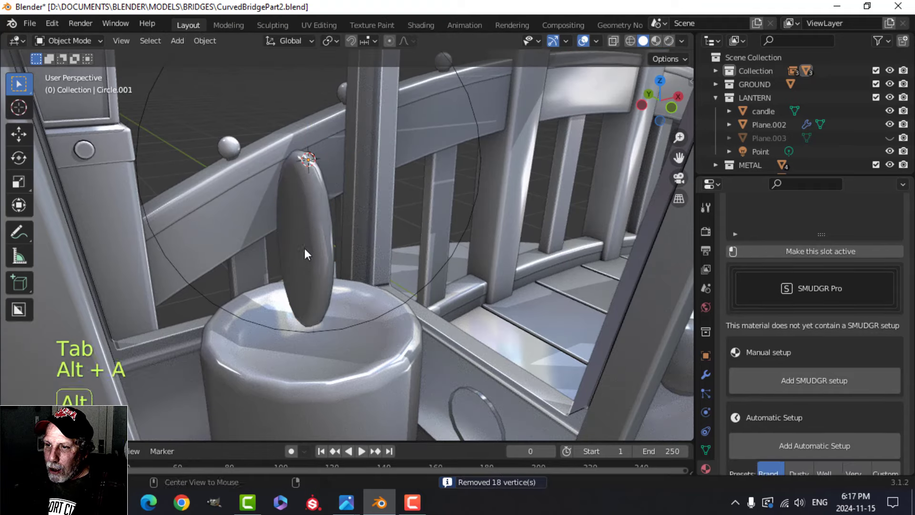
- Lower the oval disc's whole mesh along Z until its base sinks into the candle top, then deselect the object
{"action": "middle_click_drag", "start_coordinate": [304, 248], "coordinate": [341, 241]}
{"action": "scroll", "coordinate": [362, 237], "scroll_direction": "down", "scroll_amount": 3}
{"action": "middle_click_drag", "start_coordinate": [352, 246], "coordinate": [422, 205]}
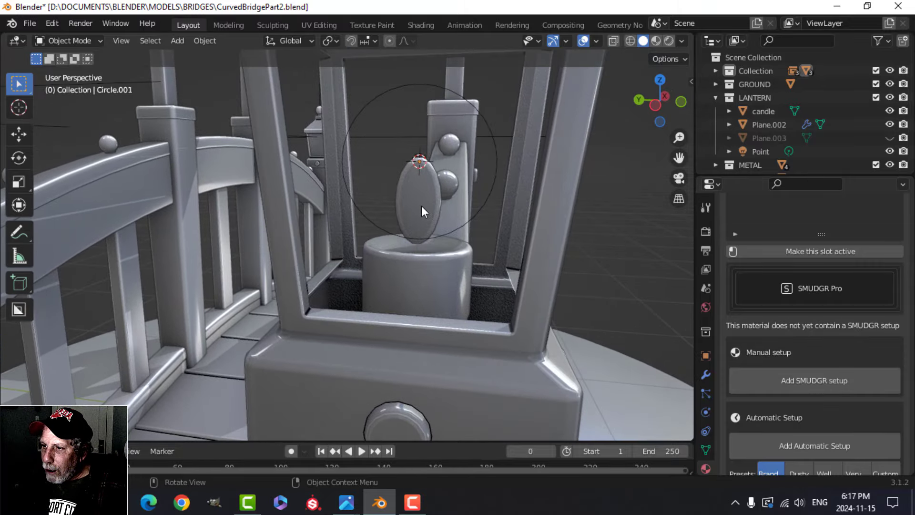
{"action": "key", "text": "Tab"}
{"action": "key", "text": "a"}
{"action": "left_click_drag", "start_coordinate": [423, 149], "coordinate": [423, 178]}
{"action": "key", "text": "Tab"}
{"action": "scroll", "coordinate": [439, 225], "scroll_direction": "down", "scroll_amount": 5}
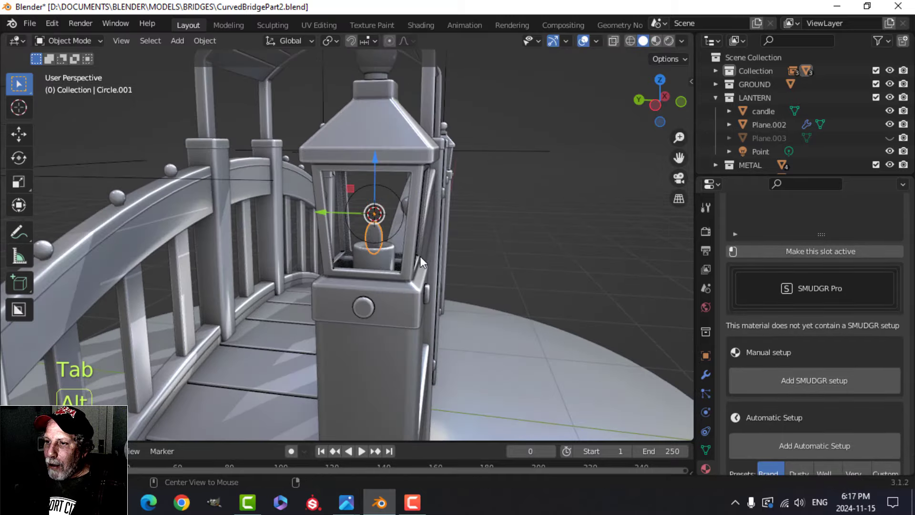
{"action": "key", "text": "alt+a"}
- Switch the viewport to Material Preview, select the oval disc above the candle and narrow the properties area to enlarge the viewport
{"action": "middle_click_drag", "start_coordinate": [420, 256], "coordinate": [395, 221]}
{"action": "scroll", "coordinate": [425, 248], "scroll_direction": "up", "scroll_amount": 4}
{"action": "scroll", "coordinate": [423, 254], "scroll_direction": "up", "scroll_amount": 3}
{"action": "left_click", "coordinate": [358, 220]}
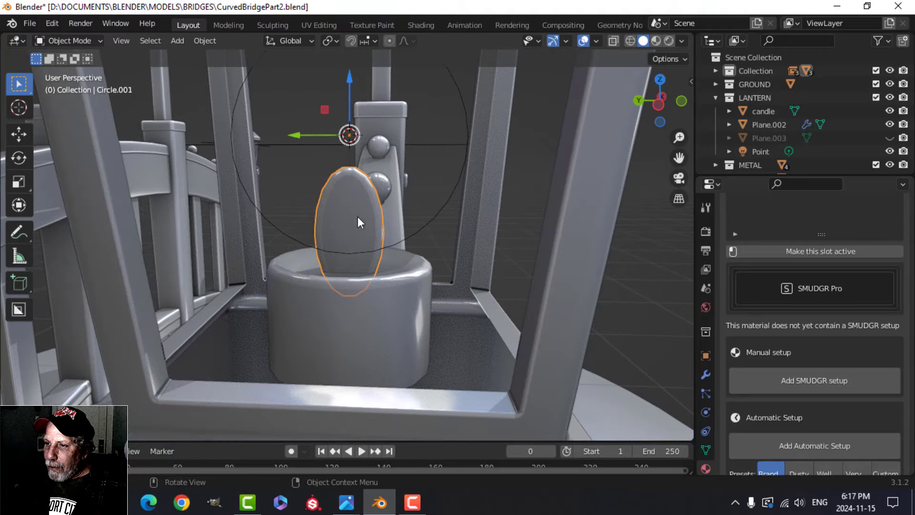
{"action": "left_click", "coordinate": [657, 41]}
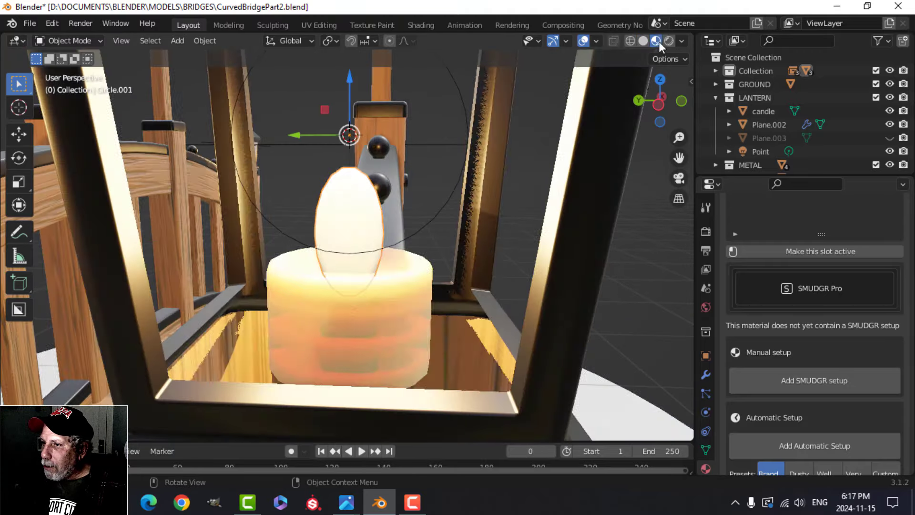
{"action": "key", "text": "alt+a"}
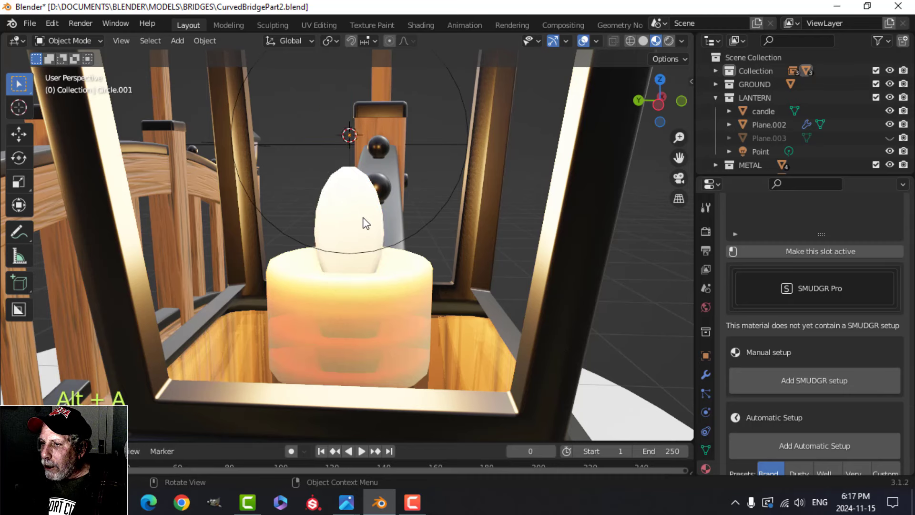
{"action": "left_click", "coordinate": [366, 223]}
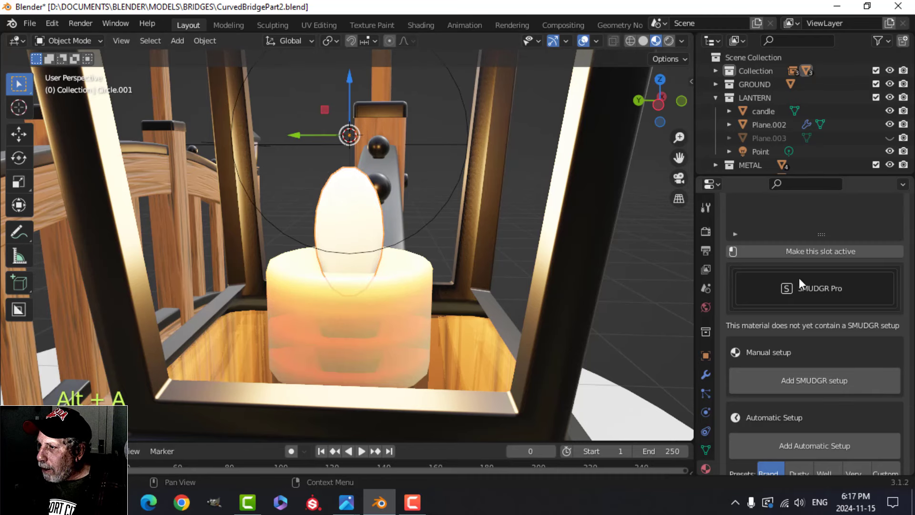
{"action": "scroll", "coordinate": [810, 282], "scroll_direction": "up", "scroll_amount": 7}
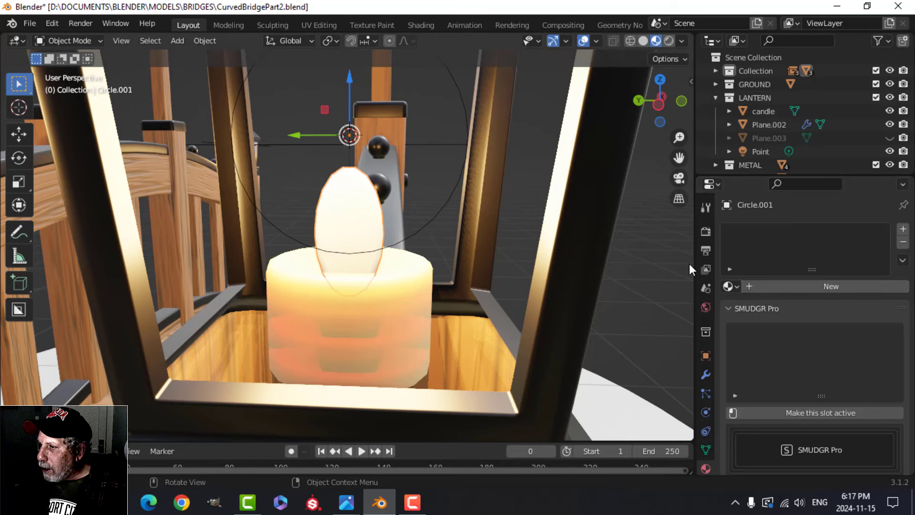
{"action": "left_click_drag", "start_coordinate": [695, 261], "coordinate": [760, 261]}
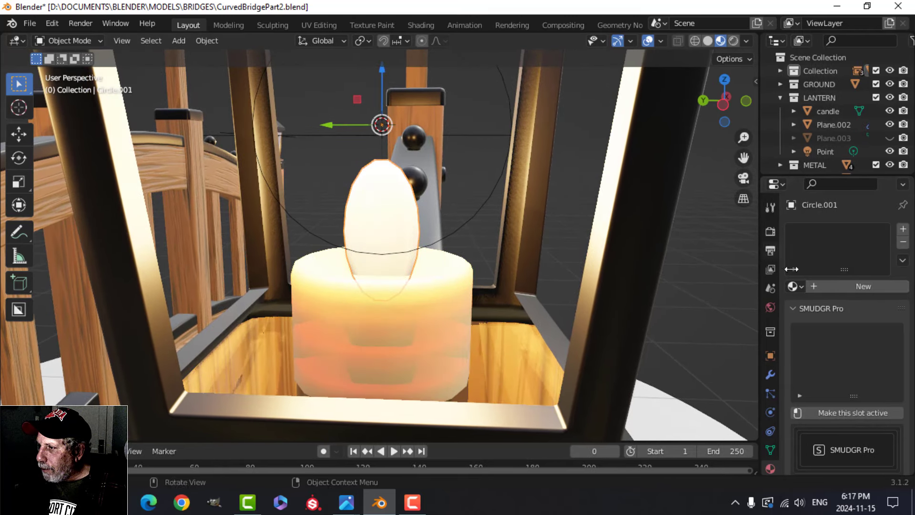
- Create a new material on the oval disc and name it FLAME
{"action": "left_click", "coordinate": [845, 286]}
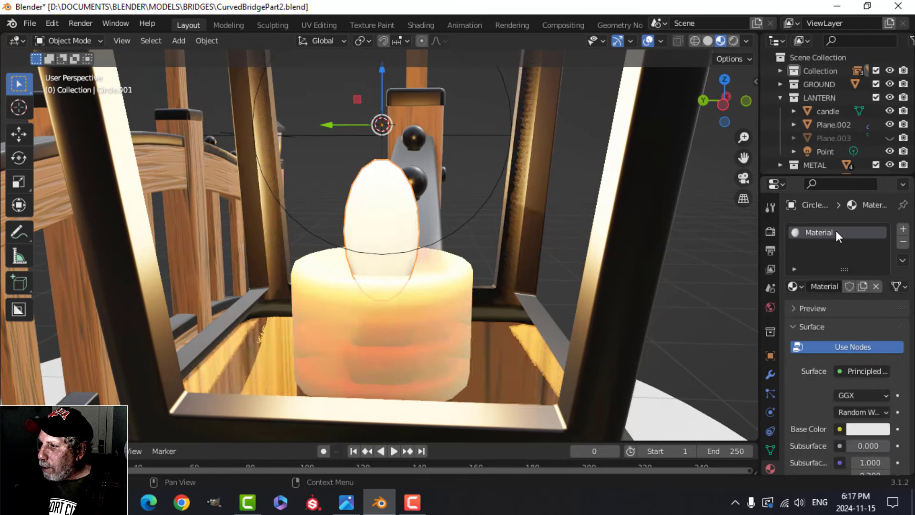
{"action": "double_click", "coordinate": [836, 231]}
{"action": "type", "text": "F"}
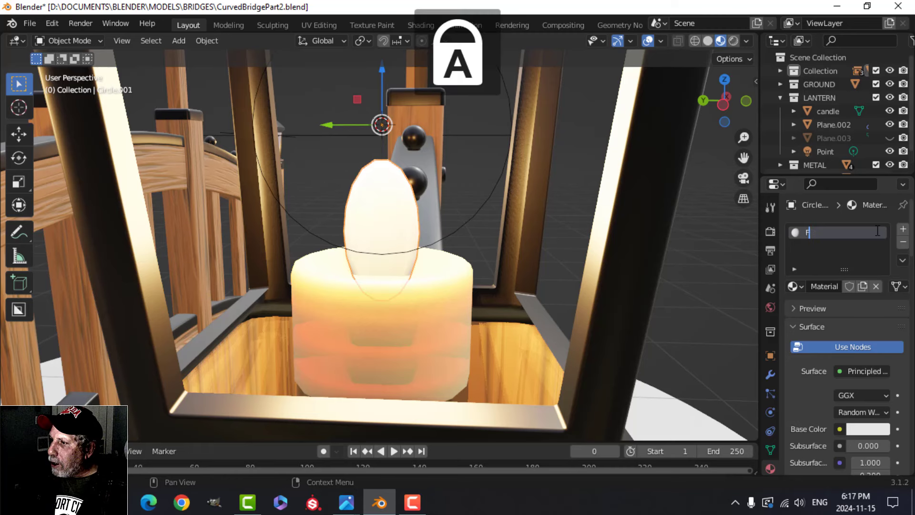
{"action": "type", "text": "LAME"}
{"action": "key", "text": "Return"}
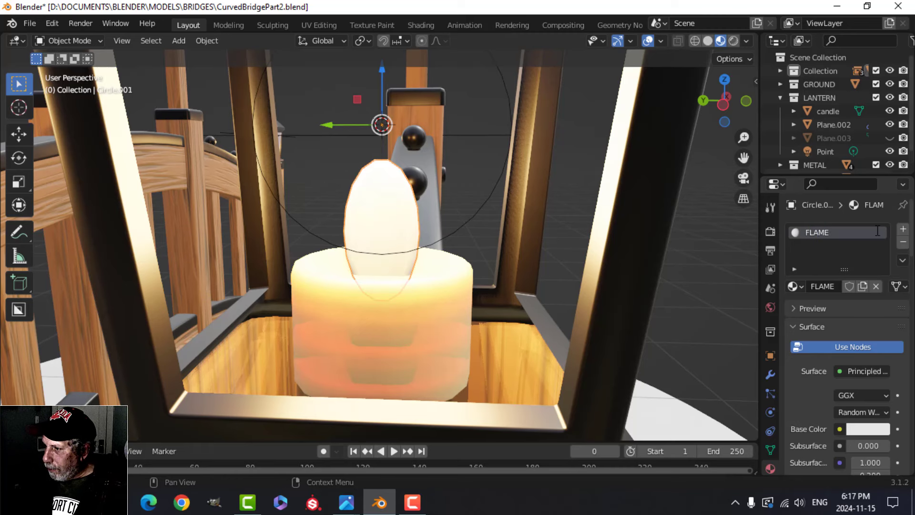
- Change the FLAME material's surface shader to Emission and set its strength to 5
{"action": "left_click", "coordinate": [860, 370]}
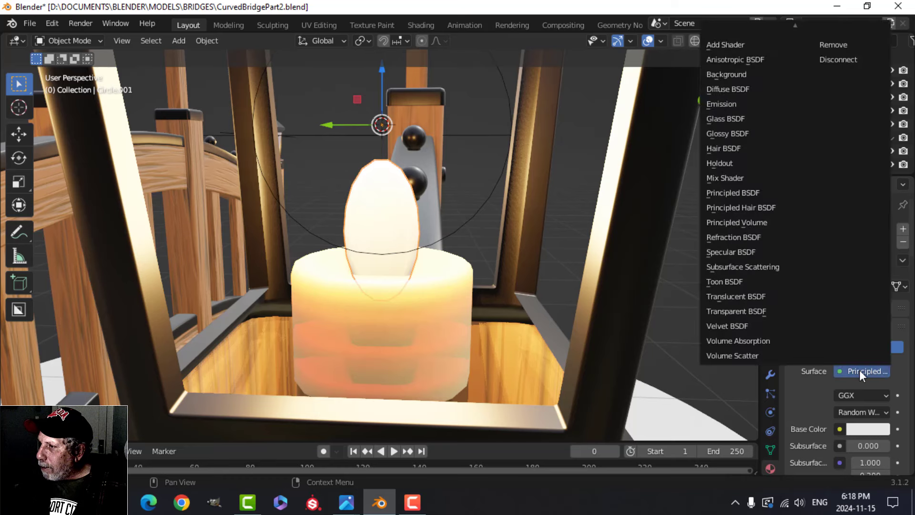
{"action": "left_click", "coordinate": [731, 104]}
{"action": "left_click", "coordinate": [866, 412]}
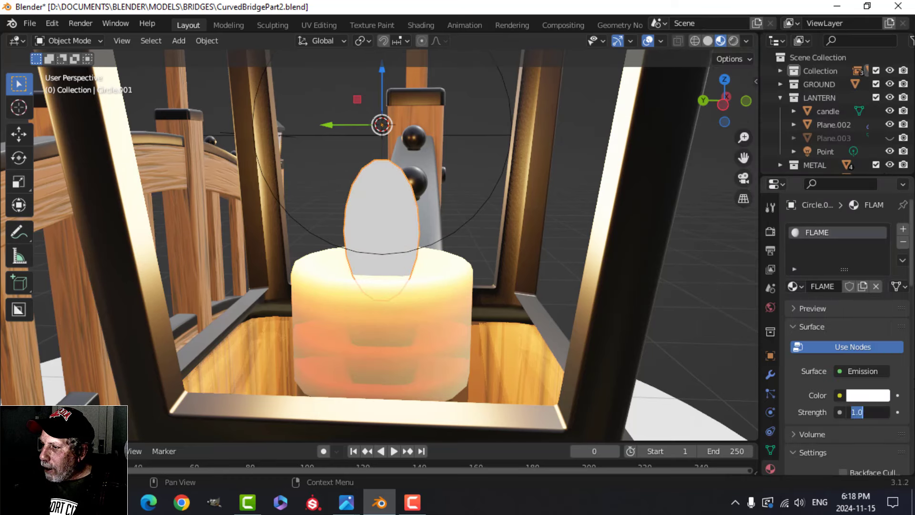
{"action": "type", "text": "5"}
{"action": "key", "text": "Return"}
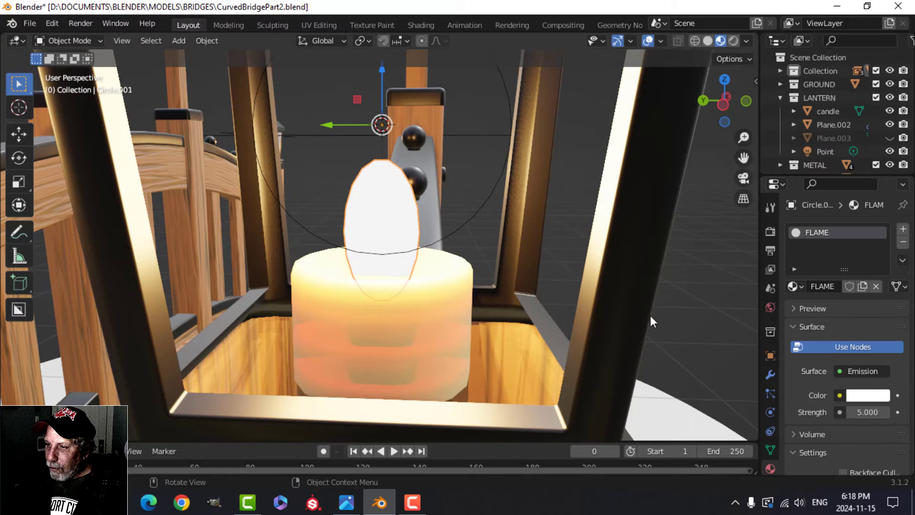
- Move the glowing oval disc above the candle into the LANTERN collection
{"action": "scroll", "coordinate": [327, 180], "scroll_direction": "down", "scroll_amount": 9}
{"action": "key", "text": "alt+a"}
{"action": "middle_click_drag", "start_coordinate": [407, 219], "coordinate": [411, 194]}
{"action": "scroll", "coordinate": [408, 218], "scroll_direction": "up", "scroll_amount": 3}
{"action": "left_click", "coordinate": [412, 197]}
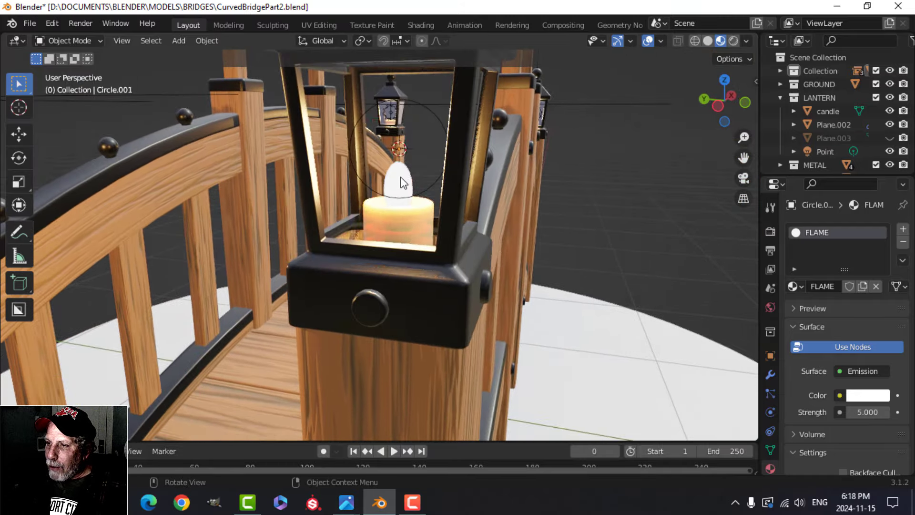
{"action": "key", "text": "m"}
{"action": "left_click", "coordinate": [482, 174]}
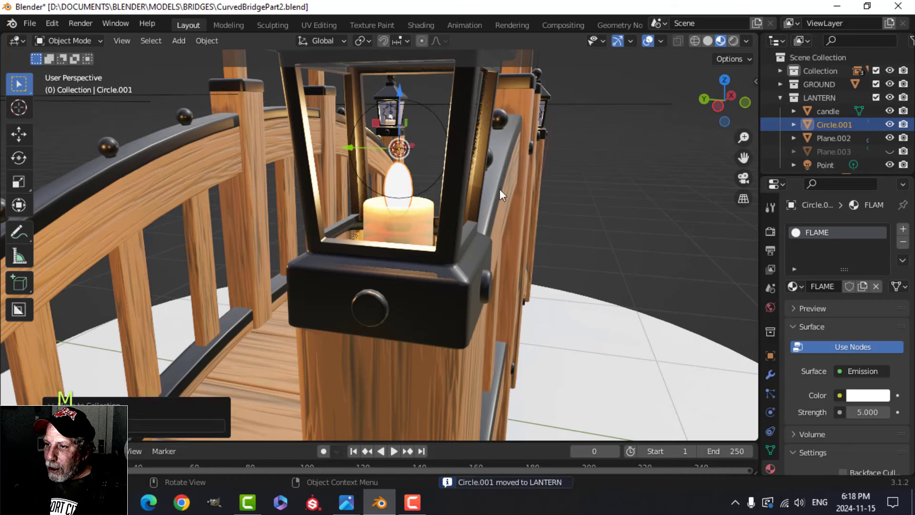
- Rename the oval disc object as flame in the LANTERN collection and deselect it
{"action": "scroll", "coordinate": [500, 188], "scroll_direction": "down", "scroll_amount": 3}
{"action": "middle_click_drag", "start_coordinate": [499, 189], "coordinate": [481, 200]}
{"action": "double_click", "coordinate": [835, 125]}
{"action": "scroll", "coordinate": [835, 123], "scroll_direction": "down", "scroll_amount": 1}
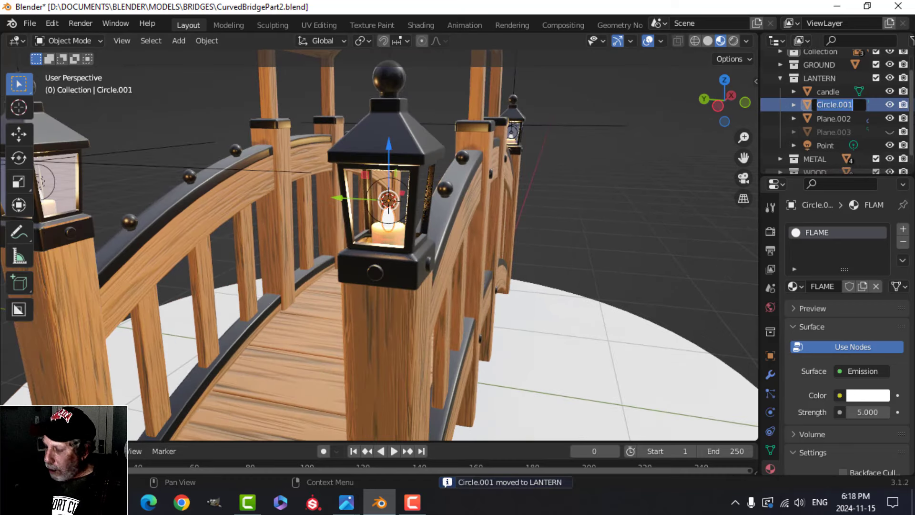
{"action": "type", "text": "flame"}
{"action": "key", "text": "Return"}
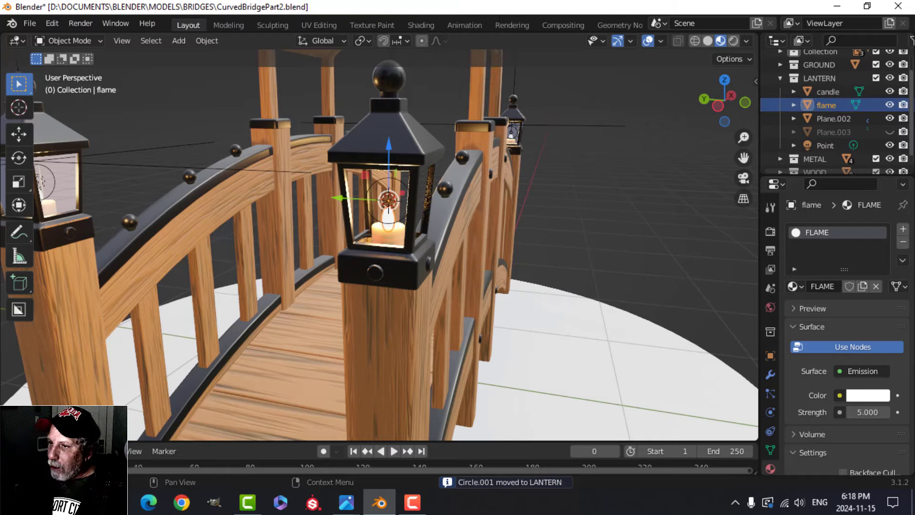
{"action": "key", "text": "alt+a"}
- Narrow the flame's whole mesh by scaling it about 0.773 along Y in Edit Mode
{"action": "middle_click_drag", "start_coordinate": [201, 212], "coordinate": [291, 242], "text": "shift"}
{"action": "scroll", "coordinate": [409, 216], "scroll_direction": "up", "scroll_amount": 2}
{"action": "scroll", "coordinate": [425, 224], "scroll_direction": "up", "scroll_amount": 3}
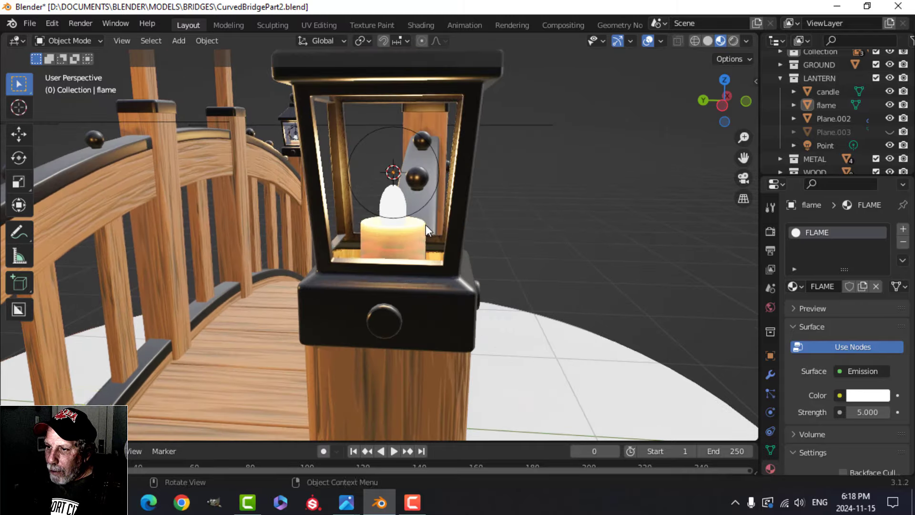
{"action": "left_click", "coordinate": [393, 203]}
{"action": "scroll", "coordinate": [482, 199], "scroll_direction": "up", "scroll_amount": 4}
{"action": "key", "text": "Tab"}
{"action": "key", "text": "a"}
{"action": "middle_click_drag", "start_coordinate": [482, 199], "coordinate": [505, 198]}
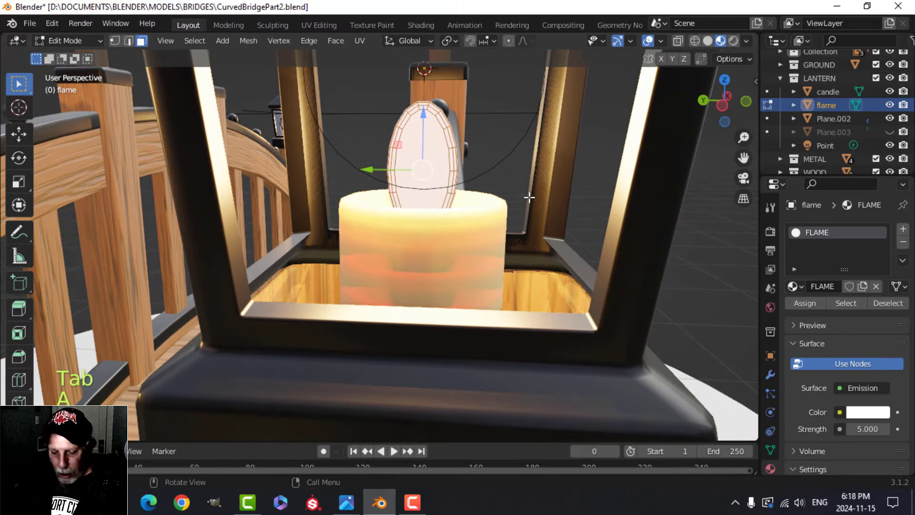
{"action": "key", "text": "s"}
{"action": "key", "text": "y"}
{"action": "left_click", "coordinate": [504, 197]}
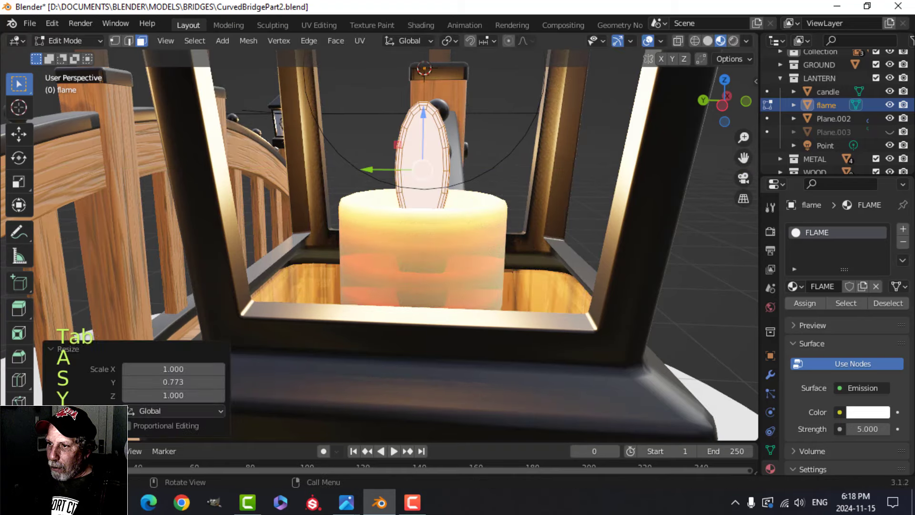
- Lower the flame's mesh about 0.0063 m along Z, scale it down slightly, and deselect the object in Object Mode
{"action": "left_click_drag", "start_coordinate": [425, 119], "coordinate": [428, 132]}
{"action": "key", "text": "s"}
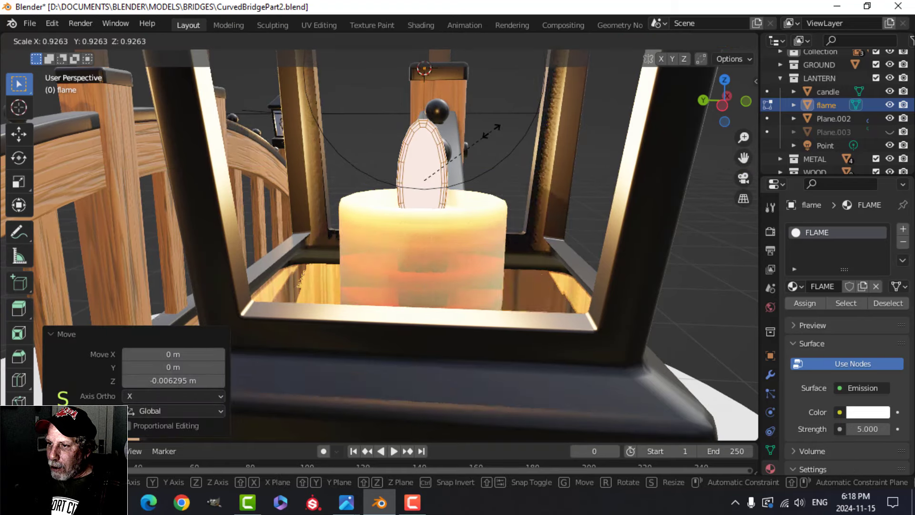
{"action": "left_click", "coordinate": [487, 141]}
{"action": "key", "text": "Tab"}
{"action": "scroll", "coordinate": [448, 183], "scroll_direction": "down", "scroll_amount": 7}
{"action": "key", "text": "alt+a"}
{"action": "middle_click_drag", "start_coordinate": [448, 184], "coordinate": [465, 172], "text": "shift"}
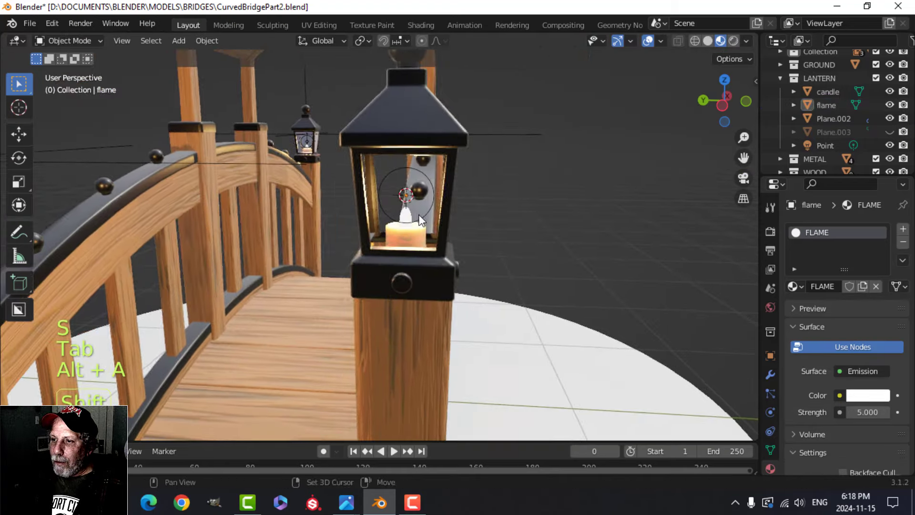
- Unhide the lantern glass, deselect everything, save the file and look over the lanterns in Material Preview
{"action": "middle_click_drag", "start_coordinate": [422, 217], "coordinate": [461, 195]}
{"action": "scroll", "coordinate": [391, 217], "scroll_direction": "down", "scroll_amount": 3}
{"action": "key", "text": "alt+h"}
{"action": "key", "text": "alt+a"}
{"action": "key", "text": "ctrl+s"}
{"action": "scroll", "coordinate": [425, 204], "scroll_direction": "up", "scroll_amount": 5}
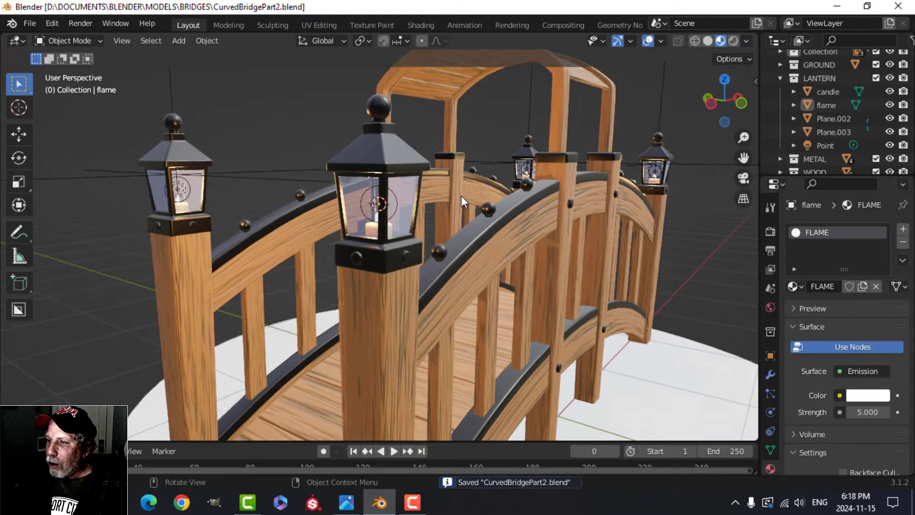
{"action": "scroll", "coordinate": [462, 195], "scroll_direction": "up", "scroll_amount": 3}
{"action": "scroll", "coordinate": [460, 193], "scroll_direction": "down", "scroll_amount": 3}
{"action": "middle_click_drag", "start_coordinate": [534, 213], "coordinate": [416, 195]}
{"action": "scroll", "coordinate": [426, 226], "scroll_direction": "up", "scroll_amount": 2}
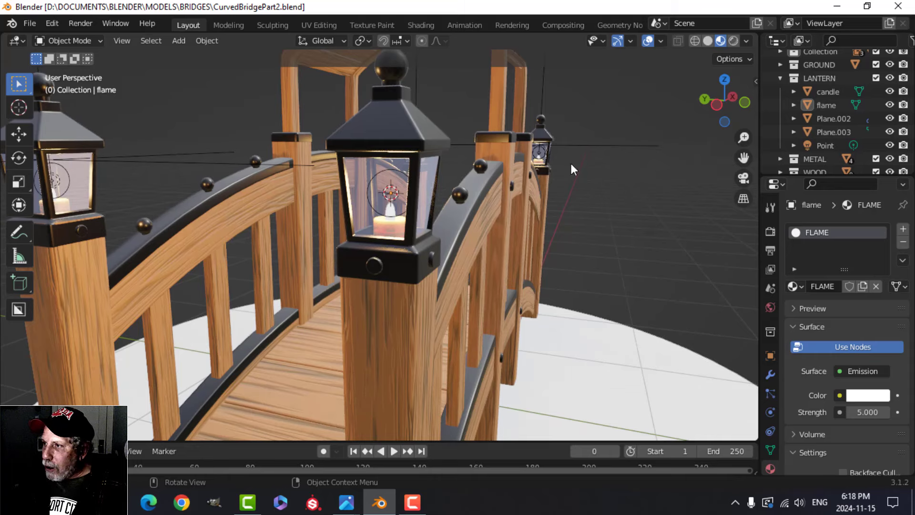
- Switch the viewport to solid shading and hide the glass panes of the near lantern
{"action": "left_click", "coordinate": [708, 41]}
{"action": "scroll", "coordinate": [507, 191], "scroll_direction": "up", "scroll_amount": 3}
{"action": "middle_click_drag", "start_coordinate": [508, 191], "coordinate": [479, 203], "text": "shift"}
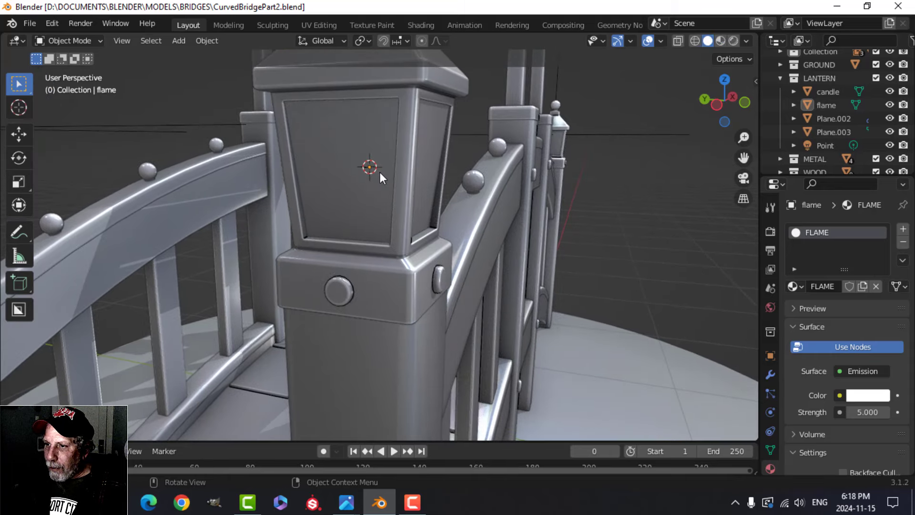
{"action": "left_click", "coordinate": [380, 172]}
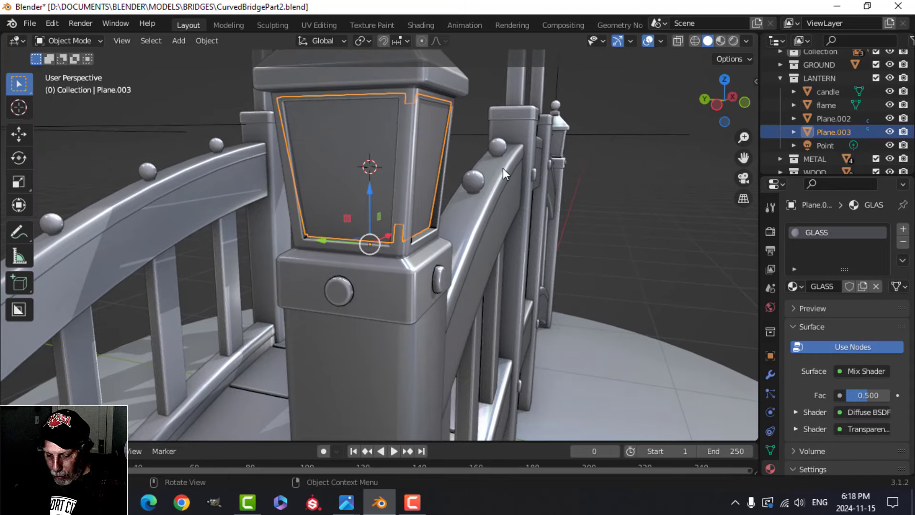
{"action": "key", "text": "h"}
- Add a UV sphere with 16 segments and 16 rings at the 3D cursor inside the lantern
{"action": "middle_click_drag", "start_coordinate": [498, 173], "coordinate": [453, 196]}
{"action": "key", "text": "shift+a"}
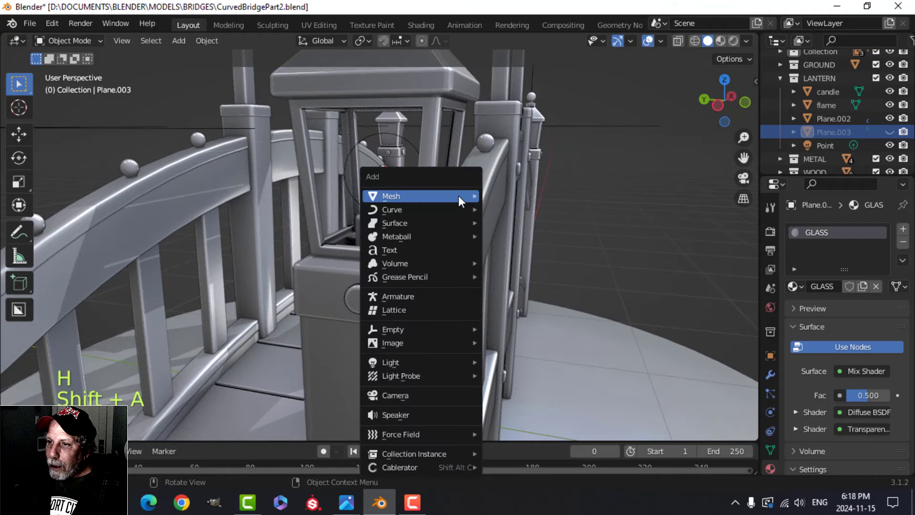
{"action": "mouse_move", "coordinate": [444, 193]}
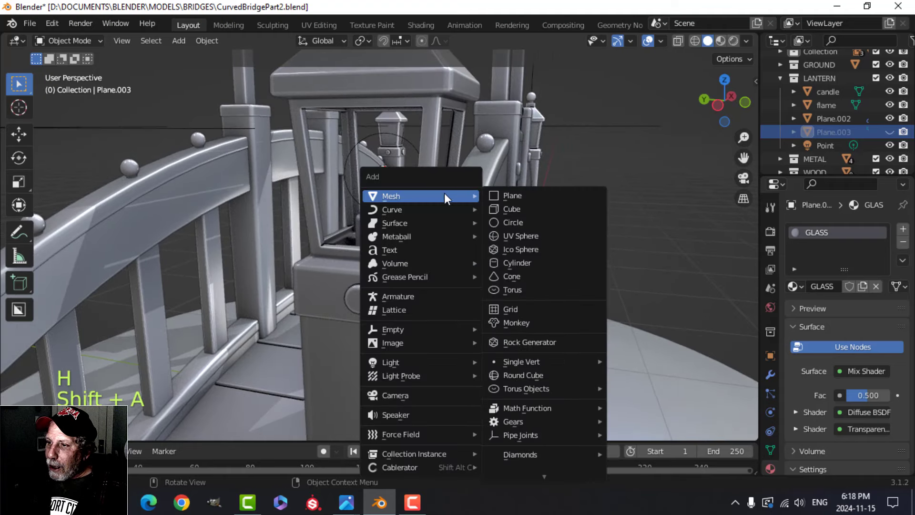
{"action": "left_click", "coordinate": [513, 236]}
{"action": "left_click", "coordinate": [164, 282]}
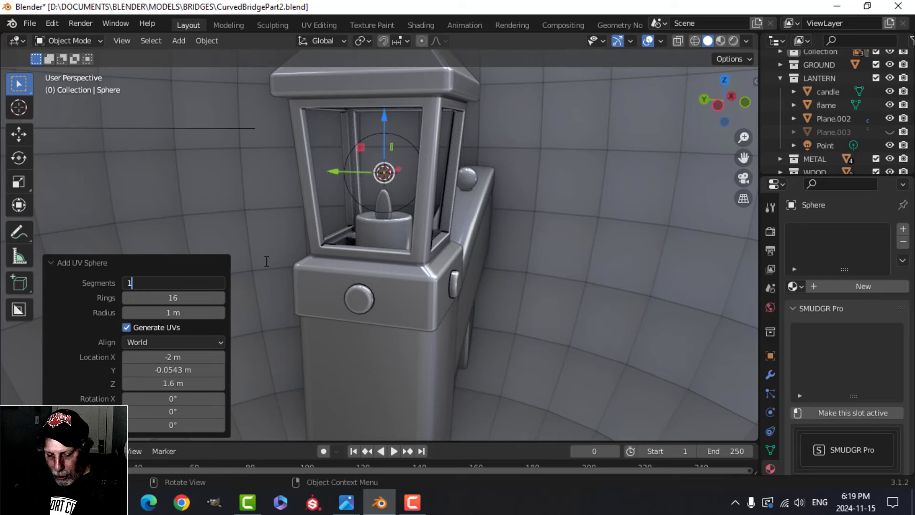
{"action": "type", "text": "16"}
{"action": "key", "text": "Return"}
- Scale the sphere's mesh down in Edit Mode, first to 0.25 and again to about 0.38, so it fits the lantern
{"action": "key", "text": "Tab"}
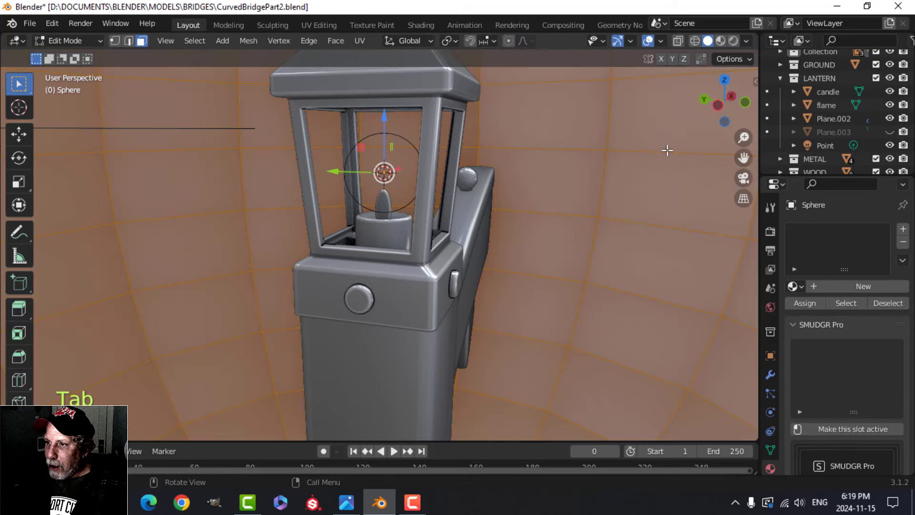
{"action": "key", "text": "s"}
{"action": "left_click", "coordinate": [457, 192]}
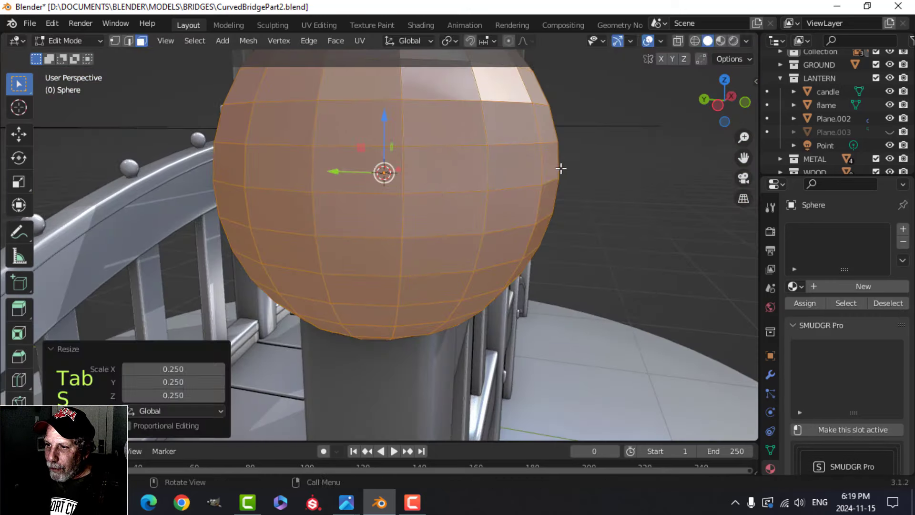
{"action": "key", "text": "s"}
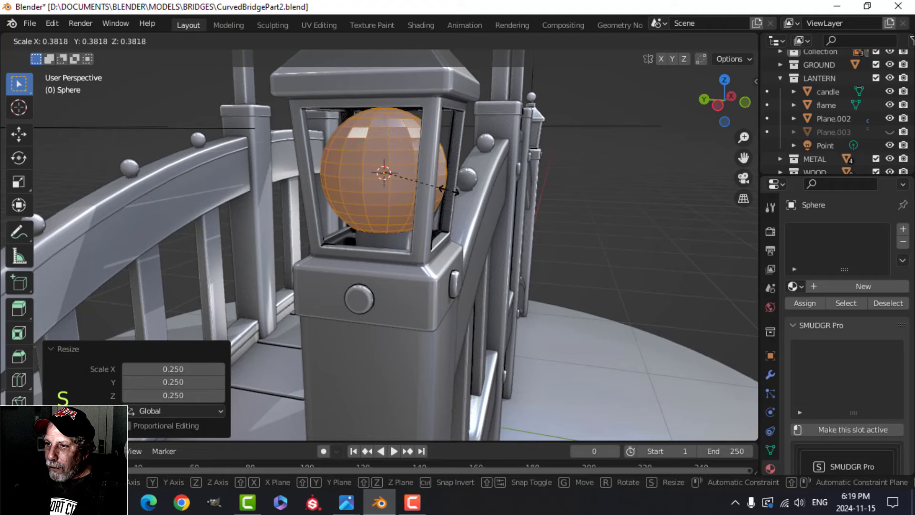
{"action": "left_click", "coordinate": [457, 187]}
{"action": "middle_click_drag", "start_coordinate": [503, 183], "coordinate": [362, 166]}
{"action": "key", "text": "Tab"}
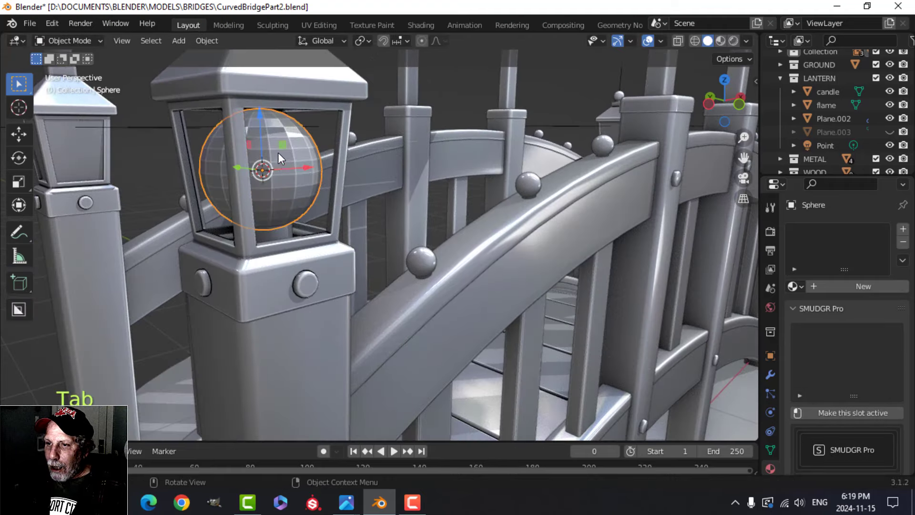
- Shade the sphere inside the lantern smooth
{"action": "right_click", "coordinate": [278, 153]}
{"action": "left_click", "coordinate": [278, 153]}
{"action": "middle_click_drag", "start_coordinate": [279, 153], "coordinate": [354, 196]}
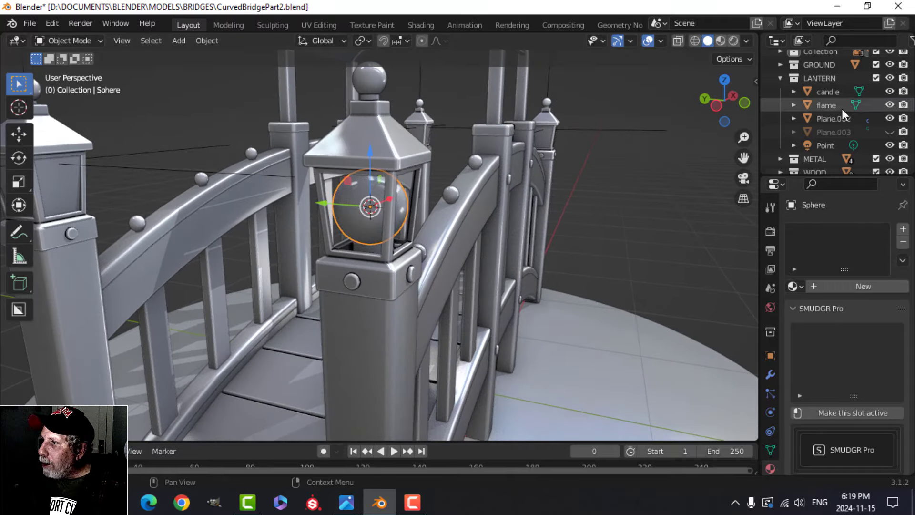
- Move the sphere into the LANTERN collection and rename it PrincipledVolume
{"action": "key", "text": "m"}
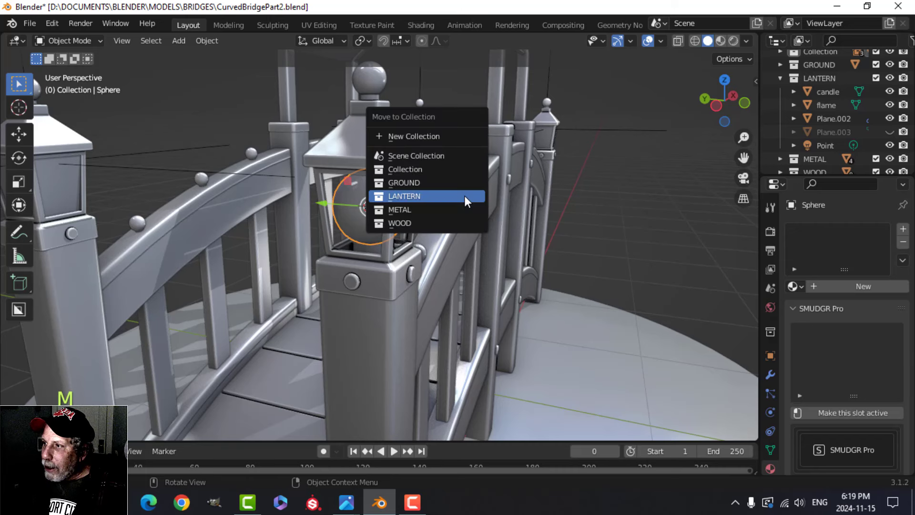
{"action": "left_click", "coordinate": [464, 195]}
{"action": "double_click", "coordinate": [835, 159]}
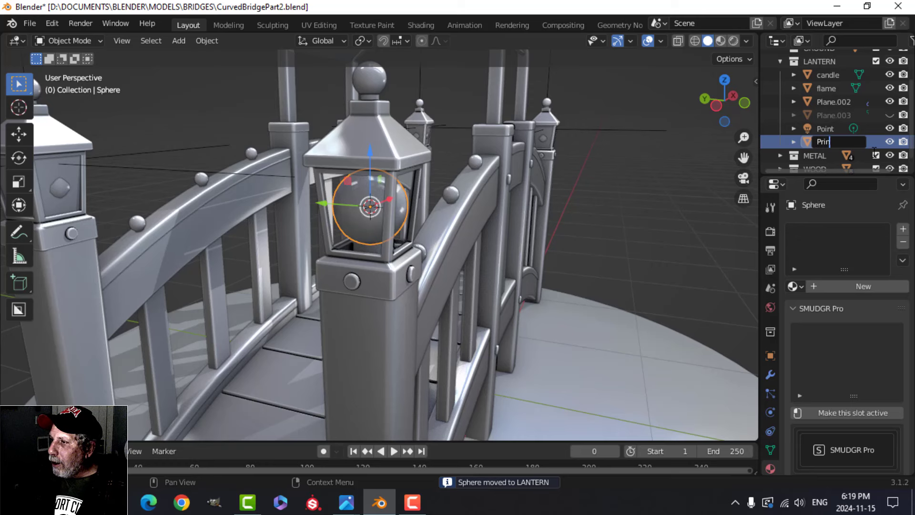
{"action": "type", "text": "PrincipledV"}
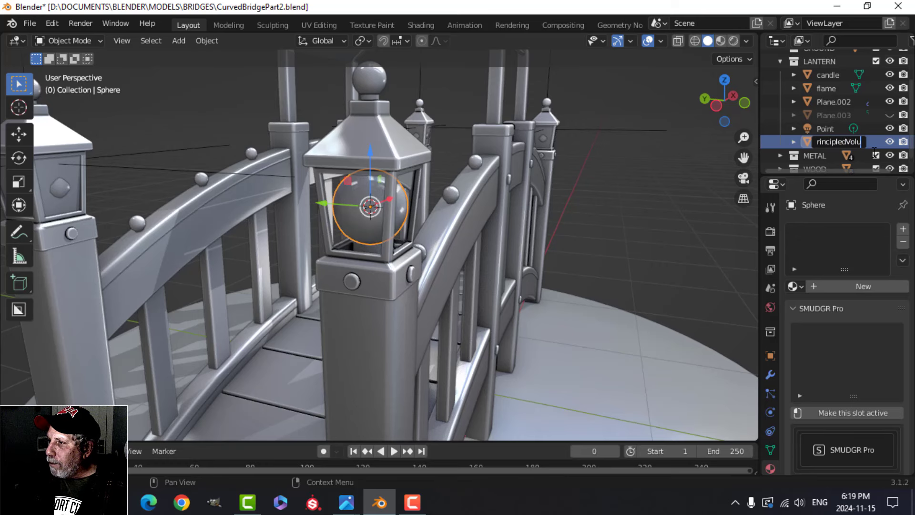
{"action": "type", "text": "olume"}
{"action": "key", "text": "Return"}
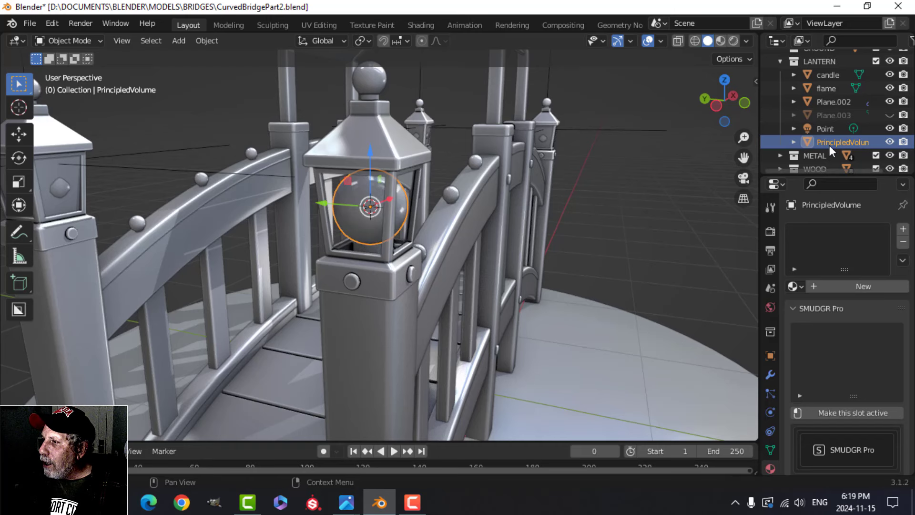
- Select the PrincipledVolume sphere, flame and candle together and move them into a new collection named CANDLE
{"action": "left_click", "coordinate": [827, 131], "text": "ctrl"}
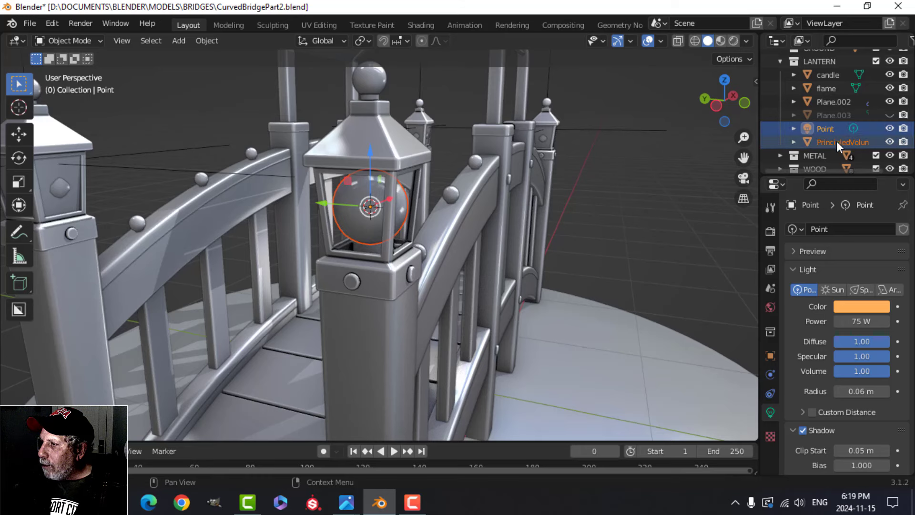
{"action": "left_click", "coordinate": [837, 141]}
{"action": "left_click", "coordinate": [833, 85], "text": "ctrl"}
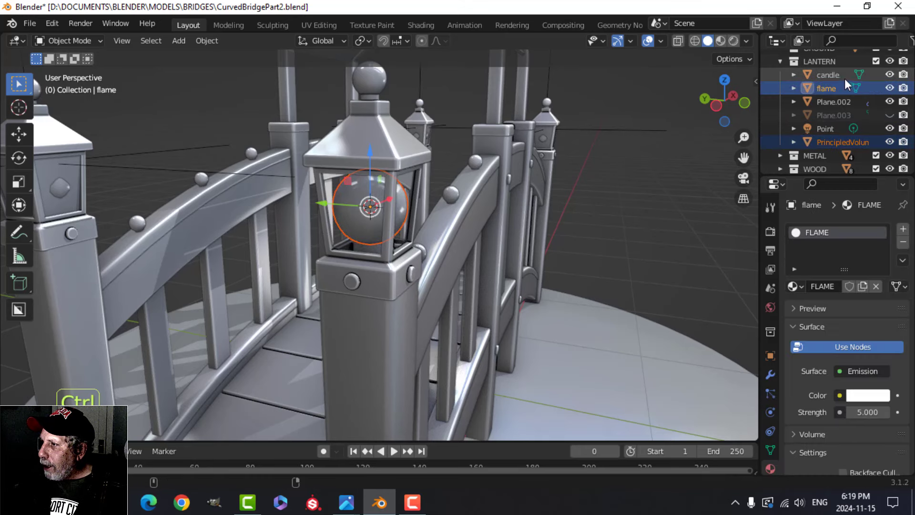
{"action": "left_click", "coordinate": [833, 74], "text": "ctrl"}
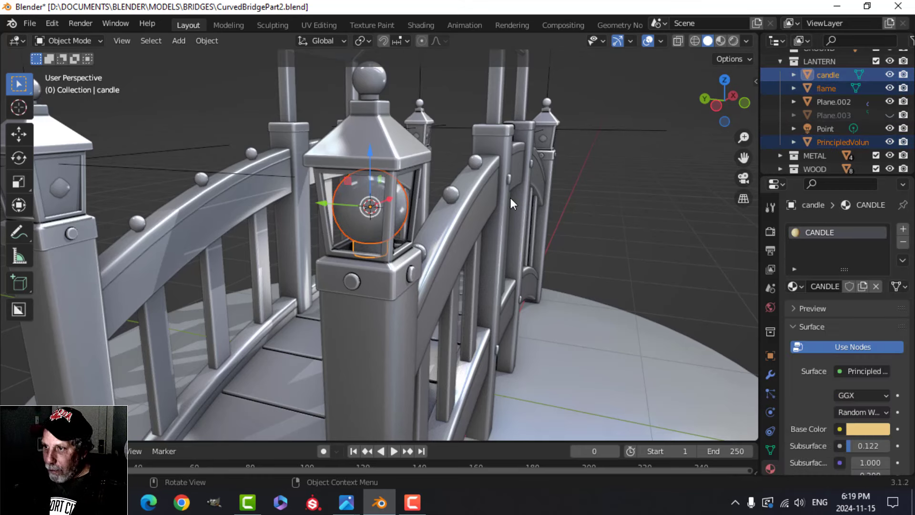
{"action": "key", "text": "m"}
{"action": "left_click", "coordinate": [482, 138]}
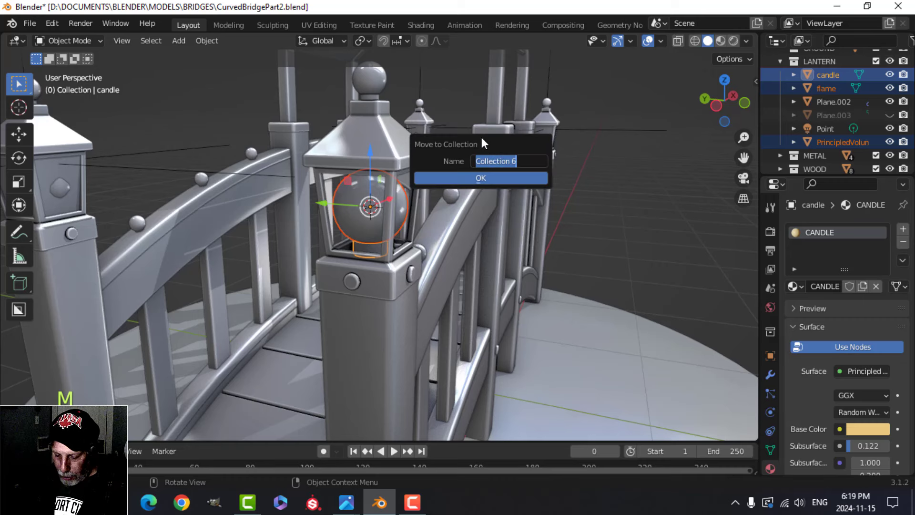
{"action": "key", "text": "Caps_Lock"}
{"action": "type", "text": "CANDLE"}
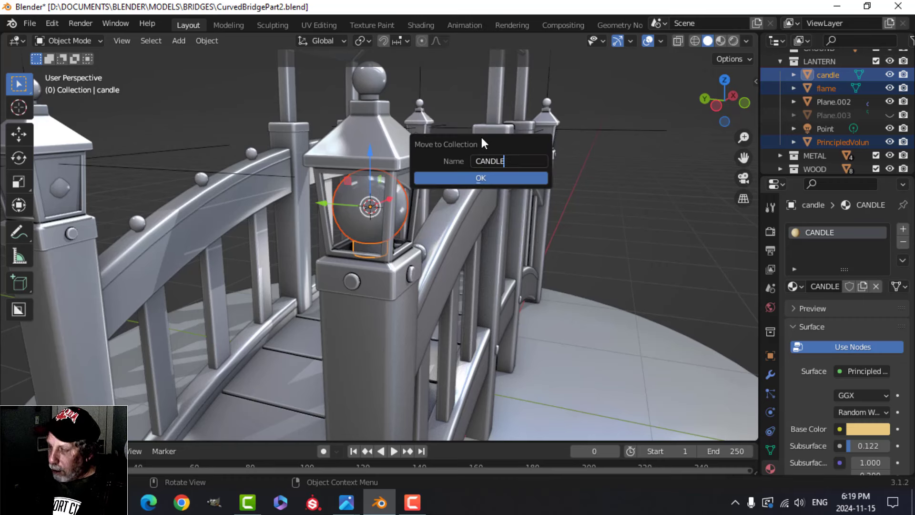
{"action": "left_click", "coordinate": [503, 180]}
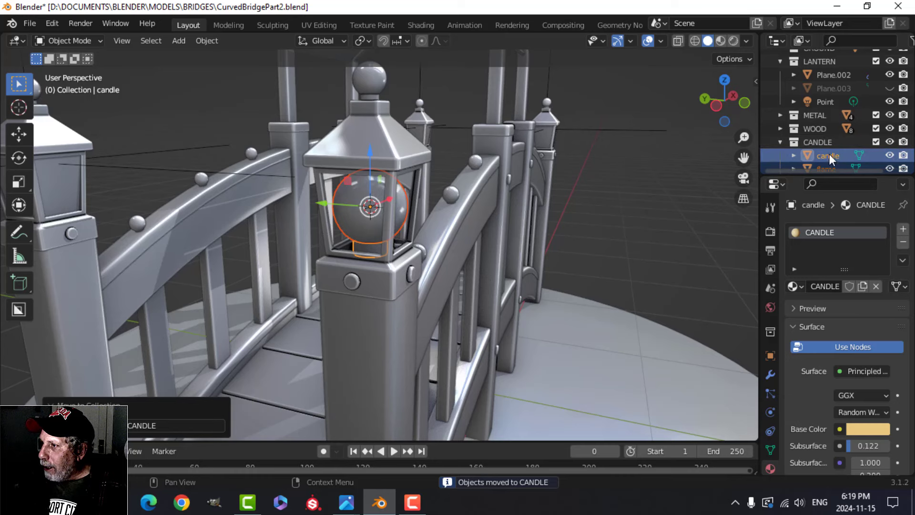
- Nest the CANDLE collection inside the LANTERN collection and toggle its visibility off and on as a check
{"action": "left_click", "coordinate": [780, 142]}
{"action": "left_click_drag", "start_coordinate": [821, 161], "coordinate": [820, 85]}
{"action": "middle_click_drag", "start_coordinate": [132, 219], "coordinate": [109, 200]}
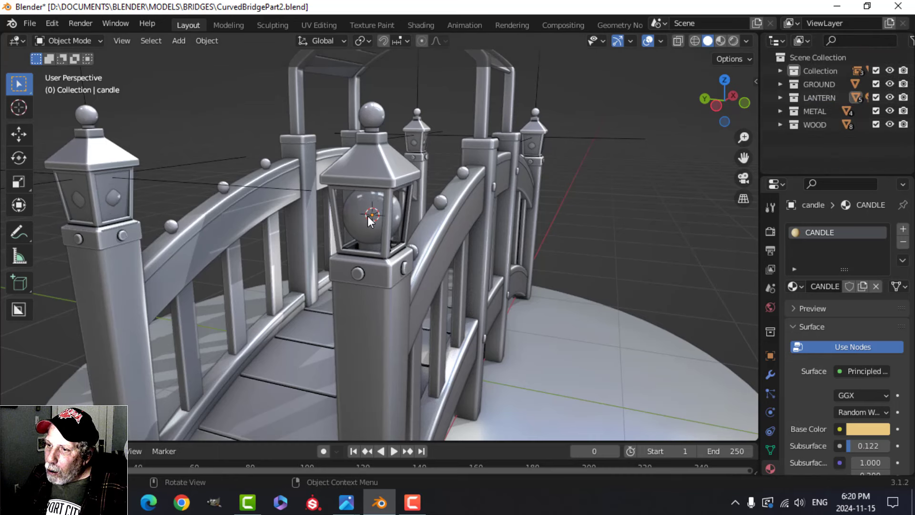
{"action": "left_click", "coordinate": [780, 97]}
{"action": "left_click", "coordinate": [891, 110]}
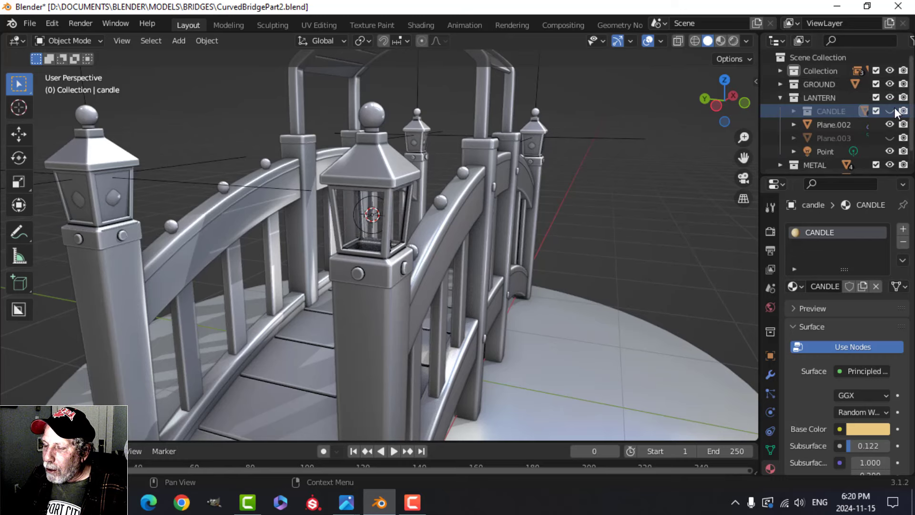
{"action": "left_click", "coordinate": [892, 109]}
- Select the PrincipledVolume sphere in the near lantern and switch to the Shading workspace
{"action": "scroll", "coordinate": [493, 195], "scroll_direction": "up", "scroll_amount": 3}
{"action": "middle_click_drag", "start_coordinate": [493, 195], "coordinate": [451, 211]}
{"action": "left_click", "coordinate": [394, 199]}
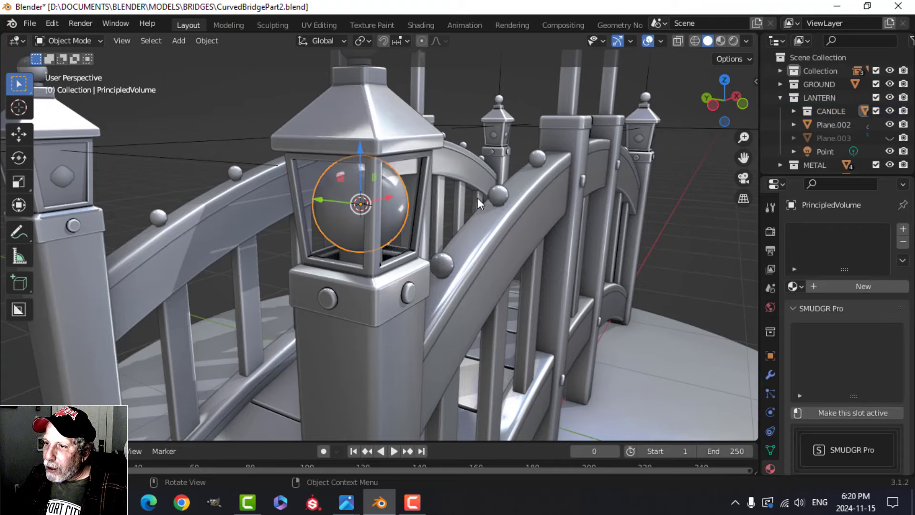
{"action": "left_click", "coordinate": [419, 25]}
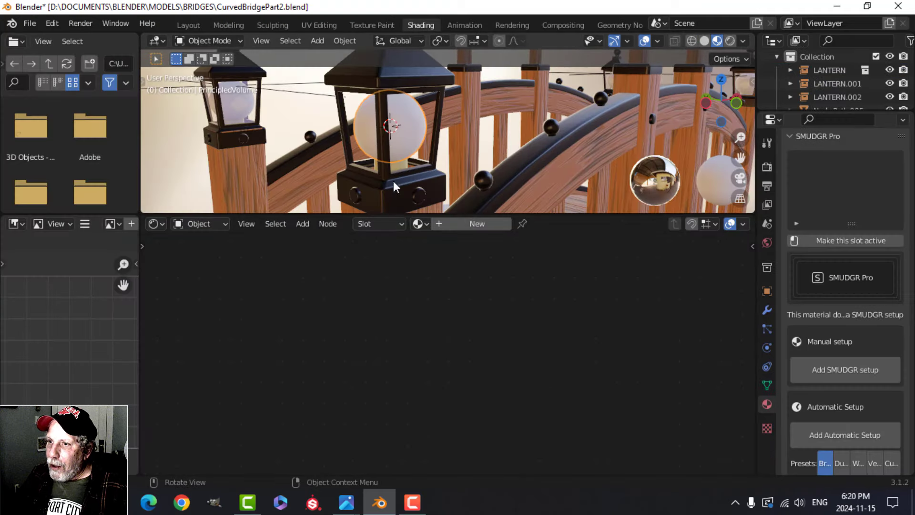
{"action": "scroll", "coordinate": [368, 135], "scroll_direction": "down", "scroll_amount": 2}
{"action": "middle_click_drag", "start_coordinate": [368, 136], "coordinate": [397, 145]}
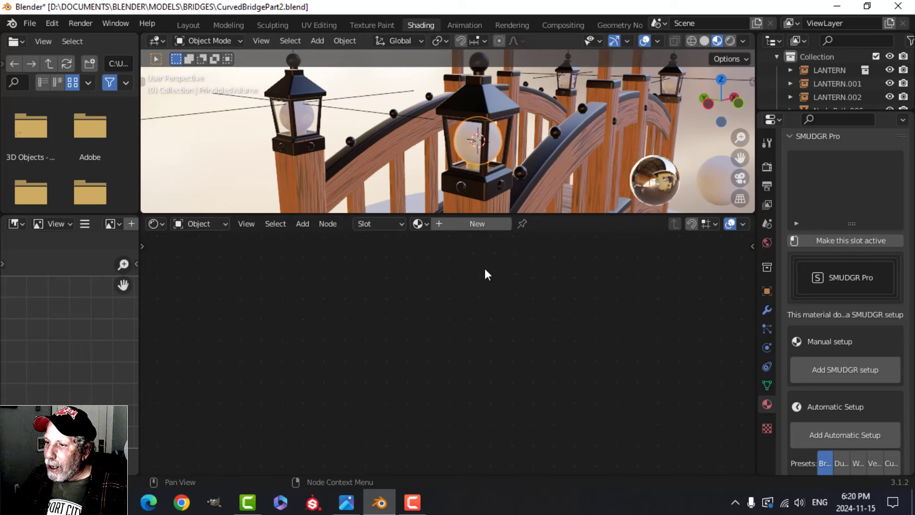
- Give the sphere a new material named PRINCIPLED VOLUME
{"action": "left_click", "coordinate": [474, 224]}
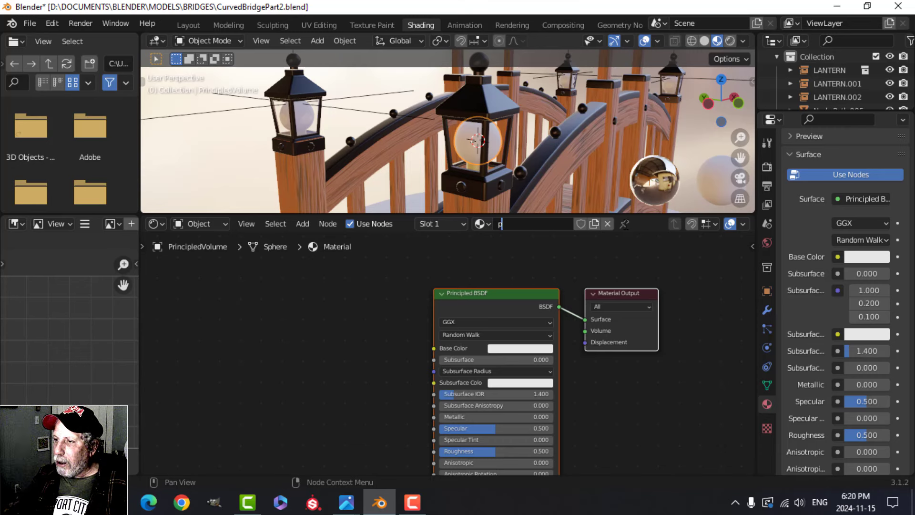
{"action": "key", "text": "BackSpace"}
{"action": "key", "text": "Caps_Lock"}
{"action": "type", "text": "PRINCIP"}
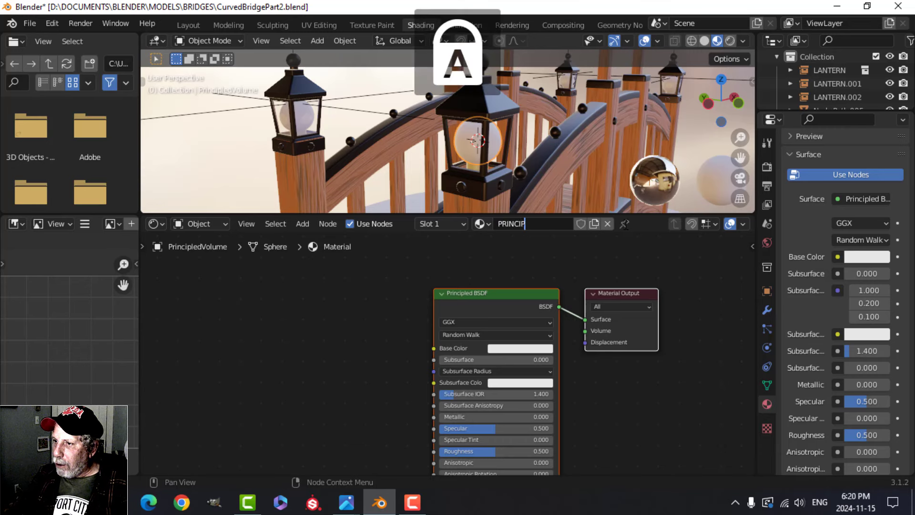
{"action": "type", "text": "LED VOLUME"}
{"action": "key", "text": "Return"}
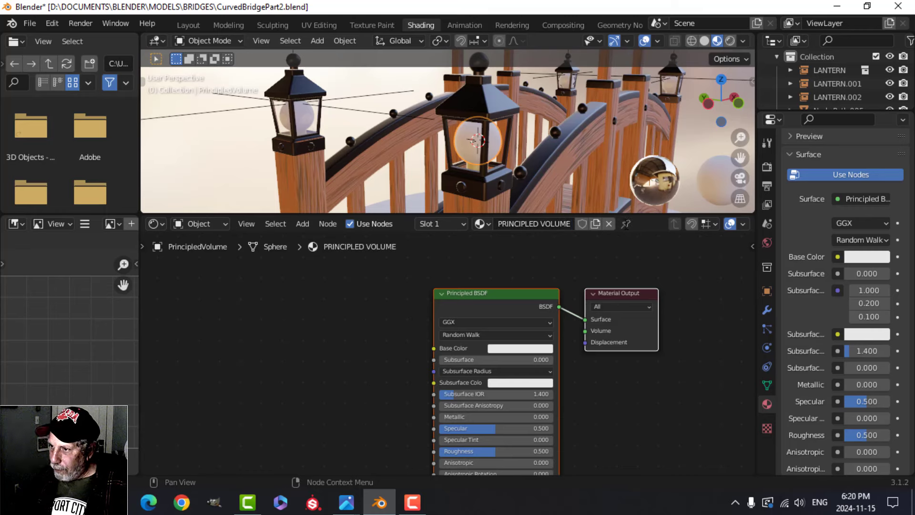
- Replace the material's Principled BSDF node with a Principled Volume shader node placed beside the Material Output
{"action": "left_click", "coordinate": [486, 302]}
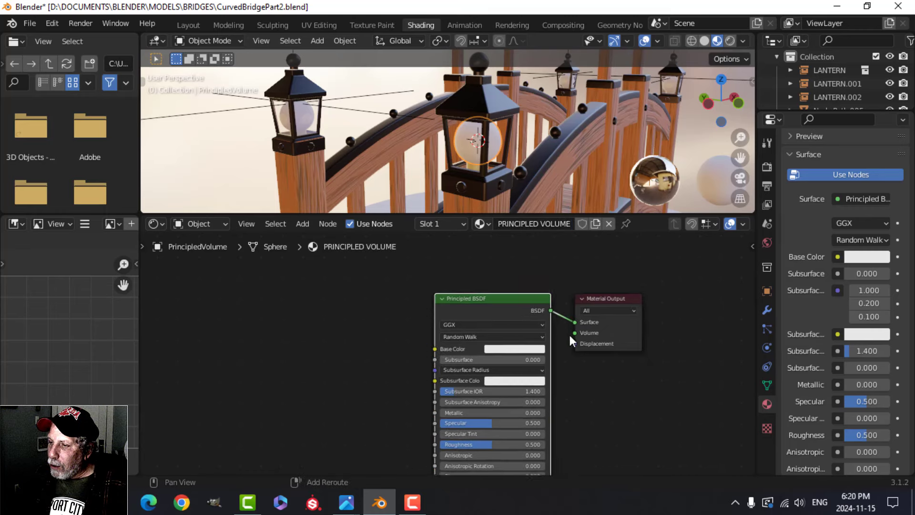
{"action": "middle_click_drag", "start_coordinate": [568, 332], "coordinate": [512, 313]}
{"action": "key", "text": "x"}
{"action": "middle_click_drag", "start_coordinate": [445, 323], "coordinate": [475, 326]}
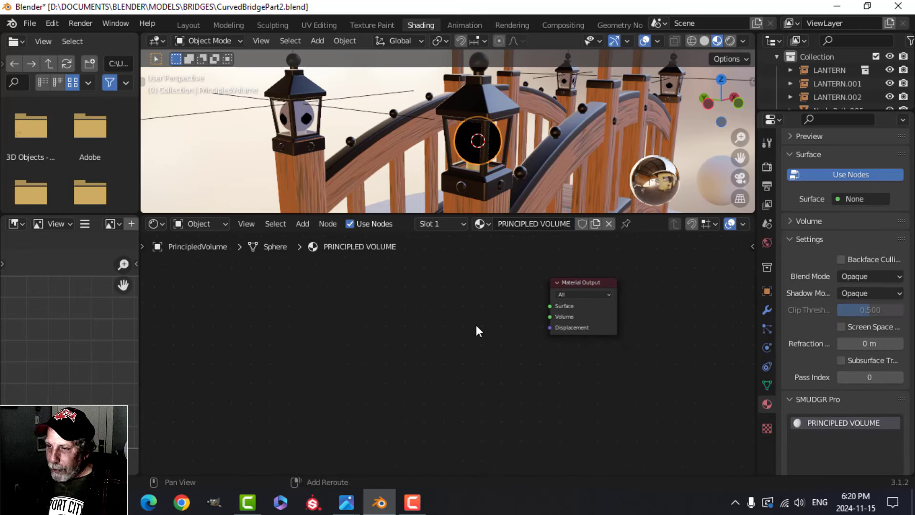
{"action": "key", "text": "shift+a"}
{"action": "mouse_move", "coordinate": [429, 370]}
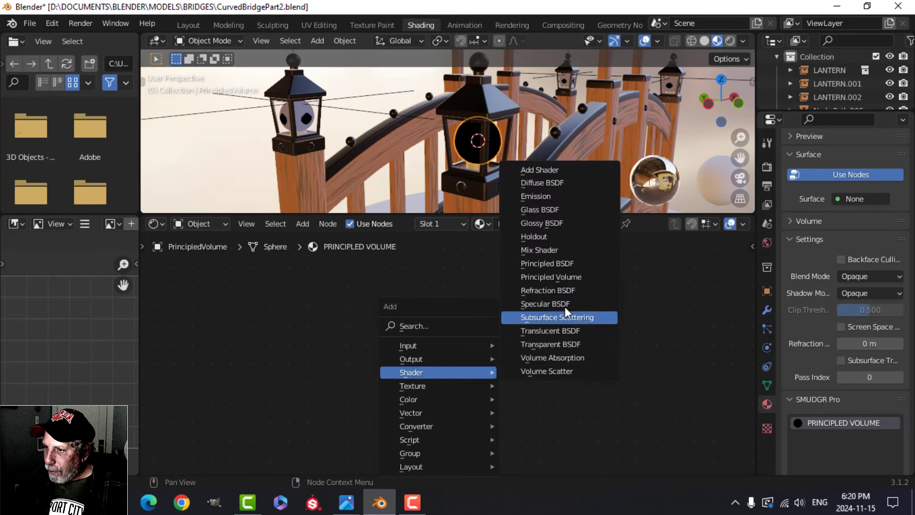
{"action": "left_click", "coordinate": [568, 277]}
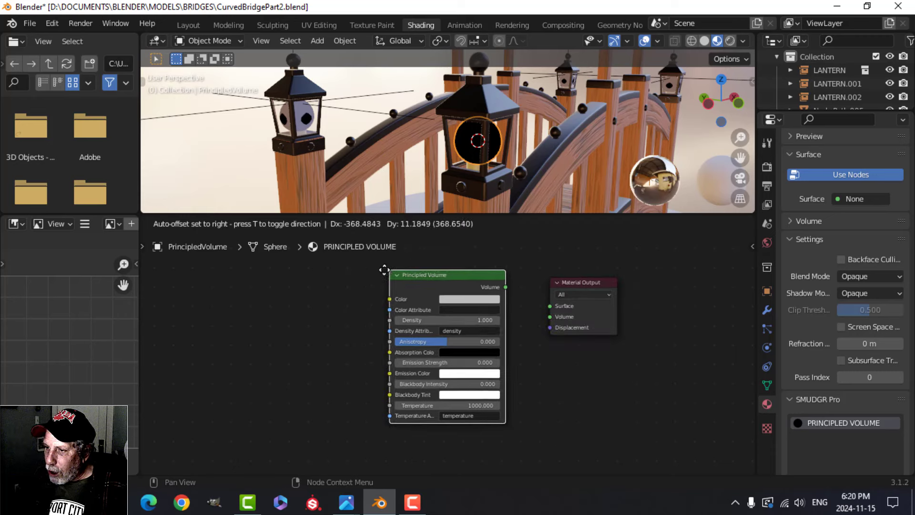
{"action": "left_click", "coordinate": [337, 278]}
- Connect the Principled Volume node's Volume output to the Volume input of the Material Output
{"action": "scroll", "coordinate": [524, 317], "scroll_direction": "up", "scroll_amount": 2}
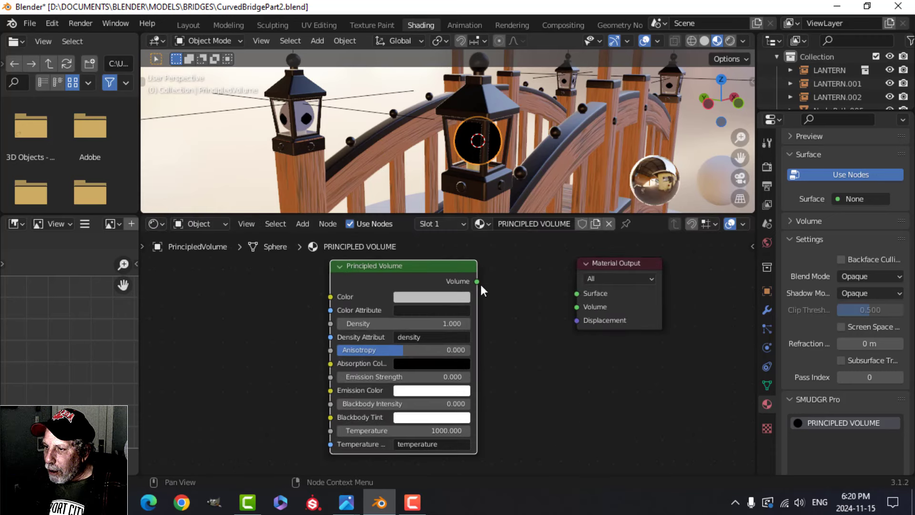
{"action": "left_click_drag", "start_coordinate": [477, 282], "coordinate": [509, 299]}
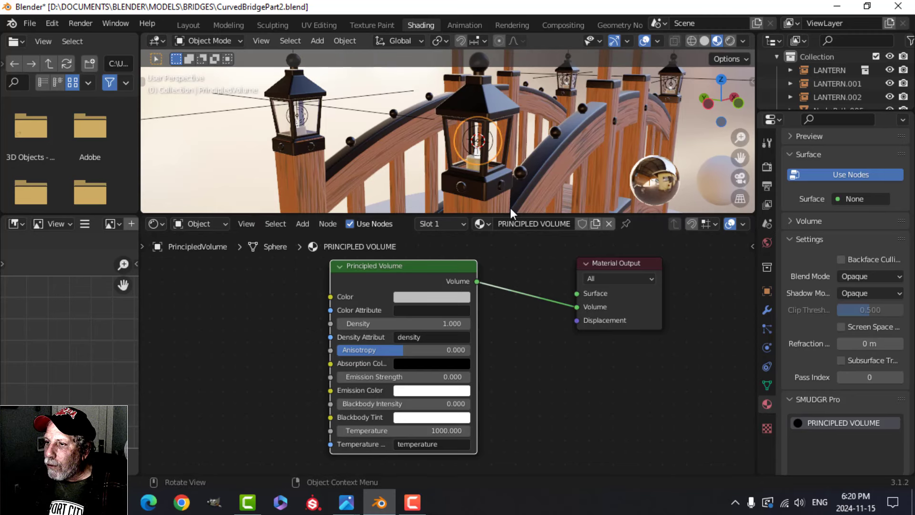
{"action": "scroll", "coordinate": [510, 200], "scroll_direction": "up", "scroll_amount": 4}
{"action": "scroll", "coordinate": [513, 187], "scroll_direction": "down", "scroll_amount": 4}
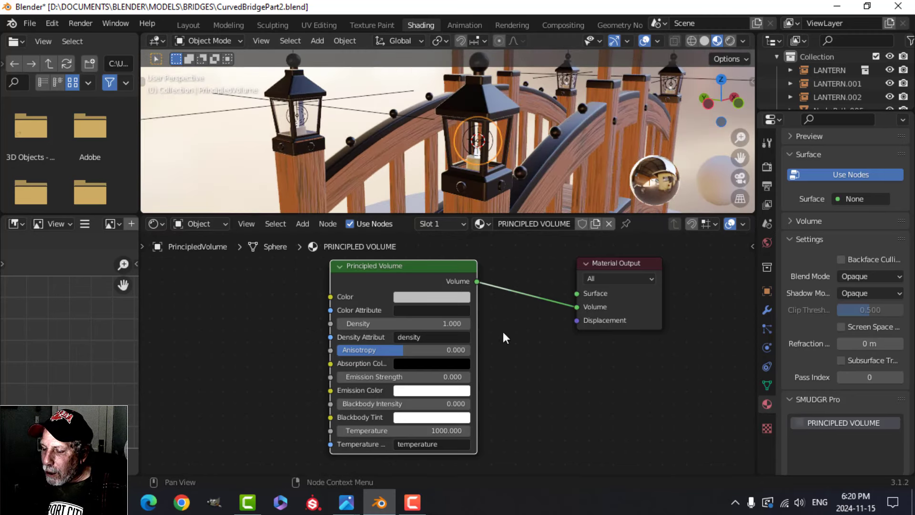
- Following the CurvedBridgeLanternGlow.jpg reference in the image viewer, set the Principled Volume's color to orange and its density to 0.1
{"action": "left_click", "coordinate": [347, 502]}
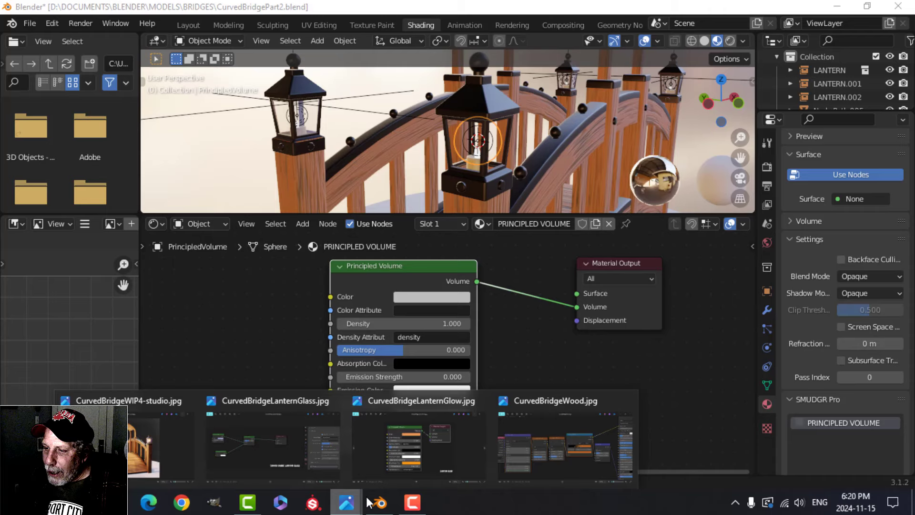
{"action": "left_click", "coordinate": [408, 457]}
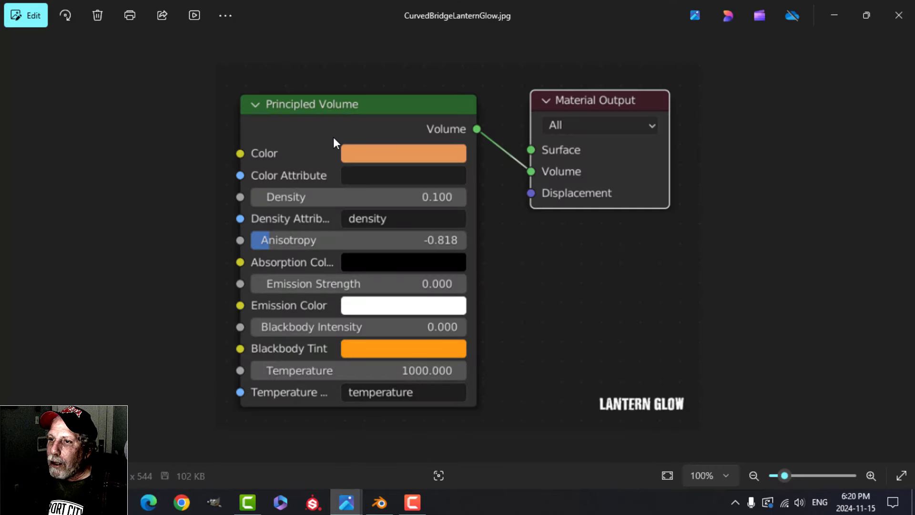
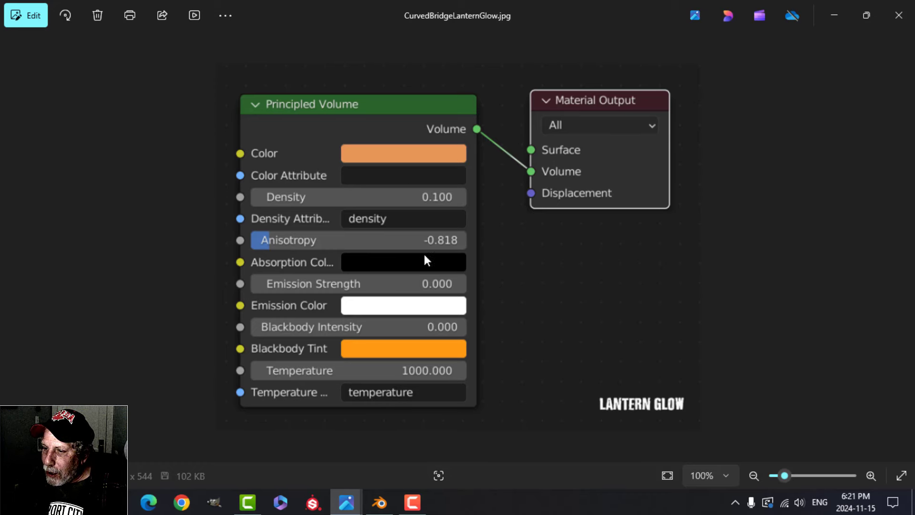
{"action": "left_click", "coordinate": [380, 502]}
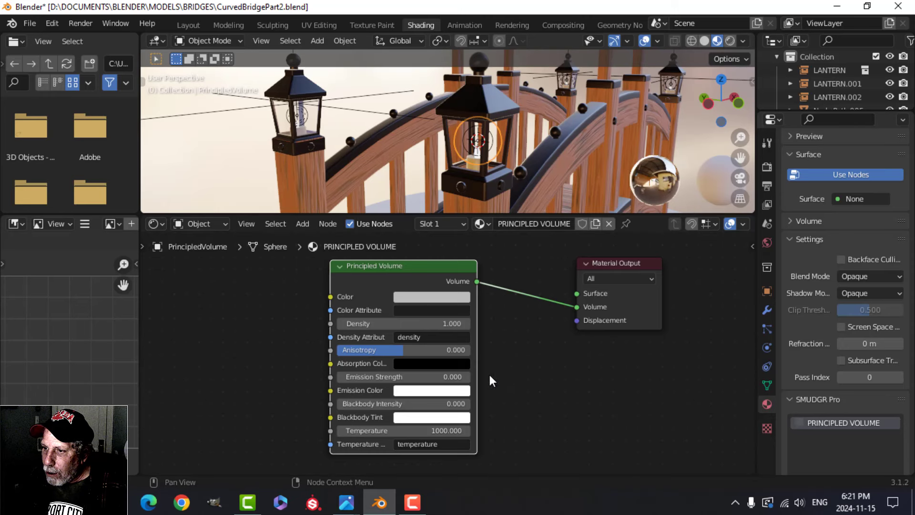
{"action": "left_click", "coordinate": [442, 297]}
{"action": "left_click_drag", "start_coordinate": [440, 185], "coordinate": [432, 192]}
{"action": "scroll", "coordinate": [523, 361], "scroll_direction": "up", "scroll_amount": 1}
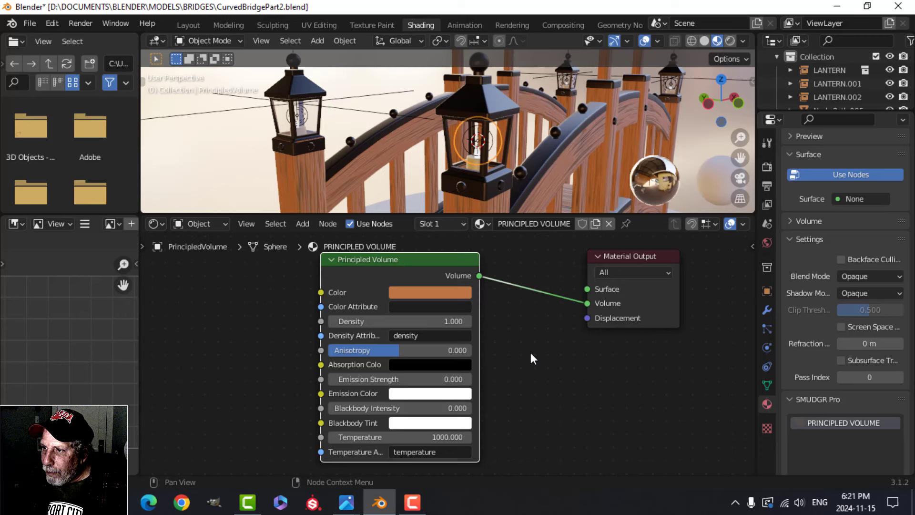
{"action": "left_click", "coordinate": [456, 321]}
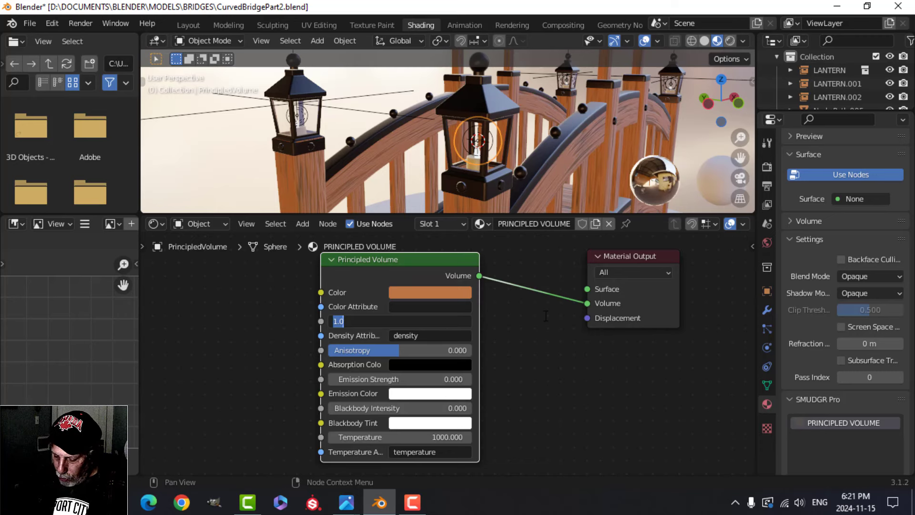
{"action": "type", "text": ".1"}
{"action": "key", "text": "Return"}
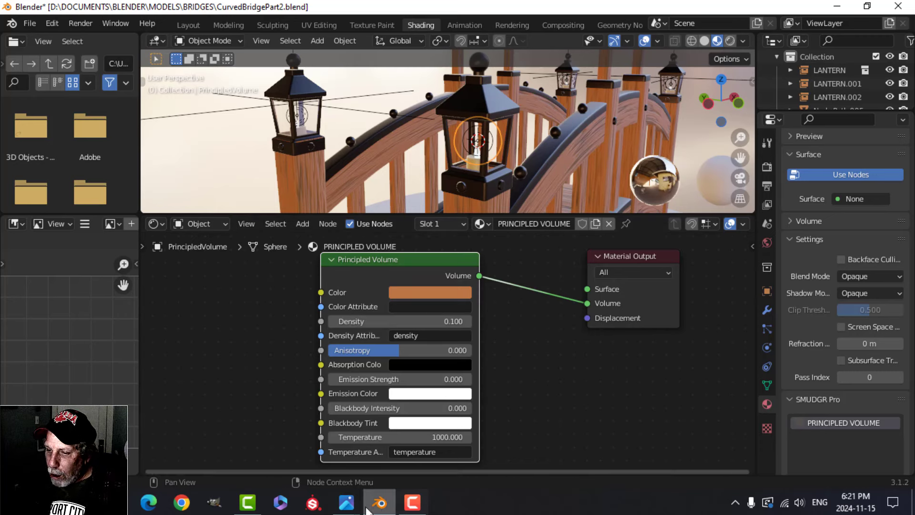
- Set the Principled Volume's anisotropy to -0.818, following the CurvedBridgeLanternGlow.jpg reference in the image viewer
{"action": "mouse_move", "coordinate": [346, 503]}
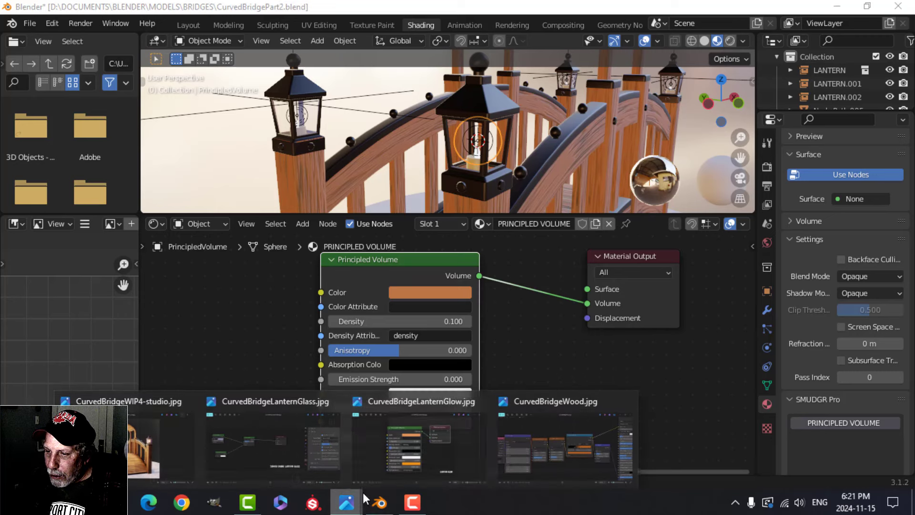
{"action": "left_click", "coordinate": [402, 459]}
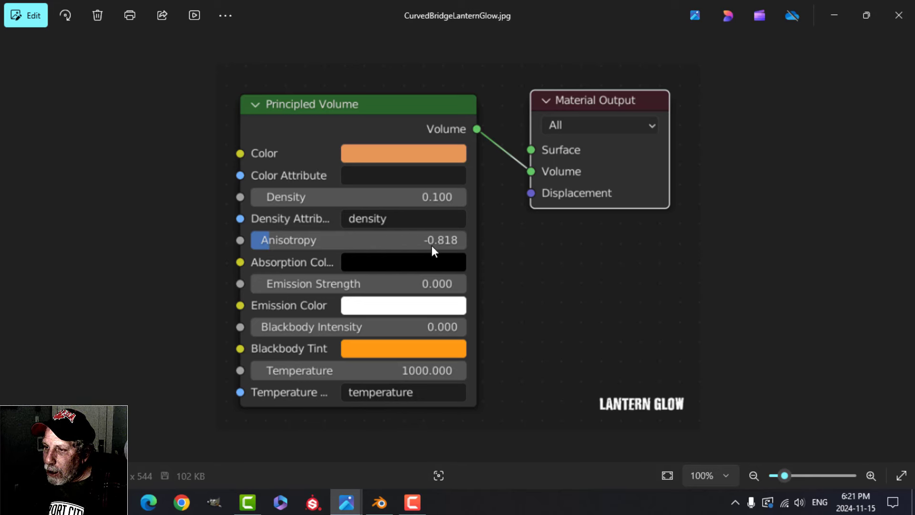
{"action": "left_click", "coordinate": [380, 502]}
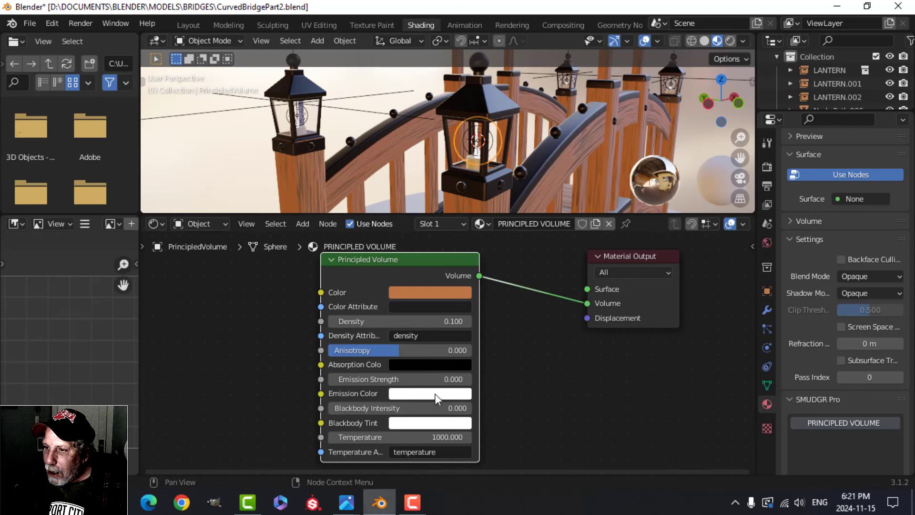
{"action": "left_click", "coordinate": [436, 350]}
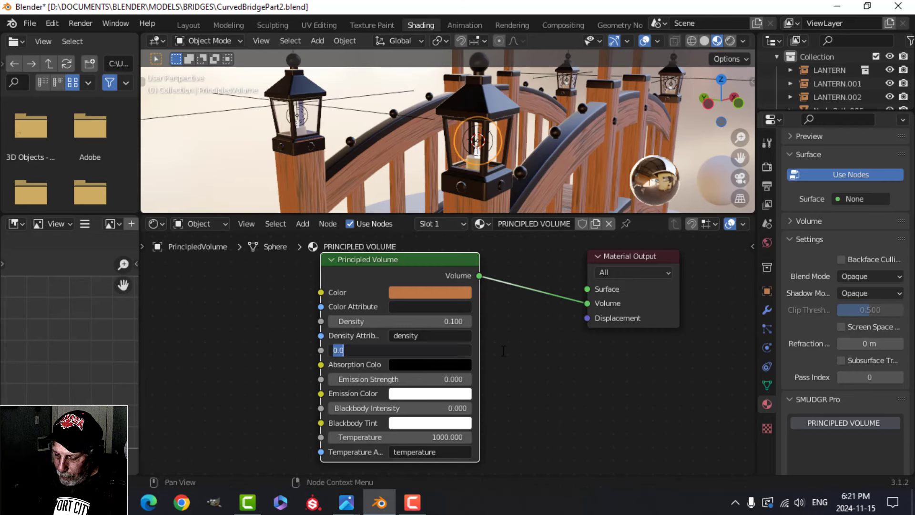
{"action": "type", "text": "-.818"}
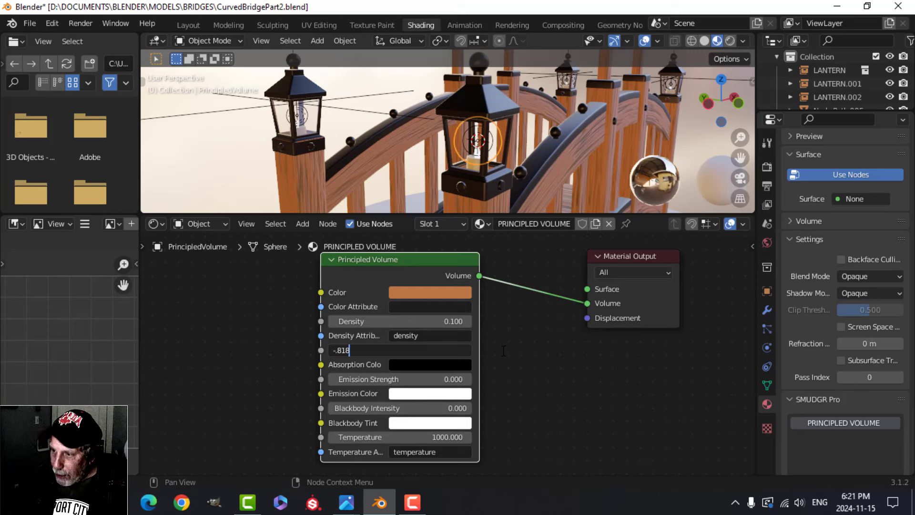
{"action": "key", "text": "Return"}
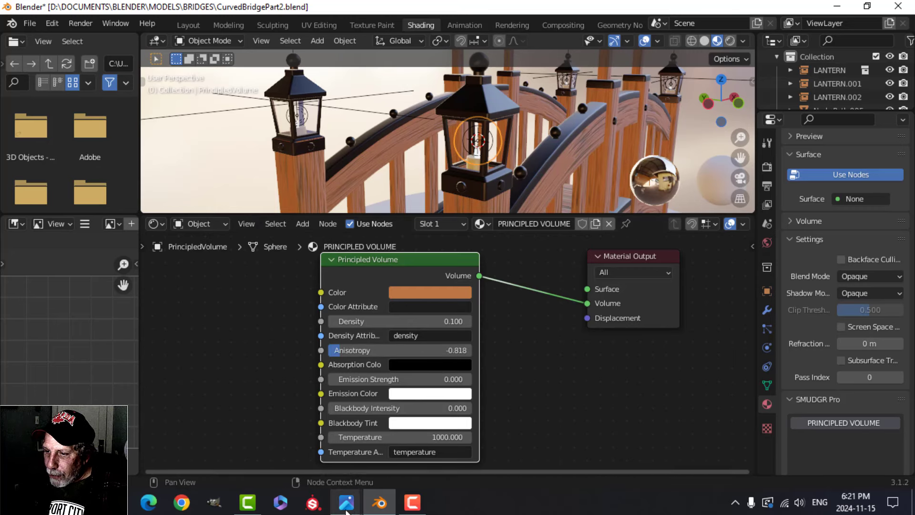
- Following the CurvedBridgeLanternGlow.jpg reference in the image viewer, set the Principled Volume's blackbody tint to orange, about hue 0.054 and saturation 0.964
{"action": "mouse_move", "coordinate": [346, 505]}
{"action": "left_click", "coordinate": [440, 449]}
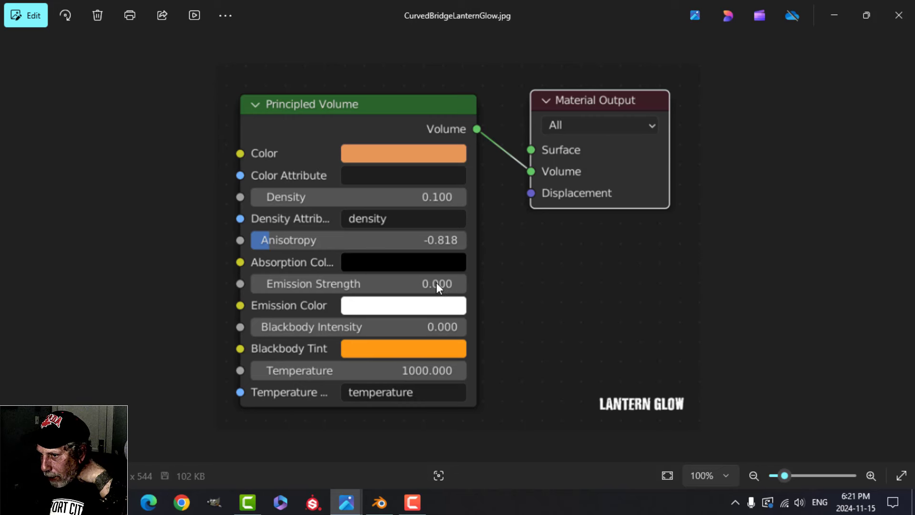
{"action": "left_click", "coordinate": [379, 501]}
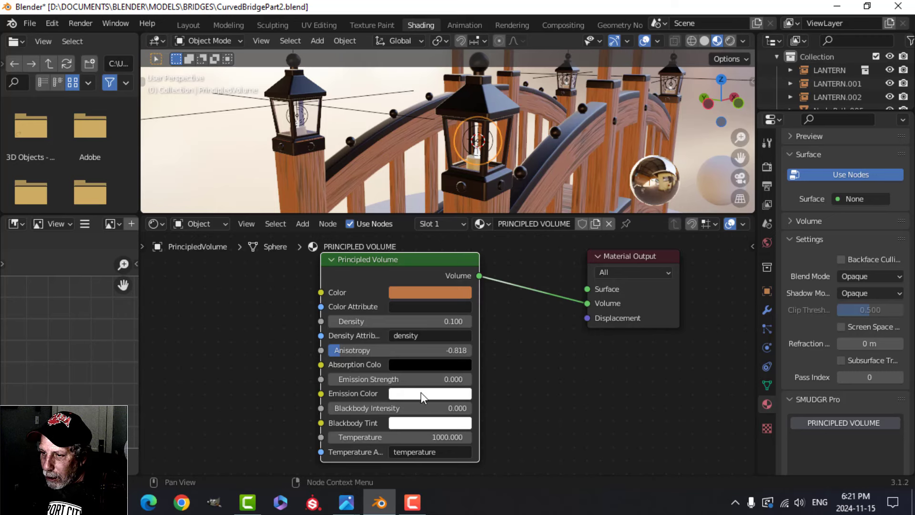
{"action": "mouse_move", "coordinate": [356, 498]}
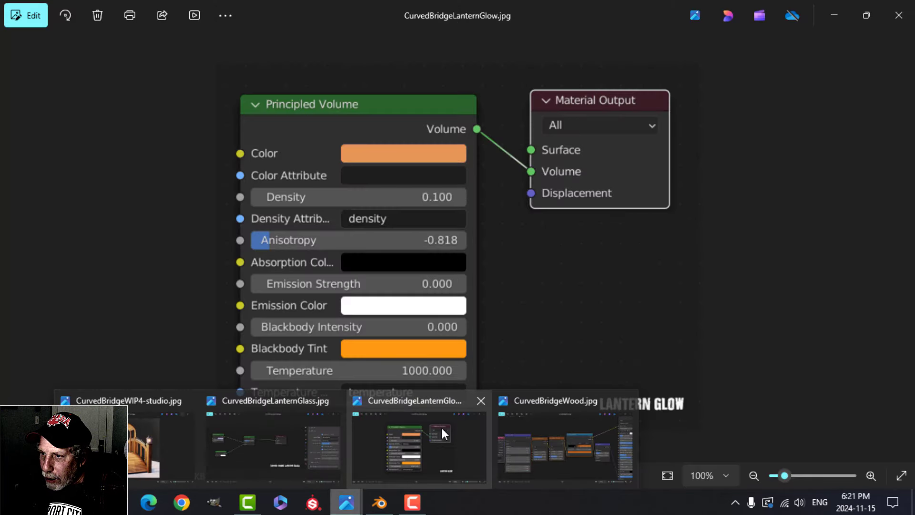
{"action": "left_click", "coordinate": [441, 428]}
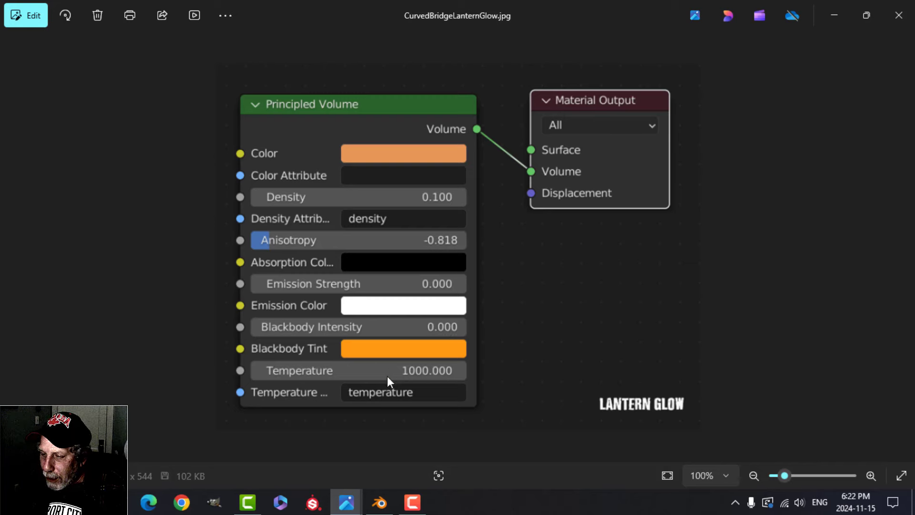
{"action": "left_click", "coordinate": [379, 503]}
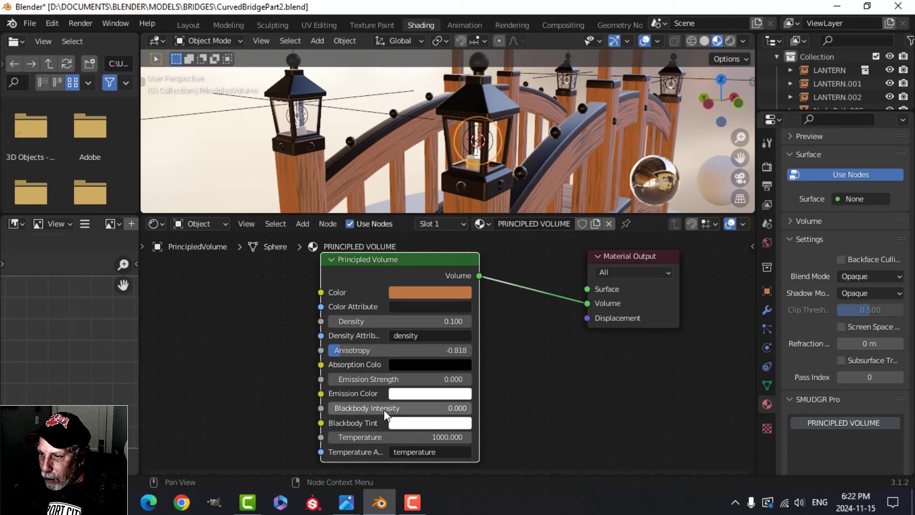
{"action": "left_click", "coordinate": [430, 423]}
{"action": "left_click", "coordinate": [429, 316]}
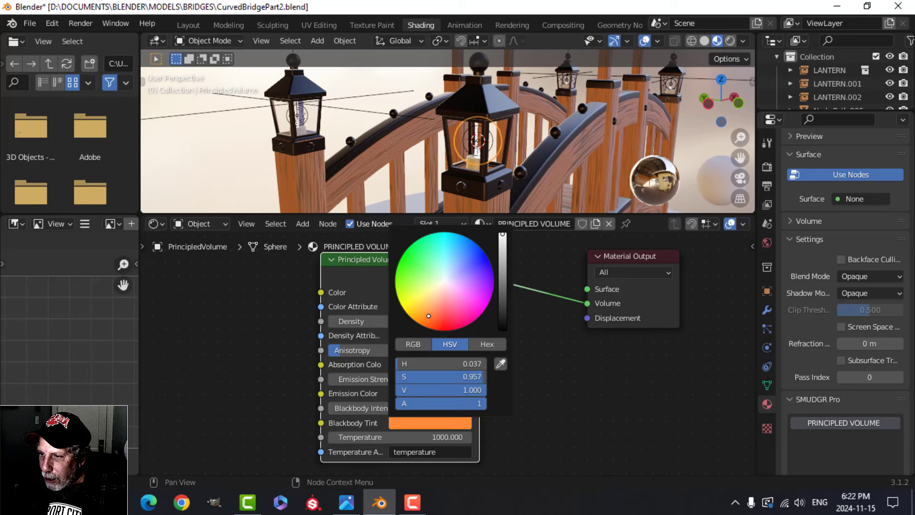
{"action": "left_click_drag", "start_coordinate": [429, 315], "coordinate": [423, 315]}
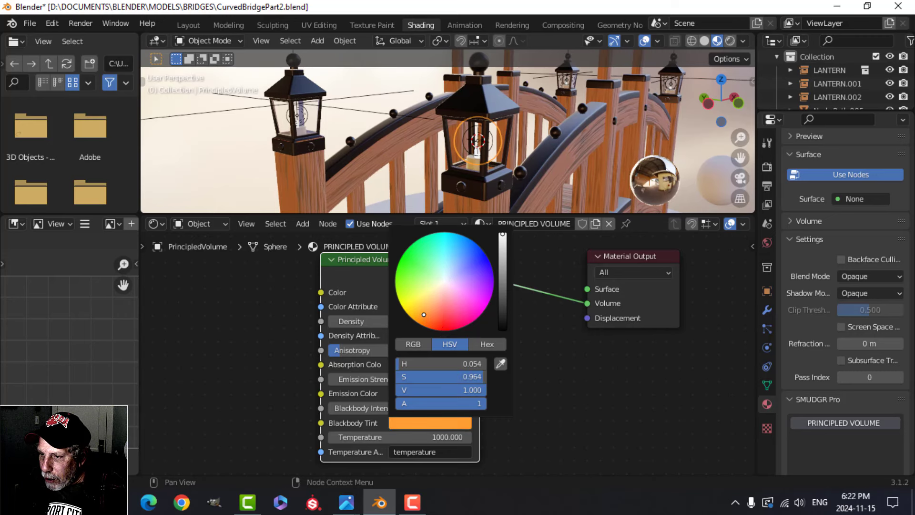
{"action": "left_click", "coordinate": [352, 501]}
{"action": "mouse_move", "coordinate": [424, 451]}
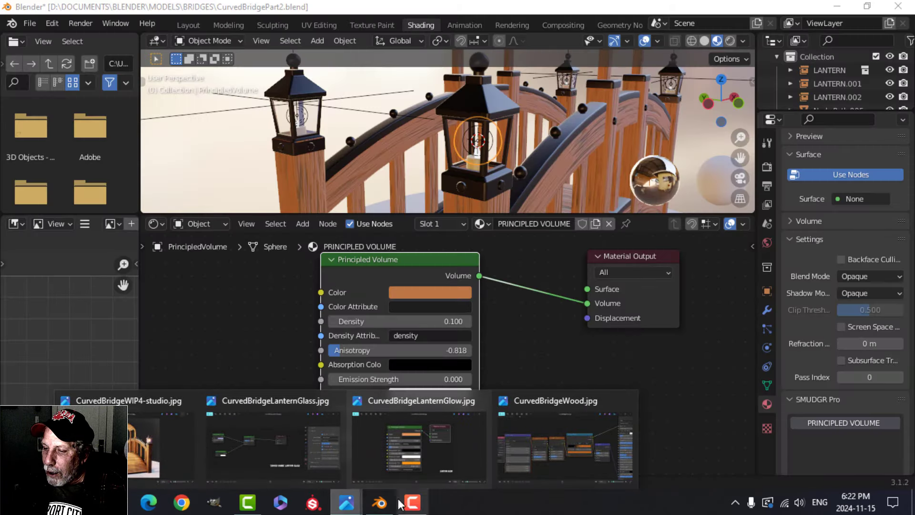
- Show the bridge in Material Preview shading in the Layout workspace, and unhide the hidden lantern glass
{"action": "left_click", "coordinate": [188, 25]}
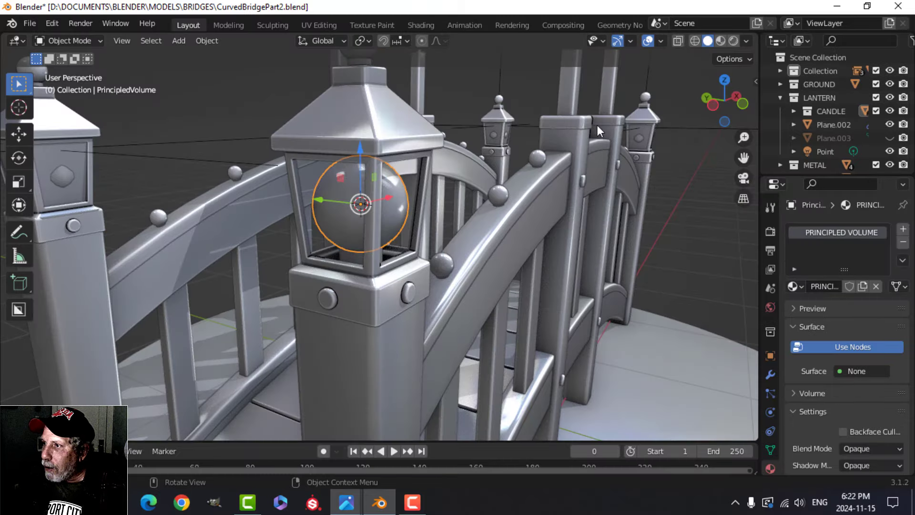
{"action": "left_click", "coordinate": [719, 41]}
{"action": "scroll", "coordinate": [427, 288], "scroll_direction": "down", "scroll_amount": 5}
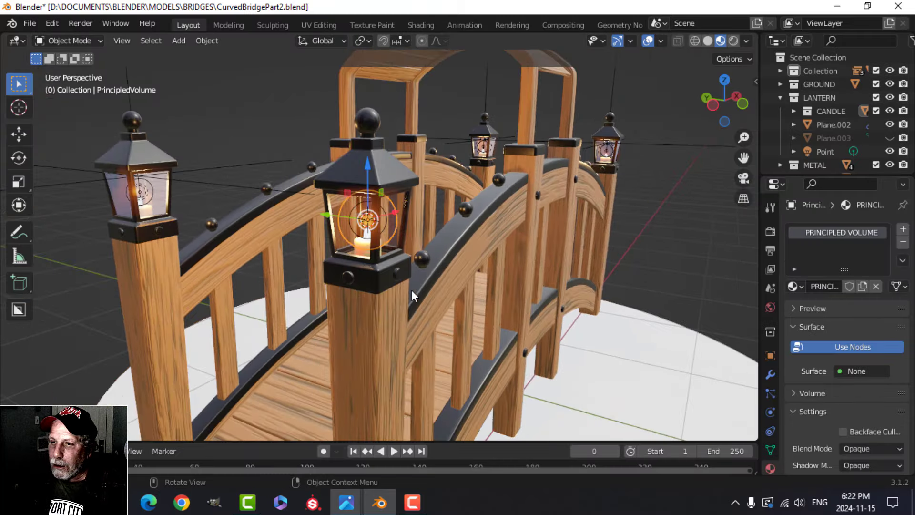
{"action": "key", "text": "alt+a"}
{"action": "middle_click_drag", "start_coordinate": [418, 290], "coordinate": [422, 287]}
{"action": "key", "text": "alt+h"}
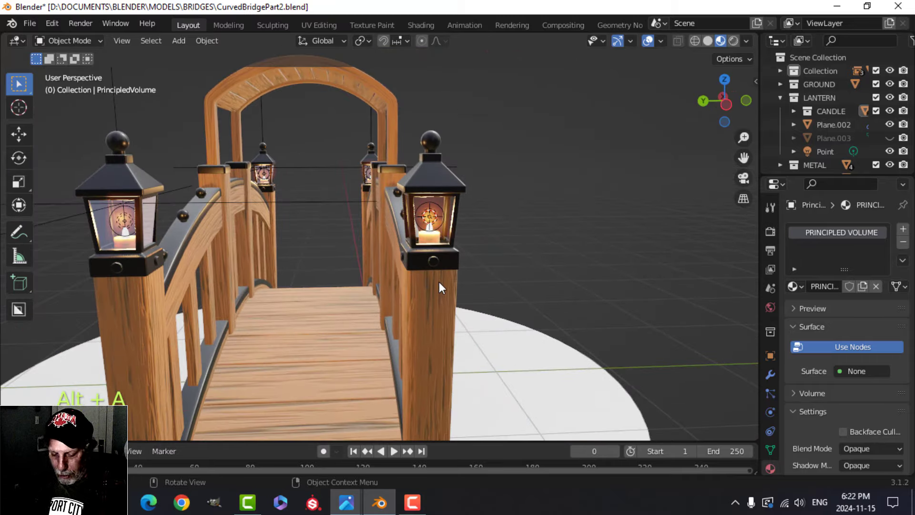
{"action": "key", "text": "alt+a"}
{"action": "middle_click_drag", "start_coordinate": [495, 270], "coordinate": [449, 256]}
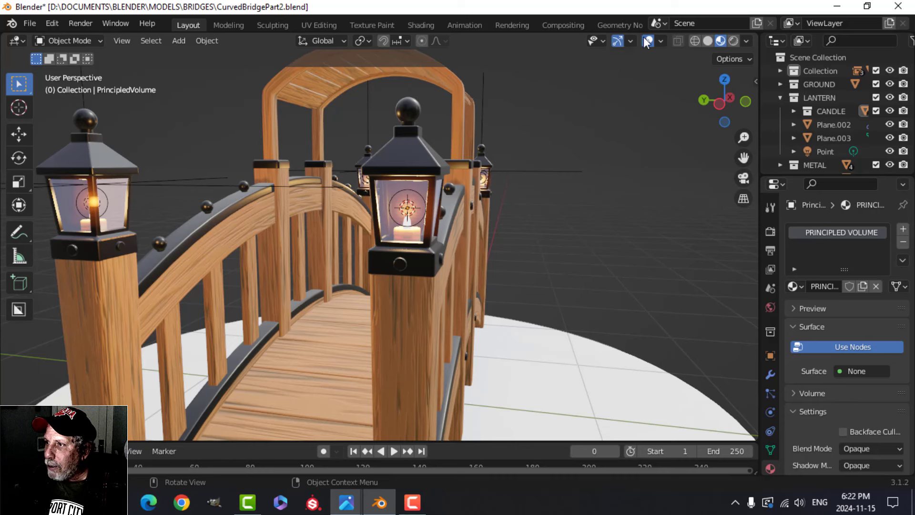
- Examine the lantern glow with gizmos and overlays temporarily hidden, restoring both when done
{"action": "left_click", "coordinate": [616, 42]}
{"action": "left_click", "coordinate": [647, 41]}
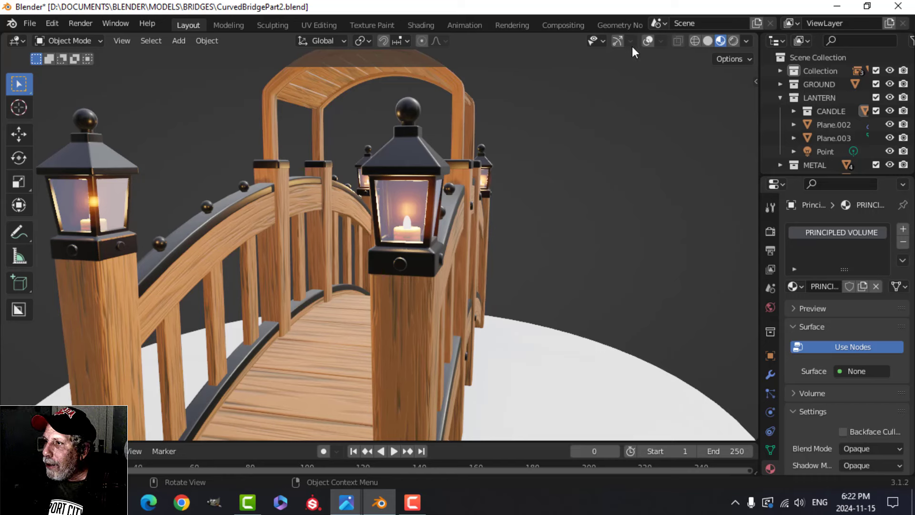
{"action": "left_click", "coordinate": [615, 40]}
{"action": "left_click", "coordinate": [647, 41]}
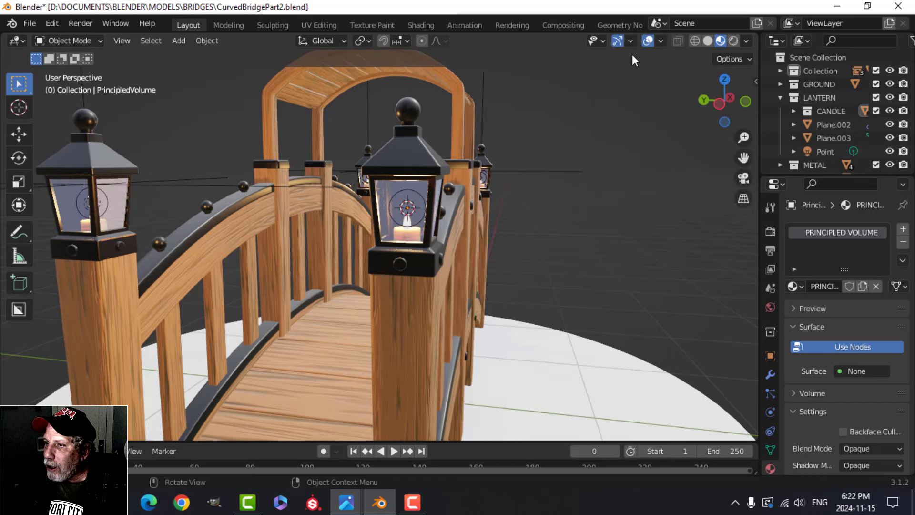
- Select the PrincipledVolume sphere in the CANDLE collection and scale it uniformly by 1.321, followed by 0.774
{"action": "left_click", "coordinate": [414, 195]}
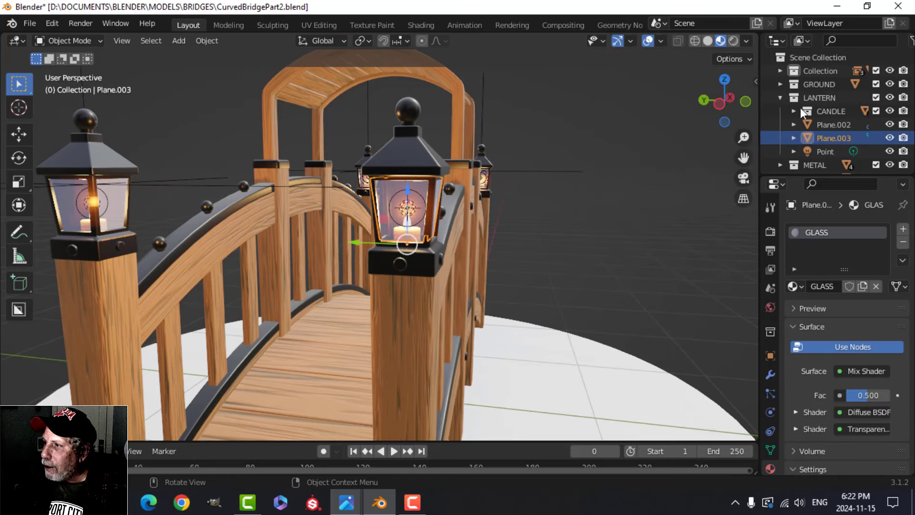
{"action": "left_click", "coordinate": [793, 111]}
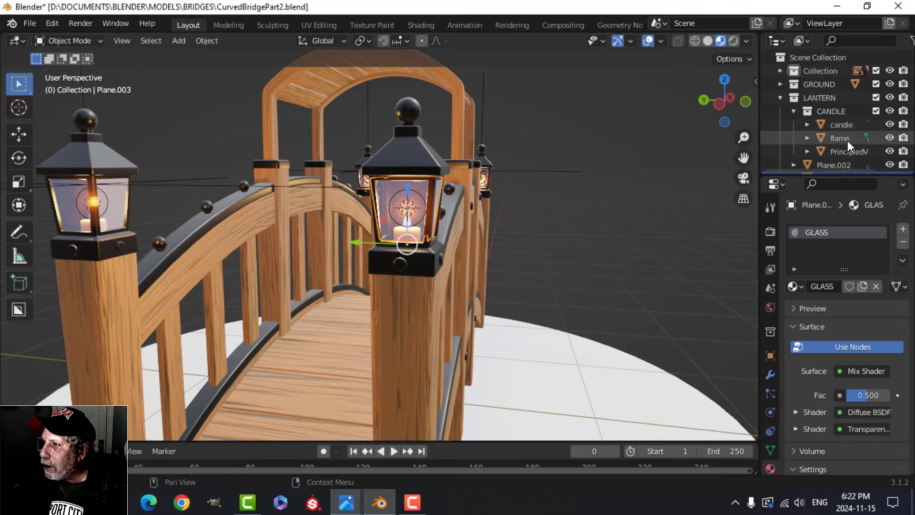
{"action": "left_click", "coordinate": [848, 151]}
{"action": "key", "text": "s"}
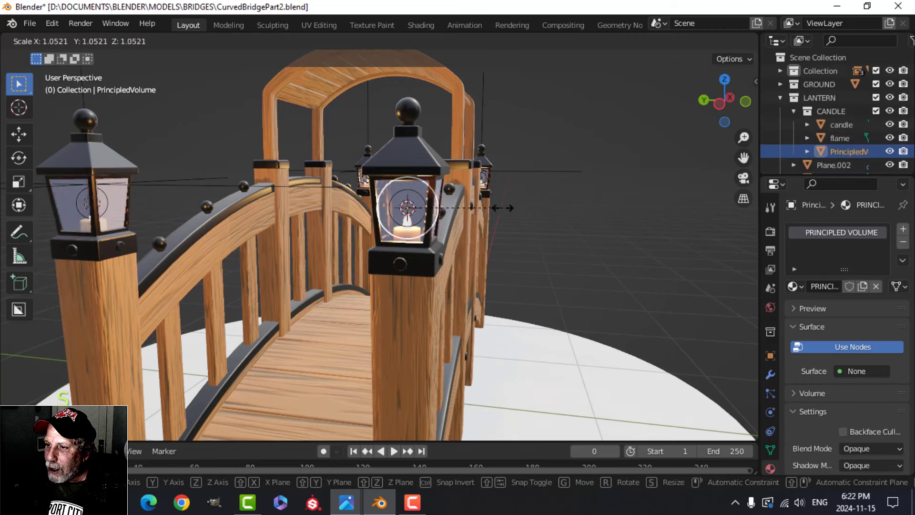
{"action": "left_click", "coordinate": [527, 202]}
{"action": "middle_click_drag", "start_coordinate": [527, 202], "coordinate": [506, 216]}
{"action": "key", "text": "s"}
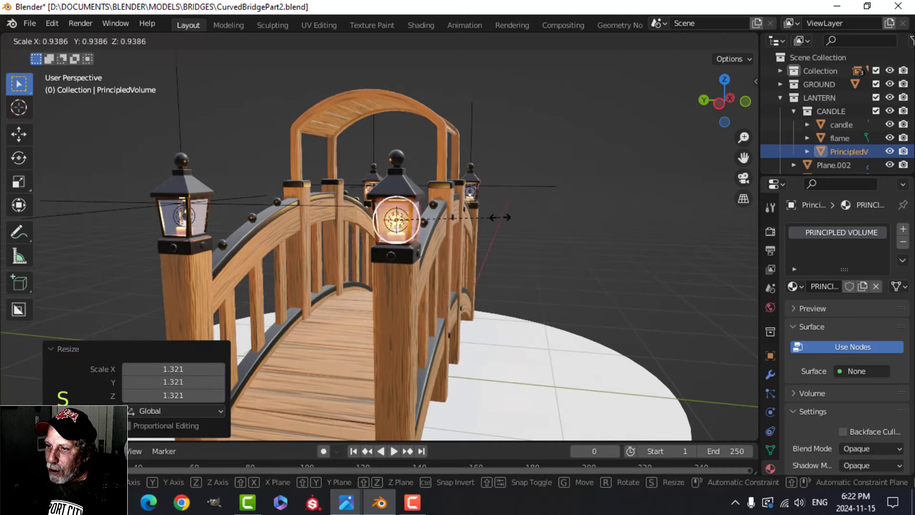
{"action": "left_click", "coordinate": [486, 216]}
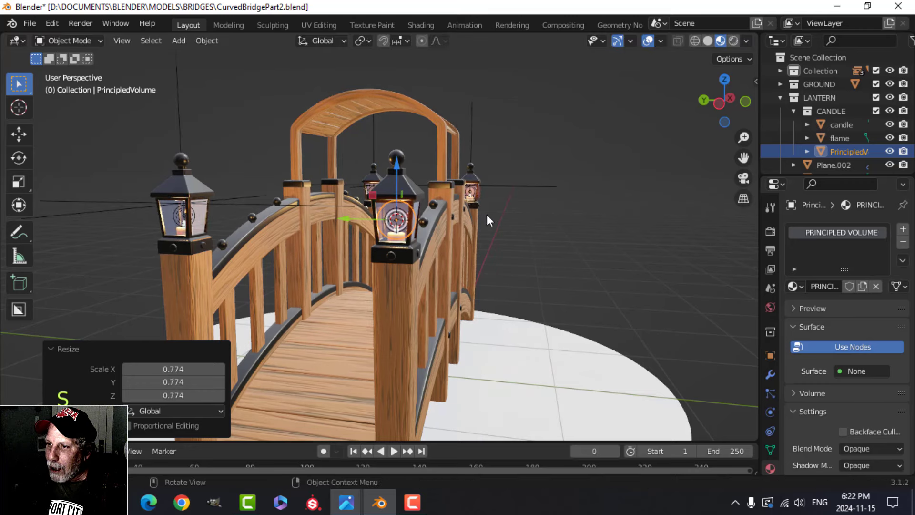
- Hide the viewport gizmos and overlays to view the whole bridge, and save the file
{"action": "left_click", "coordinate": [615, 41]}
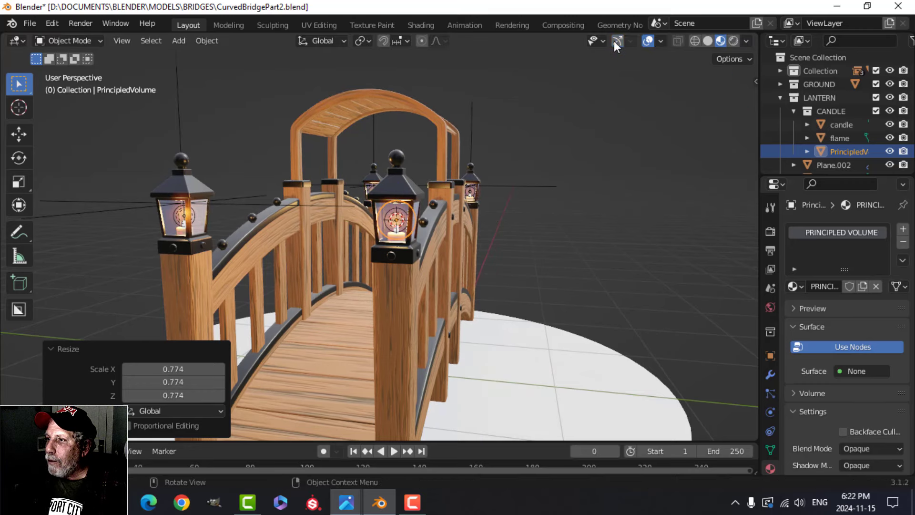
{"action": "left_click", "coordinate": [649, 40]}
{"action": "middle_click_drag", "start_coordinate": [543, 180], "coordinate": [497, 268], "text": "shift"}
{"action": "scroll", "coordinate": [413, 309], "scroll_direction": "down", "scroll_amount": 3}
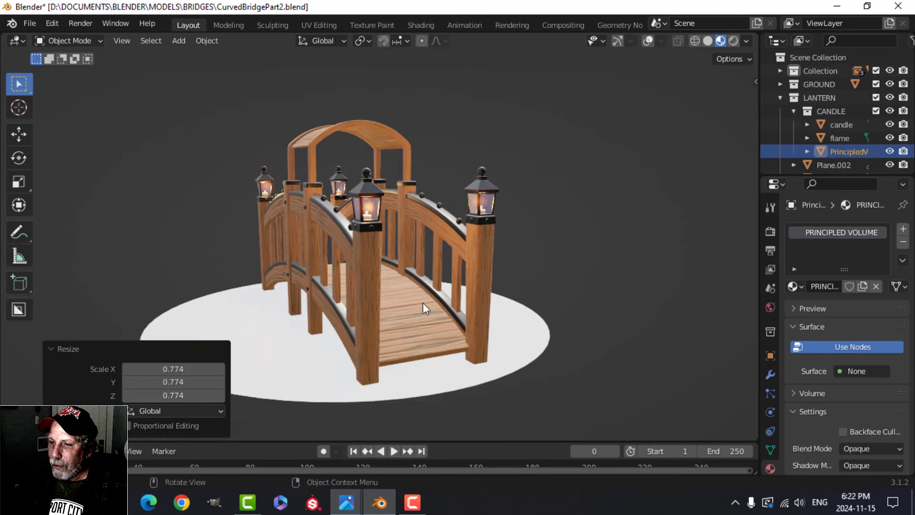
{"action": "left_click", "coordinate": [159, 350]}
{"action": "middle_click_drag", "start_coordinate": [225, 330], "coordinate": [372, 313], "text": "shift"}
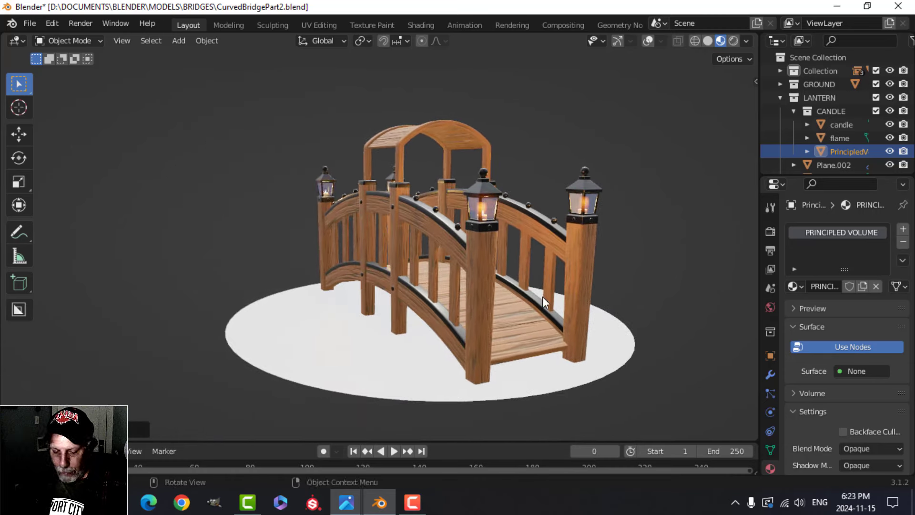
{"action": "key", "text": "ctrl+s"}
{"action": "middle_click_drag", "start_coordinate": [590, 279], "coordinate": [550, 267]}
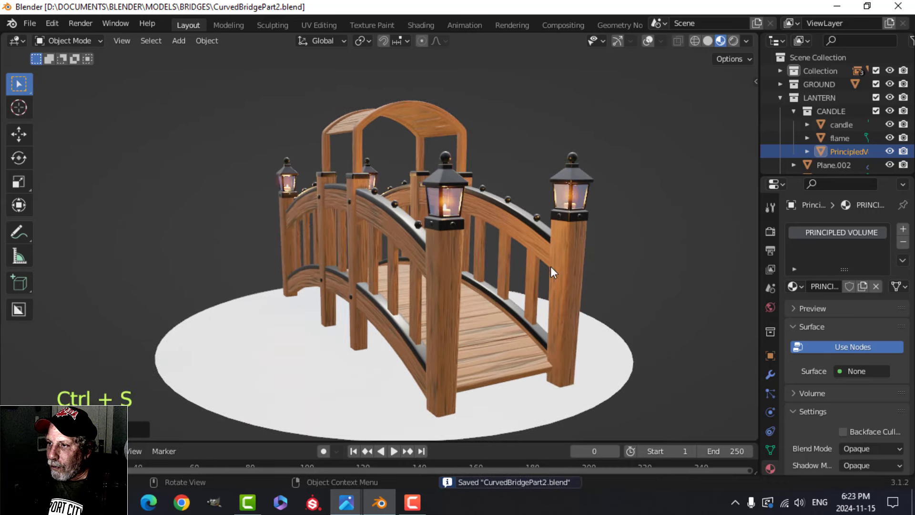
{"action": "key", "text": "n"}
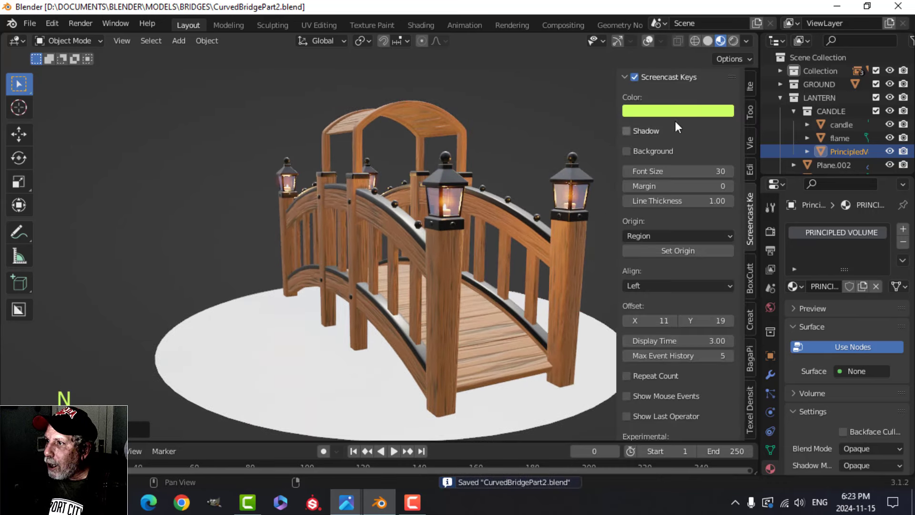
{"action": "key", "text": "n"}
{"action": "middle_click_drag", "start_coordinate": [597, 260], "coordinate": [582, 242]}
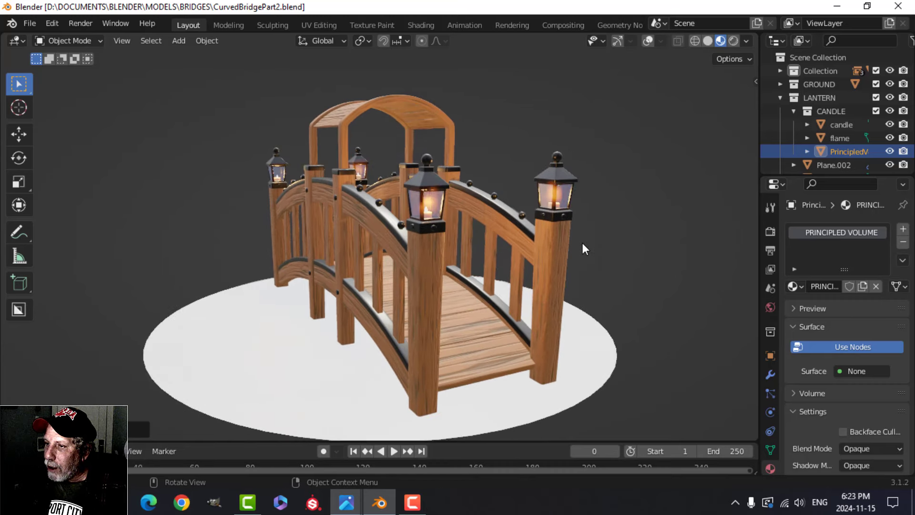
- Light the Material Preview with the indoor room HDRI and set its strength to 1.144
{"action": "left_click", "coordinate": [746, 41]}
{"action": "left_click", "coordinate": [733, 154]}
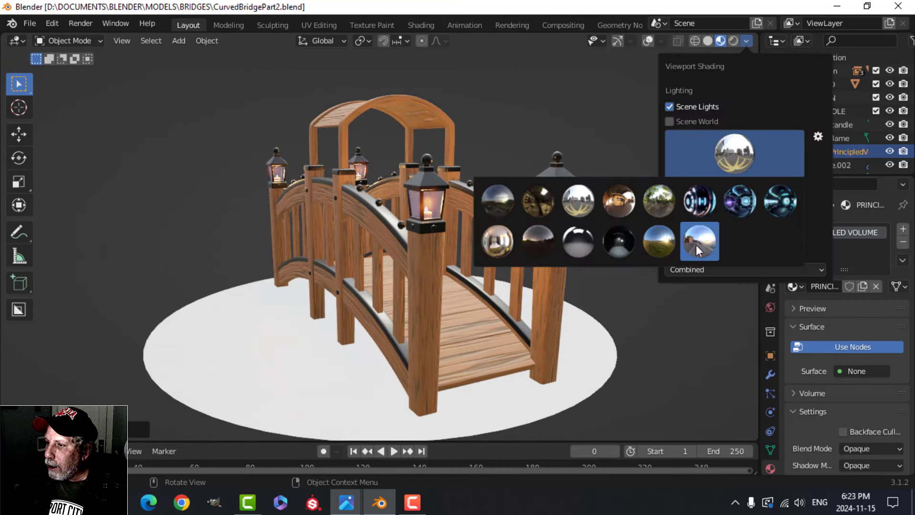
{"action": "left_click", "coordinate": [497, 254]}
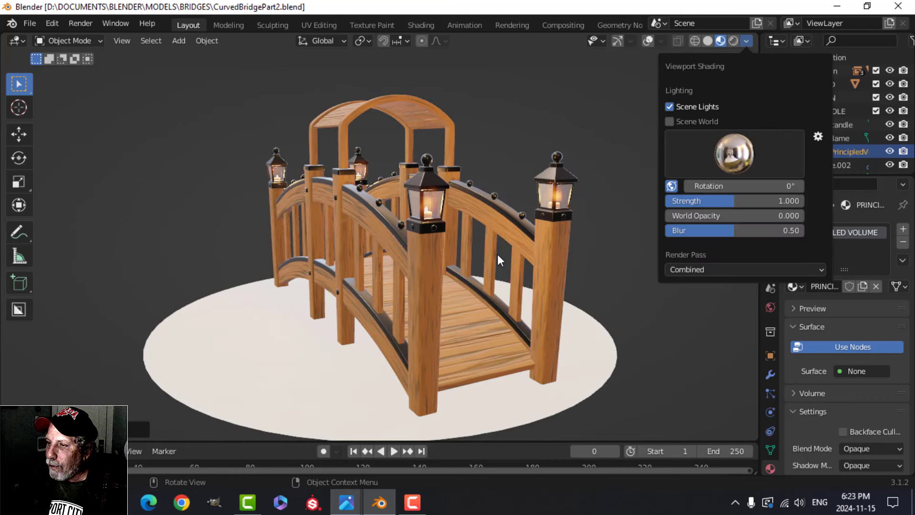
{"action": "mouse_move", "coordinate": [740, 200]}
{"action": "left_mouse_down"}
{"action": "mouse_move", "coordinate": [673, 200]}
{"action": "mouse_move", "coordinate": [737, 201]}
{"action": "left_mouse_up"}
- Compare the bridge and its lanterns under the dark sunset HDRI, the bright studio HDRI and the dark studio HDRI
{"action": "left_click", "coordinate": [735, 154]}
{"action": "left_click", "coordinate": [534, 231]}
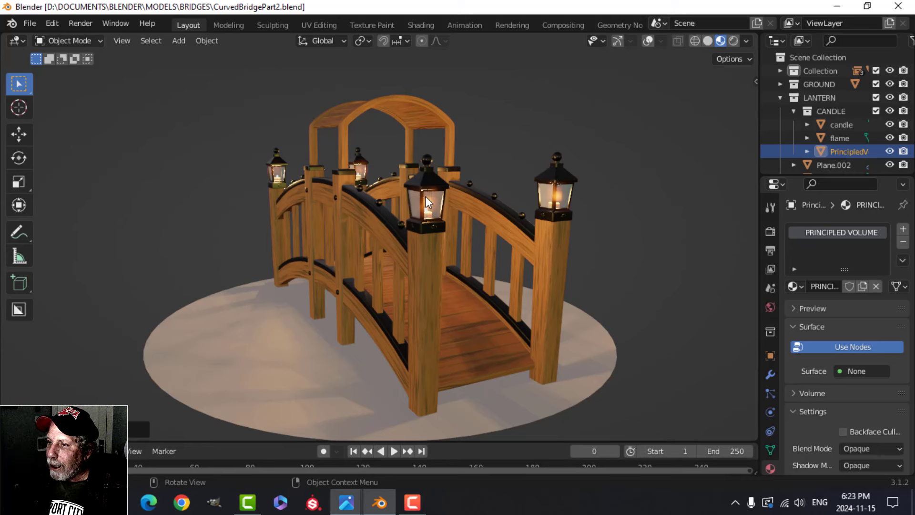
{"action": "left_click", "coordinate": [746, 39]}
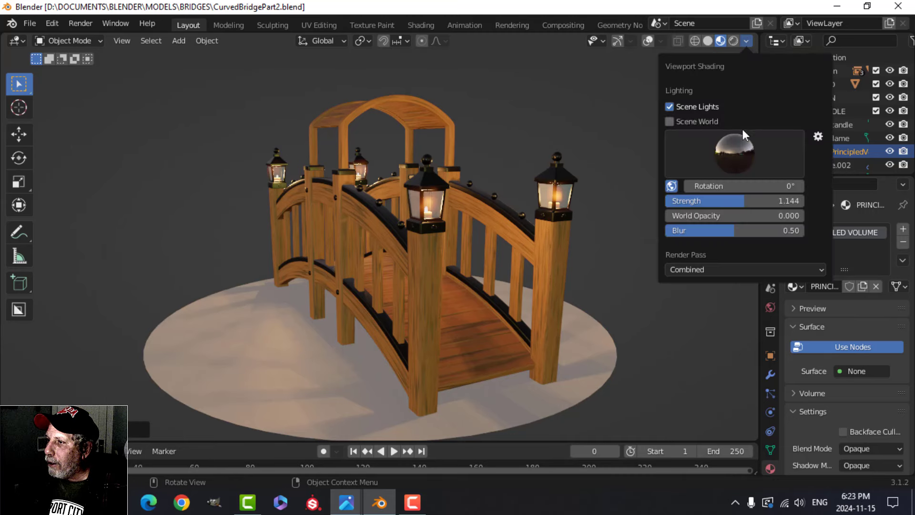
{"action": "left_click", "coordinate": [735, 147]}
{"action": "left_click", "coordinate": [578, 237]}
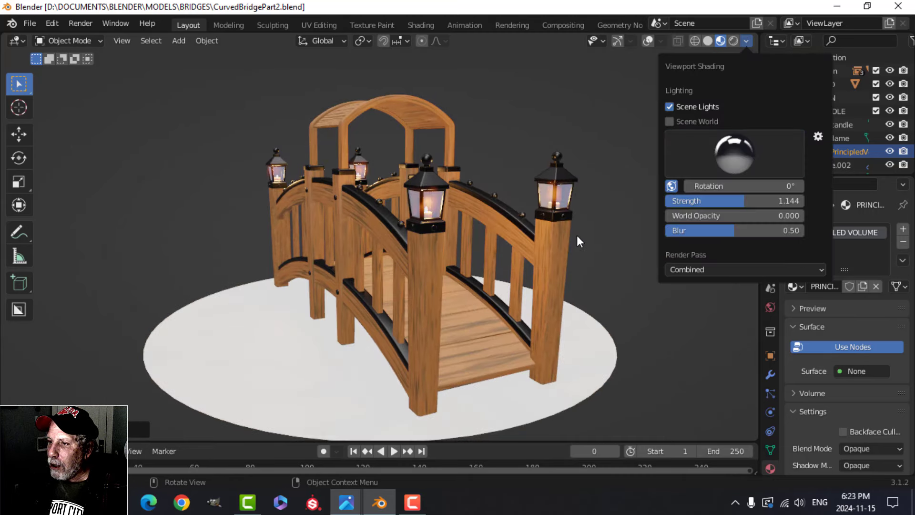
{"action": "left_click", "coordinate": [739, 156]}
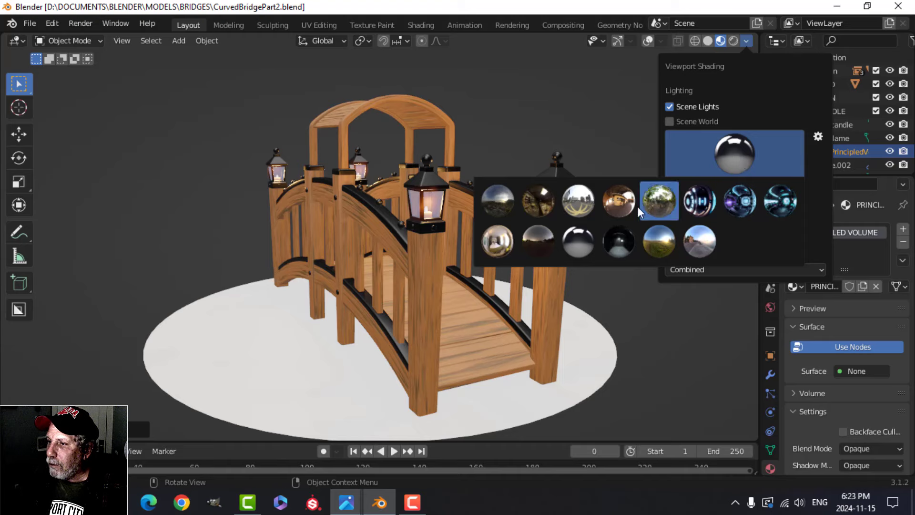
{"action": "left_click", "coordinate": [629, 237]}
{"action": "middle_click_drag", "start_coordinate": [561, 266], "coordinate": [500, 241]}
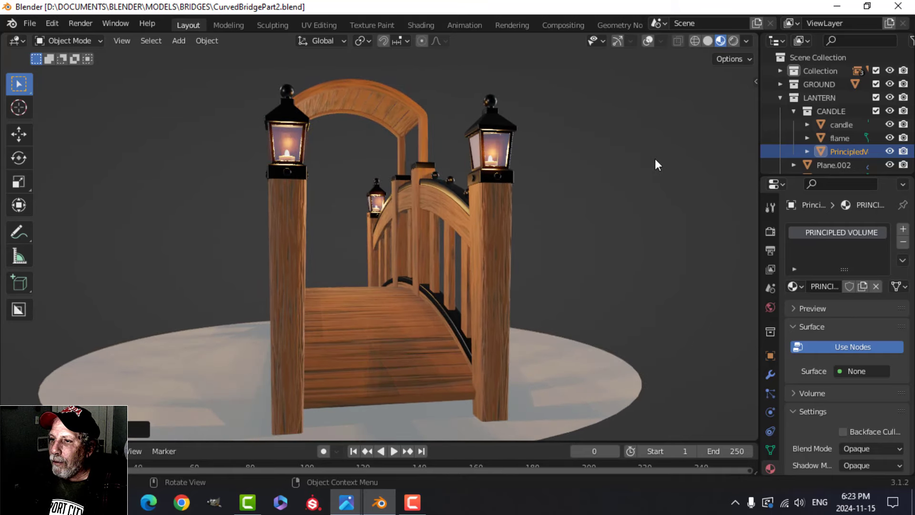
- Try the grassy field HDRI, and switch the preview lighting to the dusky cloudy-sky HDRI
{"action": "left_click", "coordinate": [747, 41]}
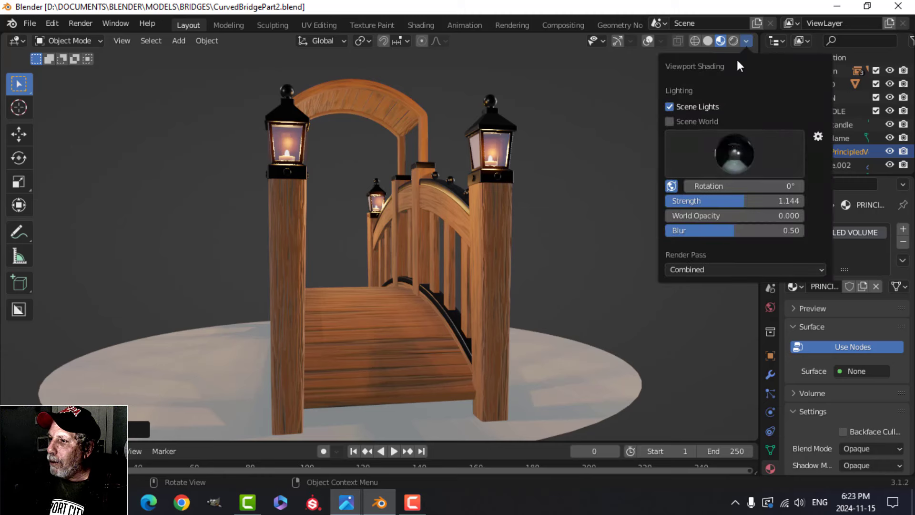
{"action": "left_click", "coordinate": [732, 147]}
{"action": "left_click", "coordinate": [650, 239]}
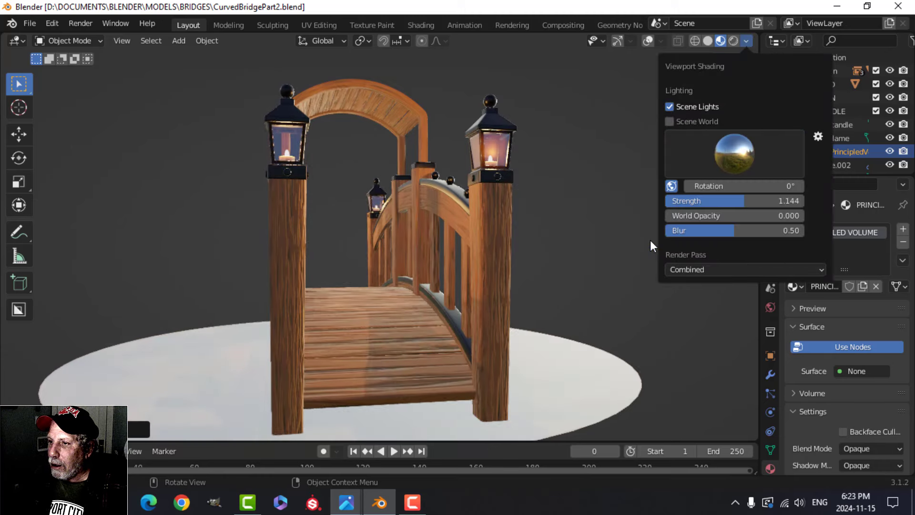
{"action": "left_click", "coordinate": [737, 159]}
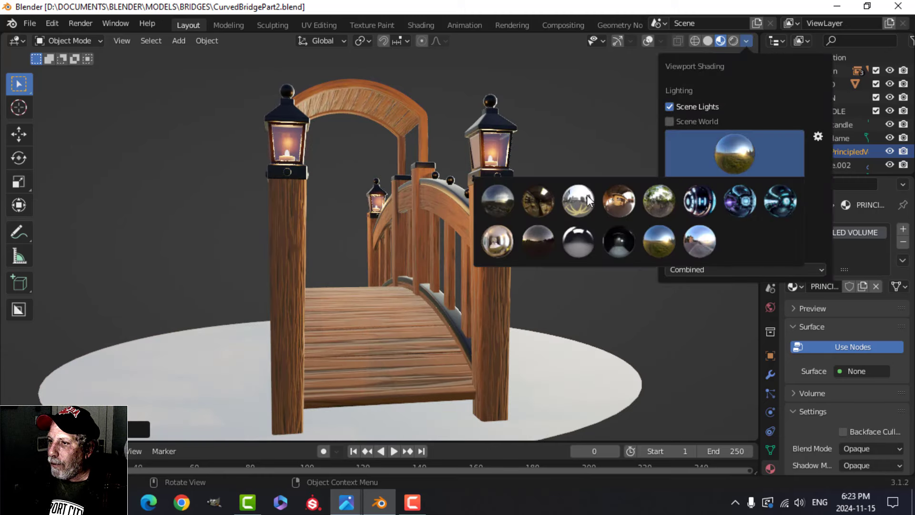
{"action": "left_click", "coordinate": [500, 203]}
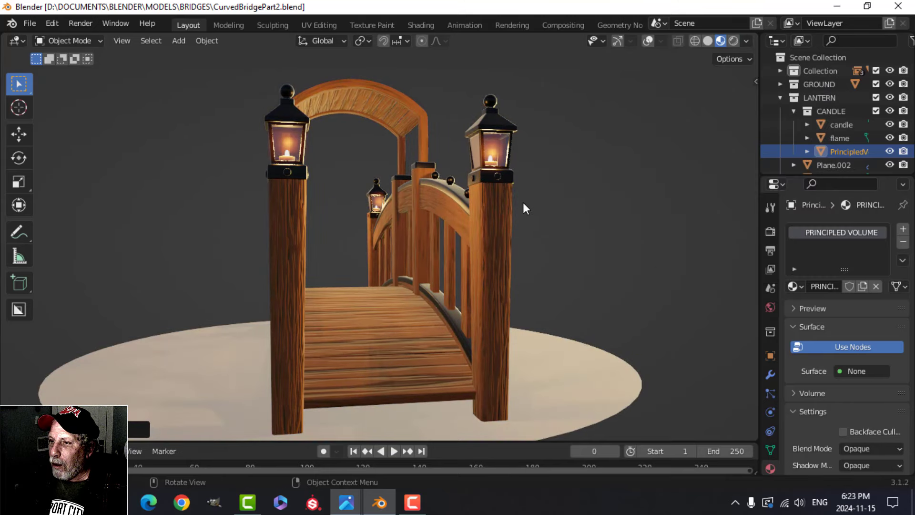
- Examine the bridge from both sides and the lantern glow up close under the current lighting
{"action": "middle_click_drag", "start_coordinate": [566, 208], "coordinate": [510, 228]}
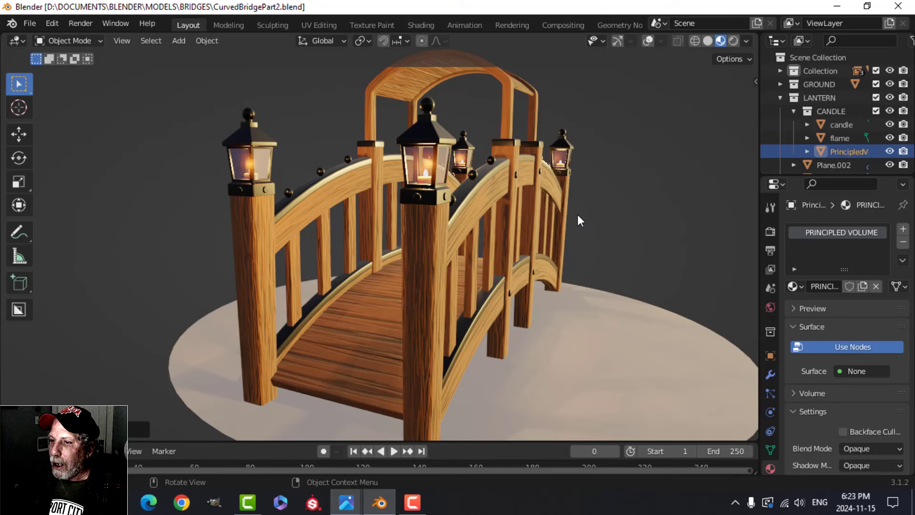
{"action": "middle_click_drag", "start_coordinate": [562, 216], "coordinate": [545, 256]}
{"action": "scroll", "coordinate": [529, 242], "scroll_direction": "up", "scroll_amount": 2}
{"action": "scroll", "coordinate": [531, 241], "scroll_direction": "down", "scroll_amount": 3}
{"action": "scroll", "coordinate": [543, 236], "scroll_direction": "up", "scroll_amount": 1}
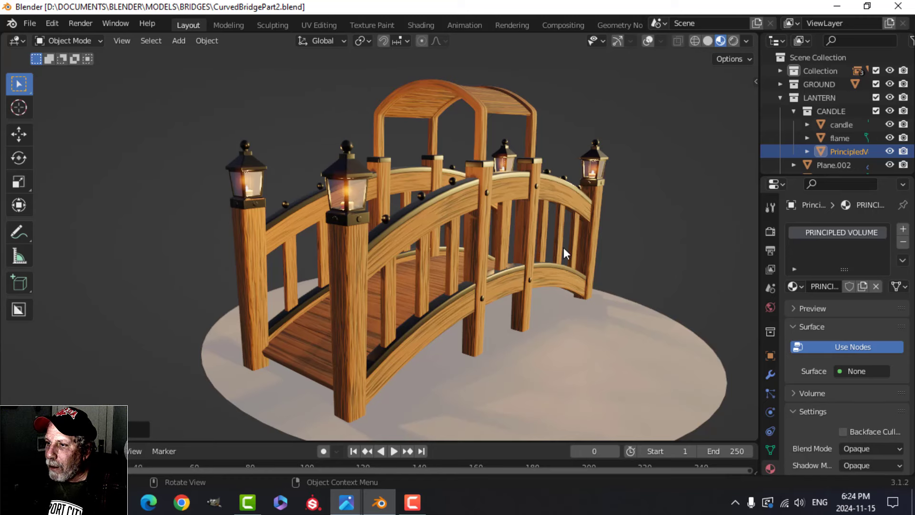
{"action": "middle_click_drag", "start_coordinate": [564, 247], "coordinate": [428, 249]}
{"action": "middle_click_drag", "start_coordinate": [494, 247], "coordinate": [431, 247]}
{"action": "scroll", "coordinate": [430, 247], "scroll_direction": "up", "scroll_amount": 3}
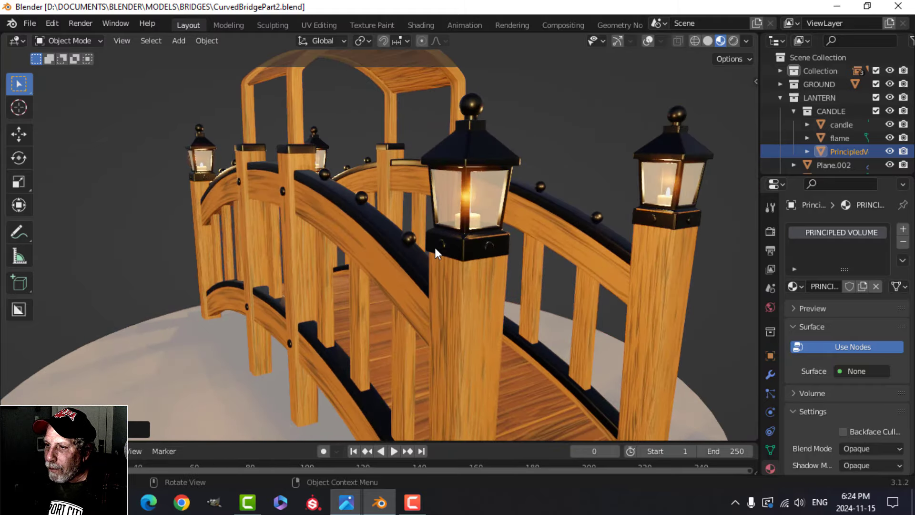
- Frame the whole bridge at an angle, make a viewport render image of it, and close the render window
{"action": "scroll", "coordinate": [435, 247], "scroll_direction": "down", "scroll_amount": 5}
{"action": "middle_click_drag", "start_coordinate": [305, 256], "coordinate": [438, 257]}
{"action": "mouse_move", "coordinate": [458, 265]}
{"action": "middle_mouse_down"}
{"action": "mouse_move", "coordinate": [426, 273]}
{"action": "mouse_move", "coordinate": [437, 287]}
{"action": "mouse_move", "coordinate": [458, 284]}
{"action": "mouse_move", "coordinate": [447, 269]}
{"action": "middle_mouse_up"}
{"action": "scroll", "coordinate": [440, 261], "scroll_direction": "up", "scroll_amount": 2}
{"action": "left_click", "coordinate": [127, 36]}
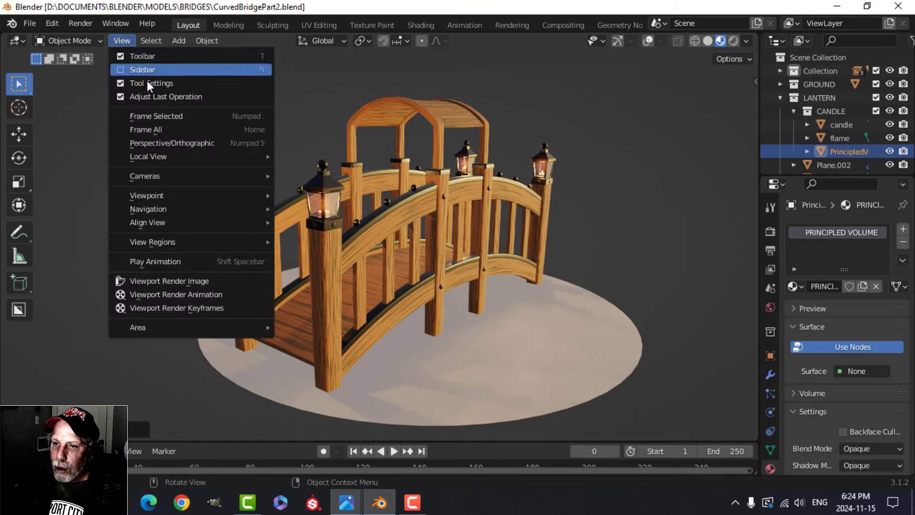
{"action": "left_click", "coordinate": [158, 281]}
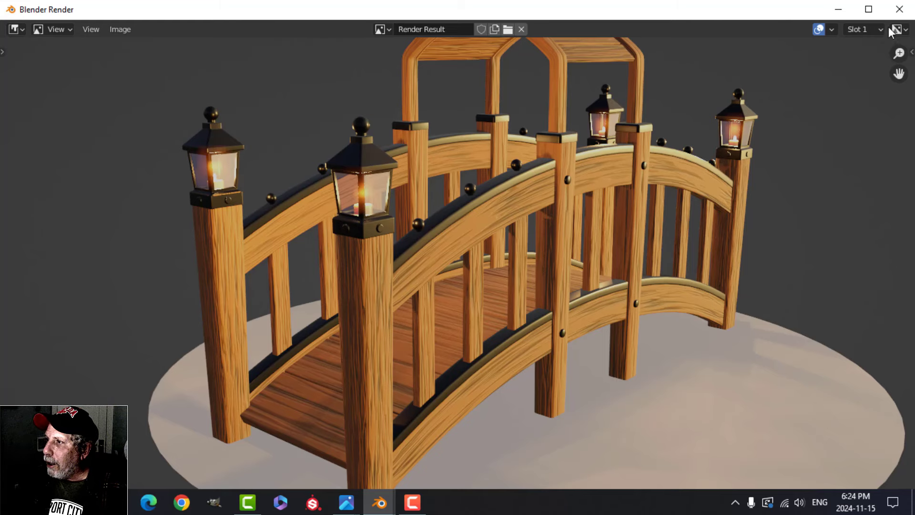
{"action": "left_click", "coordinate": [900, 9]}
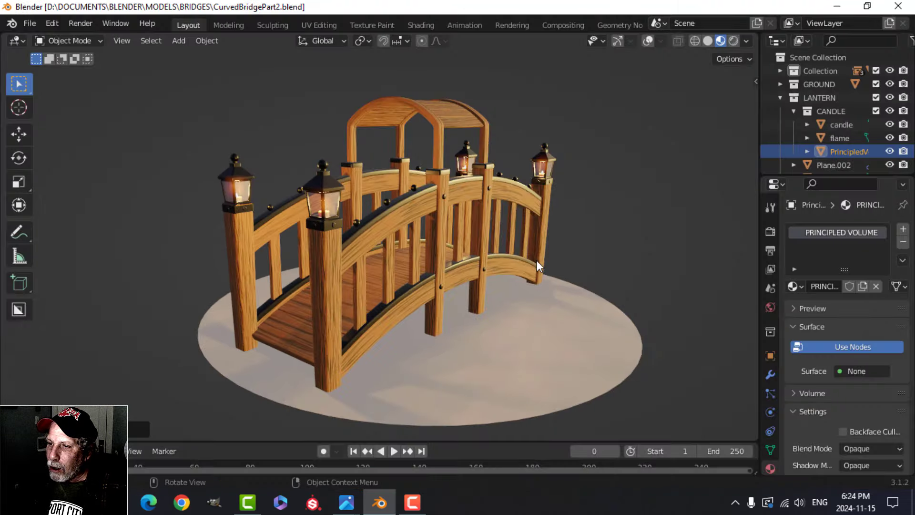
{"action": "scroll", "coordinate": [532, 256], "scroll_direction": "up", "scroll_amount": 4}
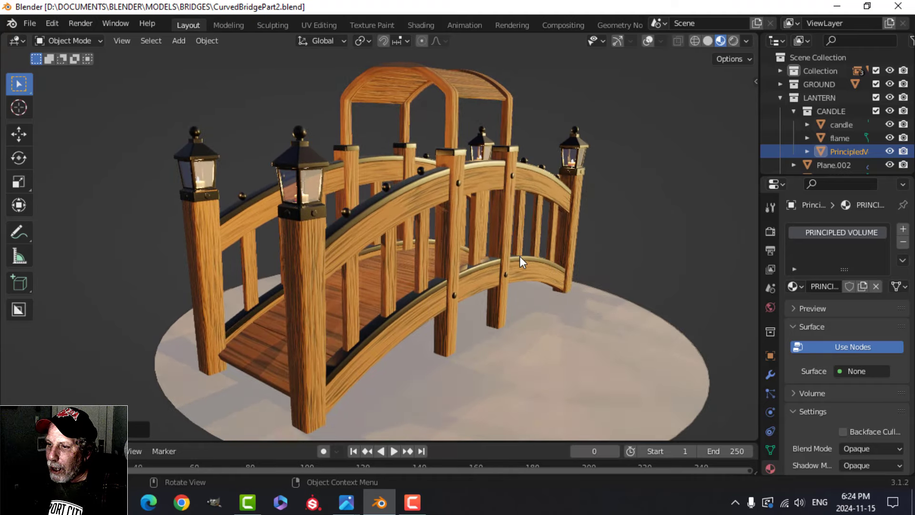
{"action": "middle_click_drag", "start_coordinate": [519, 256], "coordinate": [491, 258]}
{"action": "scroll", "coordinate": [474, 254], "scroll_direction": "down", "scroll_amount": 2}
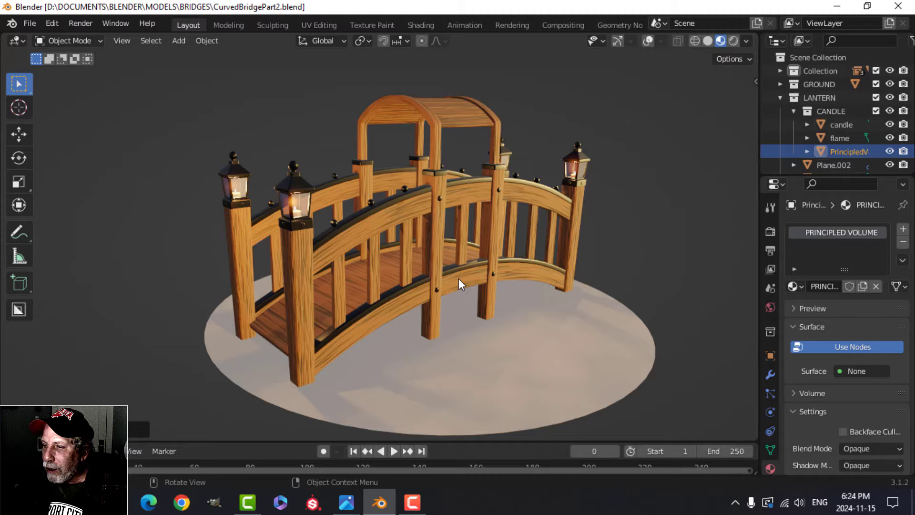
{"action": "middle_click_drag", "start_coordinate": [434, 277], "coordinate": [516, 278]}
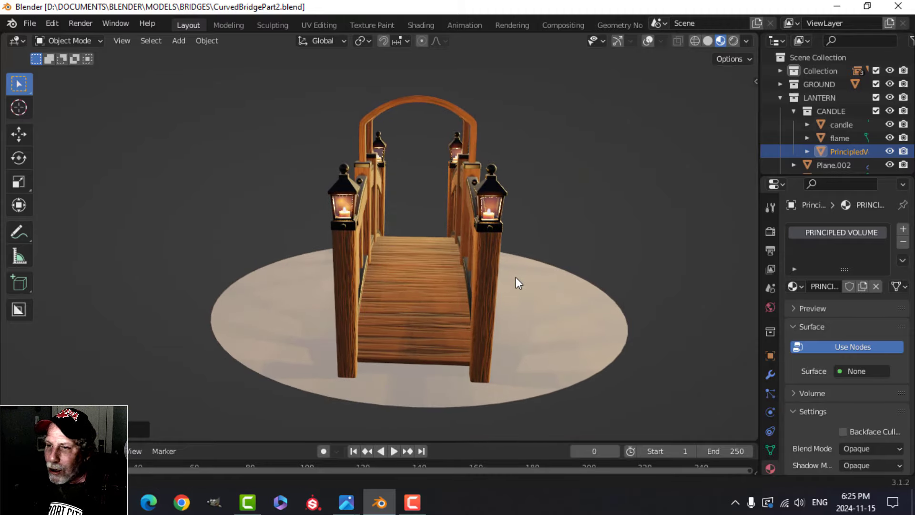